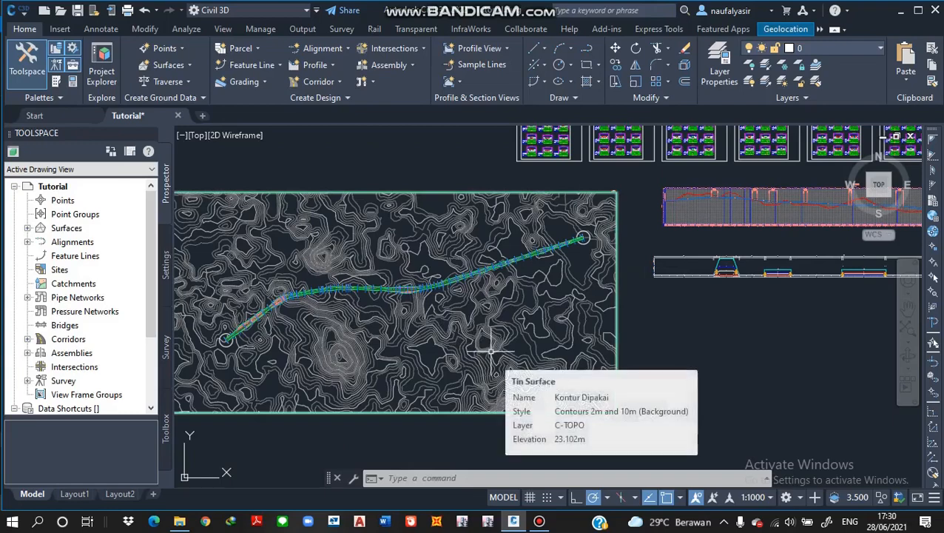
Step: Examine the road alignment on the contour surface together with the nearby profile views and cross-section sheets
{"action": "middle_click_drag", "start_coordinate": [491, 353], "coordinate": [347, 425]}
{"action": "scroll", "coordinate": [347, 425], "scroll_direction": "down", "scroll_amount": 2}
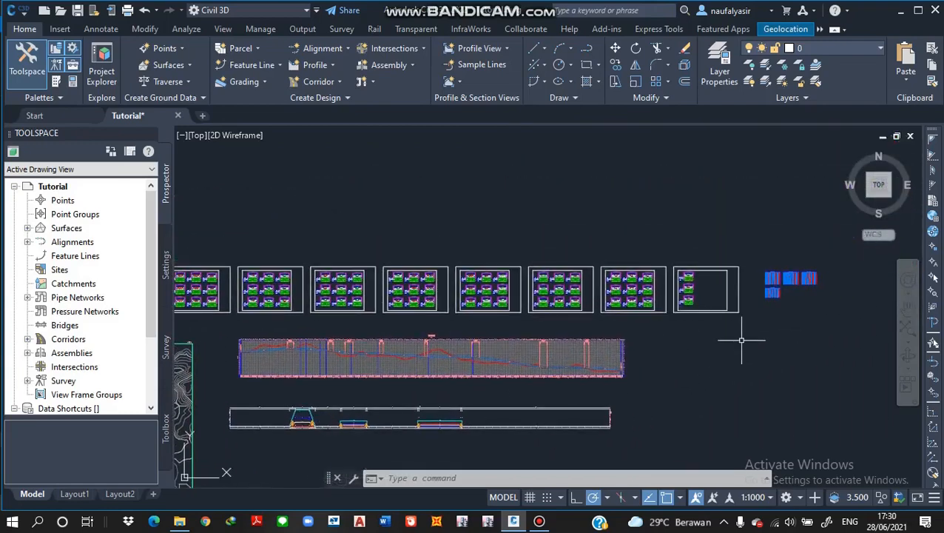
{"action": "scroll", "coordinate": [773, 301], "scroll_direction": "up", "scroll_amount": 3}
{"action": "scroll", "coordinate": [773, 301], "scroll_direction": "down", "scroll_amount": 4}
{"action": "middle_click_drag", "start_coordinate": [459, 371], "coordinate": [652, 292]}
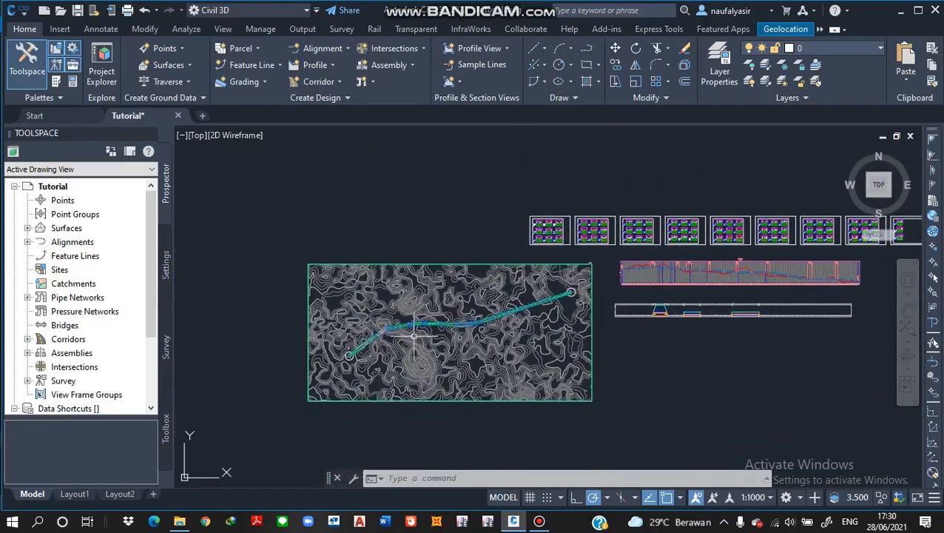
{"action": "scroll", "coordinate": [400, 336], "scroll_direction": "up", "scroll_amount": 3}
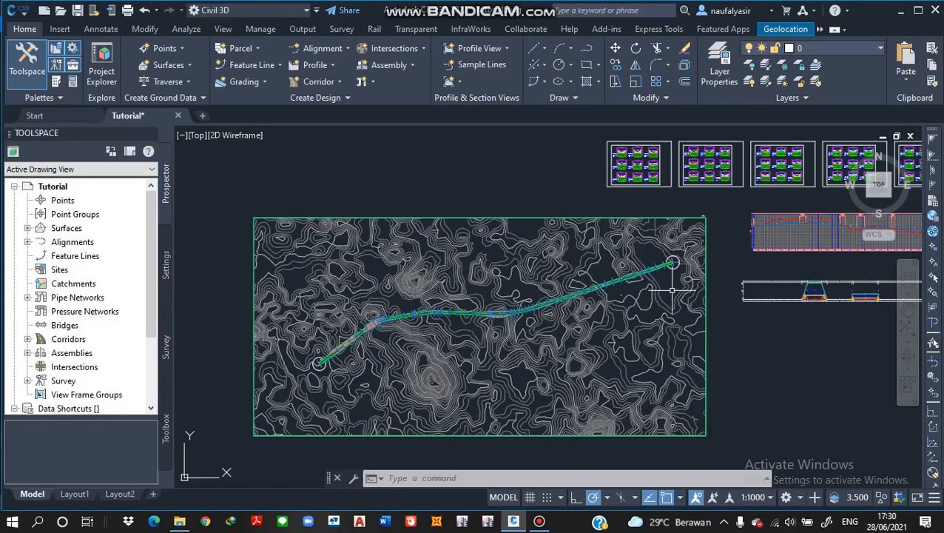
{"action": "middle_click_drag", "start_coordinate": [675, 298], "coordinate": [563, 329]}
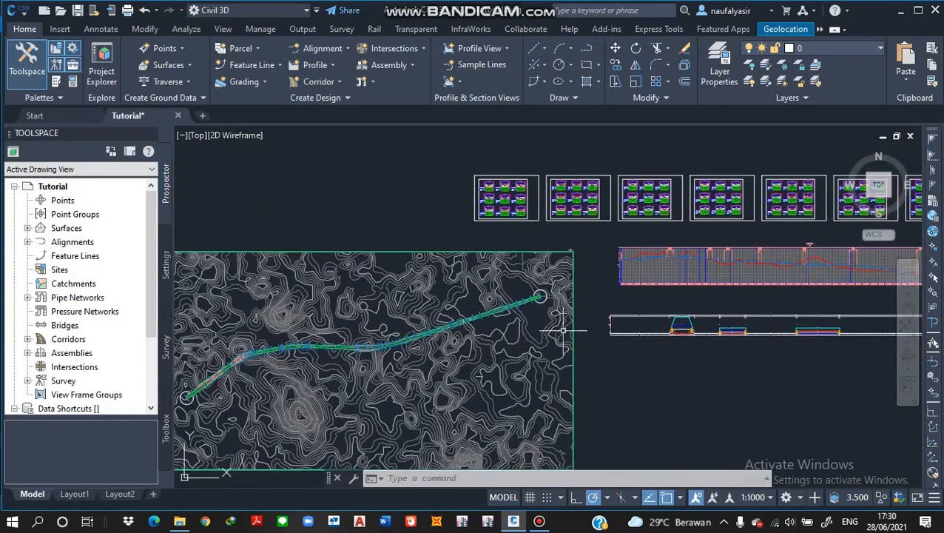
{"action": "mouse_move", "coordinate": [416, 335]}
{"action": "middle_mouse_down"}
{"action": "mouse_move", "coordinate": [446, 311]}
{"action": "mouse_move", "coordinate": [459, 324]}
{"action": "middle_mouse_up"}
{"action": "scroll", "coordinate": [285, 372], "scroll_direction": "up", "scroll_amount": 2}
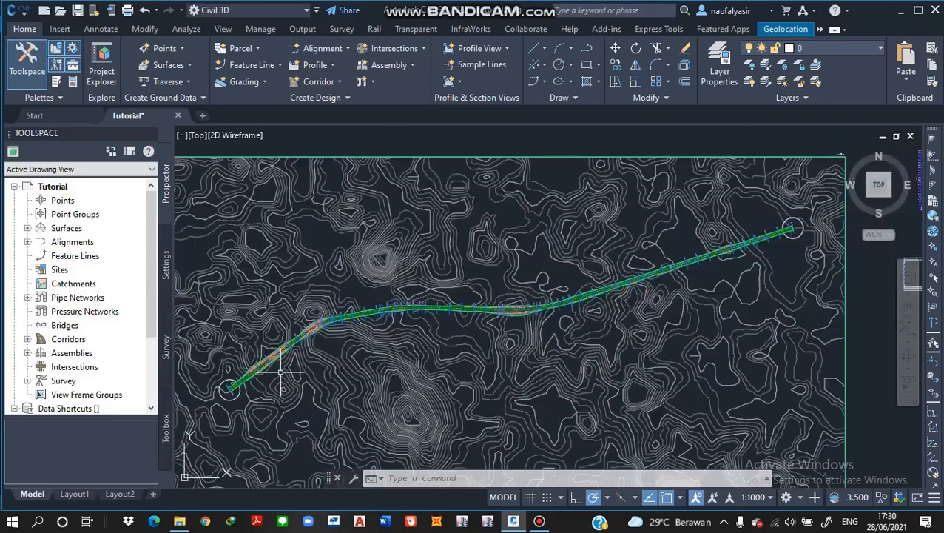
{"action": "scroll", "coordinate": [479, 370], "scroll_direction": "down", "scroll_amount": 2}
{"action": "middle_click_drag", "start_coordinate": [518, 337], "coordinate": [510, 339]}
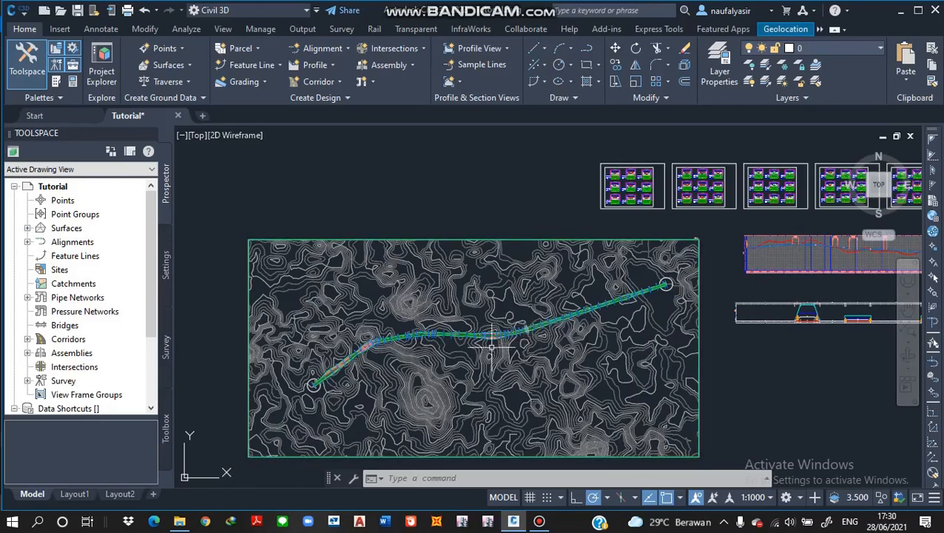
{"action": "middle_click_drag", "start_coordinate": [523, 345], "coordinate": [389, 376]}
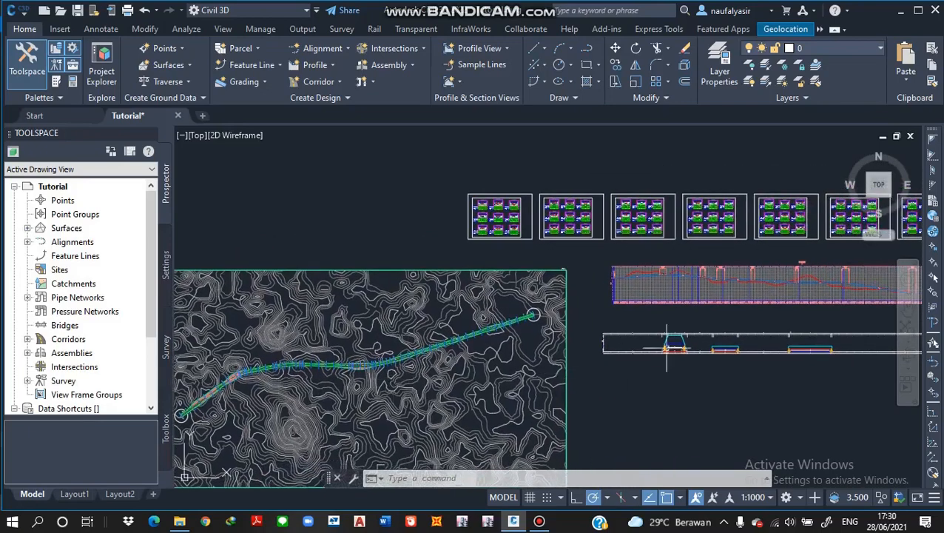
{"action": "scroll", "coordinate": [458, 362], "scroll_direction": "up", "scroll_amount": 1}
{"action": "middle_click_drag", "start_coordinate": [484, 369], "coordinate": [555, 348]}
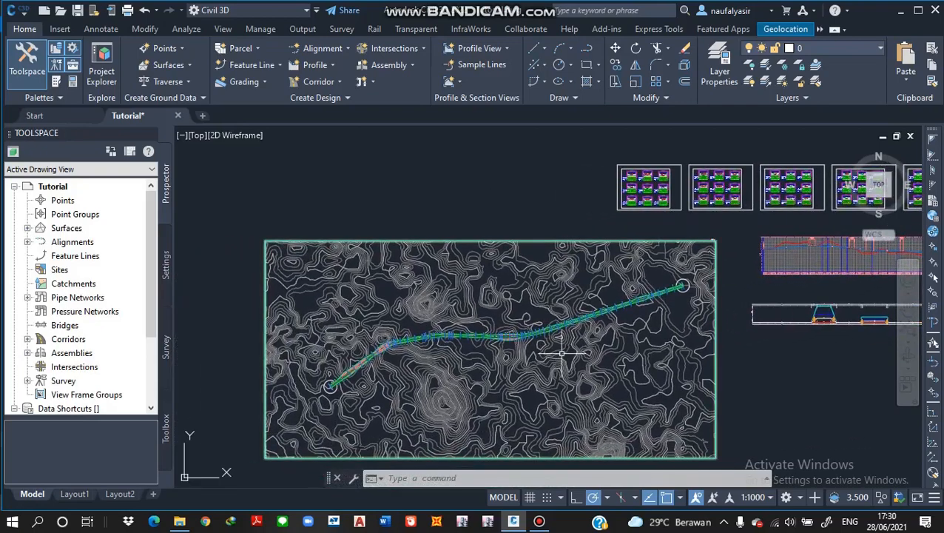
{"action": "mouse_move", "coordinate": [574, 288]}
{"action": "middle_mouse_down"}
{"action": "mouse_move", "coordinate": [466, 179]}
{"action": "mouse_move", "coordinate": [512, 252]}
{"action": "mouse_move", "coordinate": [548, 248]}
{"action": "middle_mouse_up"}
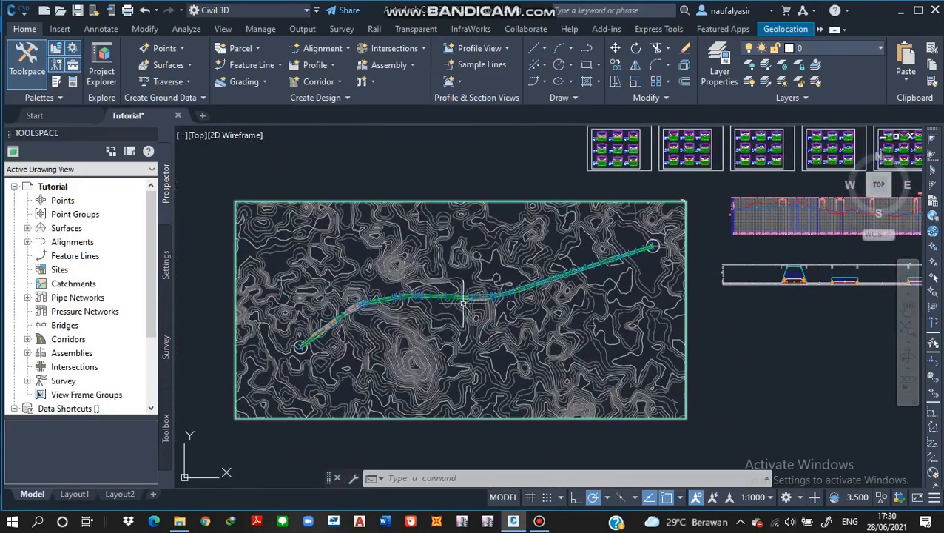
{"action": "scroll", "coordinate": [477, 309], "scroll_direction": "up", "scroll_amount": 1}
{"action": "scroll", "coordinate": [482, 314], "scroll_direction": "down", "scroll_amount": 1}
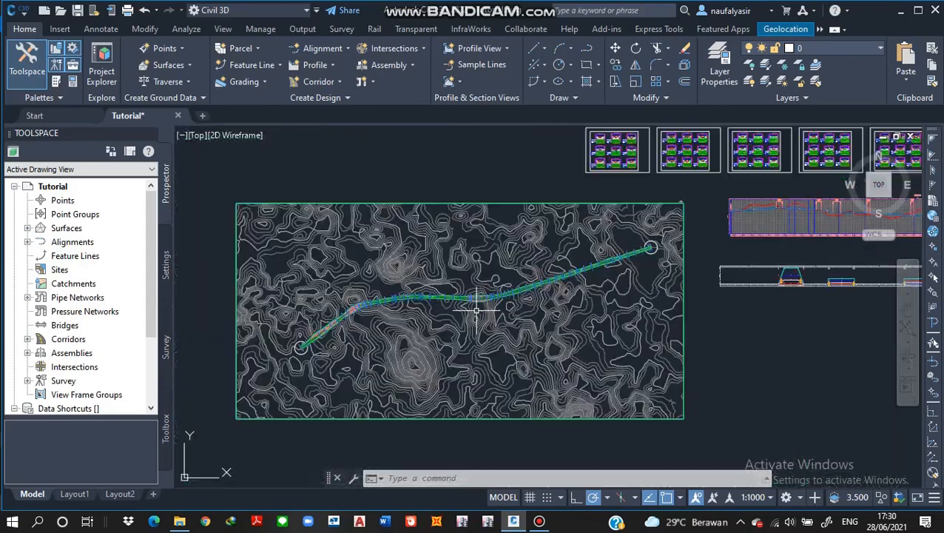
{"action": "middle_click_drag", "start_coordinate": [482, 311], "coordinate": [516, 315]}
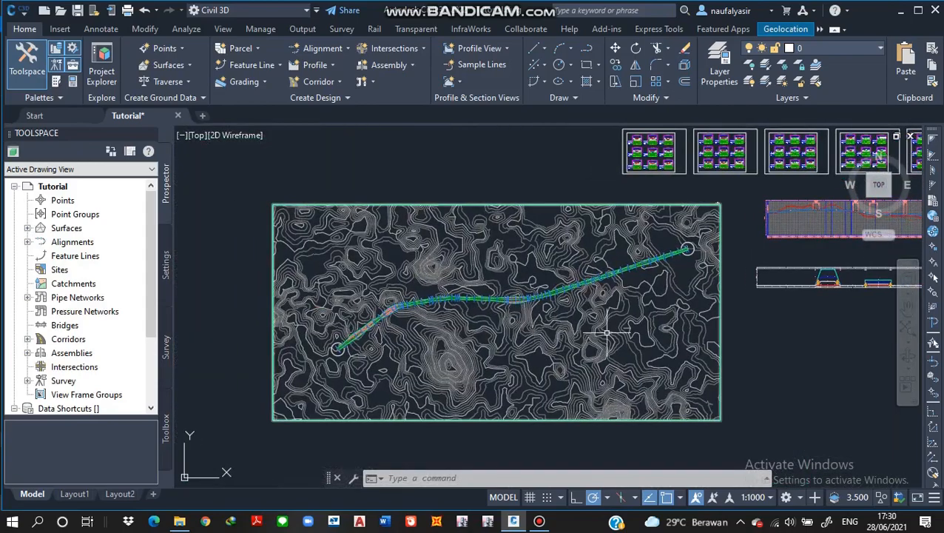
{"action": "middle_click_drag", "start_coordinate": [606, 334], "coordinate": [504, 372]}
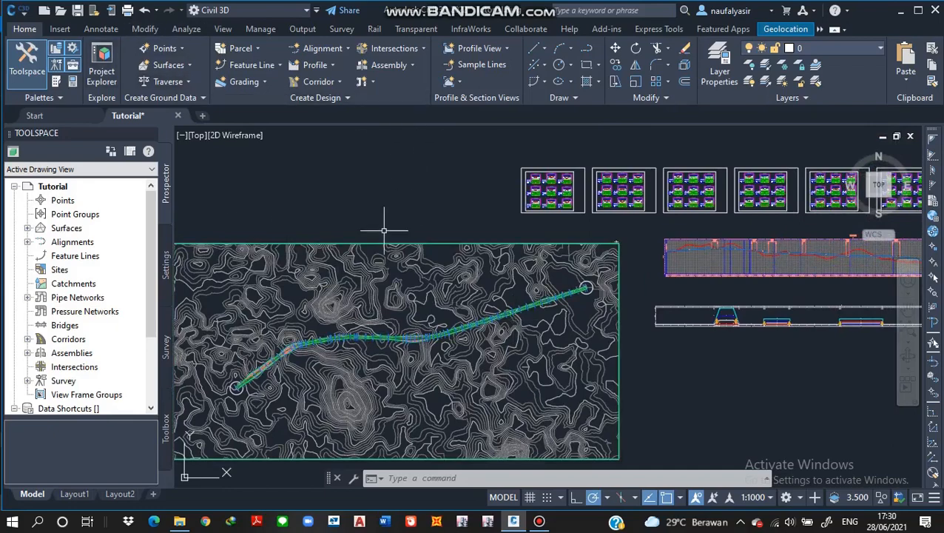
{"action": "middle_click_drag", "start_coordinate": [381, 226], "coordinate": [436, 211]}
Step: Start creating view frames for the Alinyemen alignment using the automatic station range
{"action": "left_click", "coordinate": [303, 28]}
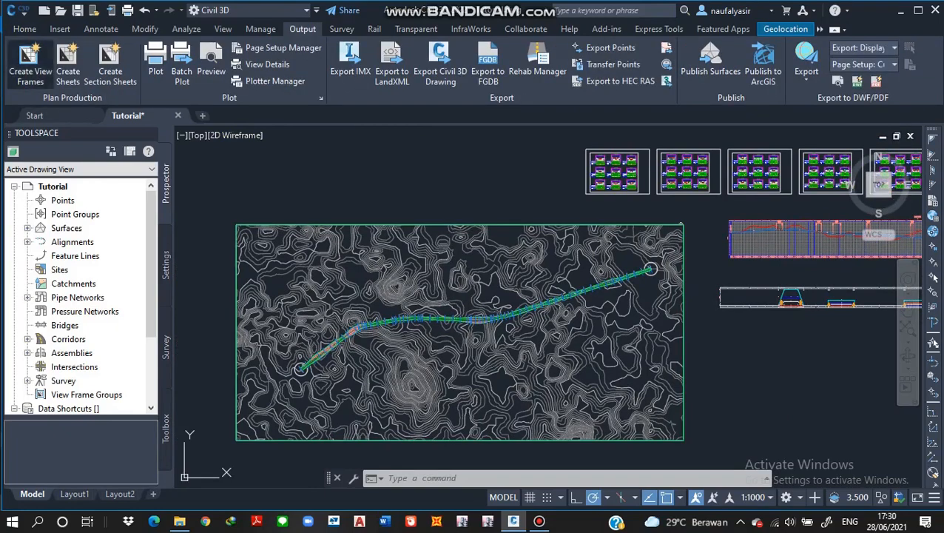
{"action": "left_click", "coordinate": [30, 63]}
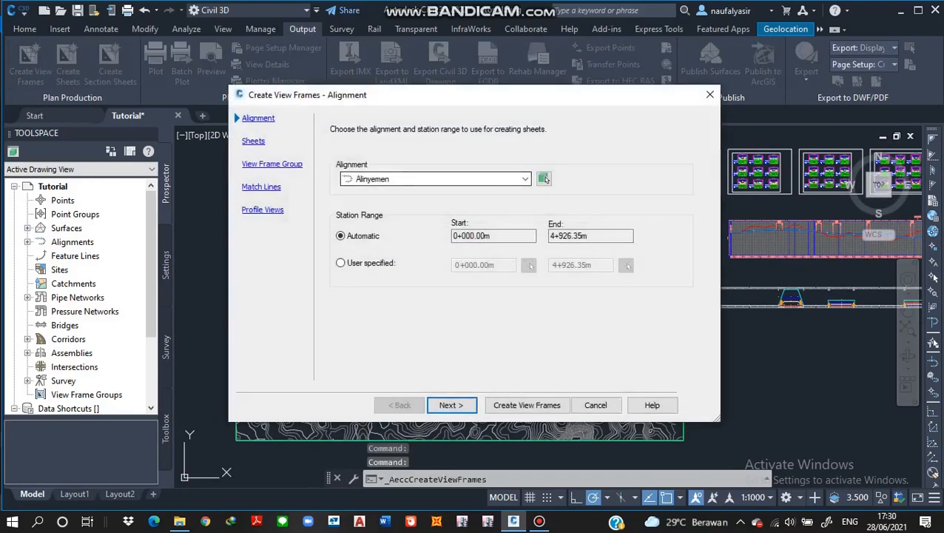
{"action": "left_click", "coordinate": [525, 179]}
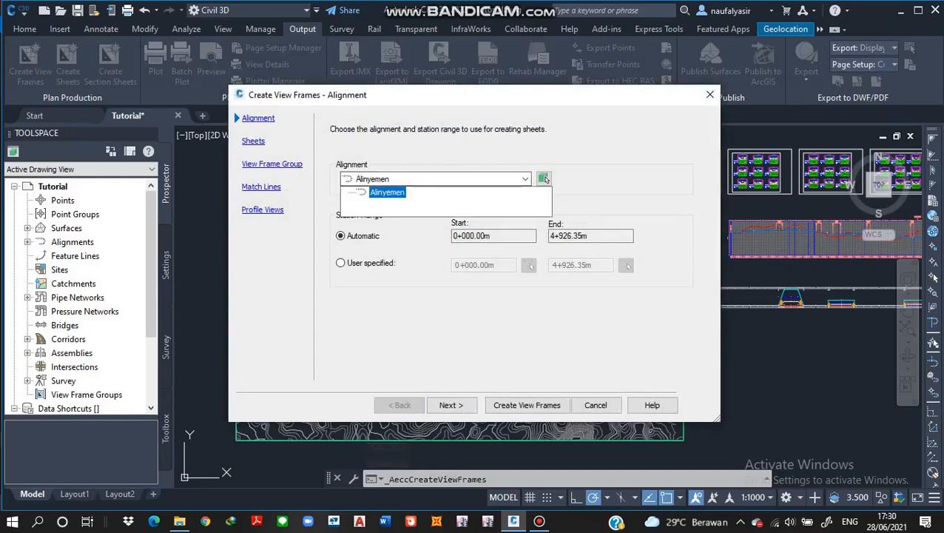
{"action": "key", "text": "Return"}
{"action": "key", "text": "Return"}
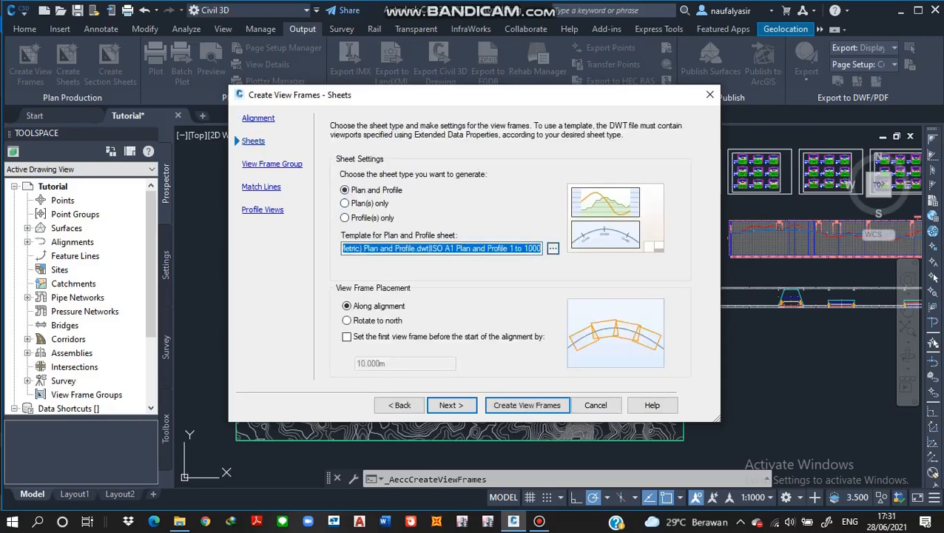
Step: Choose the ISO A1 Plan and Profile 1 to 1000 layout as sheet template, with Plan and Profile as the sheet type
{"action": "left_click", "coordinate": [552, 248]}
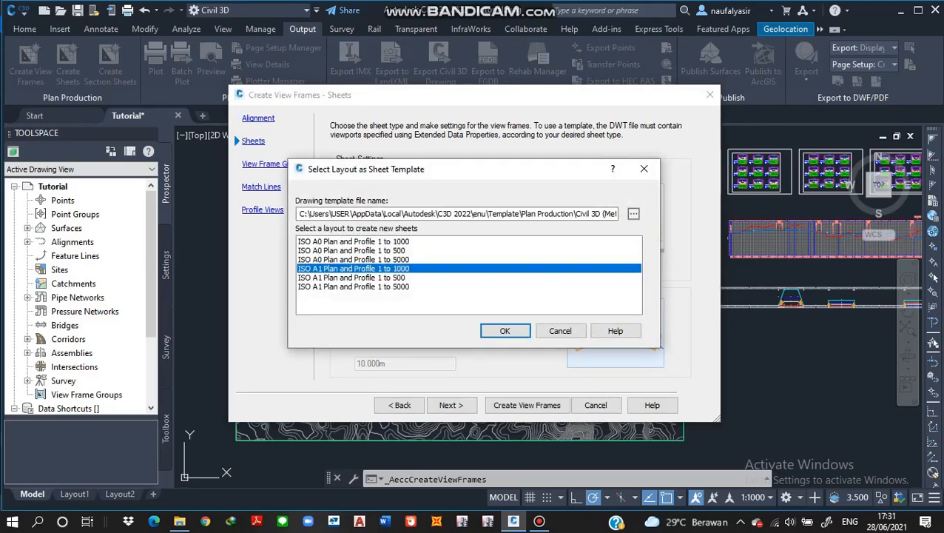
{"action": "left_click", "coordinate": [505, 331]}
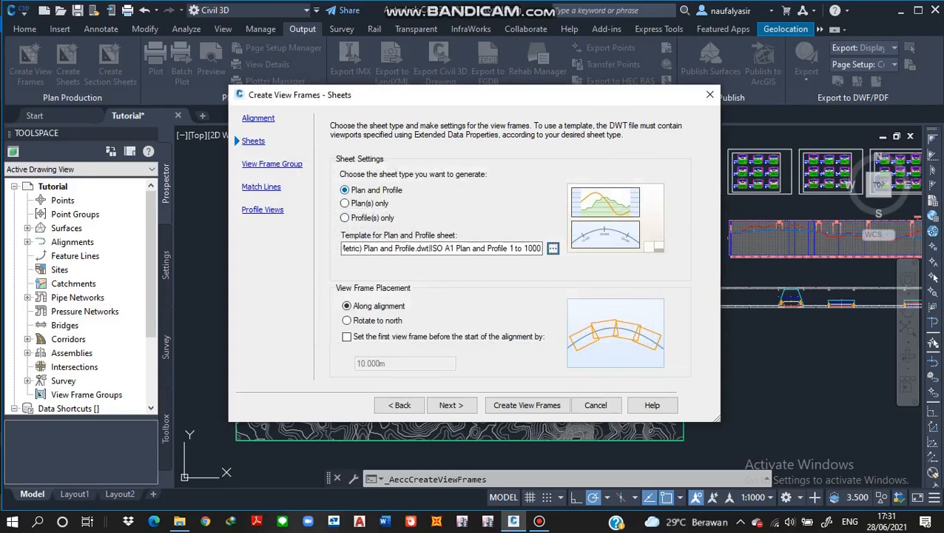
{"action": "left_click", "coordinate": [345, 204]}
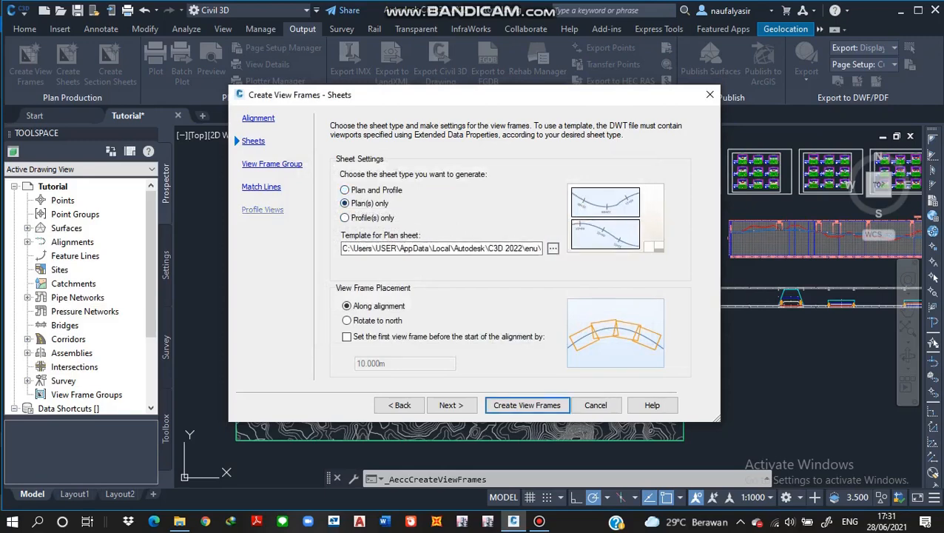
{"action": "left_click", "coordinate": [345, 217]}
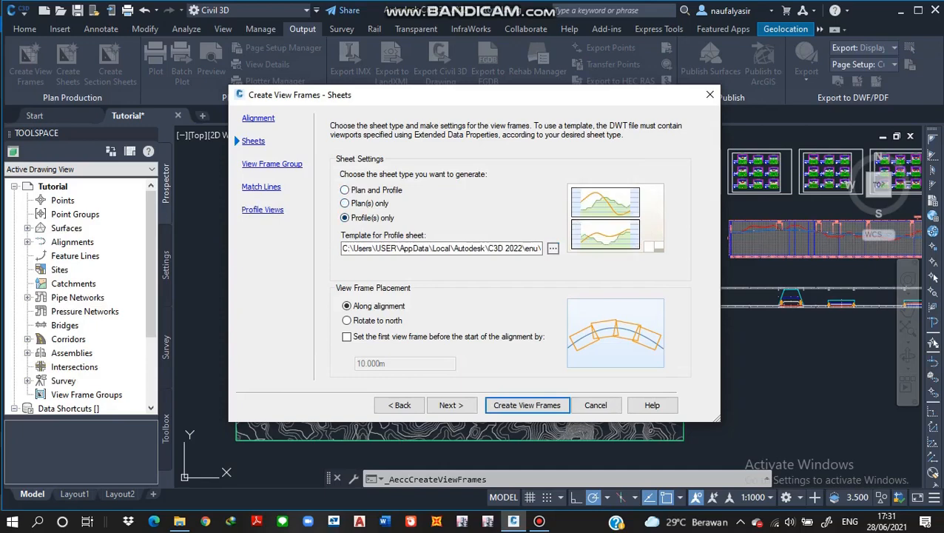
{"action": "left_click", "coordinate": [344, 190]}
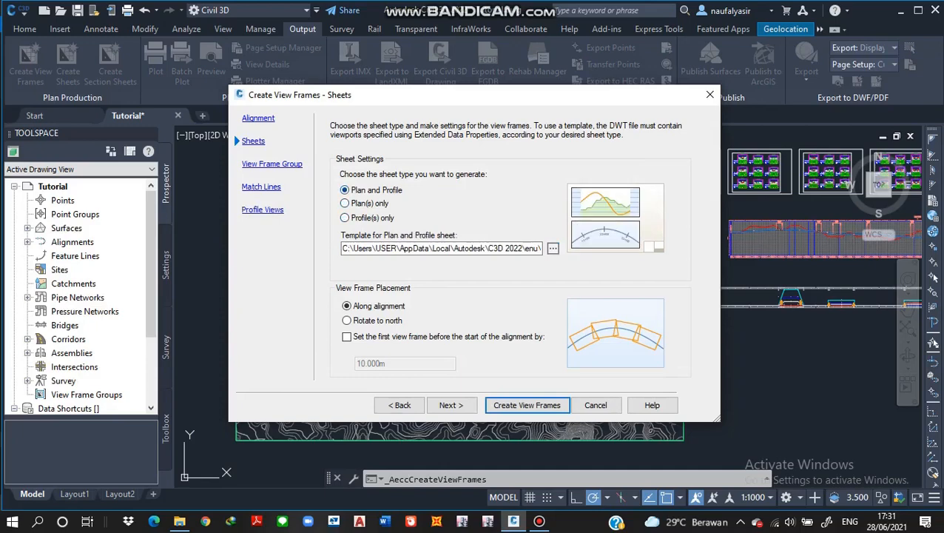
Step: Create the view frames with the Major Grids profile view style and the Plan Profile Sheets - Elevations and Stations band set
{"action": "left_click", "coordinate": [272, 164]}
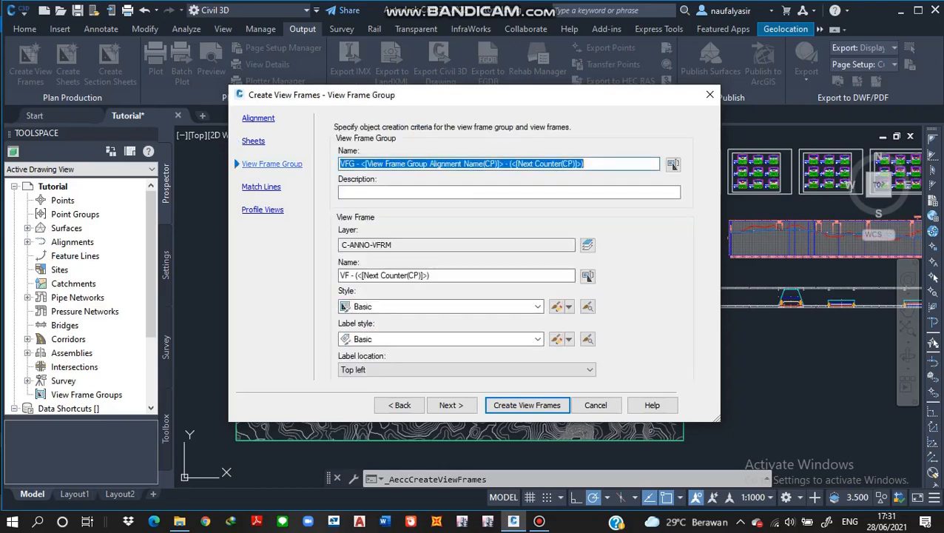
{"action": "left_click", "coordinate": [262, 187]}
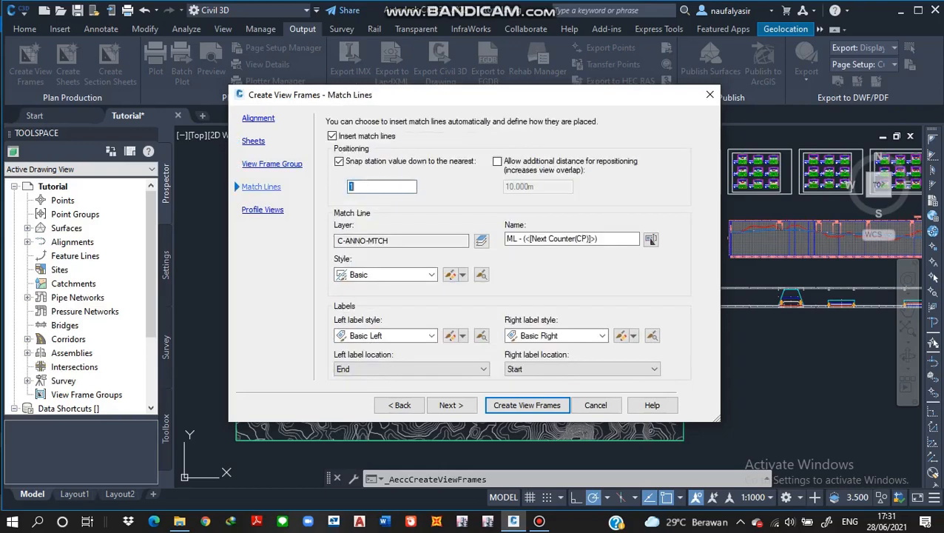
{"action": "left_click", "coordinate": [263, 210]}
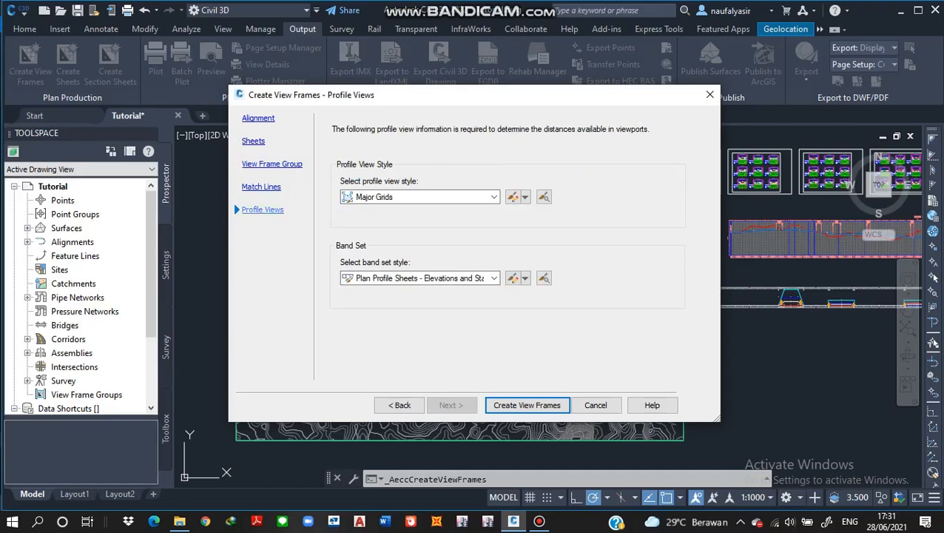
{"action": "left_click", "coordinate": [494, 197]}
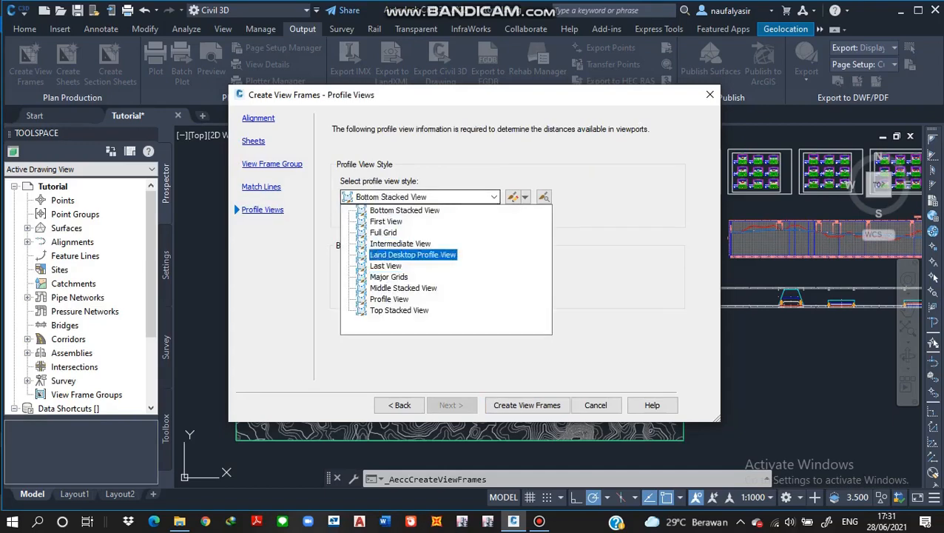
{"action": "left_click", "coordinate": [389, 277]}
{"action": "left_click", "coordinate": [494, 278]}
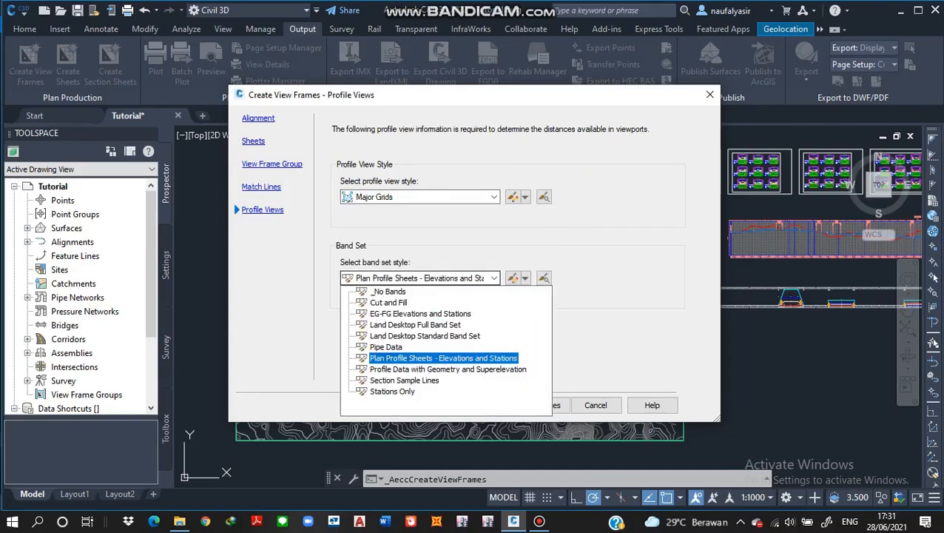
{"action": "left_click", "coordinate": [442, 358]}
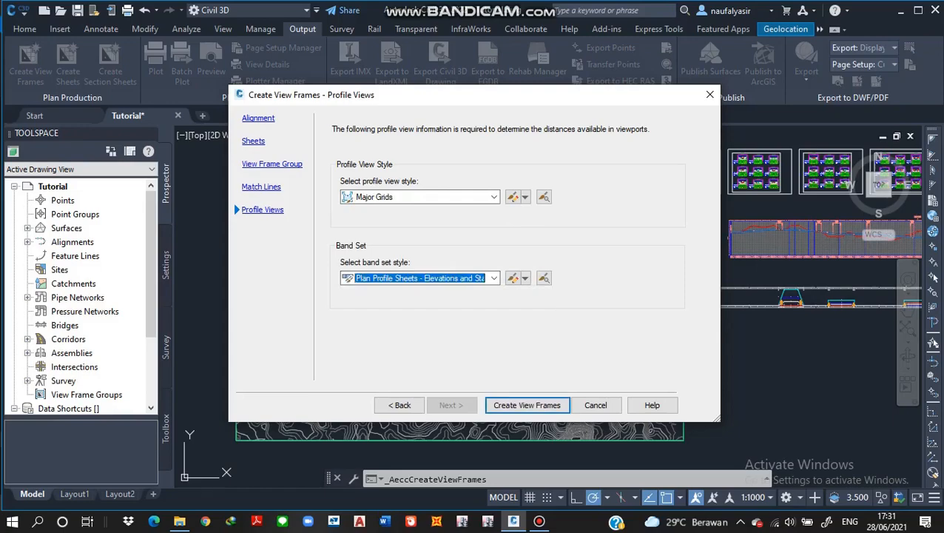
{"action": "left_click", "coordinate": [527, 405]}
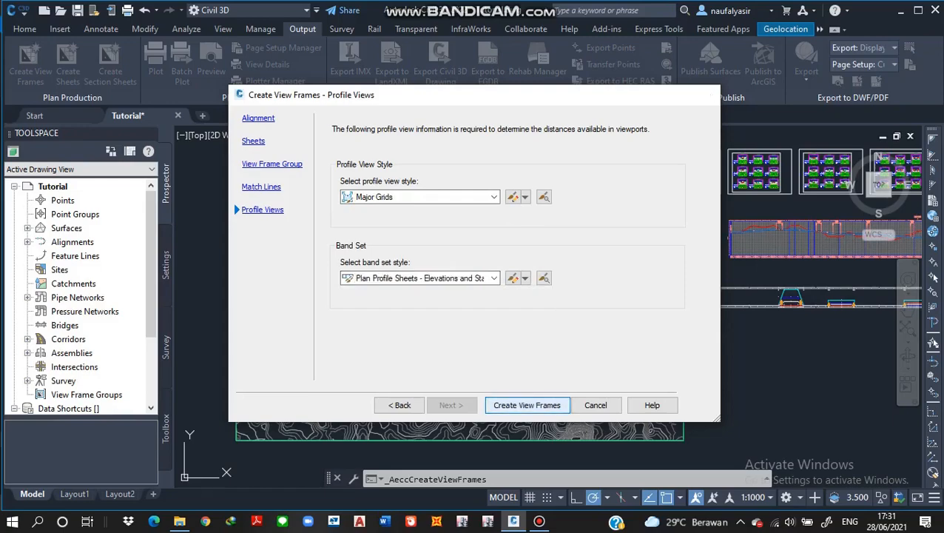
Step: Examine the view frames along the road alignment and the label at the first match line
{"action": "scroll", "coordinate": [360, 363], "scroll_direction": "up", "scroll_amount": 3}
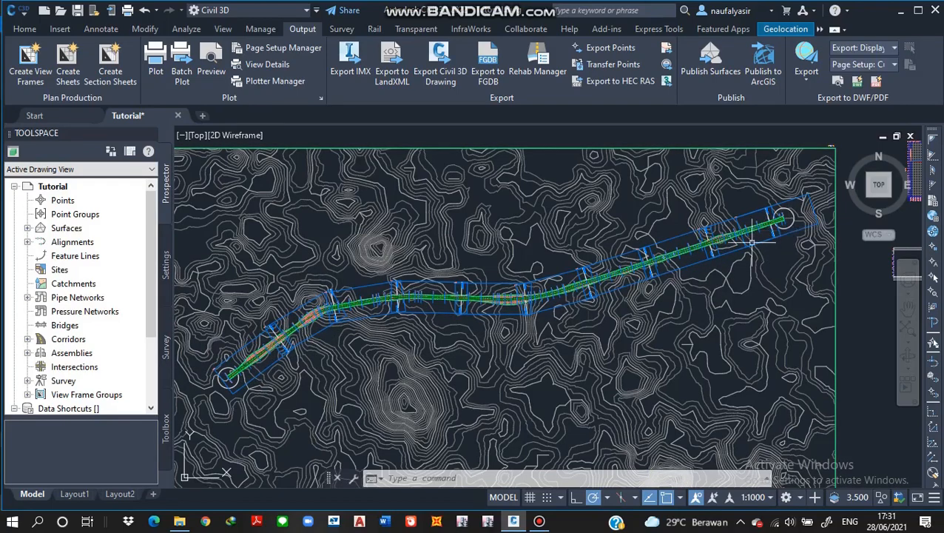
{"action": "middle_click_drag", "start_coordinate": [388, 314], "coordinate": [429, 313]}
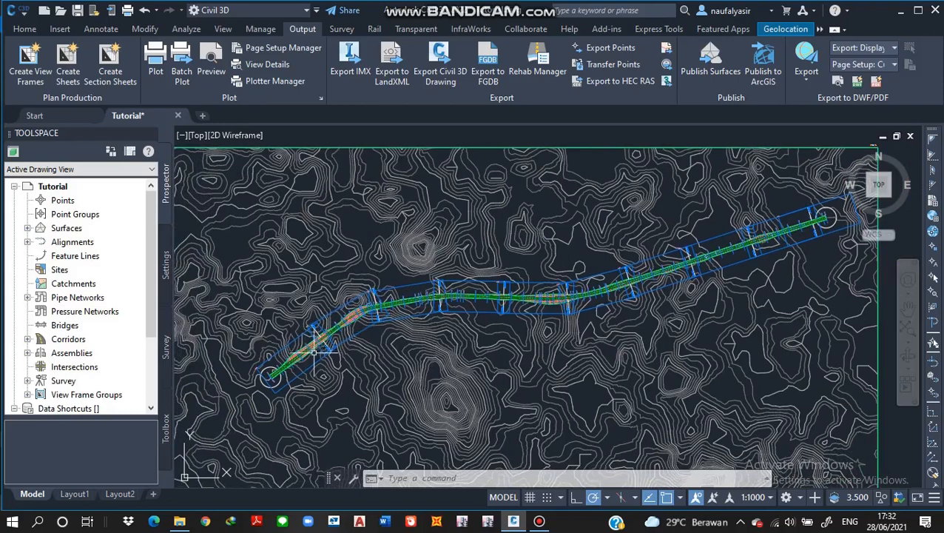
{"action": "scroll", "coordinate": [296, 326], "scroll_direction": "up", "scroll_amount": 8}
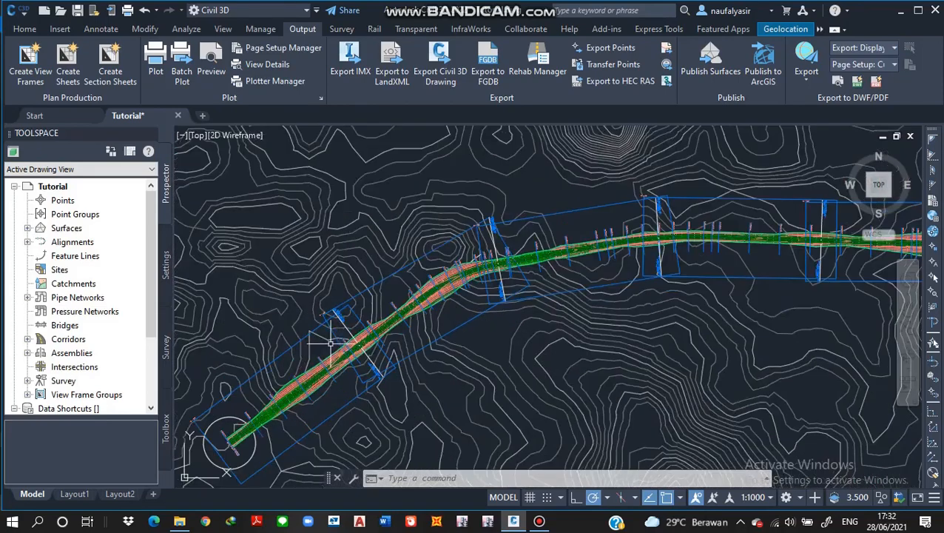
{"action": "scroll", "coordinate": [396, 363], "scroll_direction": "down", "scroll_amount": 5}
{"action": "scroll", "coordinate": [390, 358], "scroll_direction": "up", "scroll_amount": 2}
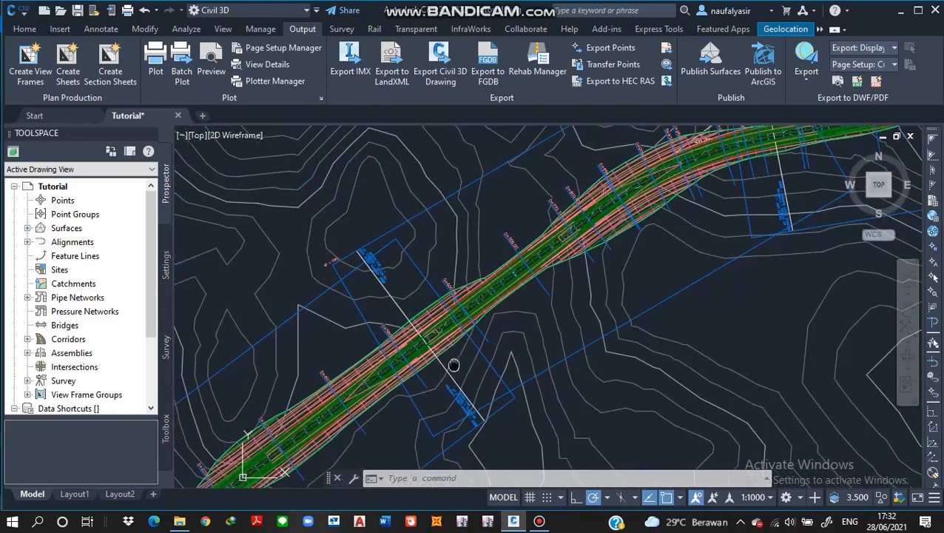
{"action": "scroll", "coordinate": [572, 370], "scroll_direction": "down", "scroll_amount": 2}
{"action": "scroll", "coordinate": [422, 348], "scroll_direction": "up", "scroll_amount": 7}
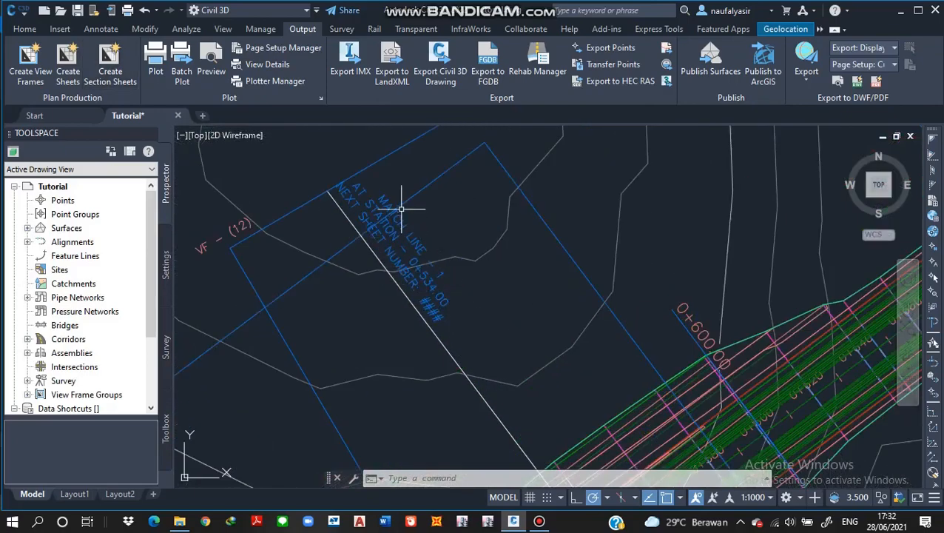
Step: Edit the next-sheet label text at the first match line, replacing MATCH LINE with GARIS HIMPIT
{"action": "left_click", "coordinate": [393, 250]}
{"action": "double_click", "coordinate": [400, 217]}
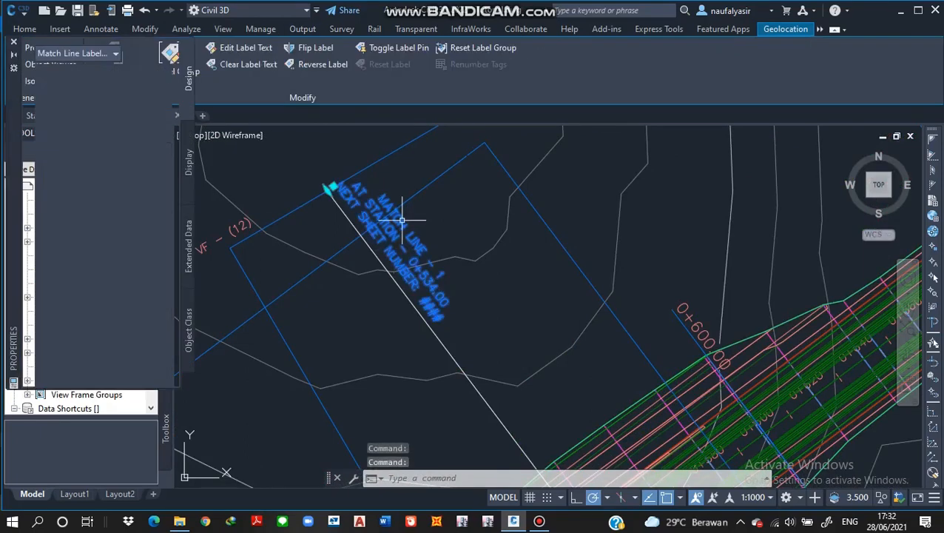
{"action": "left_click", "coordinate": [246, 47]}
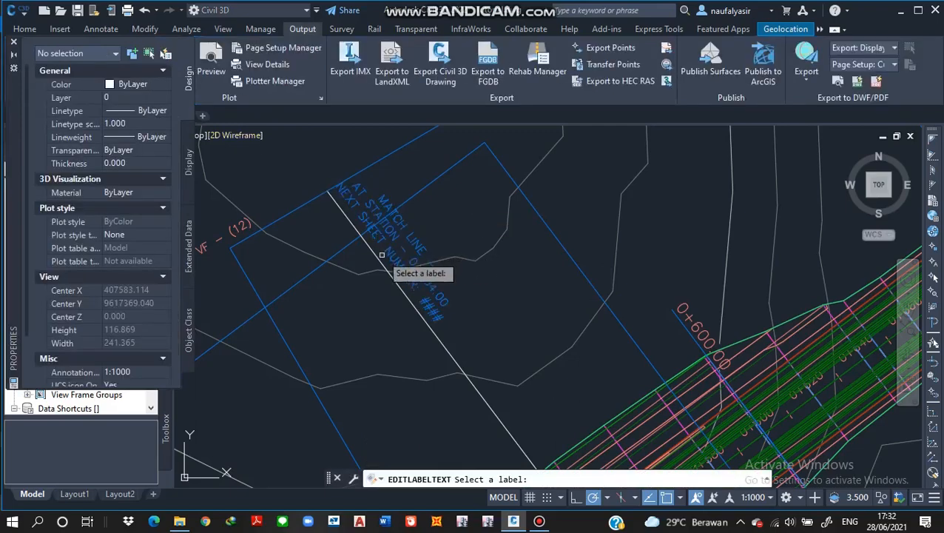
{"action": "left_click", "coordinate": [401, 265]}
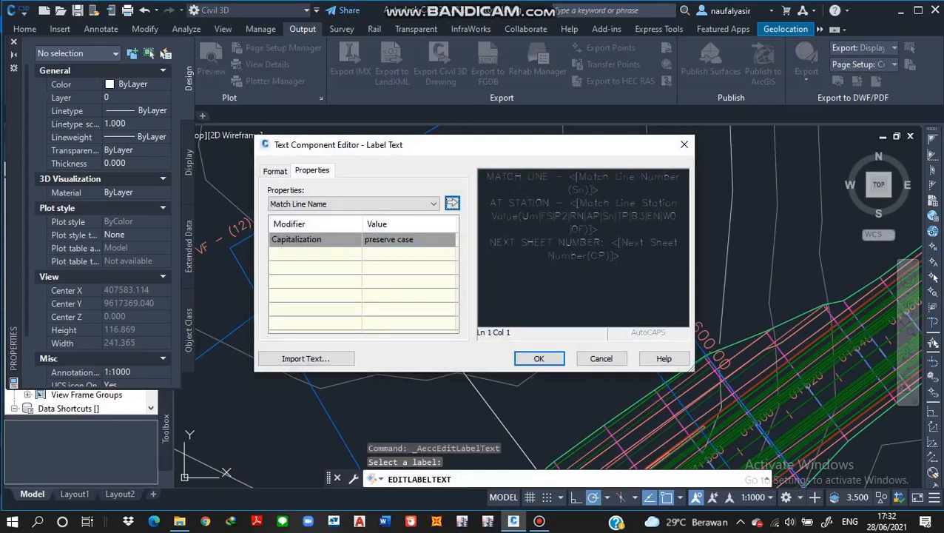
{"action": "key", "text": "ctrl+shift+Left"}
{"action": "key", "text": "ctrl+shift+Left"}
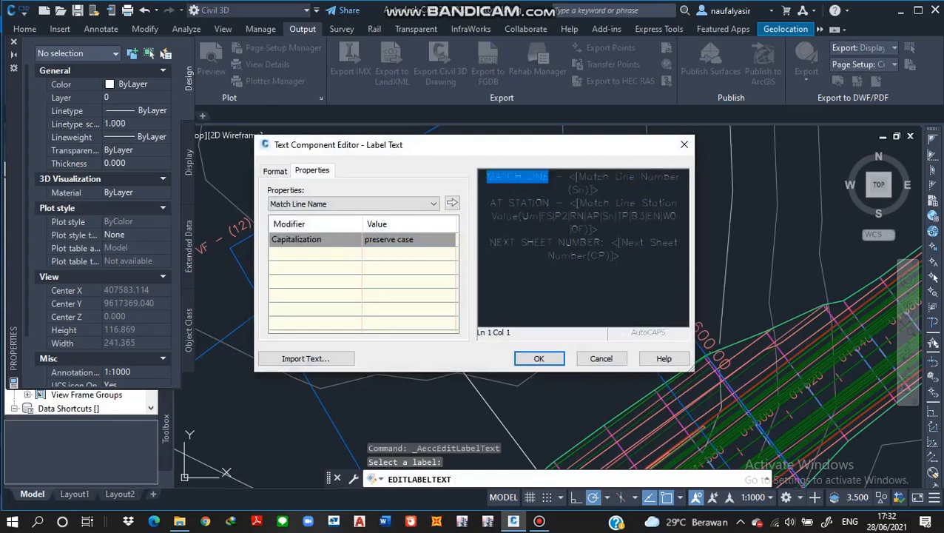
{"action": "type", "text": "Go"}
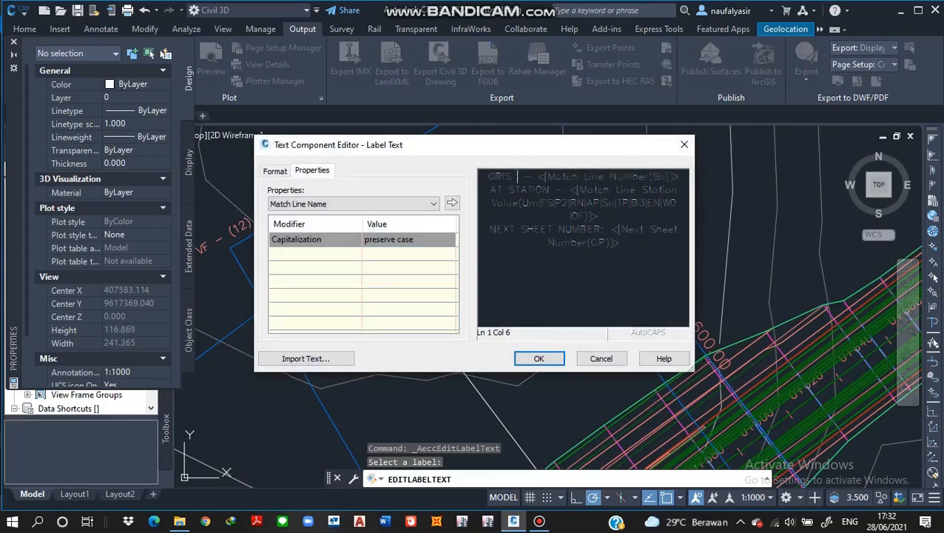
{"action": "type", "text": "ARIS HIMPIT"}
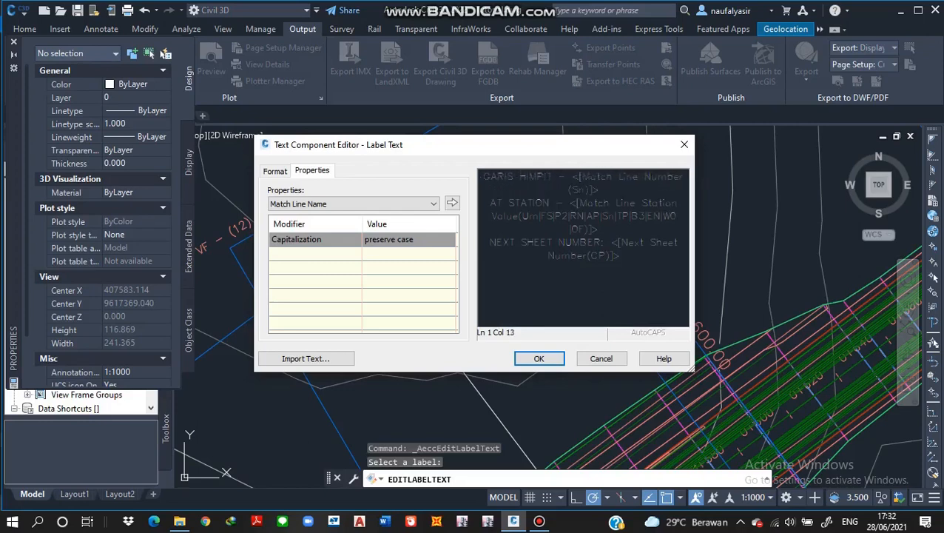
Step: Replace AT STATION with STA in the same label and apply the text edit
{"action": "double_click", "coordinate": [529, 203]}
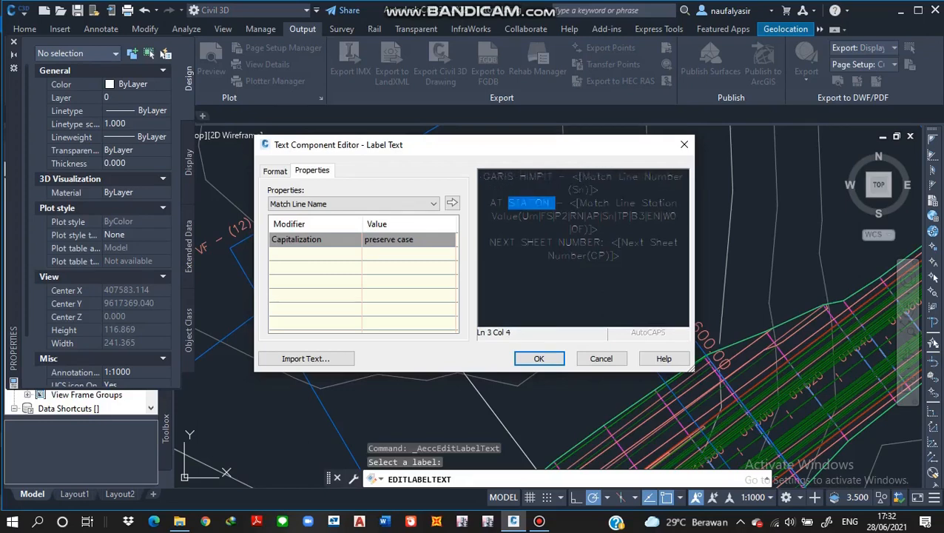
{"action": "key", "text": "BackSpace"}
{"action": "key", "text": "BackSpace"}
{"action": "key", "text": "BackSpace"}
{"action": "key", "text": "BackSpace"}
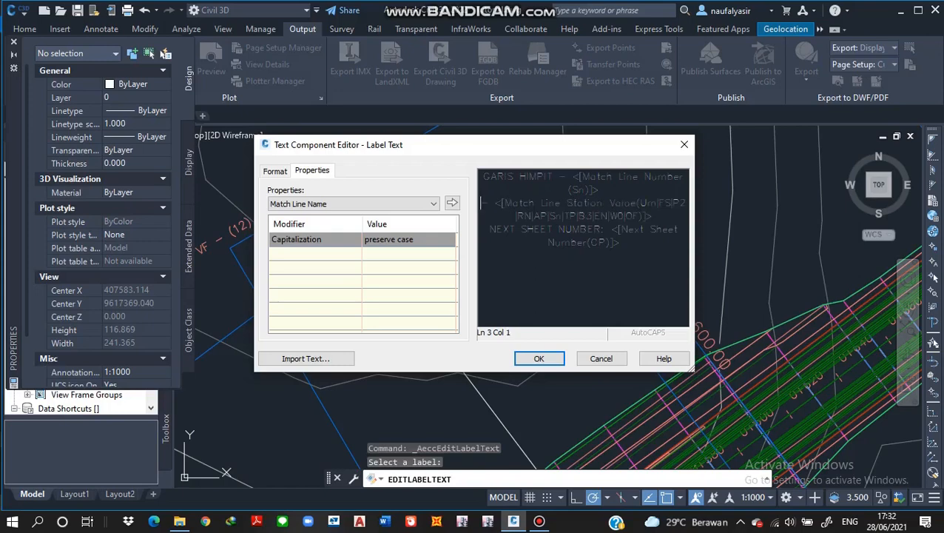
{"action": "type", "text": "STA"}
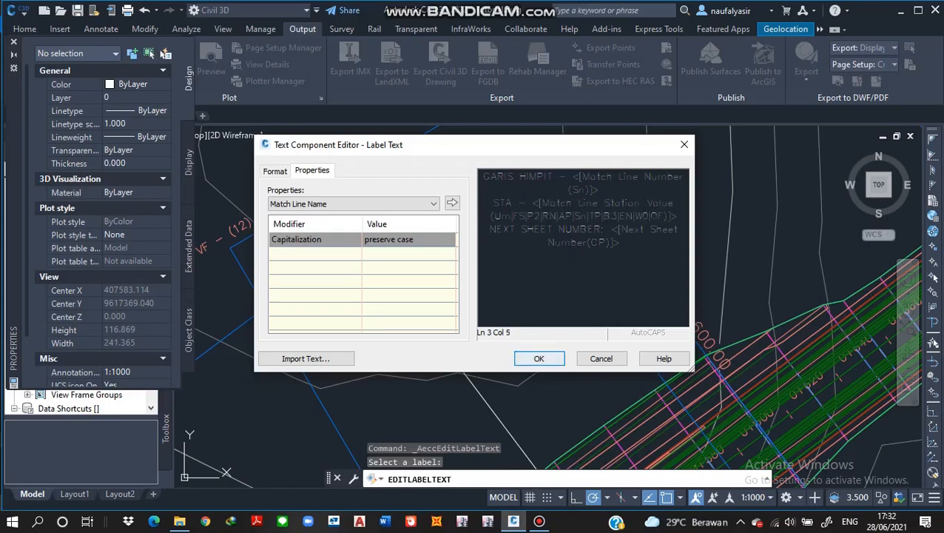
{"action": "left_click", "coordinate": [538, 358]}
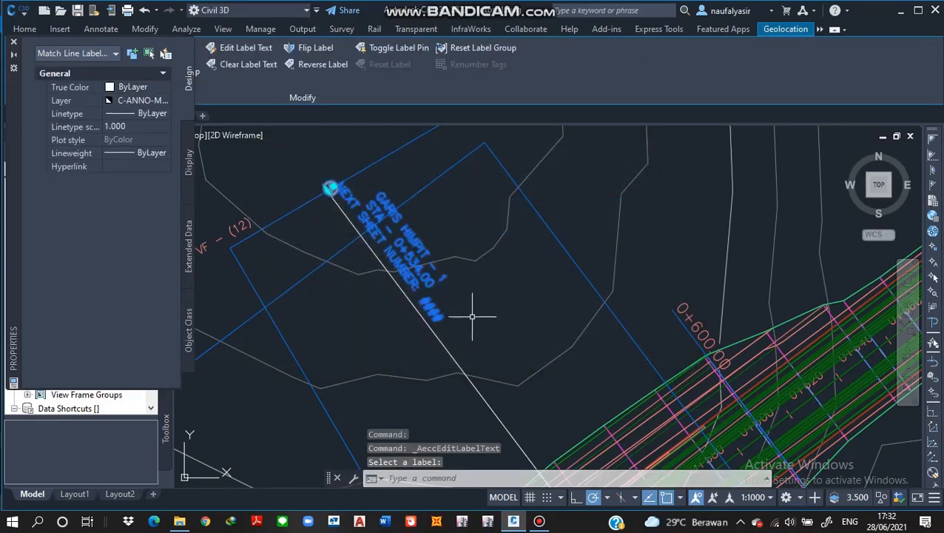
Step: Check the wording of the labels at both ends of the first match line and at the neighbouring match line
{"action": "middle_click_drag", "start_coordinate": [520, 358], "coordinate": [528, 315]}
{"action": "scroll", "coordinate": [449, 280], "scroll_direction": "down", "scroll_amount": 2}
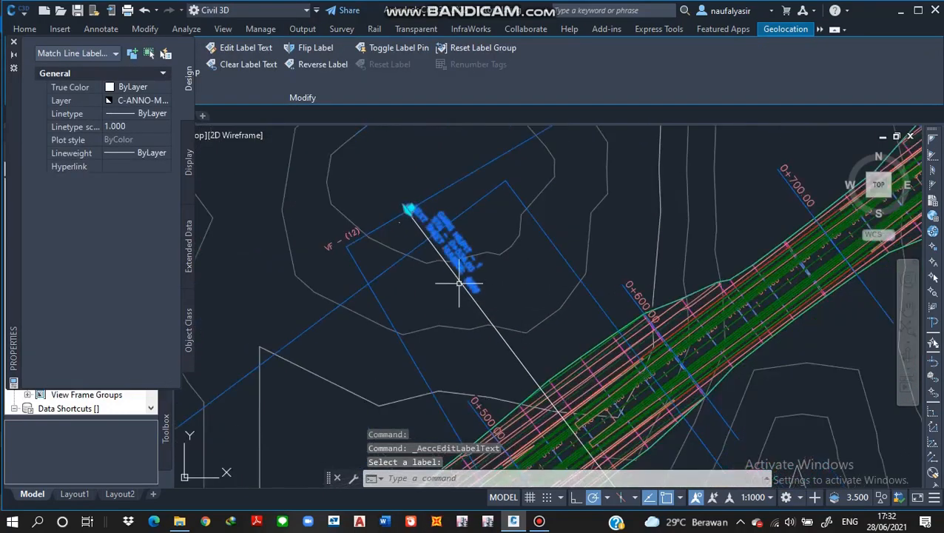
{"action": "scroll", "coordinate": [466, 250], "scroll_direction": "up", "scroll_amount": 4}
{"action": "scroll", "coordinate": [477, 273], "scroll_direction": "down", "scroll_amount": 3}
{"action": "scroll", "coordinate": [480, 306], "scroll_direction": "up", "scroll_amount": 2}
{"action": "scroll", "coordinate": [518, 355], "scroll_direction": "up", "scroll_amount": 1}
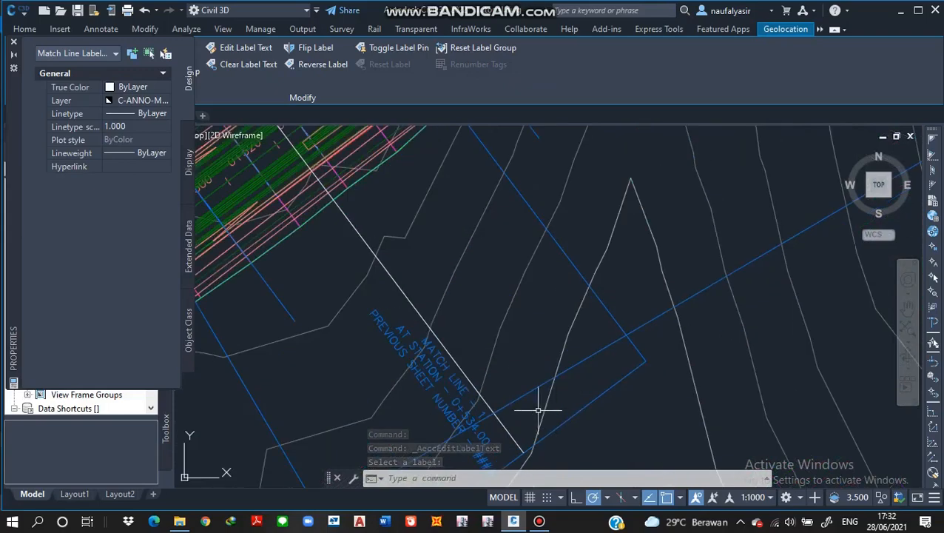
{"action": "scroll", "coordinate": [458, 378], "scroll_direction": "down", "scroll_amount": 3}
{"action": "key", "text": "Escape"}
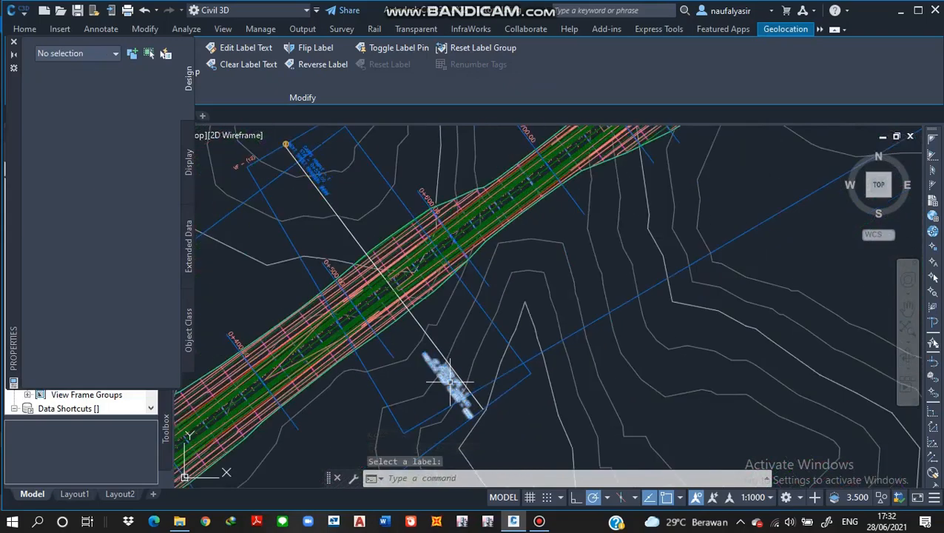
{"action": "scroll", "coordinate": [414, 348], "scroll_direction": "down", "scroll_amount": 2}
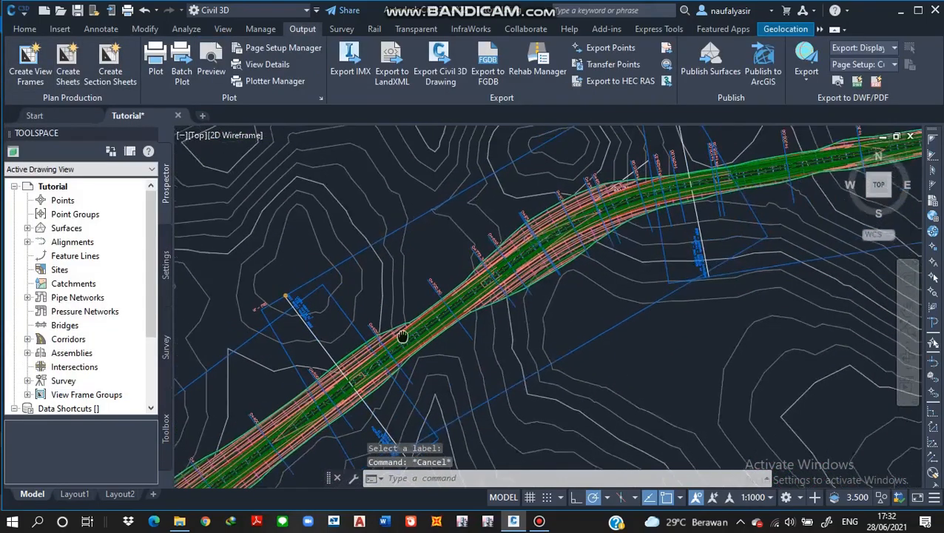
{"action": "scroll", "coordinate": [481, 337], "scroll_direction": "down", "scroll_amount": 1}
{"action": "scroll", "coordinate": [692, 242], "scroll_direction": "up", "scroll_amount": 3}
{"action": "scroll", "coordinate": [692, 241], "scroll_direction": "up", "scroll_amount": 3}
{"action": "scroll", "coordinate": [692, 242], "scroll_direction": "down", "scroll_amount": 3}
{"action": "mouse_move", "coordinate": [682, 270]}
{"action": "middle_mouse_down"}
{"action": "mouse_move", "coordinate": [639, 413]}
{"action": "mouse_move", "coordinate": [647, 440]}
{"action": "middle_mouse_up"}
{"action": "middle_click_drag", "start_coordinate": [616, 178], "coordinate": [598, 239]}
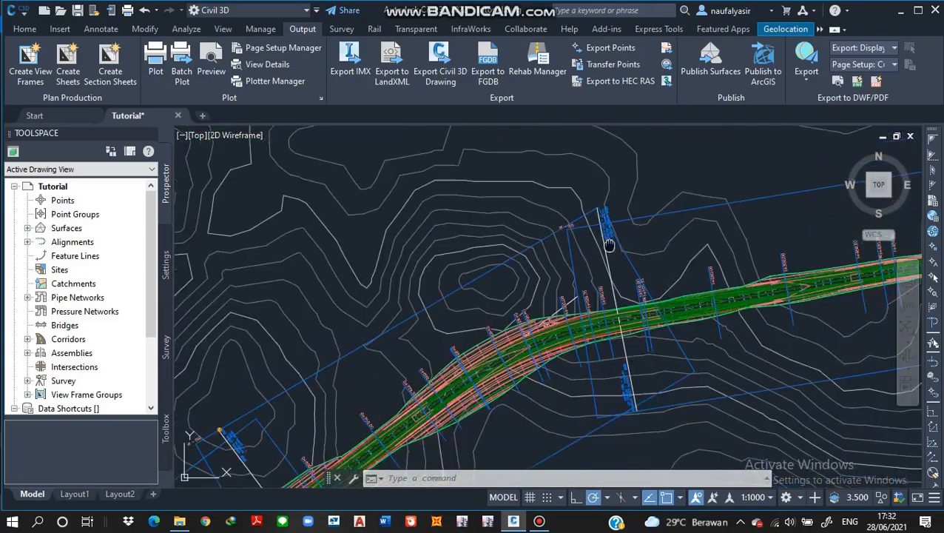
{"action": "scroll", "coordinate": [577, 235], "scroll_direction": "down", "scroll_amount": 5}
{"action": "scroll", "coordinate": [462, 329], "scroll_direction": "up", "scroll_amount": 5}
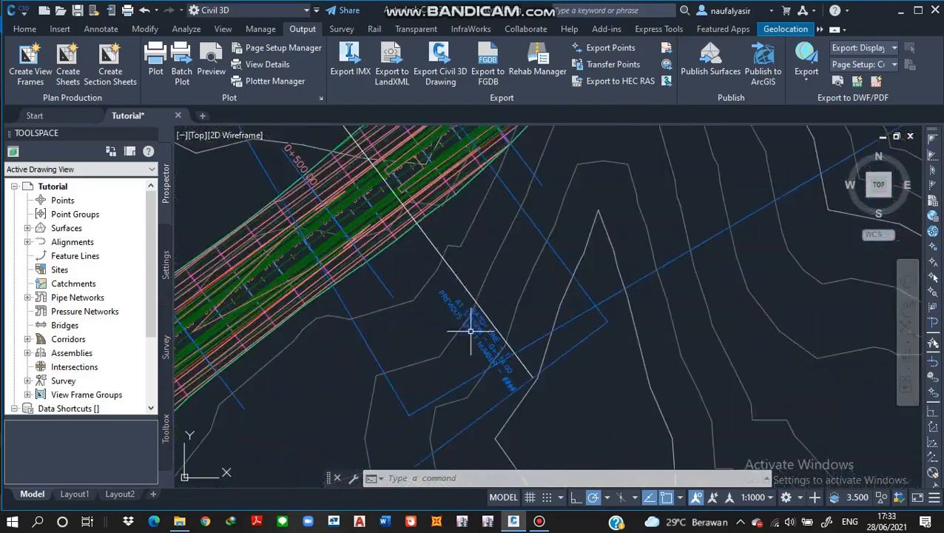
Step: In the Basic Left match line label style, replace MATCH LINE with GARIS HIMPIT in the Match Line Text contents
{"action": "left_click", "coordinate": [472, 331]}
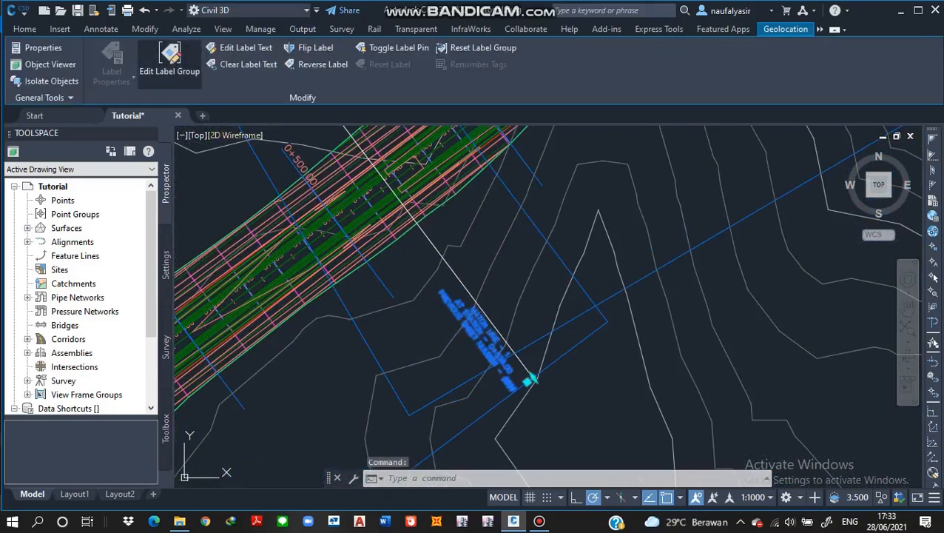
{"action": "left_click", "coordinate": [170, 61]}
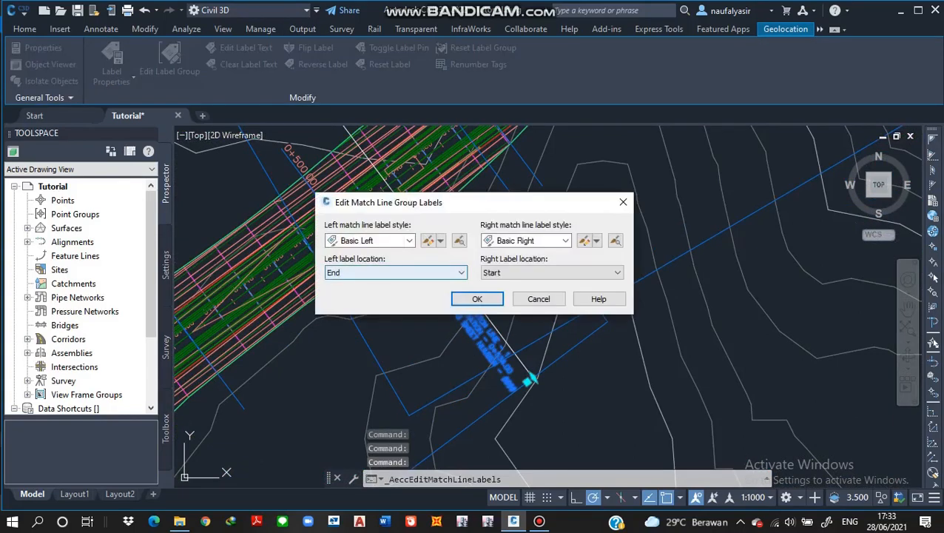
{"action": "left_click", "coordinate": [428, 240]}
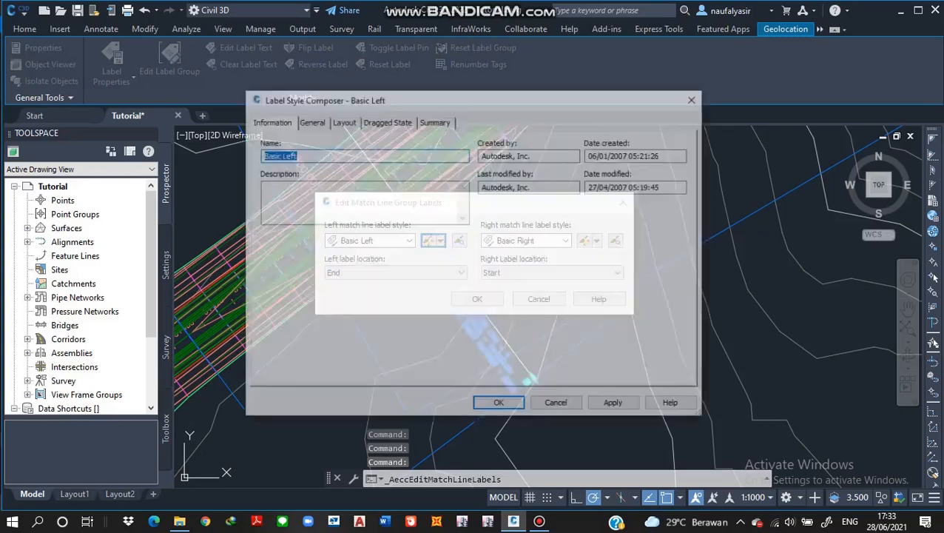
{"action": "left_click", "coordinate": [310, 121]}
{"action": "left_click", "coordinate": [343, 120]}
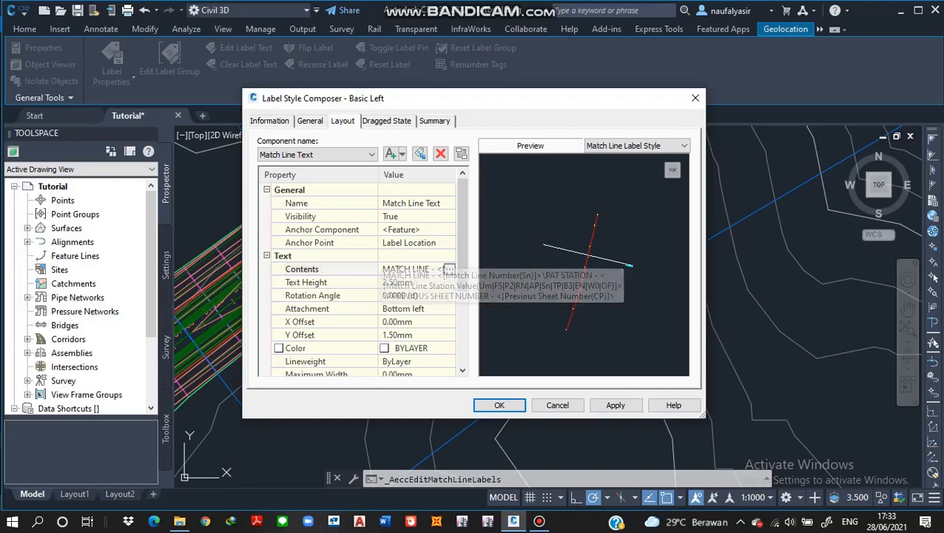
{"action": "left_click", "coordinate": [415, 268]}
{"action": "left_click", "coordinate": [449, 268]}
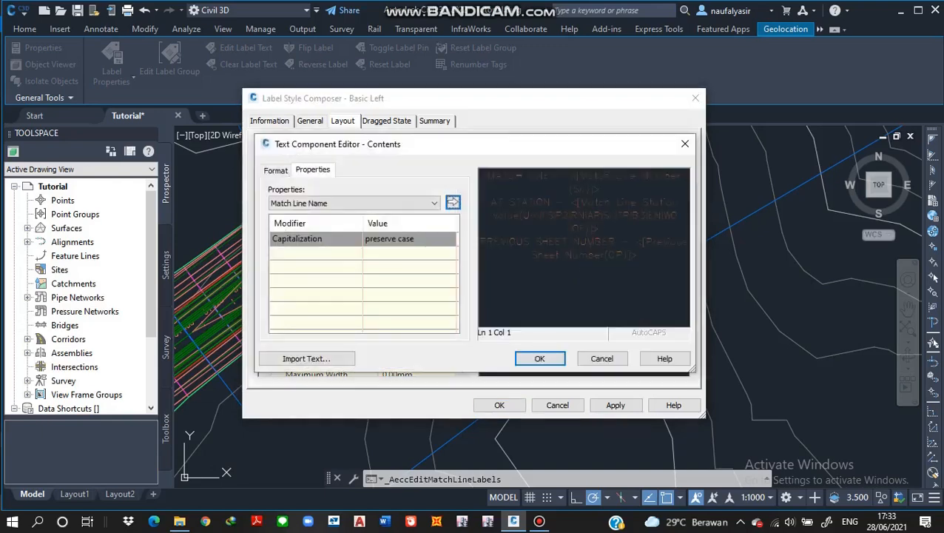
{"action": "left_click_drag", "start_coordinate": [550, 175], "coordinate": [502, 175]}
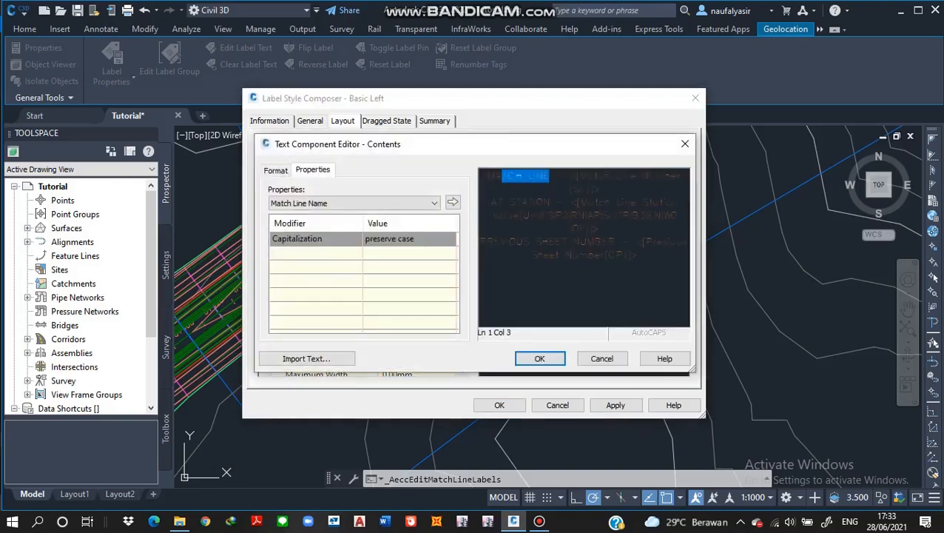
{"action": "type", "text": "GARIS SAMBU"}
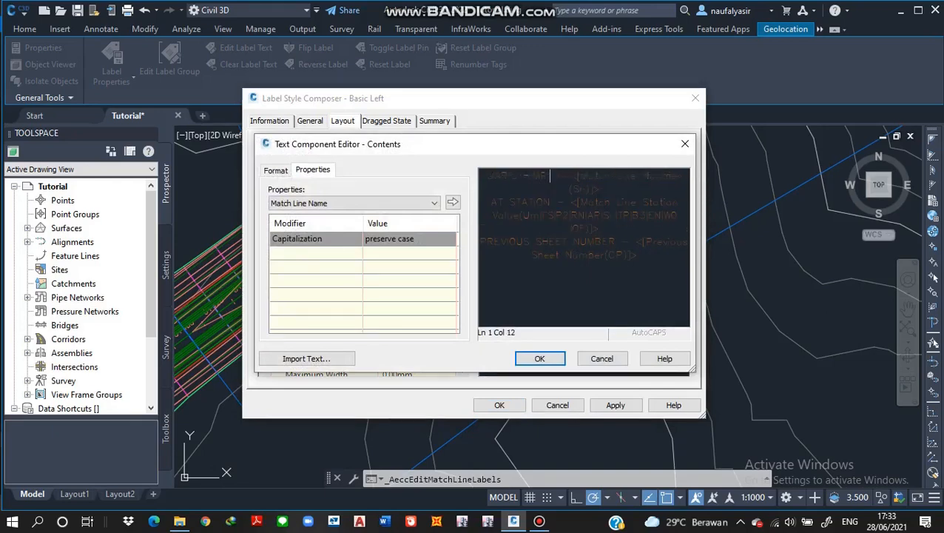
Step: Change AT STATION to STA and PREVIOUS SHEET NUMBER to HALAMAN SEBELUM in the Basic Left contents, and save the style
{"action": "left_click_drag", "start_coordinate": [555, 202], "coordinate": [509, 202]}
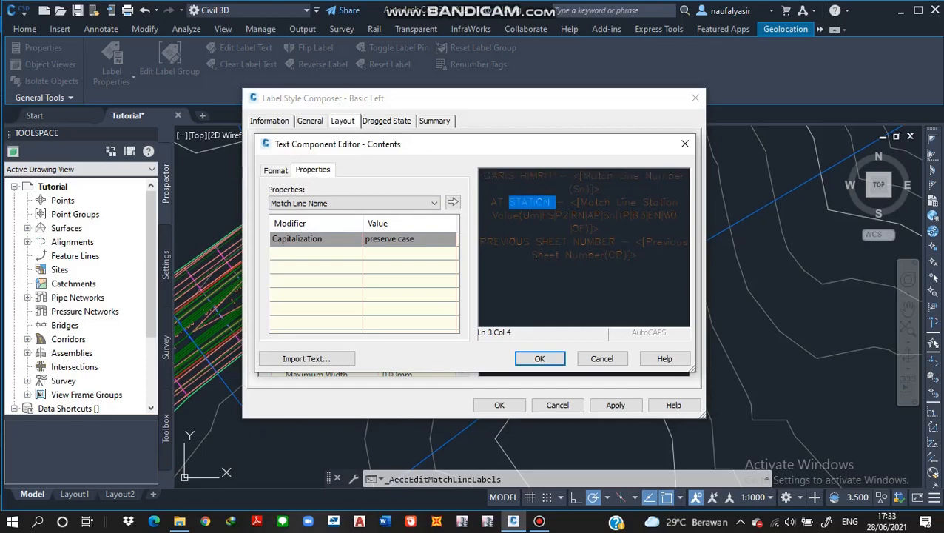
{"action": "key", "text": "Delete"}
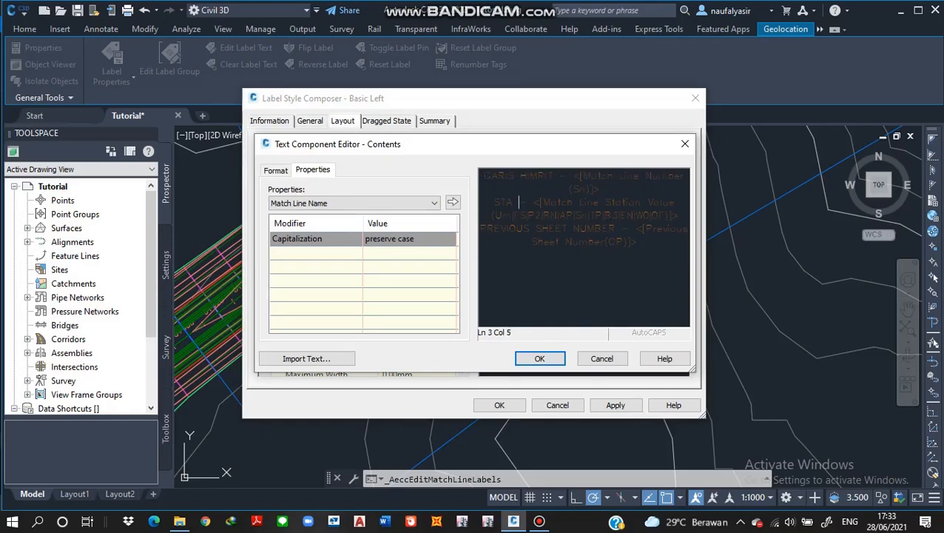
{"action": "left_click_drag", "start_coordinate": [614, 229], "coordinate": [479, 228]}
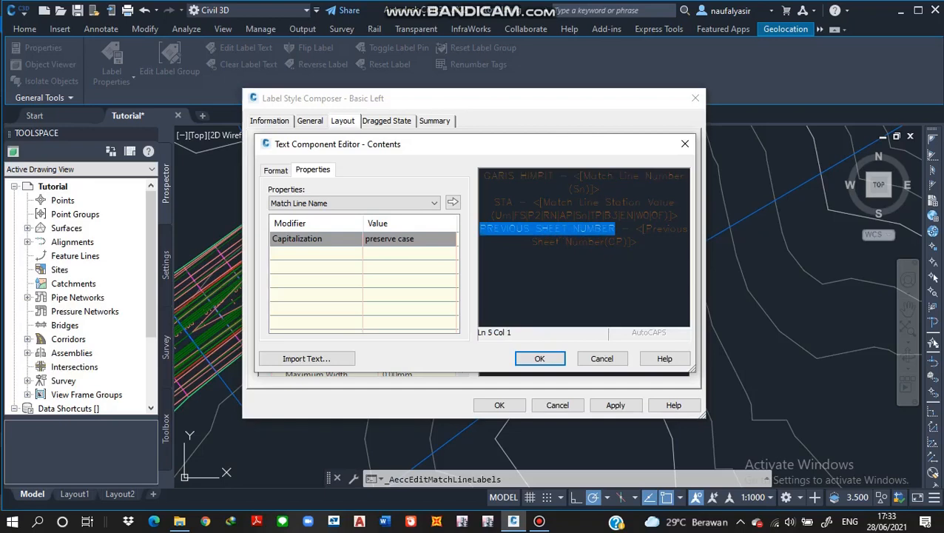
{"action": "type", "text": "HALAMA"}
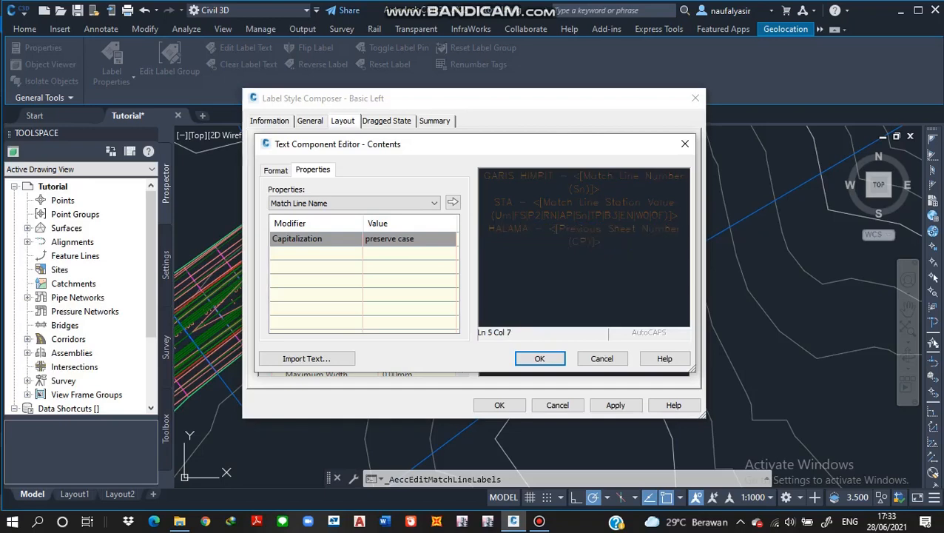
{"action": "type", "text": "N SEBELUM"}
{"action": "left_click", "coordinate": [539, 358]}
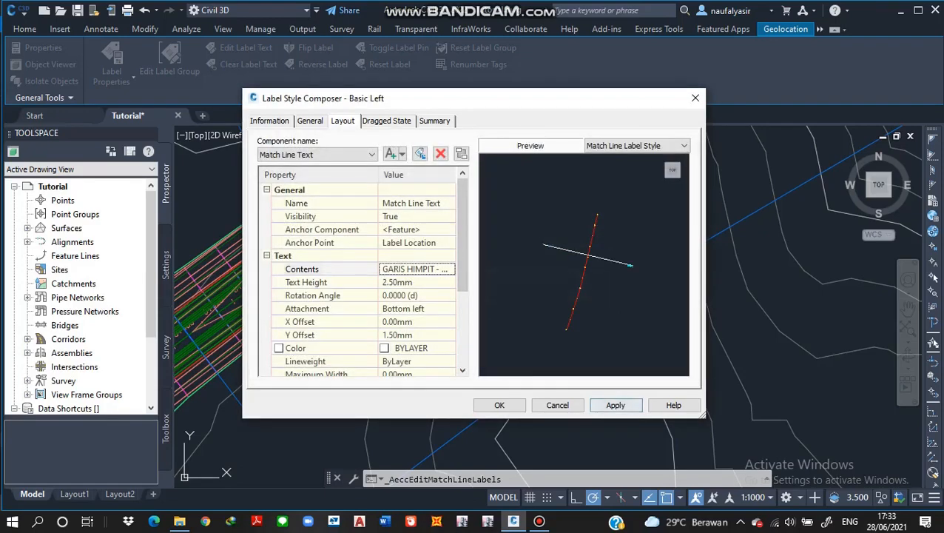
{"action": "left_click", "coordinate": [499, 404]}
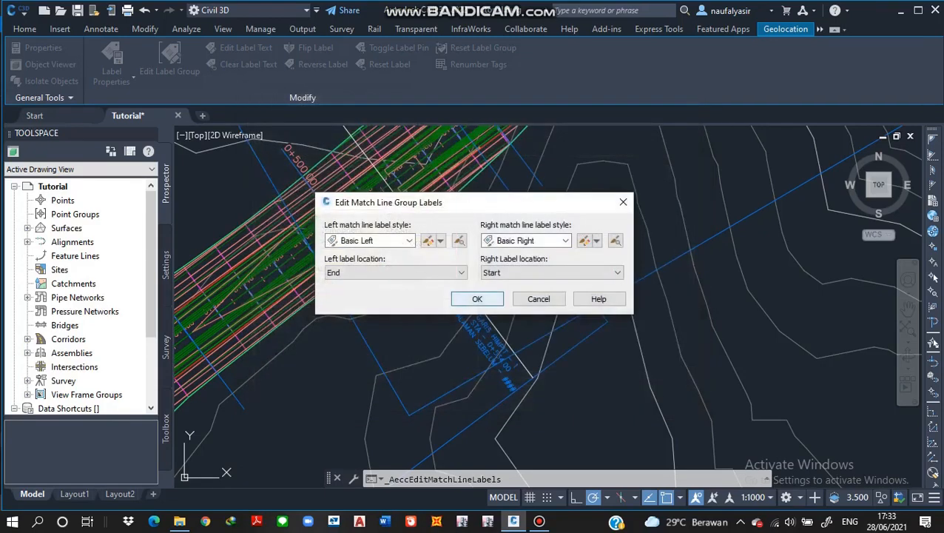
Step: In the Basic Right match line label style, replace MATCH LINE with GARIS HIMPIT in the Match Line Text contents
{"action": "left_click", "coordinate": [584, 240]}
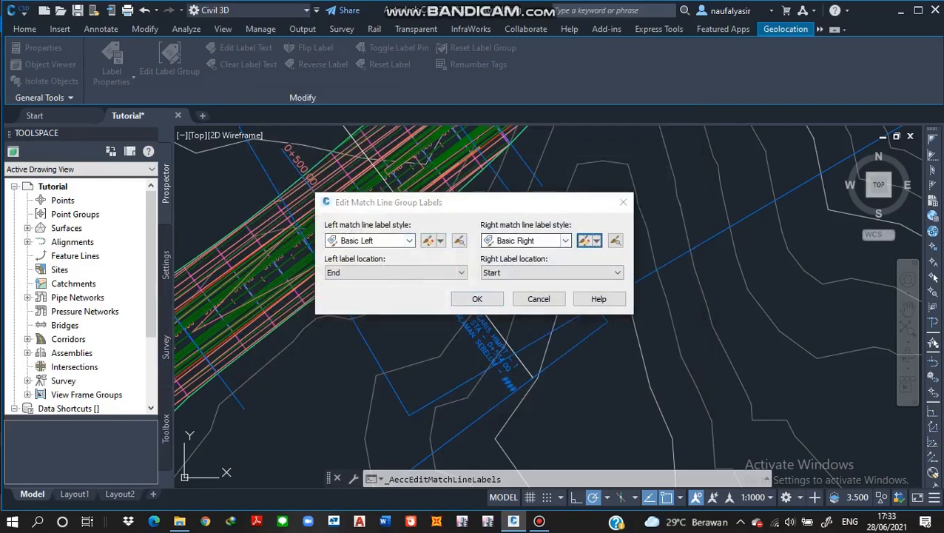
{"action": "left_click", "coordinate": [438, 270]}
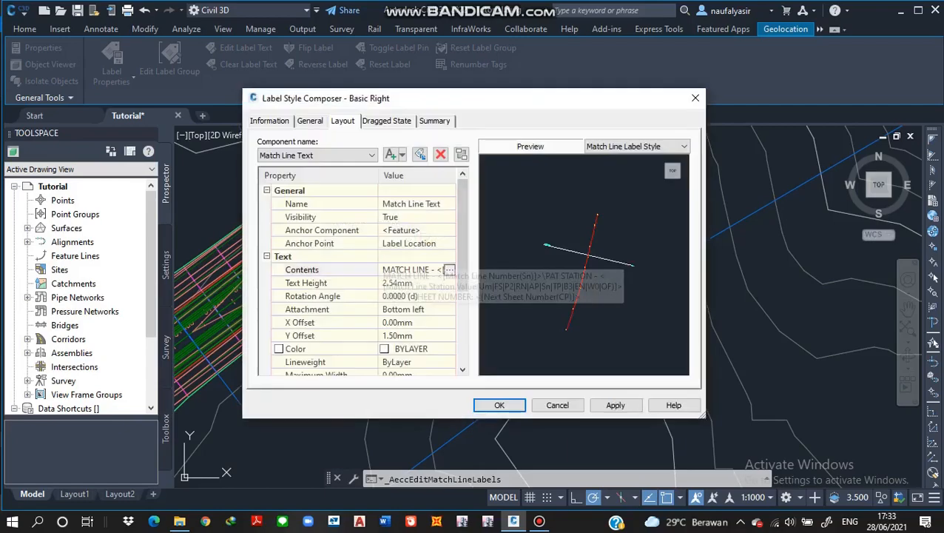
{"action": "left_click", "coordinate": [450, 270]}
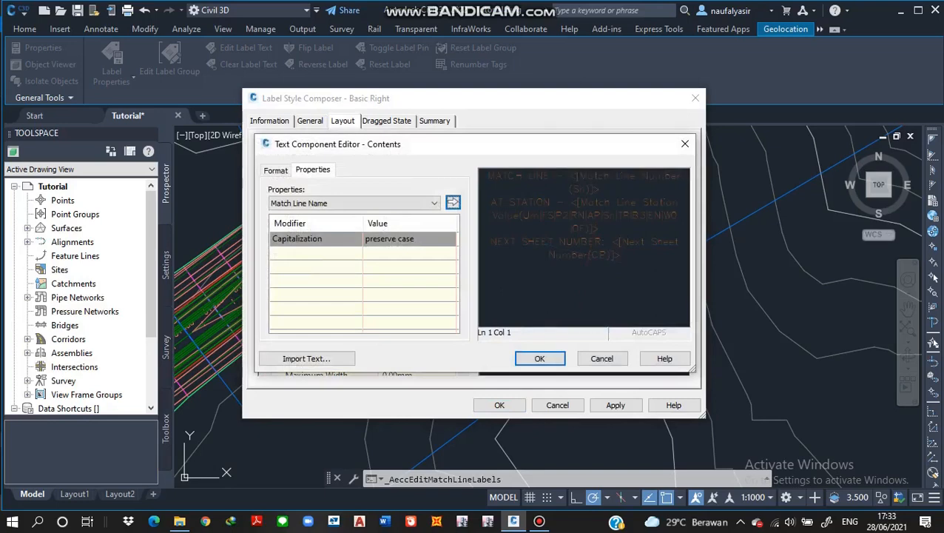
{"action": "left_click_drag", "start_coordinate": [549, 176], "coordinate": [487, 176]}
{"action": "type", "text": "GARIS HIMP"}
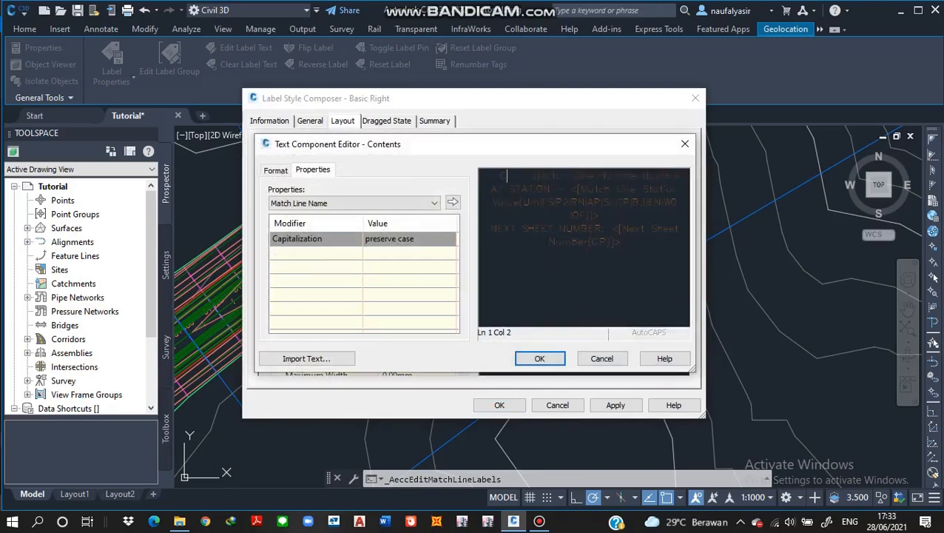
{"action": "type", "text": "RIS HIMPIT"}
Step: Replace AT STATION with STA in the Basic Right label contents
{"action": "double_click", "coordinate": [531, 202]}
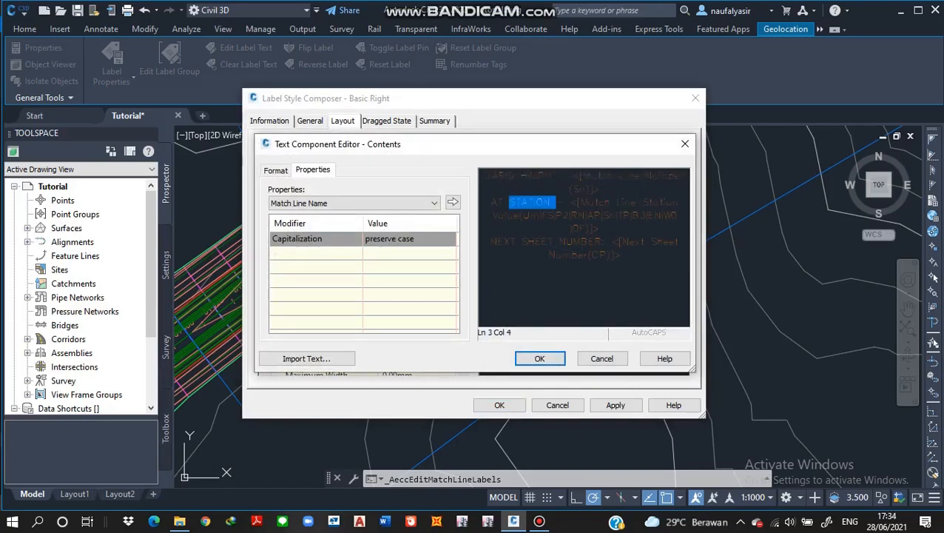
{"action": "key", "text": "BackSpace"}
{"action": "key", "text": "BackSpace"}
{"action": "key", "text": "BackSpace"}
{"action": "key", "text": "BackSpace"}
{"action": "type", "text": "STA"}
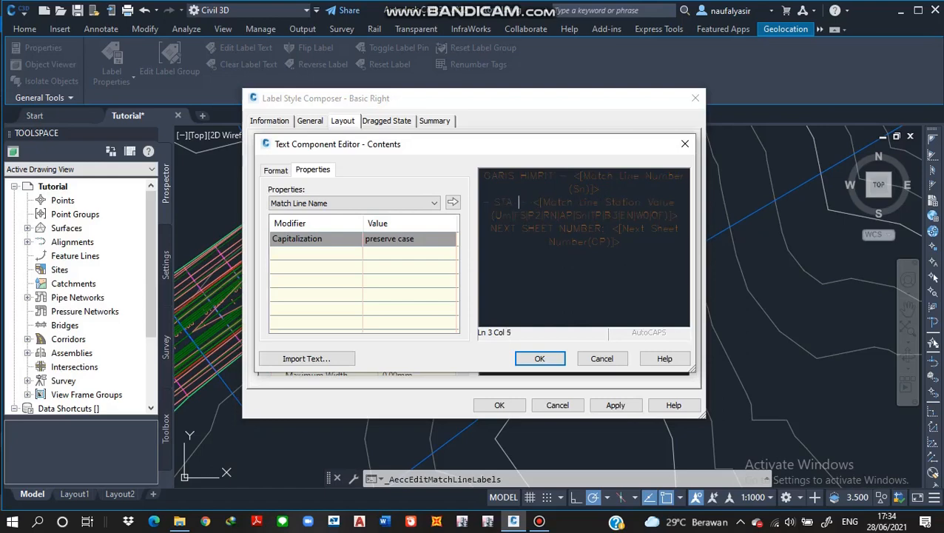
Step: Replace NEXT SHEET NUMBER: with HALAMAN SESUDAH in the Basic Right contents, and save the style and the match line group labels
{"action": "left_click_drag", "start_coordinate": [600, 229], "coordinate": [496, 229]}
{"action": "key", "text": "BackSpace"}
{"action": "key", "text": "BackSpace"}
{"action": "type", "text": "HALAMAN SESUDAH"}
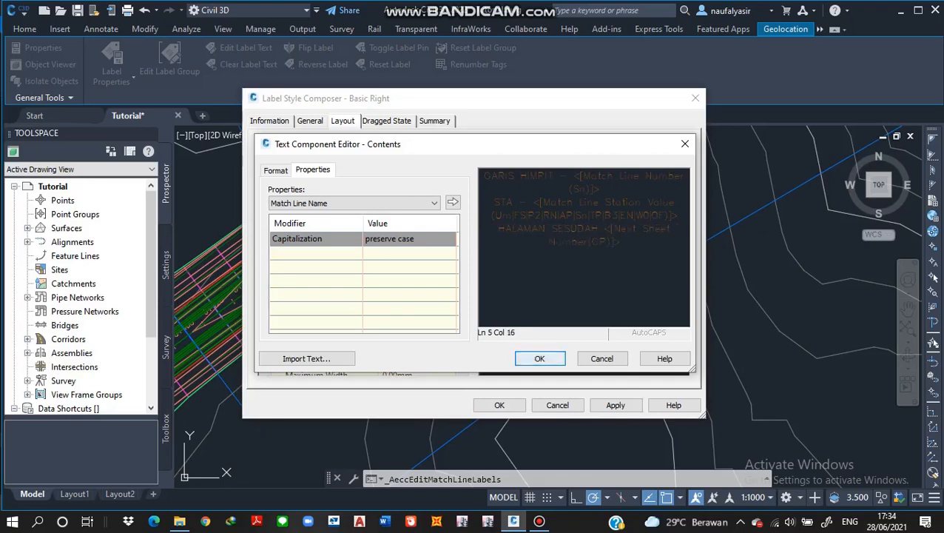
{"action": "left_click", "coordinate": [540, 358]}
{"action": "left_click", "coordinate": [499, 404]}
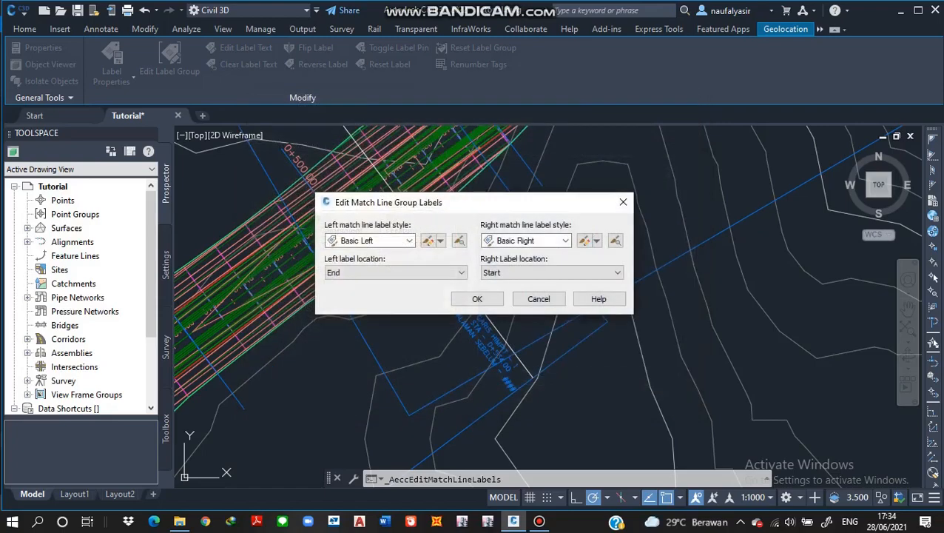
{"action": "left_click", "coordinate": [476, 298]}
Step: Edit the text of the label at the first match line's upper end, replacing NEXT SHEET NUMBER: with HALAMAN SESUDAH
{"action": "scroll", "coordinate": [495, 324], "scroll_direction": "up", "scroll_amount": 3}
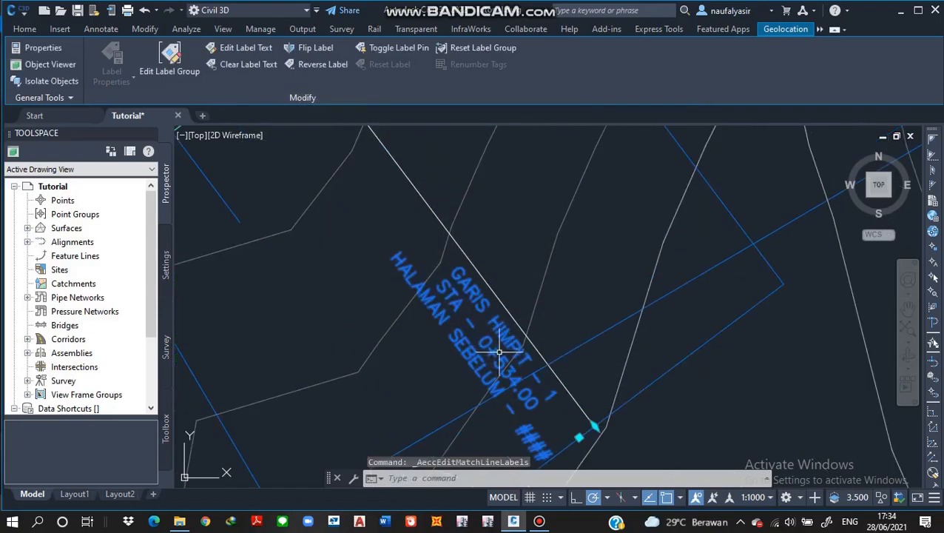
{"action": "scroll", "coordinate": [586, 303], "scroll_direction": "down", "scroll_amount": 6}
{"action": "scroll", "coordinate": [452, 346], "scroll_direction": "up", "scroll_amount": 5}
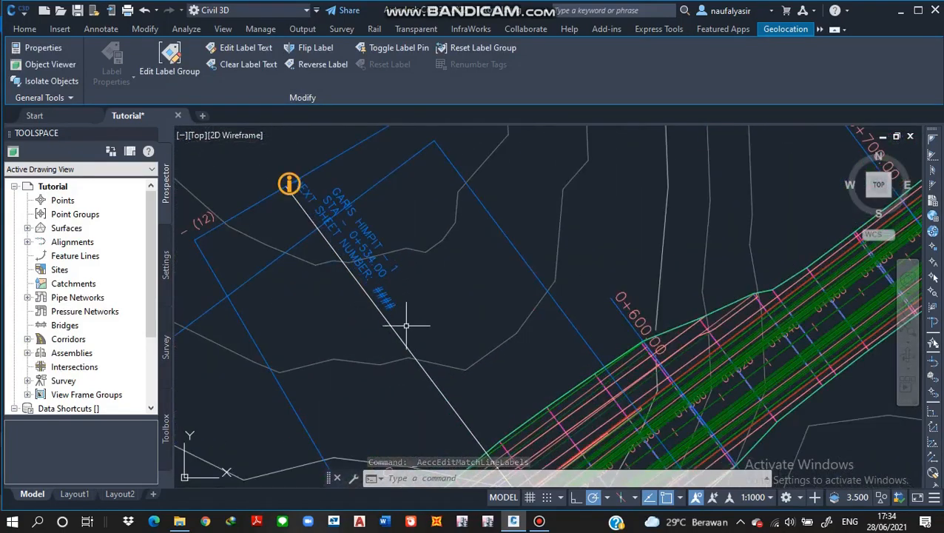
{"action": "left_click", "coordinate": [358, 264]}
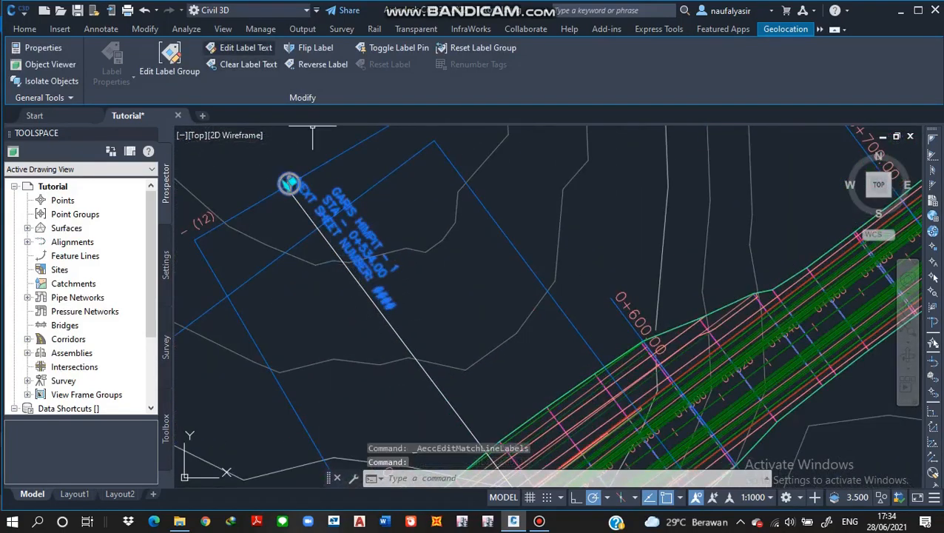
{"action": "left_click", "coordinate": [246, 48]}
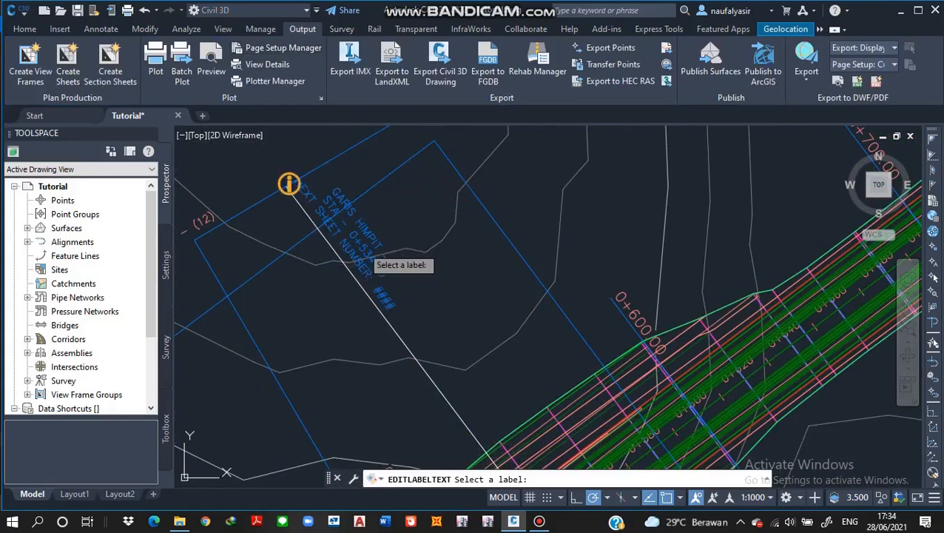
{"action": "left_click", "coordinate": [369, 260]}
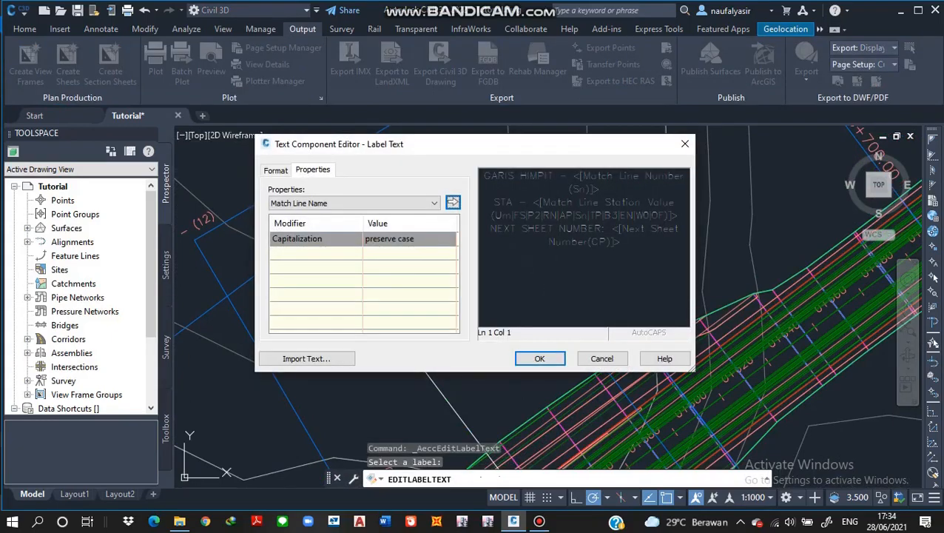
{"action": "left_click_drag", "start_coordinate": [601, 229], "coordinate": [490, 229]}
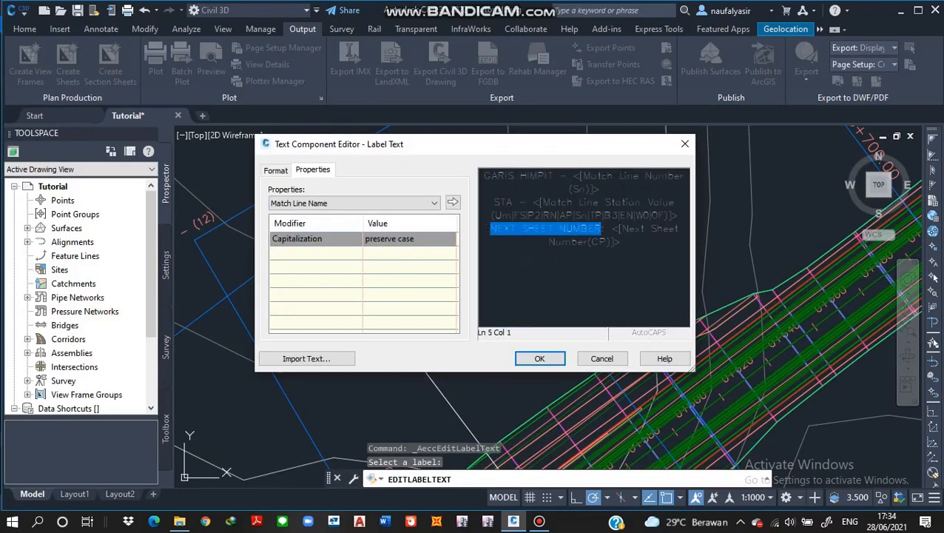
{"action": "type", "text": "HALAMAN SESU"}
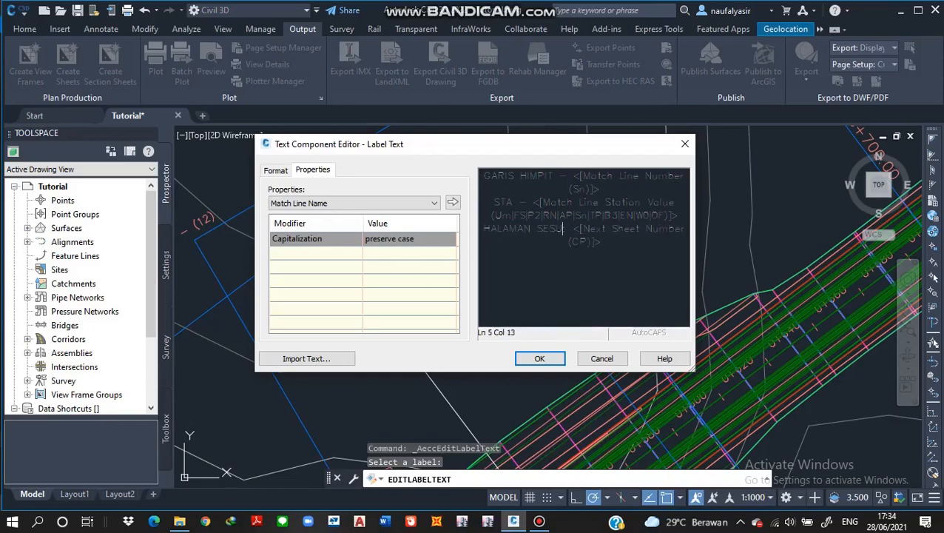
{"action": "type", "text": "DAH"}
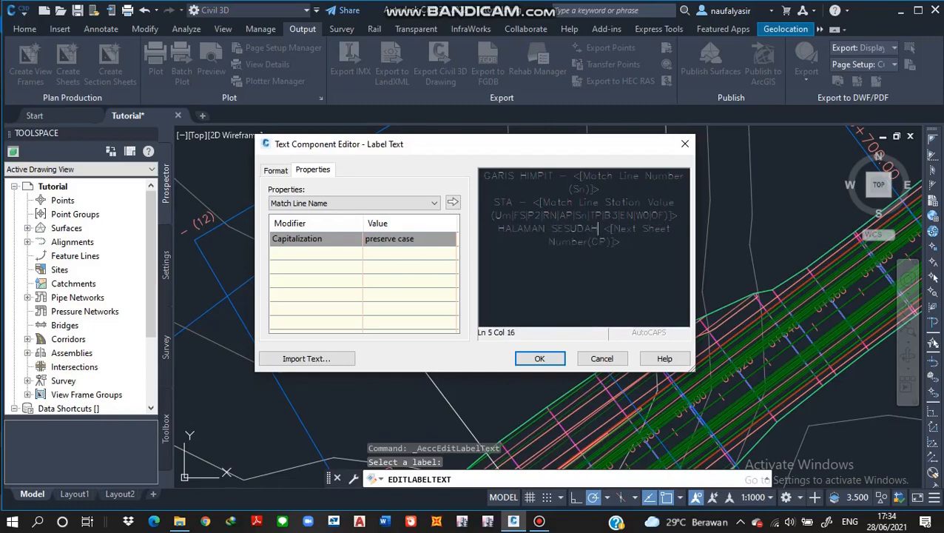
{"action": "left_click", "coordinate": [539, 358]}
Step: Deselect the match line labels and examine the view frames along the whole alignment
{"action": "scroll", "coordinate": [560, 322], "scroll_direction": "down", "scroll_amount": 5}
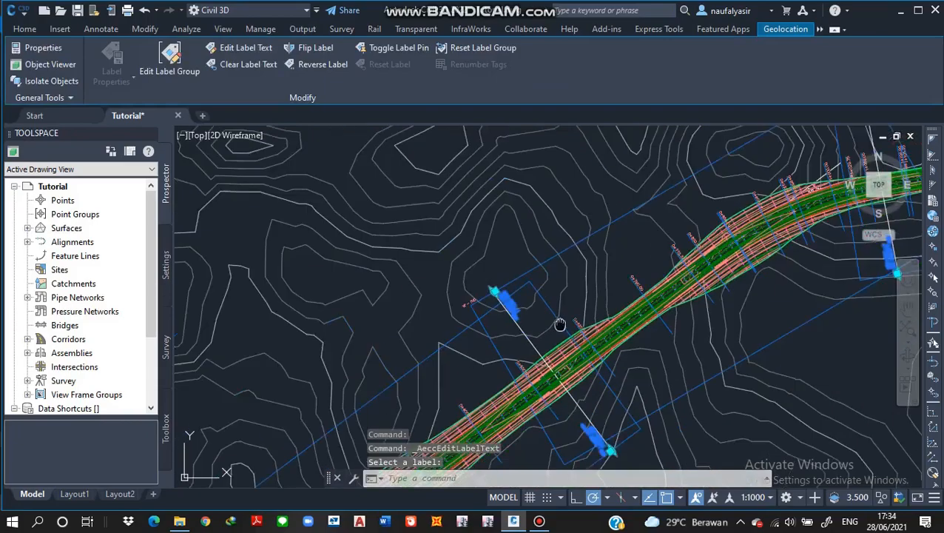
{"action": "scroll", "coordinate": [622, 238], "scroll_direction": "down", "scroll_amount": 4}
{"action": "mouse_move", "coordinate": [560, 322]}
{"action": "middle_mouse_down"}
{"action": "mouse_move", "coordinate": [620, 237]}
{"action": "mouse_move", "coordinate": [396, 360]}
{"action": "middle_mouse_up"}
{"action": "scroll", "coordinate": [377, 329], "scroll_direction": "down", "scroll_amount": 5}
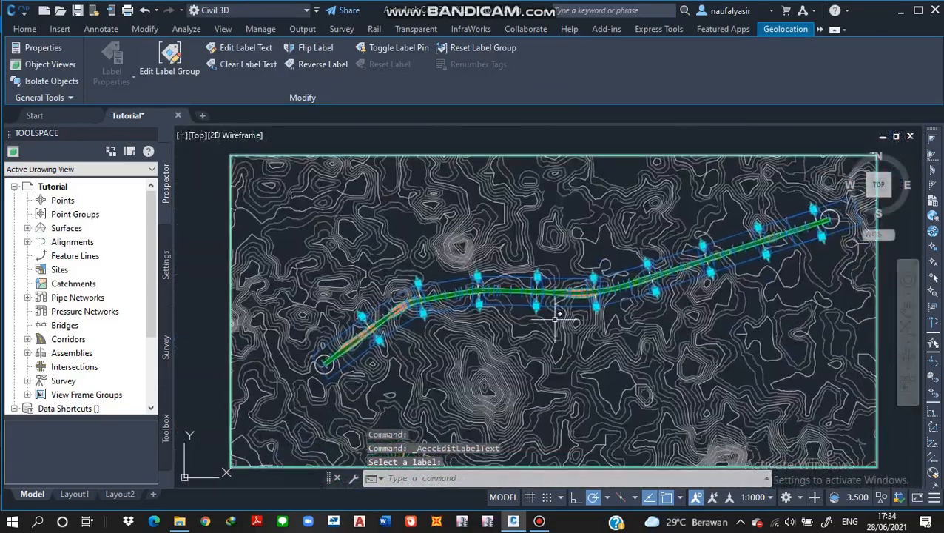
{"action": "key", "text": "Escape"}
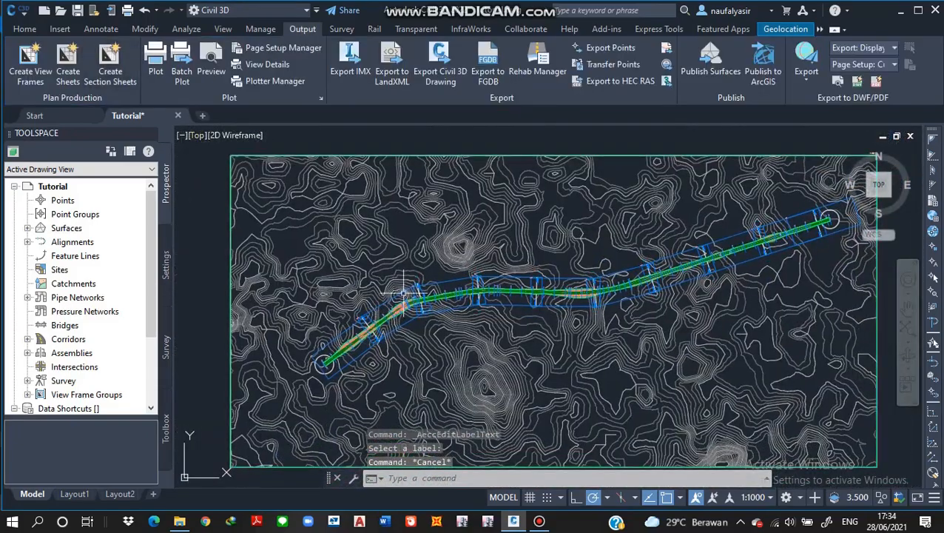
{"action": "scroll", "coordinate": [370, 362], "scroll_direction": "up", "scroll_amount": 2}
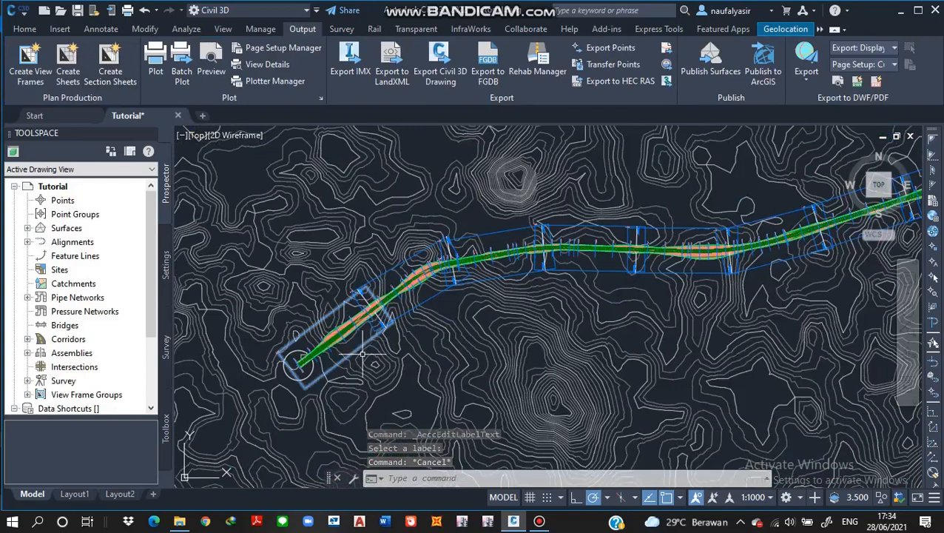
{"action": "middle_click_drag", "start_coordinate": [373, 338], "coordinate": [362, 348]}
{"action": "middle_click_drag", "start_coordinate": [512, 289], "coordinate": [327, 309]}
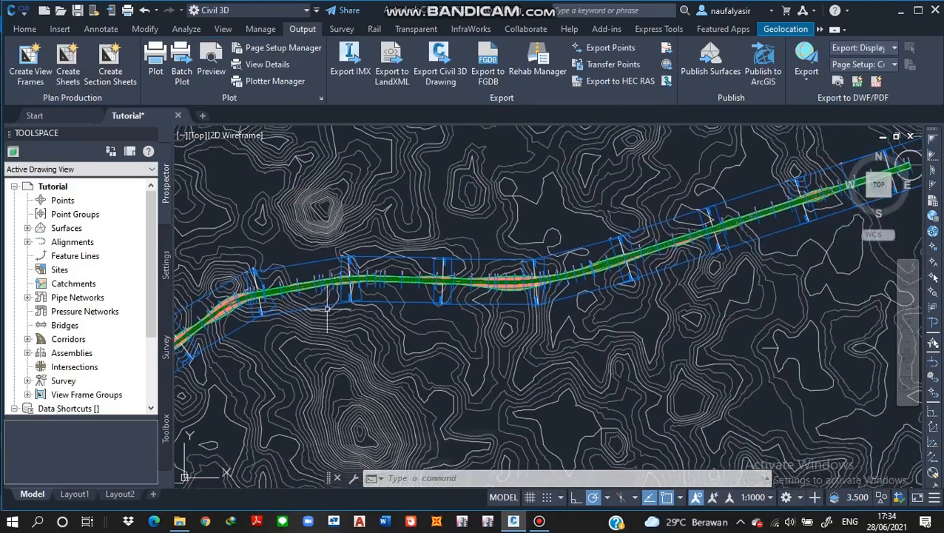
{"action": "middle_click_drag", "start_coordinate": [462, 302], "coordinate": [284, 310]}
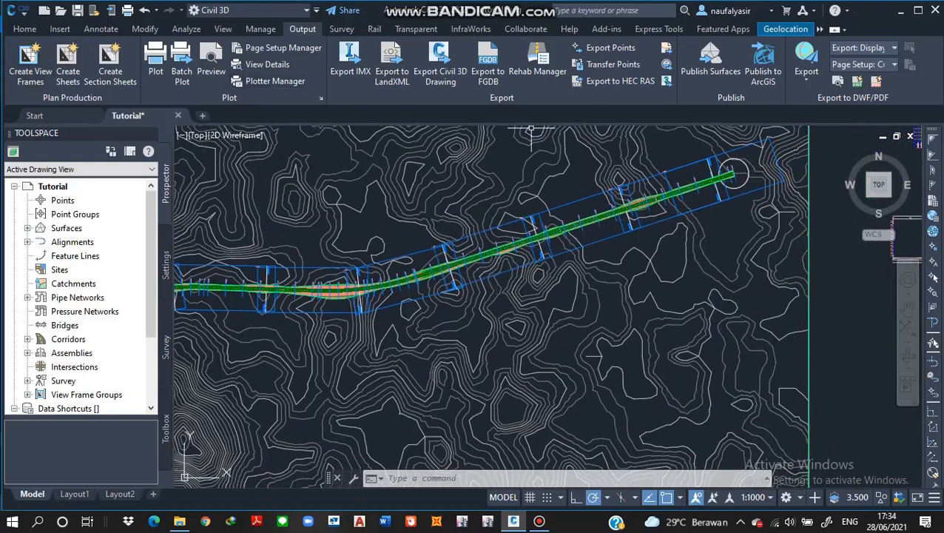
Step: Start creating sheets from all view frames of the group VFG - Alinyemen - (2), and proceed to the sheet set settings
{"action": "left_click", "coordinate": [67, 65]}
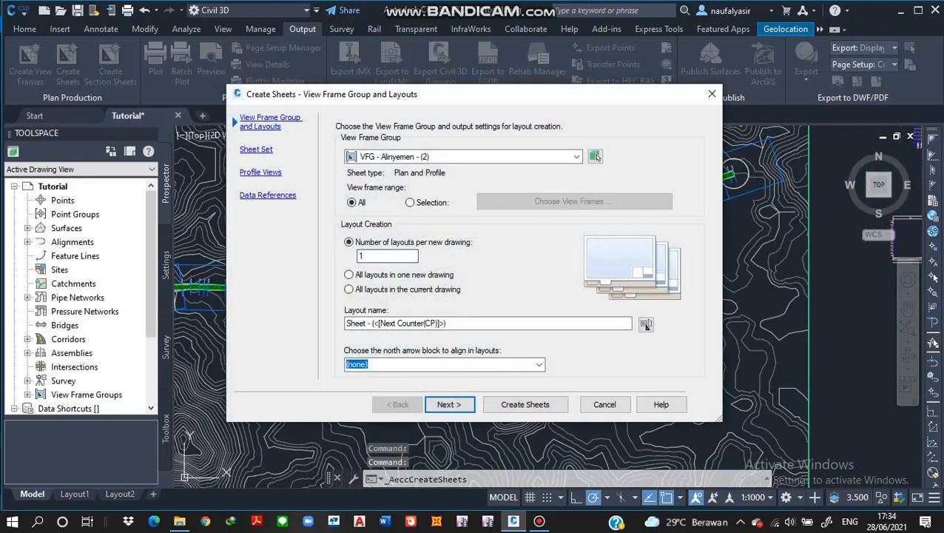
{"action": "left_click", "coordinate": [576, 157]}
{"action": "left_click", "coordinate": [409, 170]}
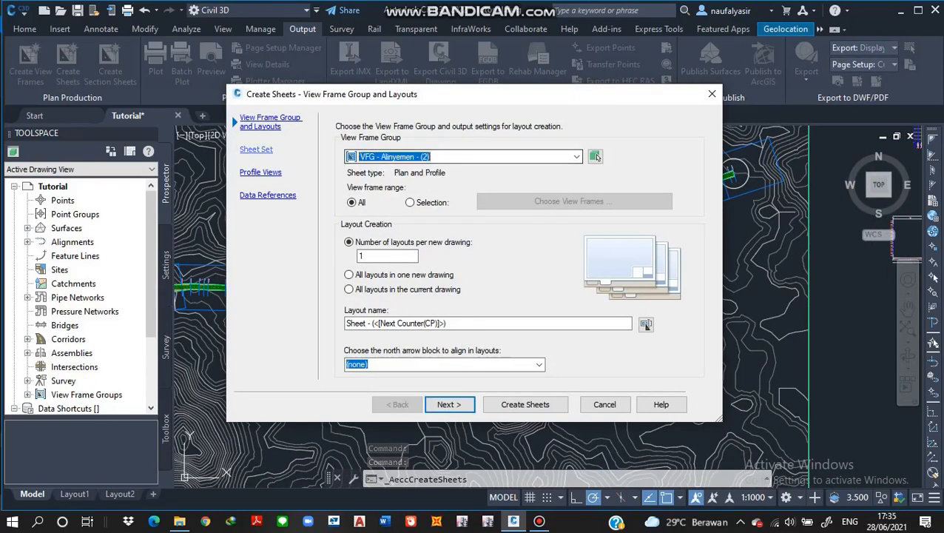
{"action": "left_click", "coordinate": [448, 403]}
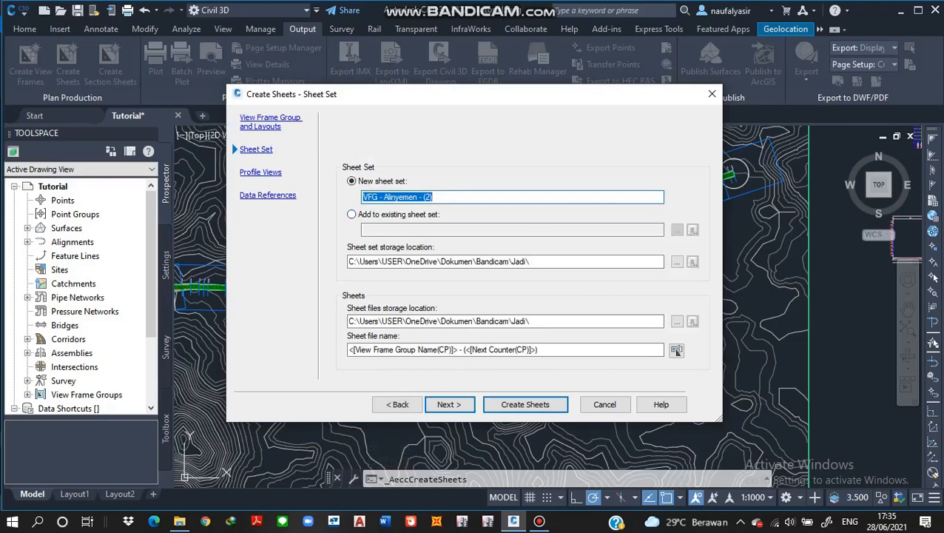
Step: Name the new sheet set Plan and Profile and continue to the profile view settings
{"action": "type", "text": "Jalan"}
{"action": "key", "text": "BackSpace"}
{"action": "key", "text": "BackSpace"}
{"action": "key", "text": "BackSpace"}
{"action": "key", "text": "BackSpace"}
{"action": "key", "text": "BackSpace"}
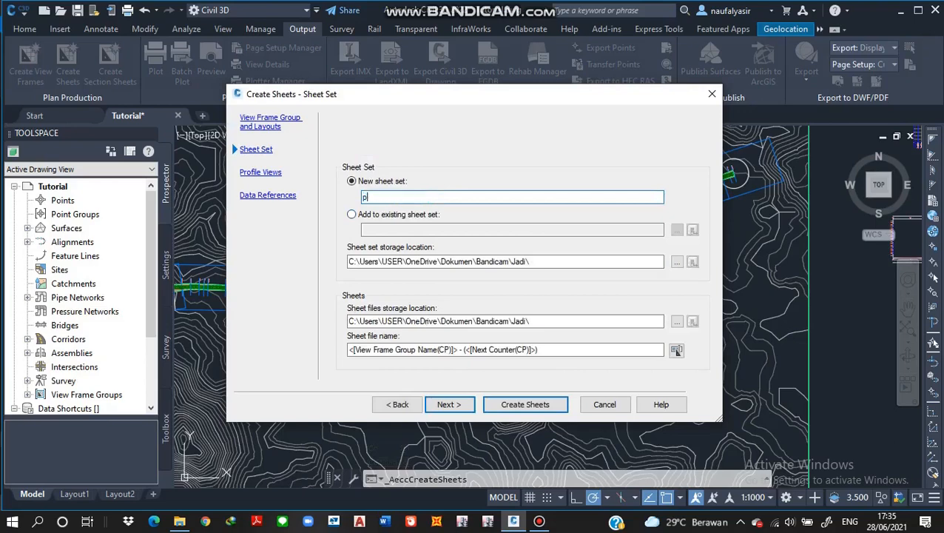
{"action": "type", "text": "Plan and Profile"}
{"action": "key", "text": "Return"}
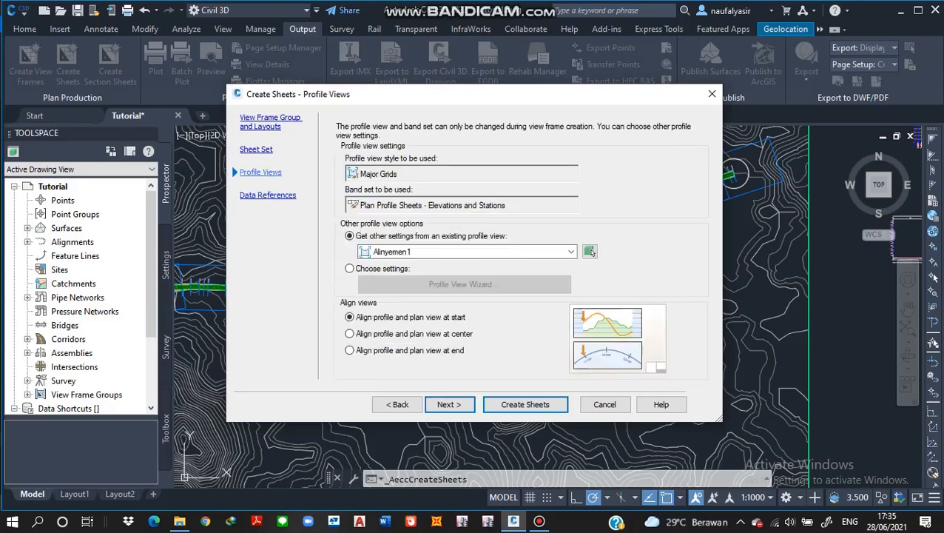
Step: Return to the layout settings, enter 10 layouts per new drawing, and switch layout creation to all layouts in the current drawing
{"action": "left_click", "coordinate": [267, 194]}
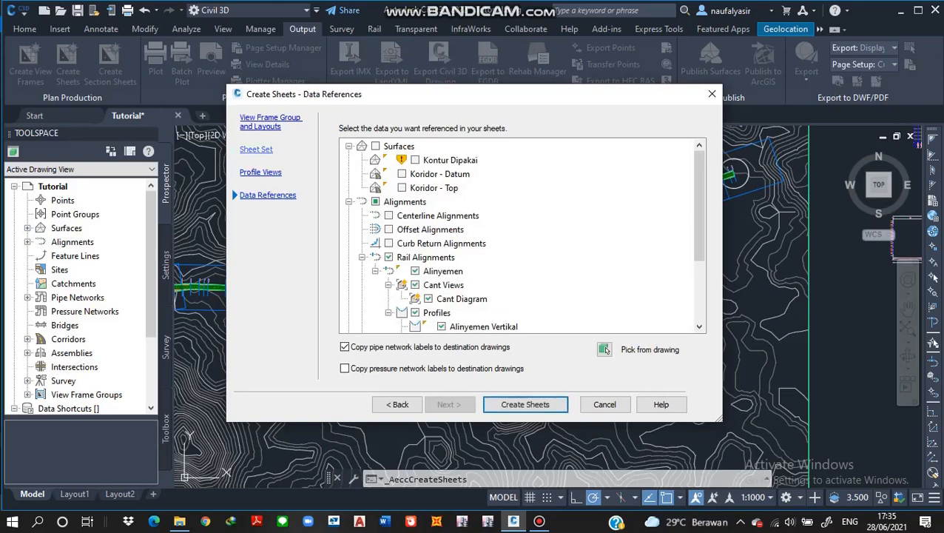
{"action": "left_click", "coordinate": [255, 149]}
{"action": "left_click", "coordinate": [270, 121]}
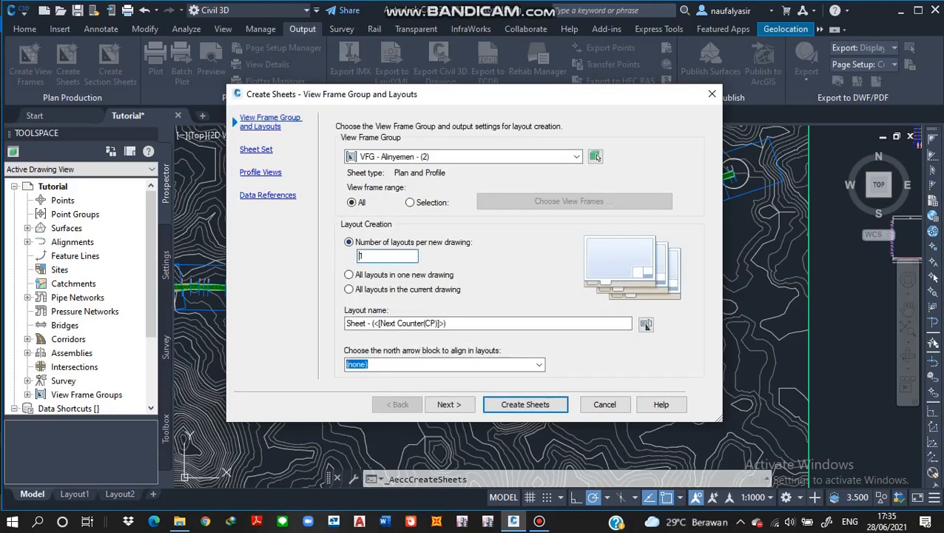
{"action": "key", "text": "ctrl+a"}
{"action": "type", "text": "10"}
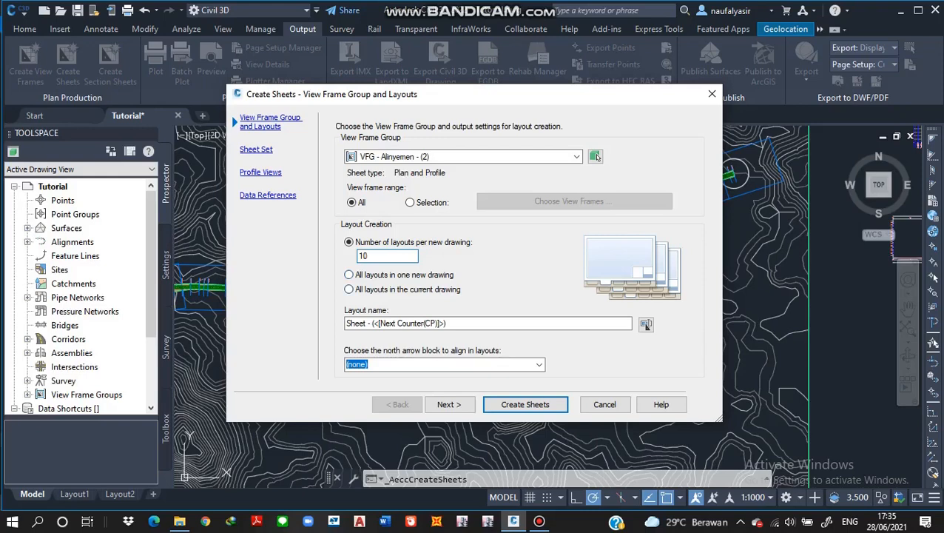
{"action": "key", "text": "alt+c"}
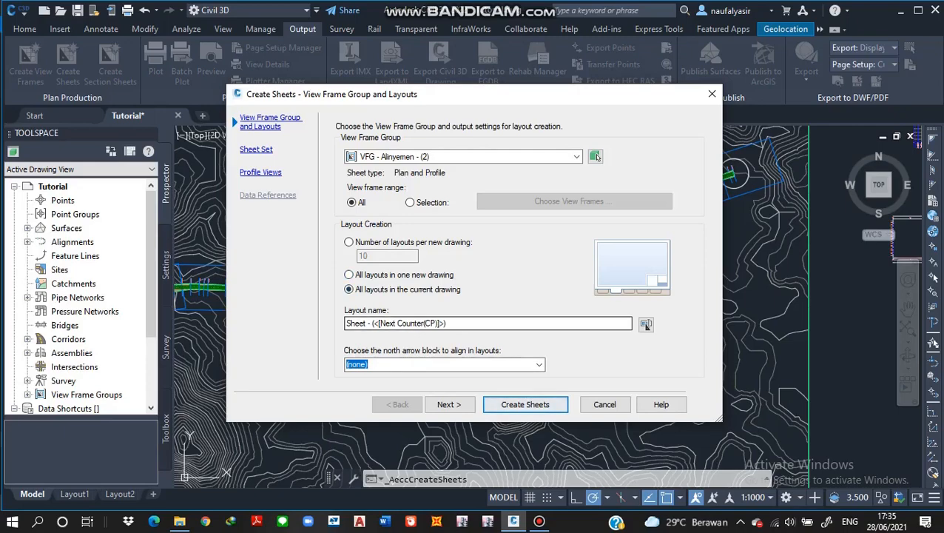
Step: Create the sheets, placing the profile view origin in the empty area above the row of existing section sheets
{"action": "left_click", "coordinate": [260, 171]}
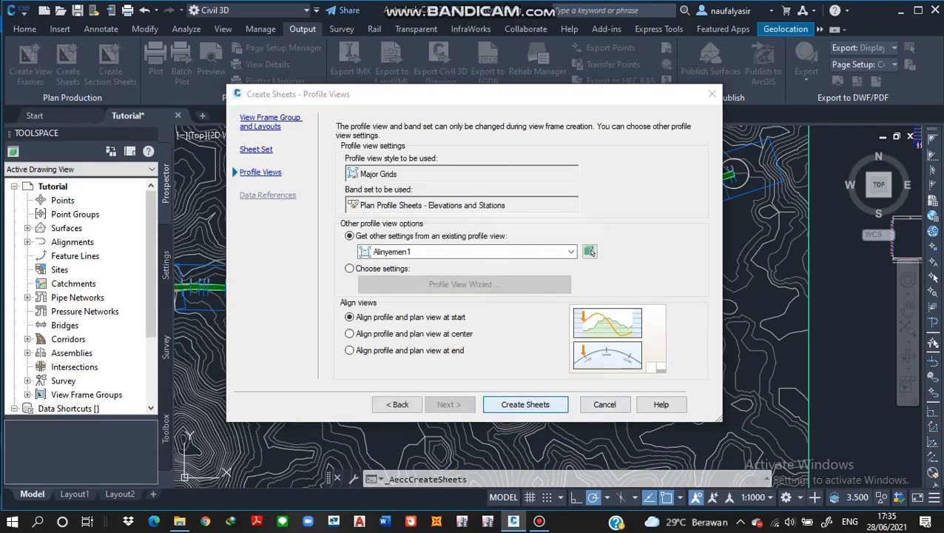
{"action": "left_click", "coordinate": [525, 404]}
{"action": "left_click", "coordinate": [519, 290]}
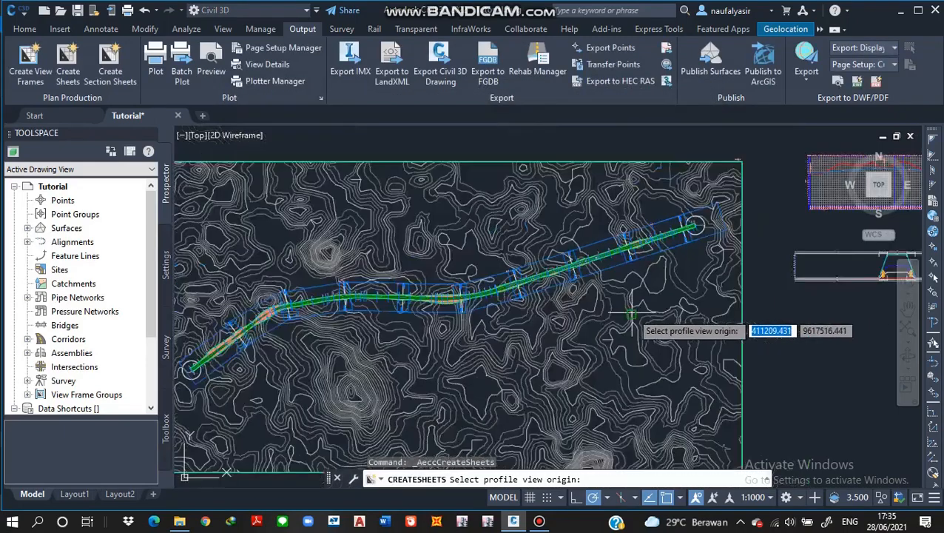
{"action": "scroll", "coordinate": [630, 314], "scroll_direction": "down", "scroll_amount": 6}
{"action": "middle_click_drag", "start_coordinate": [473, 244], "coordinate": [432, 321]}
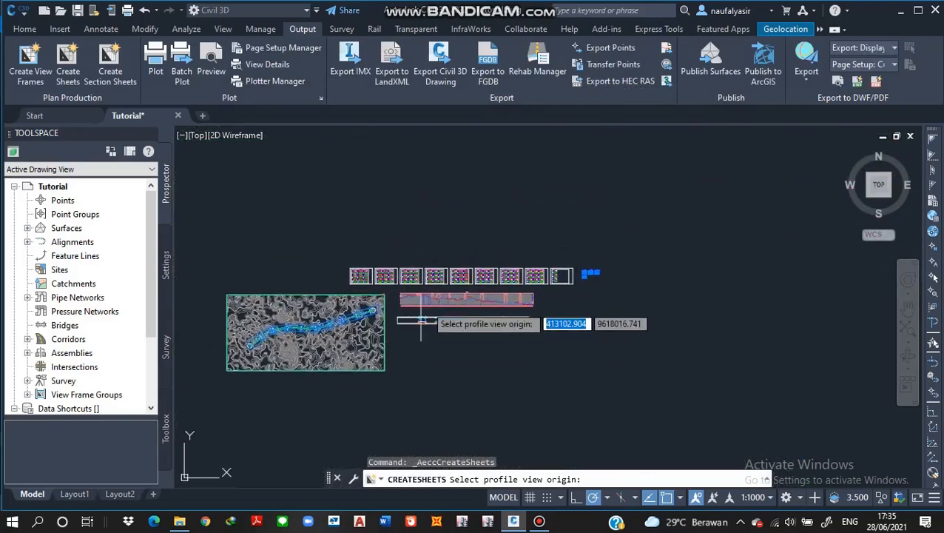
{"action": "left_click", "coordinate": [421, 244]}
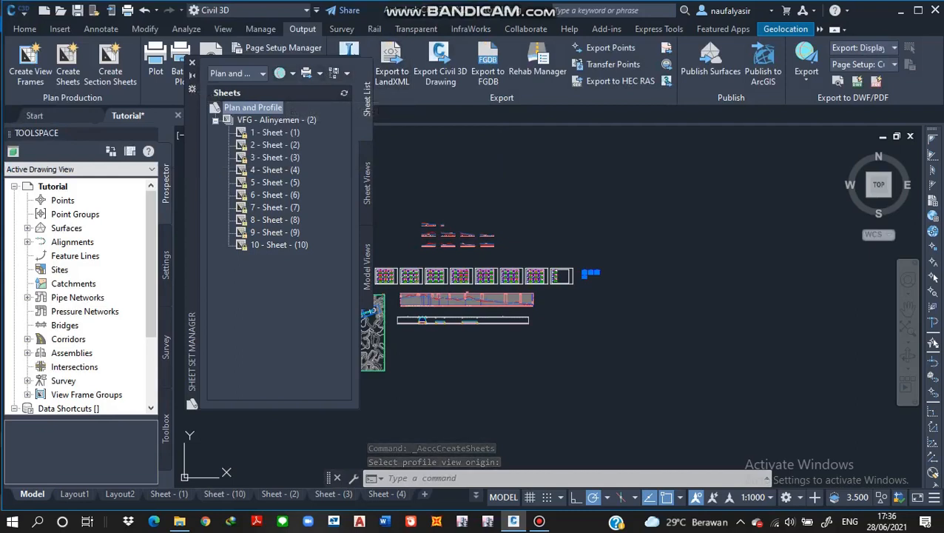
Step: Examine the newly generated profile views in model space above the row of section sheets
{"action": "left_click", "coordinate": [236, 73]}
{"action": "left_click", "coordinate": [239, 104]}
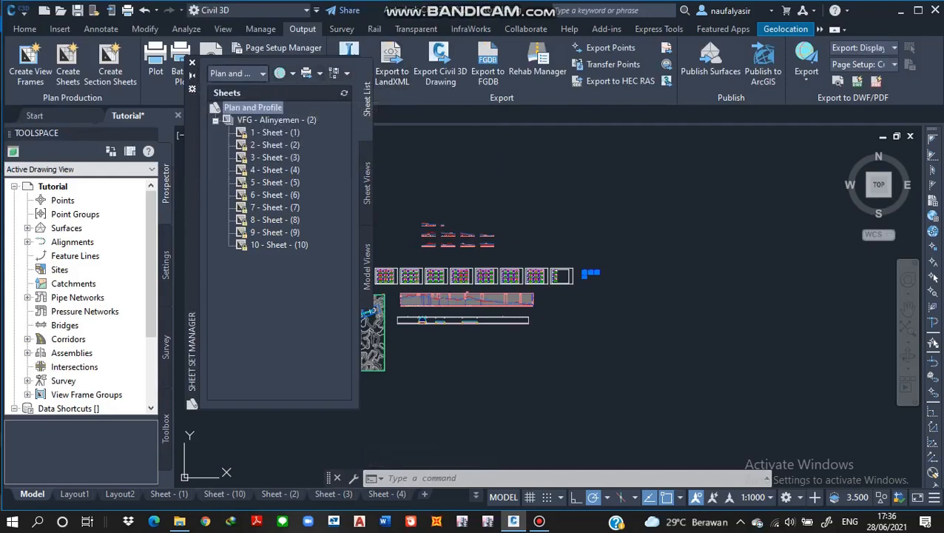
{"action": "left_click", "coordinate": [473, 170]}
{"action": "scroll", "coordinate": [491, 217], "scroll_direction": "up", "scroll_amount": 5}
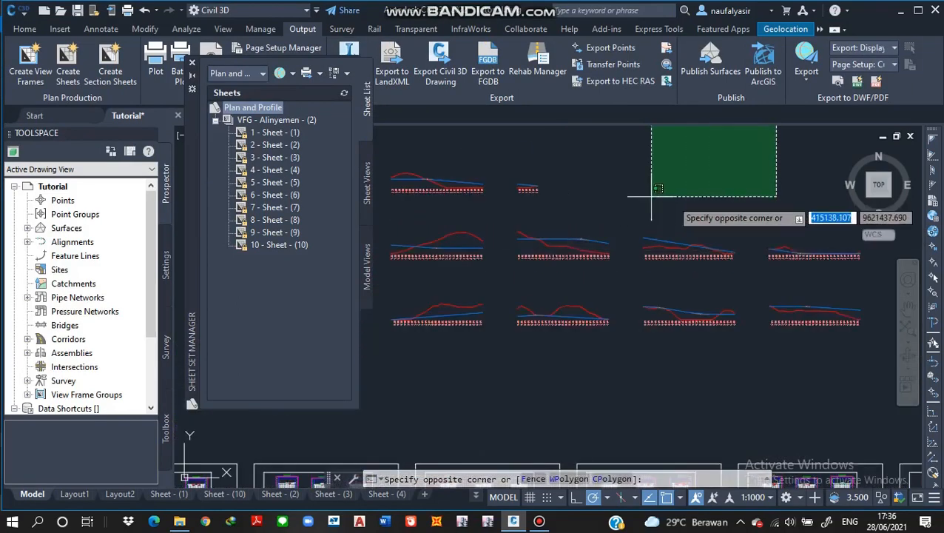
{"action": "key", "text": "Escape"}
{"action": "scroll", "coordinate": [673, 196], "scroll_direction": "up", "scroll_amount": 3}
{"action": "middle_click_drag", "start_coordinate": [540, 222], "coordinate": [580, 223]}
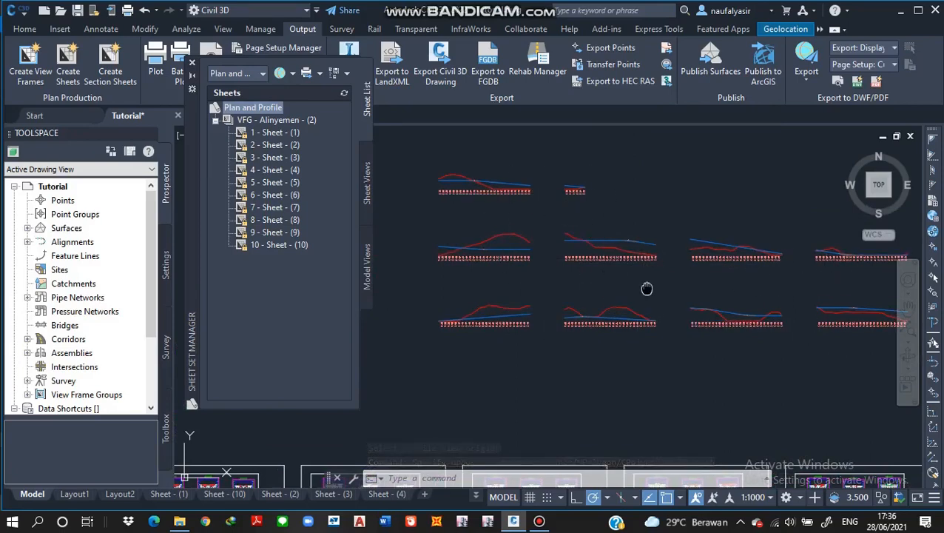
{"action": "middle_click_drag", "start_coordinate": [647, 289], "coordinate": [632, 288]}
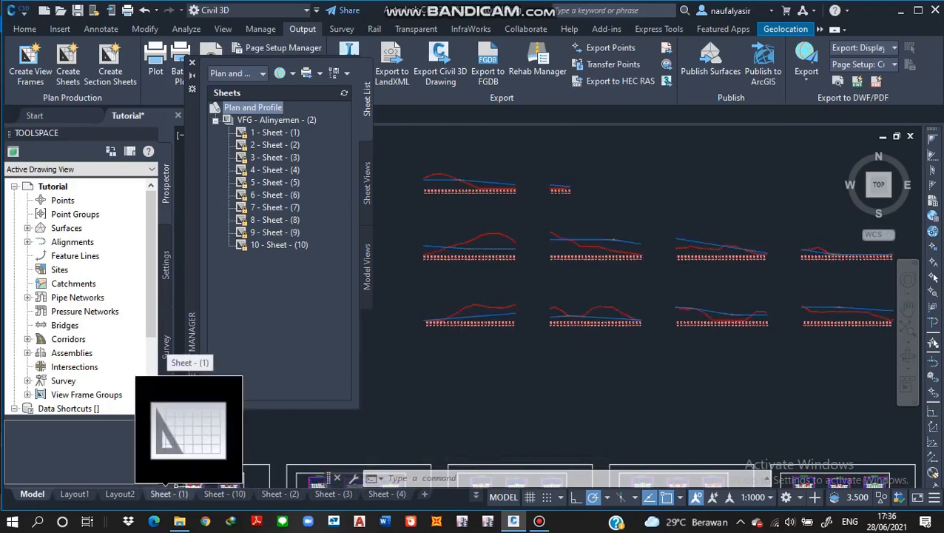
Step: Open the Sheet - (1) layout, close the Sheet Set Manager, and check how the plan and profile are arranged
{"action": "left_click", "coordinate": [170, 494]}
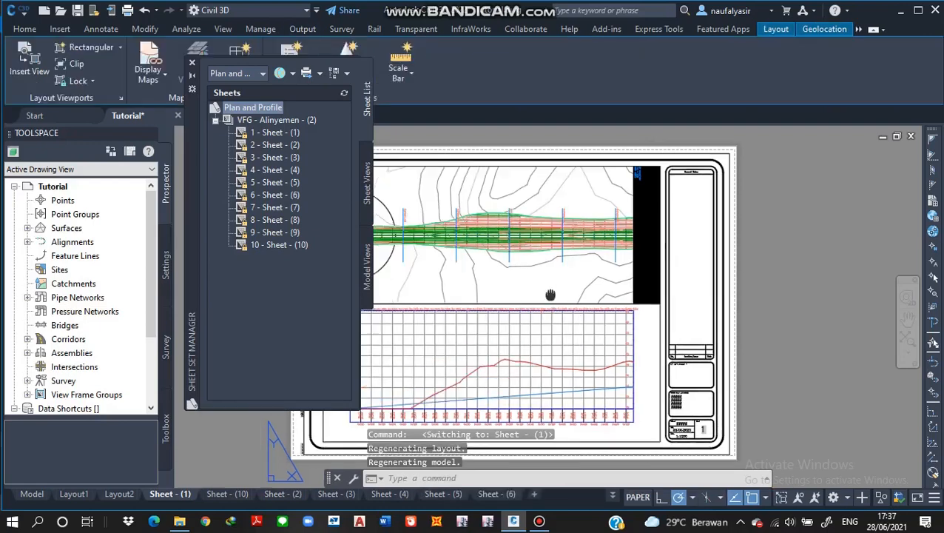
{"action": "middle_click_drag", "start_coordinate": [537, 297], "coordinate": [651, 313]}
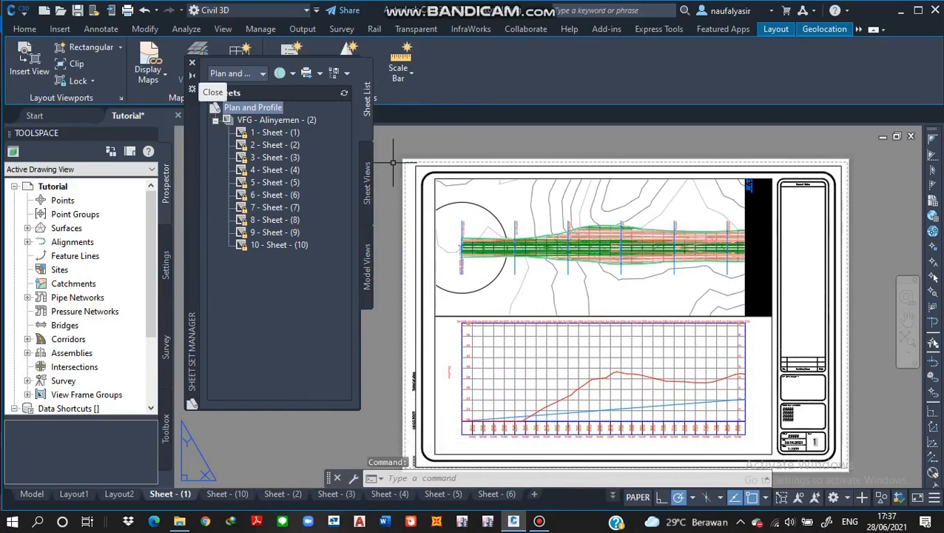
{"action": "left_click", "coordinate": [192, 62]}
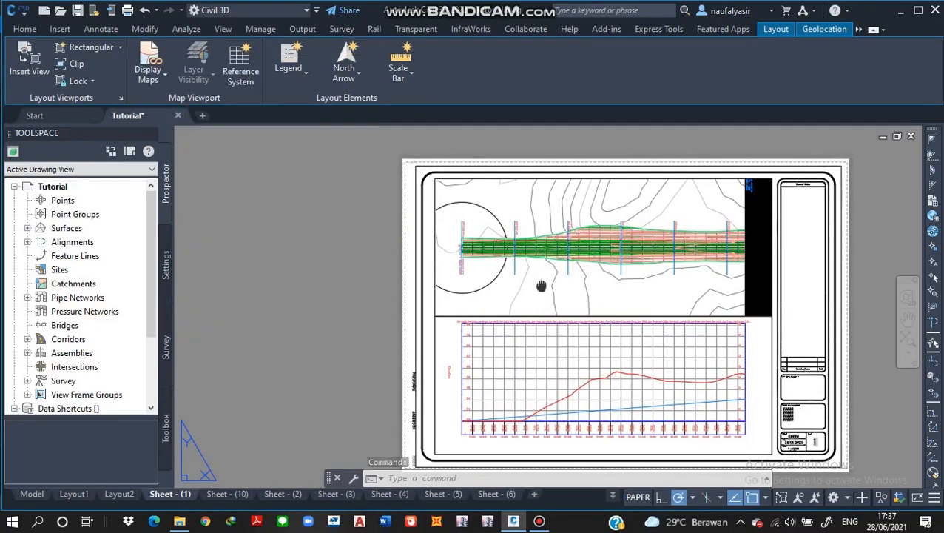
{"action": "scroll", "coordinate": [519, 299], "scroll_direction": "up", "scroll_amount": 3}
{"action": "middle_click_drag", "start_coordinate": [519, 299], "coordinate": [596, 390]}
{"action": "scroll", "coordinate": [629, 377], "scroll_direction": "down", "scroll_amount": 2}
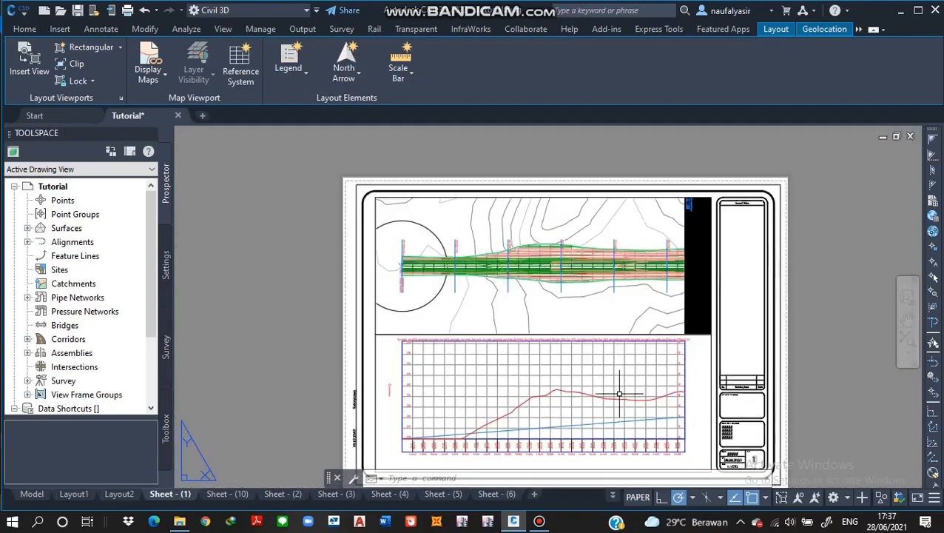
{"action": "middle_click_drag", "start_coordinate": [645, 304], "coordinate": [633, 305]}
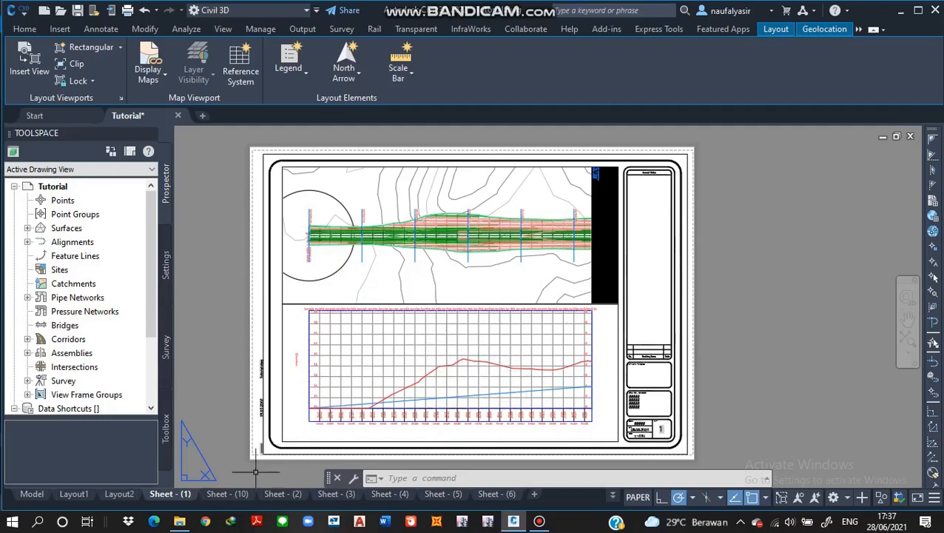
Step: Return to model space and examine the elevation bands and station labels along the base of the first sheet's profile view
{"action": "left_click", "coordinate": [32, 494]}
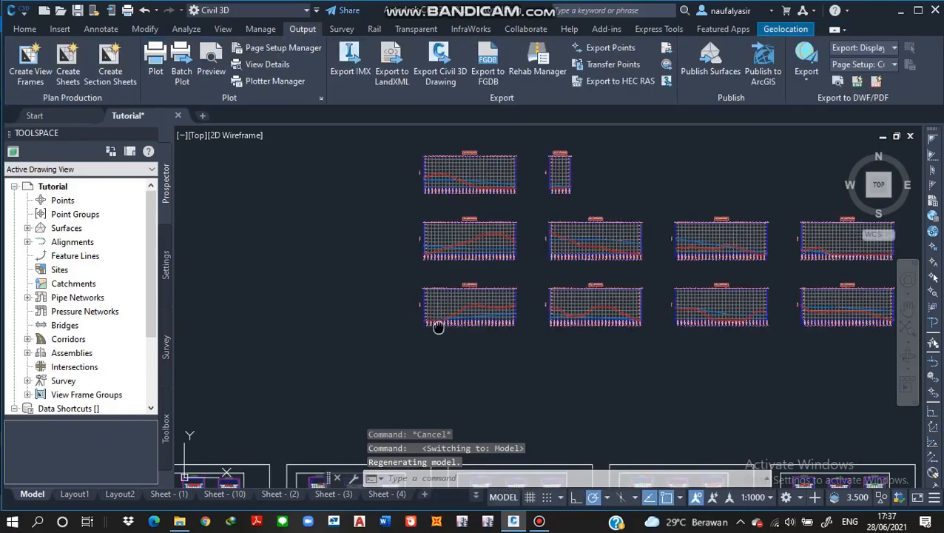
{"action": "scroll", "coordinate": [457, 310], "scroll_direction": "up", "scroll_amount": 10}
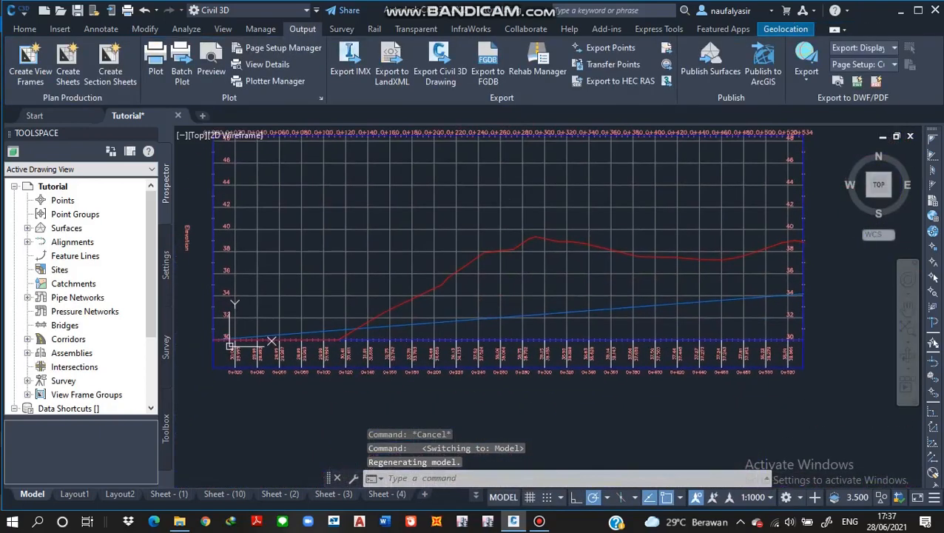
{"action": "scroll", "coordinate": [241, 374], "scroll_direction": "up", "scroll_amount": 5}
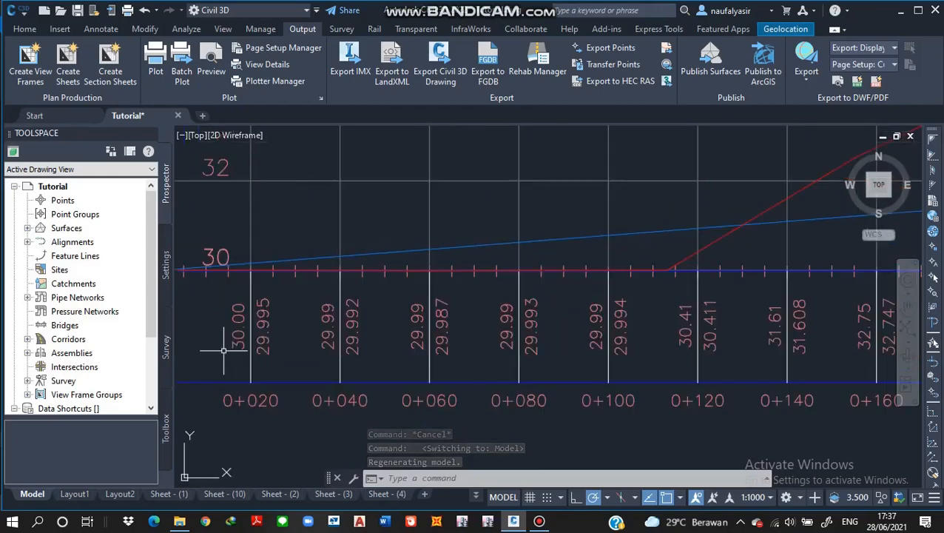
{"action": "scroll", "coordinate": [223, 349], "scroll_direction": "down", "scroll_amount": 3}
{"action": "scroll", "coordinate": [248, 348], "scroll_direction": "up", "scroll_amount": 3}
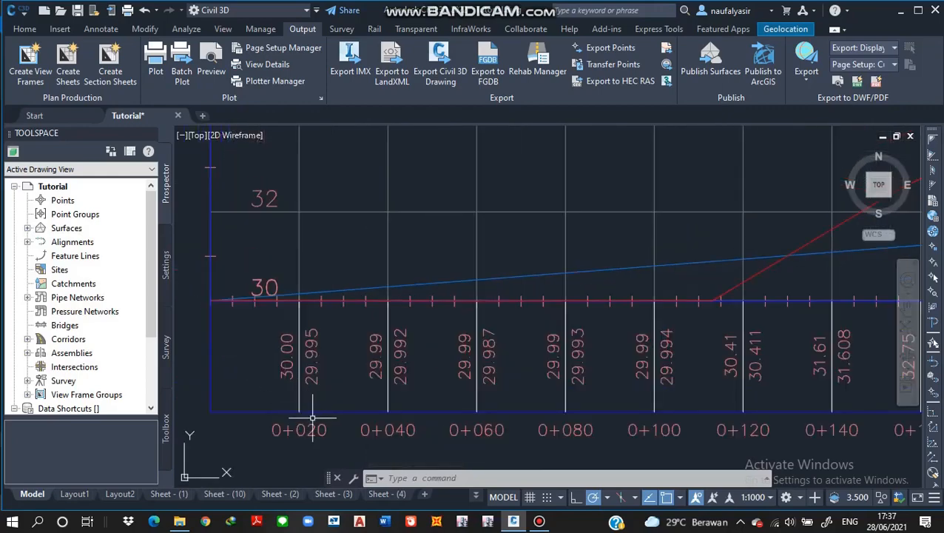
{"action": "scroll", "coordinate": [374, 430], "scroll_direction": "down", "scroll_amount": 5}
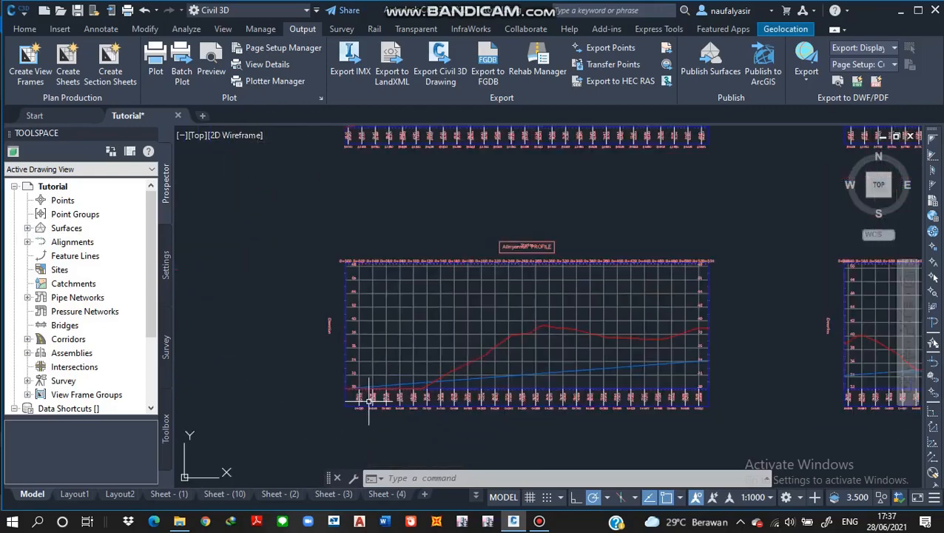
{"action": "scroll", "coordinate": [732, 341], "scroll_direction": "up", "scroll_amount": 5}
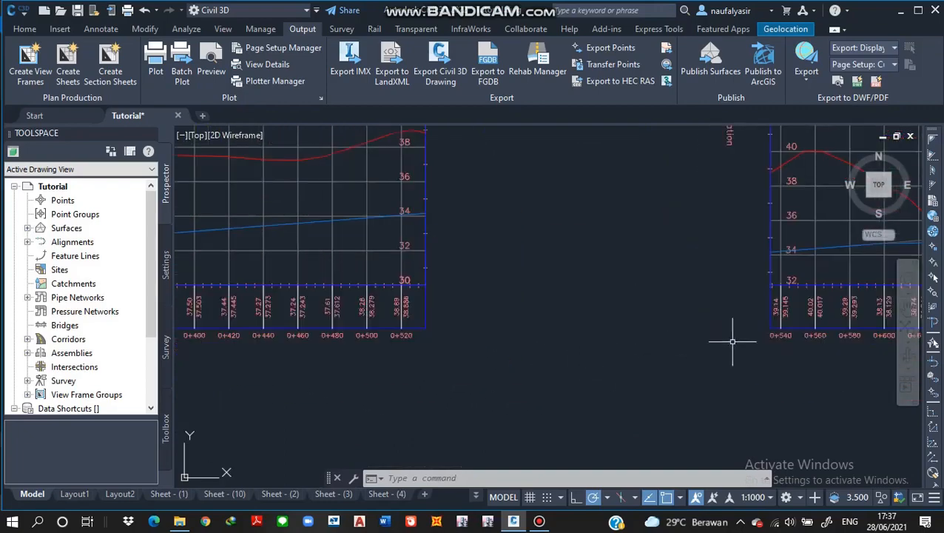
{"action": "scroll", "coordinate": [453, 316], "scroll_direction": "down", "scroll_amount": 5}
{"action": "scroll", "coordinate": [362, 314], "scroll_direction": "up", "scroll_amount": 3}
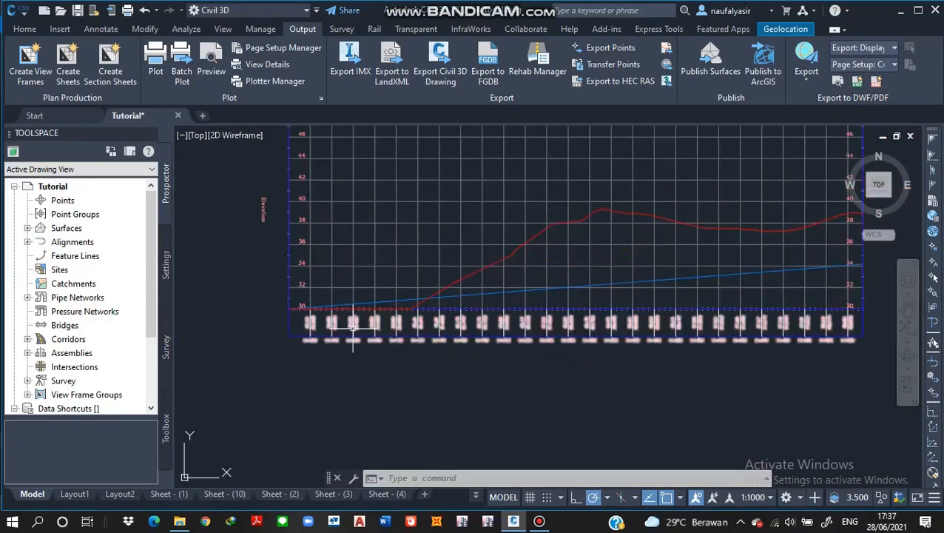
Step: Review the profile data and design criteria in the existing ground profile's properties, and close them without changes
{"action": "left_click", "coordinate": [361, 314]}
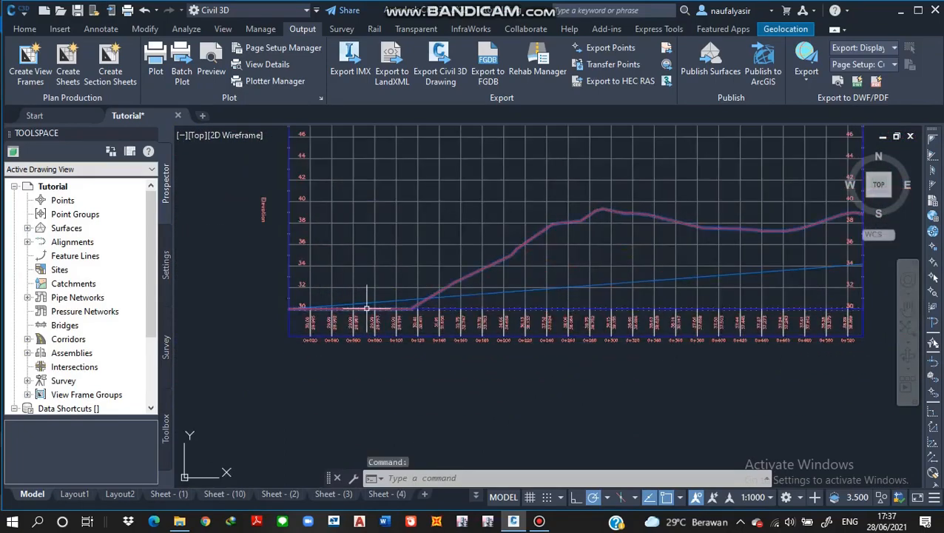
{"action": "right_click", "coordinate": [363, 312]}
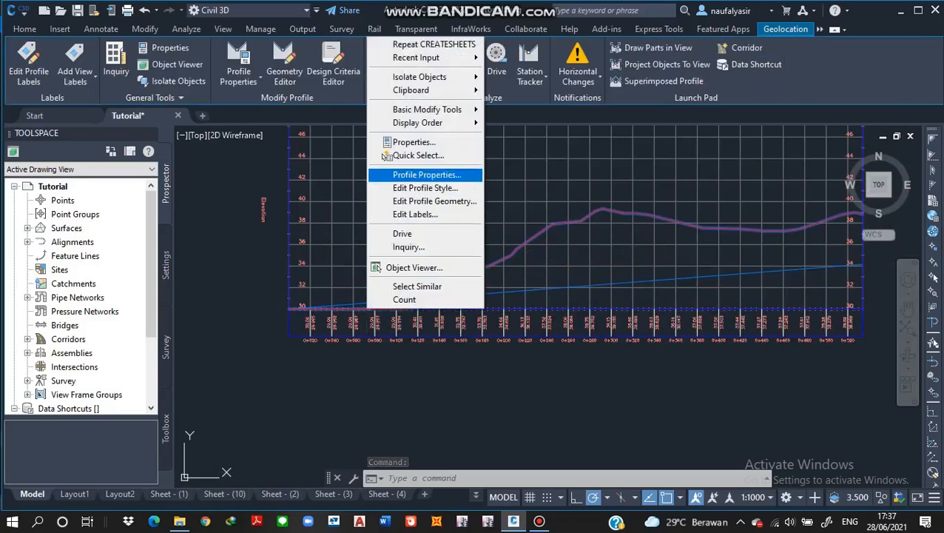
{"action": "left_click", "coordinate": [427, 175]}
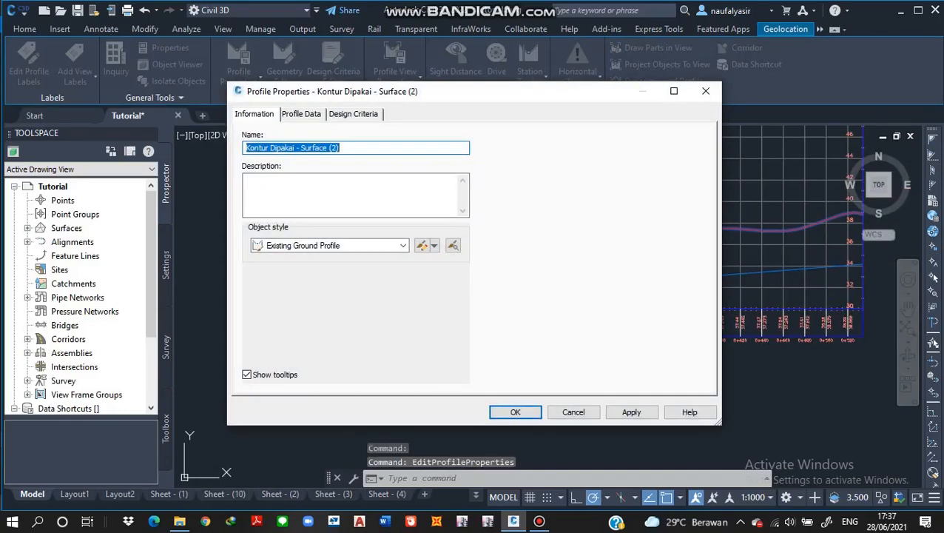
{"action": "left_click", "coordinate": [301, 113]}
{"action": "left_click", "coordinate": [353, 113]}
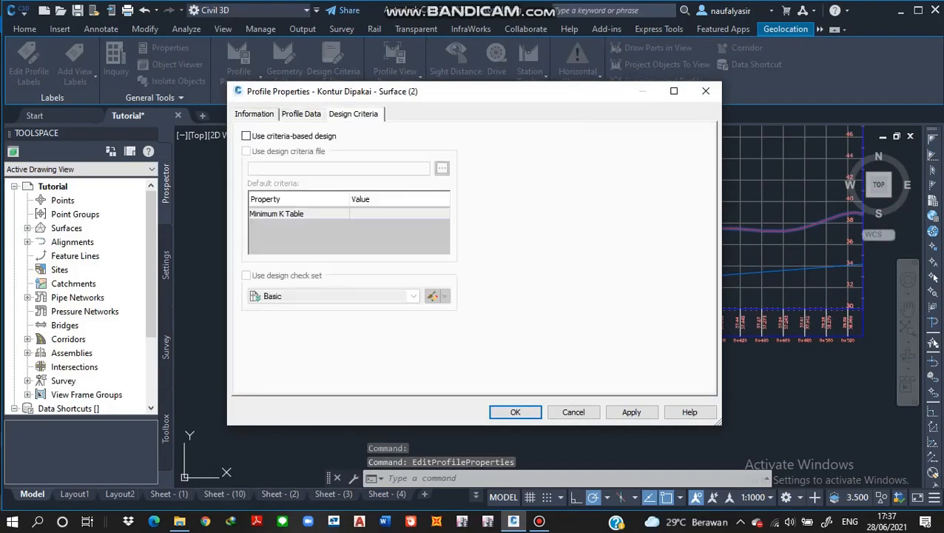
{"action": "left_click", "coordinate": [706, 91]}
{"action": "left_click", "coordinate": [428, 221]}
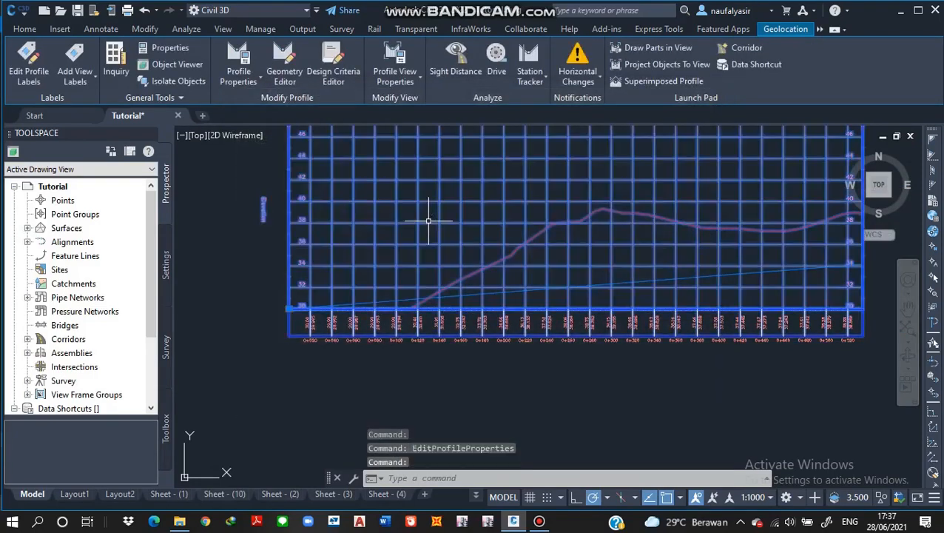
{"action": "right_click", "coordinate": [428, 220]}
{"action": "left_click", "coordinate": [298, 226]}
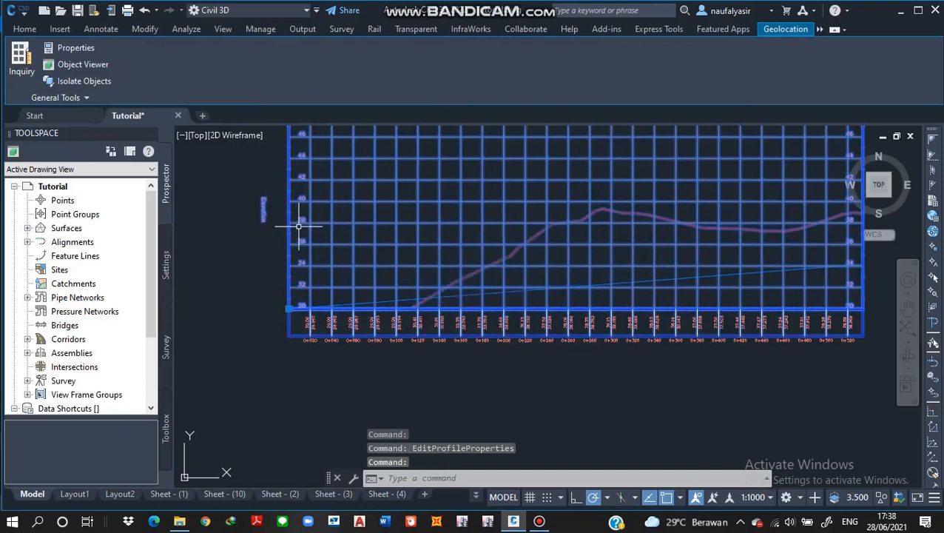
{"action": "right_click", "coordinate": [289, 219]}
{"action": "key", "text": "Escape"}
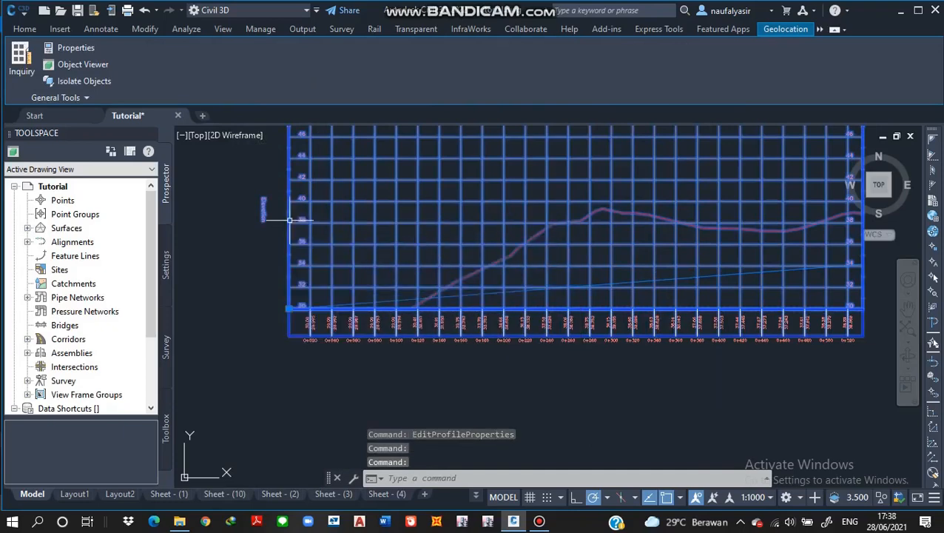
{"action": "key", "text": "Escape"}
Step: Review the station range and elevation settings in the first sheet's profile view properties, and accept them as they are
{"action": "left_click", "coordinate": [287, 214]}
{"action": "right_click", "coordinate": [290, 218]}
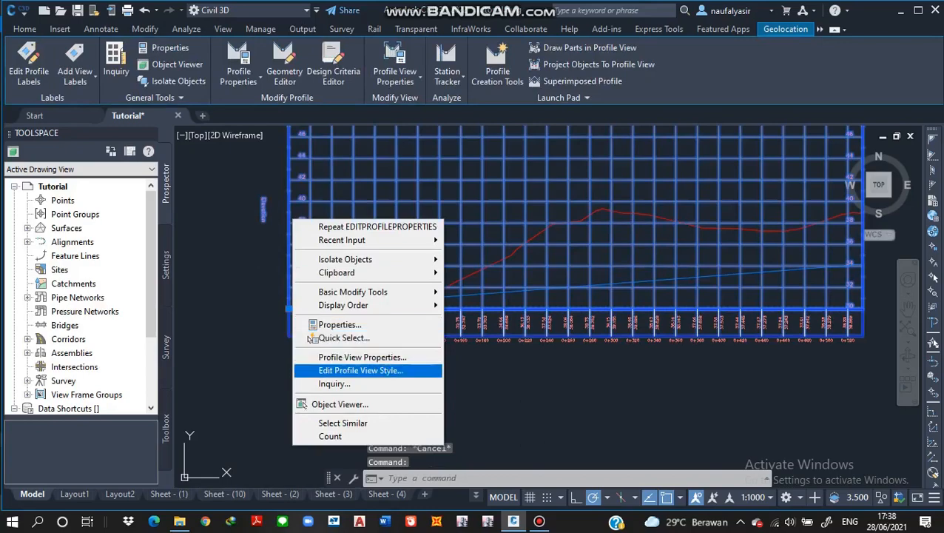
{"action": "left_click", "coordinate": [362, 356]}
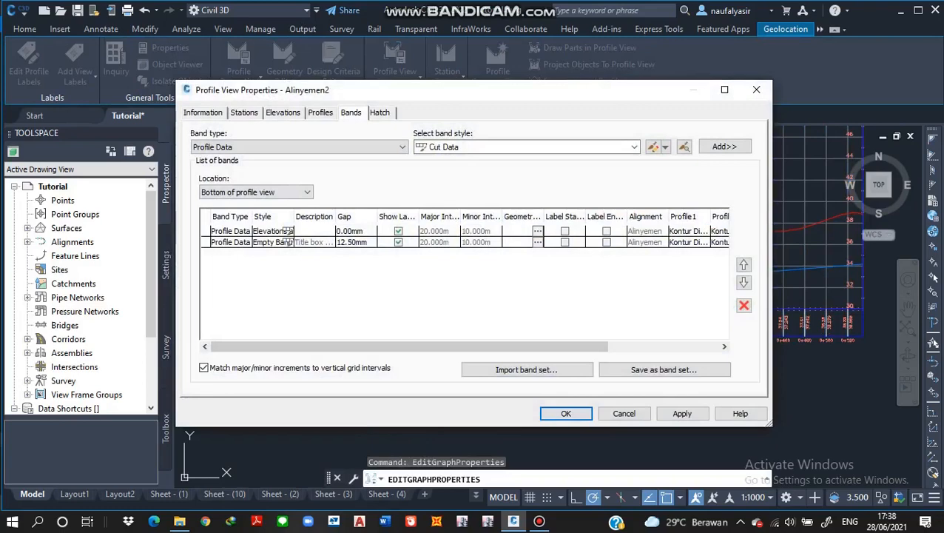
{"action": "left_click", "coordinate": [244, 112]}
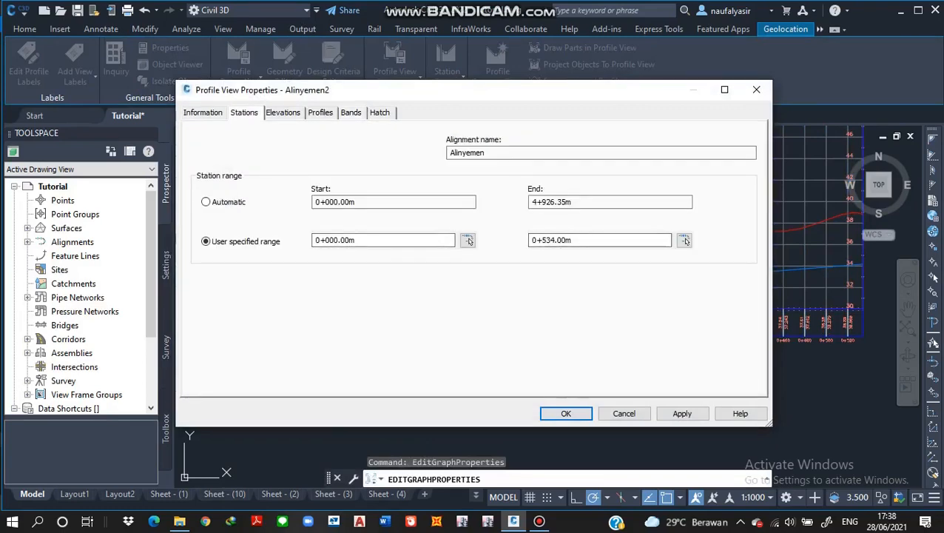
{"action": "left_click", "coordinate": [682, 413]}
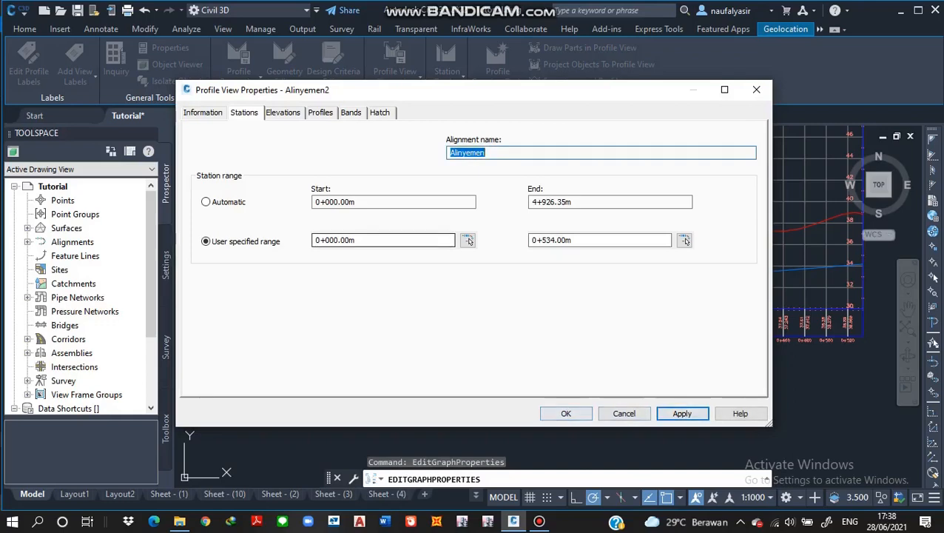
{"action": "left_click", "coordinate": [282, 112]}
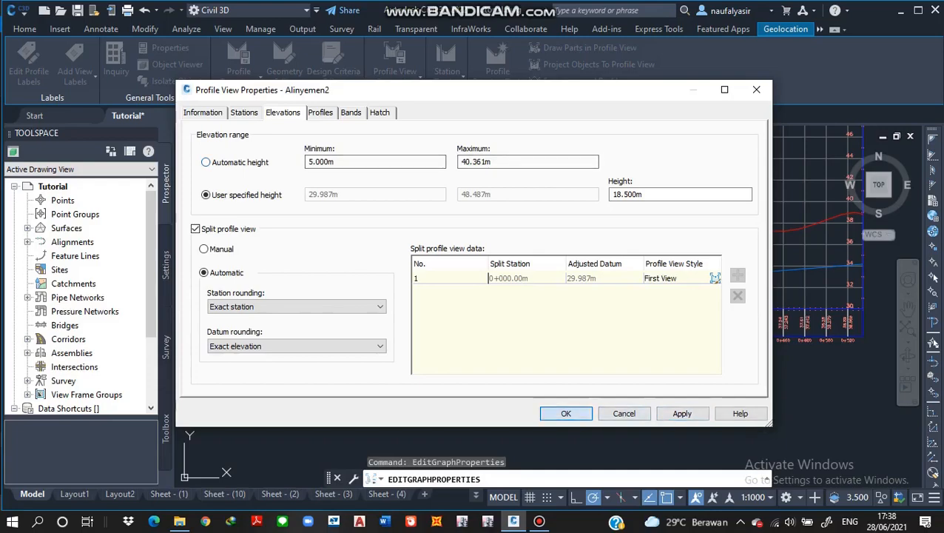
{"action": "left_click", "coordinate": [566, 413]}
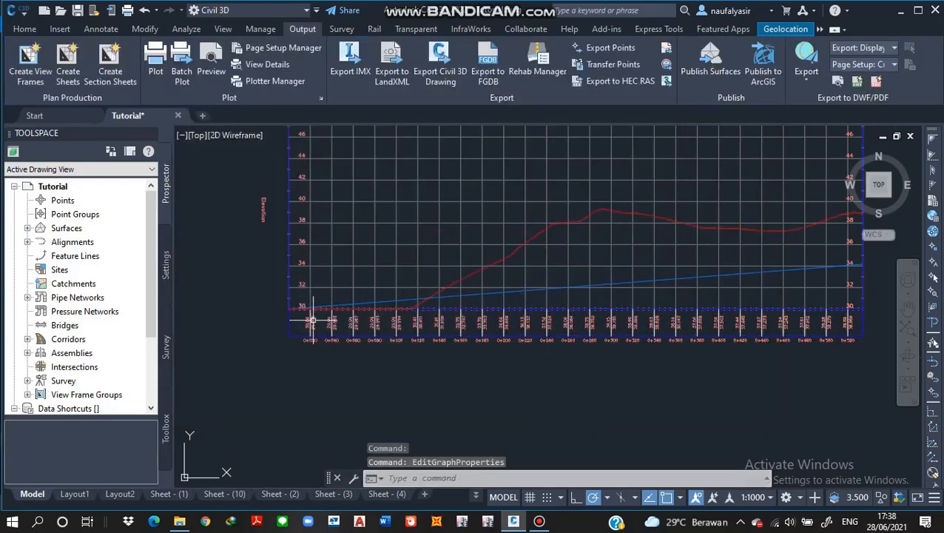
Step: Compare the start of the full-length Alinyemen profile view with the start of the first sheet's profile view
{"action": "scroll", "coordinate": [312, 319], "scroll_direction": "up", "scroll_amount": 3}
{"action": "scroll", "coordinate": [326, 338], "scroll_direction": "down", "scroll_amount": 8}
{"action": "middle_click_drag", "start_coordinate": [326, 338], "coordinate": [460, 252]}
{"action": "middle_click_drag", "start_coordinate": [344, 378], "coordinate": [432, 241]}
{"action": "middle_click_drag", "start_coordinate": [484, 390], "coordinate": [504, 249]}
{"action": "middle_click_drag", "start_coordinate": [673, 344], "coordinate": [603, 339]}
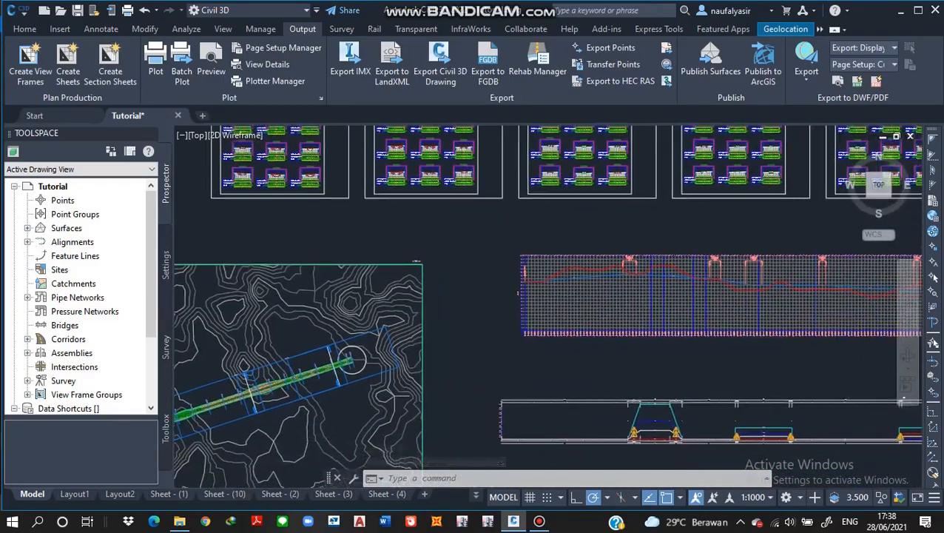
{"action": "scroll", "coordinate": [539, 295], "scroll_direction": "up", "scroll_amount": 10}
{"action": "scroll", "coordinate": [488, 272], "scroll_direction": "down", "scroll_amount": 5}
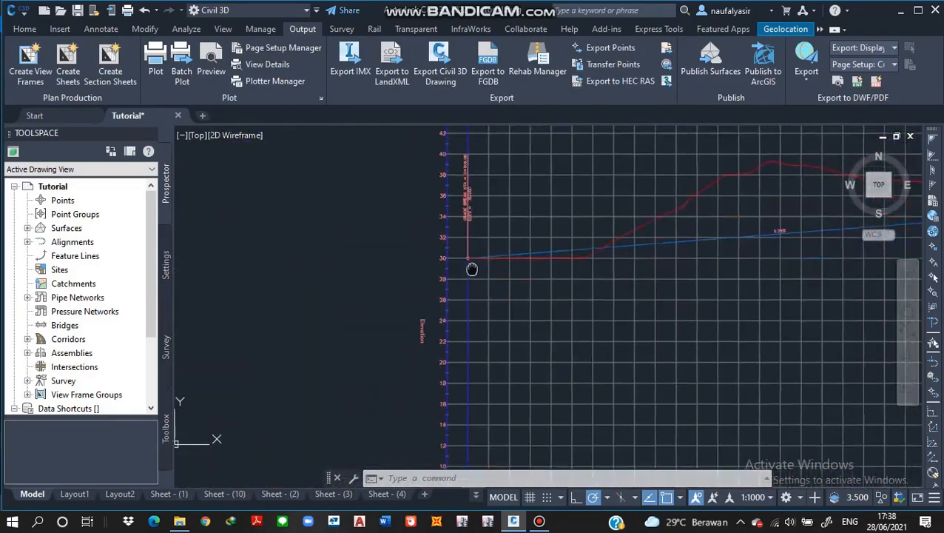
{"action": "scroll", "coordinate": [471, 268], "scroll_direction": "down", "scroll_amount": 5}
{"action": "scroll", "coordinate": [471, 268], "scroll_direction": "up", "scroll_amount": 2}
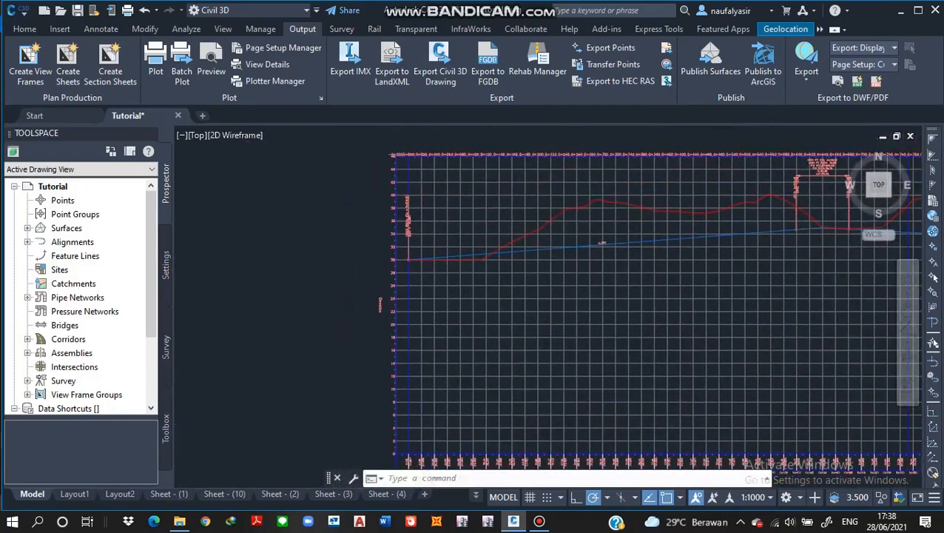
{"action": "scroll", "coordinate": [414, 252], "scroll_direction": "up", "scroll_amount": 6}
{"action": "scroll", "coordinate": [359, 279], "scroll_direction": "down", "scroll_amount": 1}
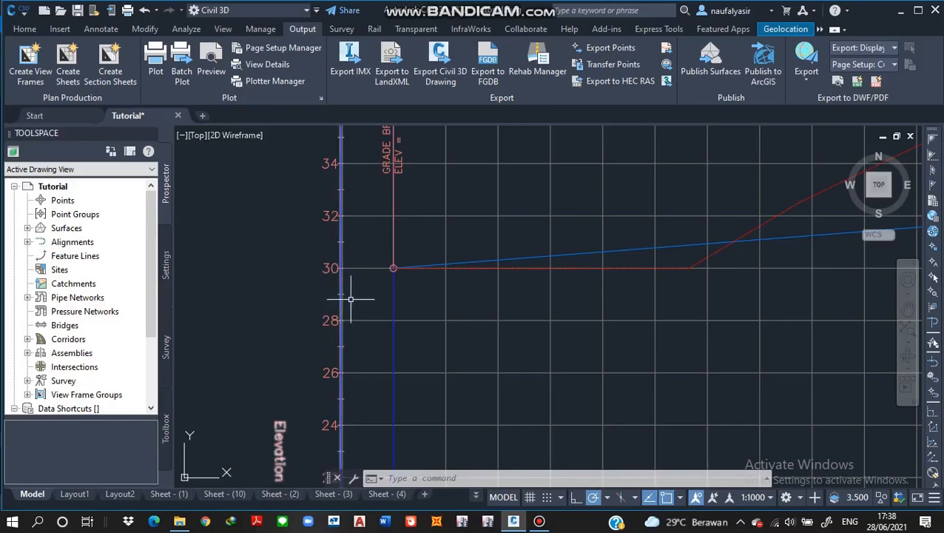
{"action": "scroll", "coordinate": [346, 302], "scroll_direction": "down", "scroll_amount": 10}
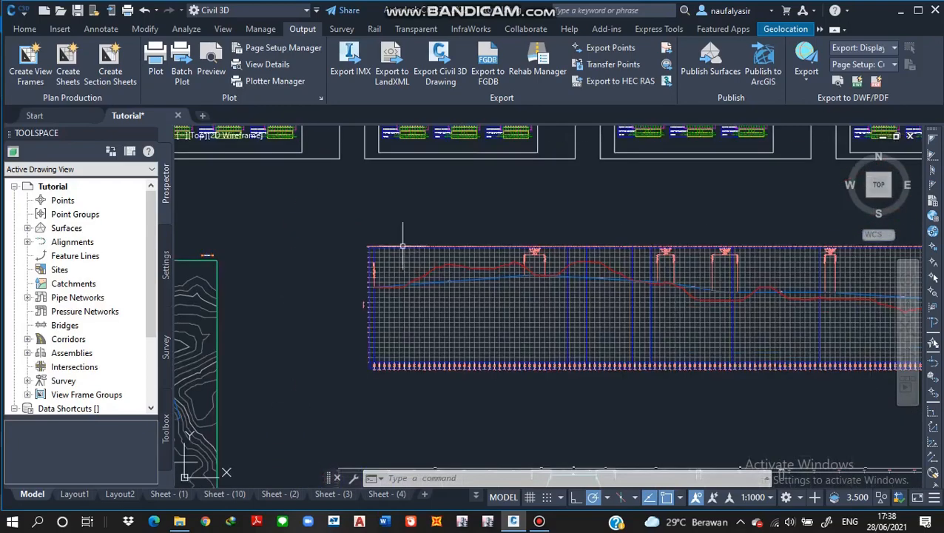
{"action": "middle_click_drag", "start_coordinate": [514, 170], "coordinate": [513, 229]}
{"action": "scroll", "coordinate": [544, 274], "scroll_direction": "up", "scroll_amount": 8}
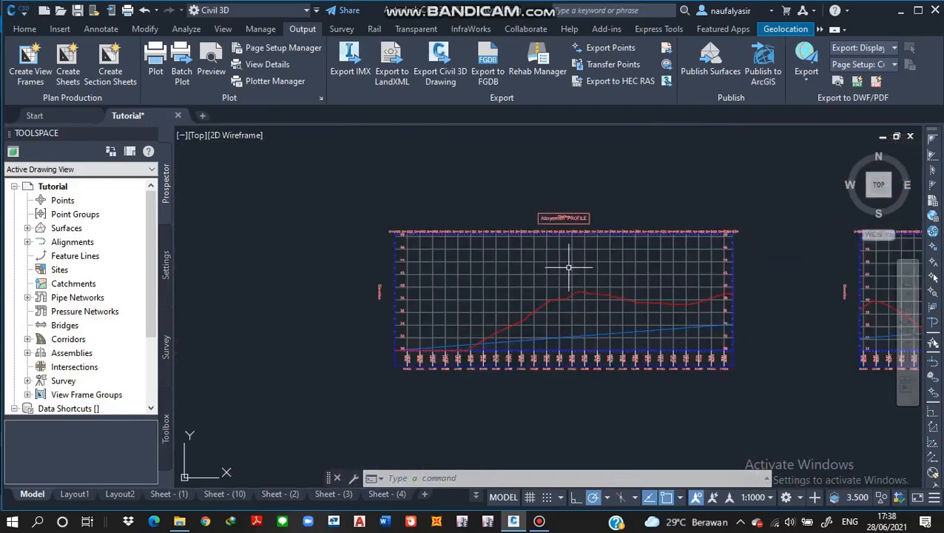
Step: Switch the first sheet's profile view from user-specified to automatic height in its elevation settings
{"action": "scroll", "coordinate": [661, 311], "scroll_direction": "up", "scroll_amount": 4}
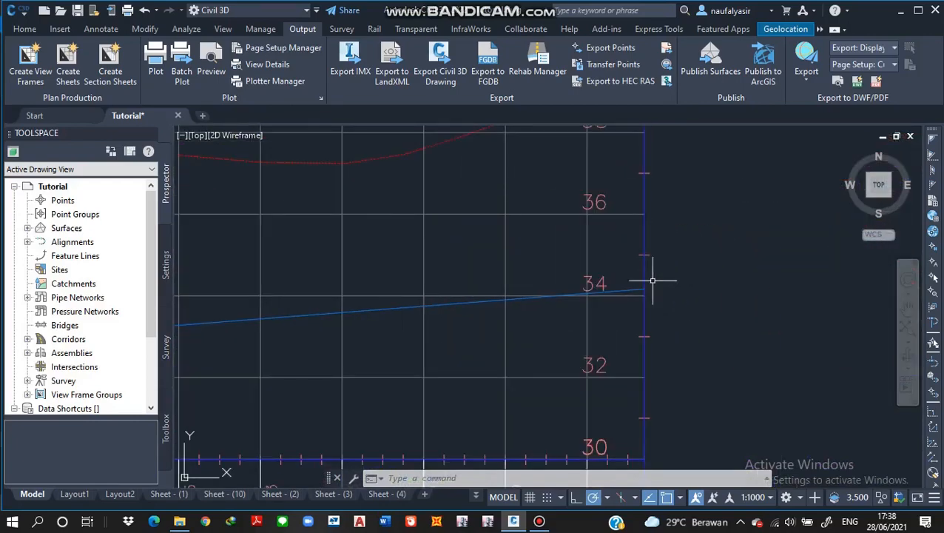
{"action": "scroll", "coordinate": [651, 271], "scroll_direction": "down", "scroll_amount": 2}
{"action": "scroll", "coordinate": [651, 271], "scroll_direction": "down", "scroll_amount": 2}
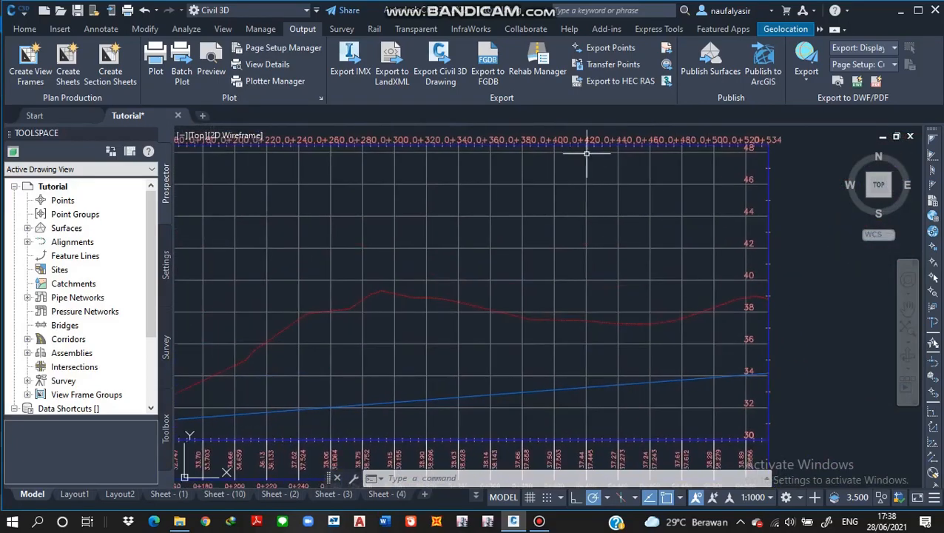
{"action": "left_click", "coordinate": [596, 147]}
{"action": "right_click", "coordinate": [596, 147]}
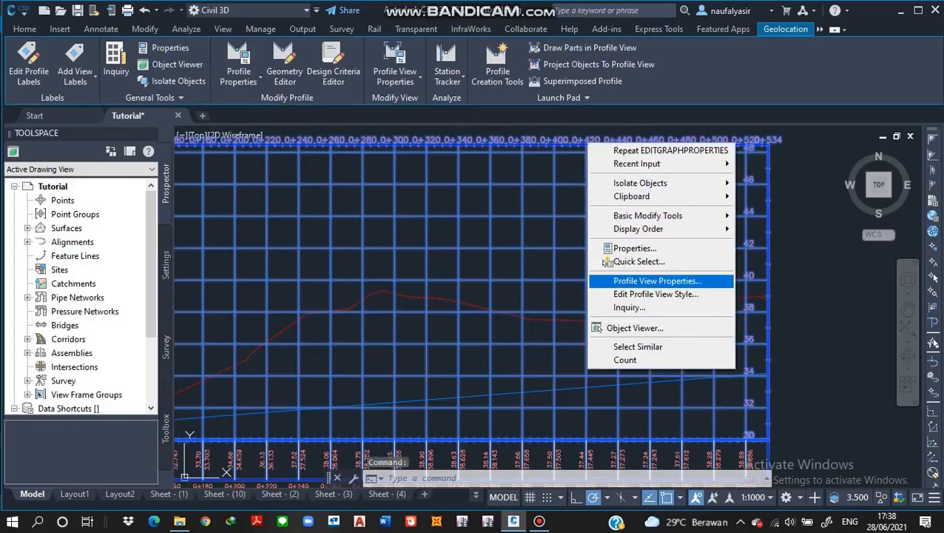
{"action": "left_click", "coordinate": [657, 280]}
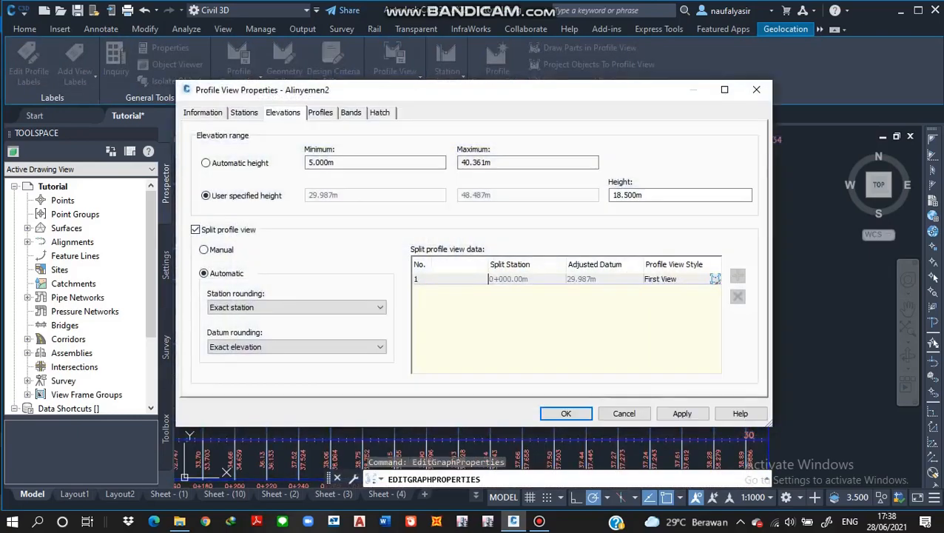
{"action": "key", "text": "Up"}
{"action": "key", "text": "Down"}
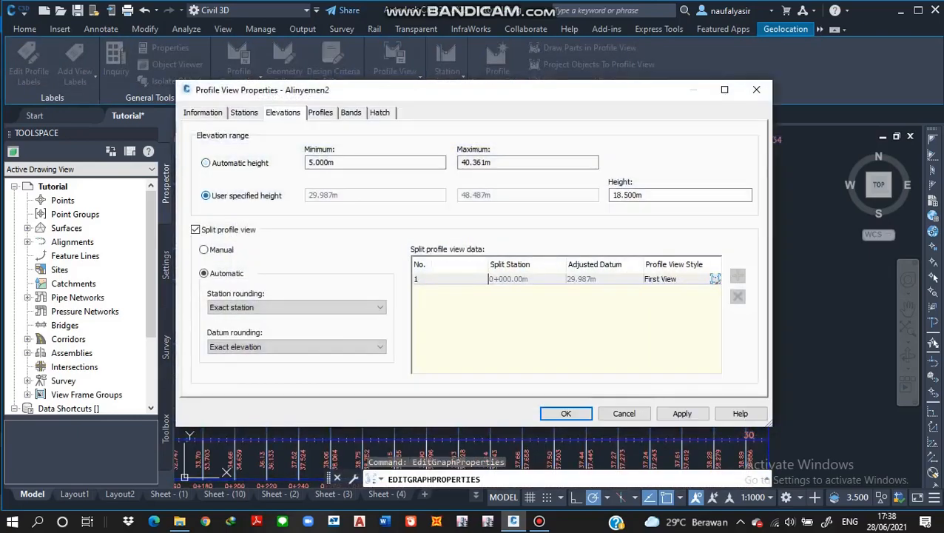
{"action": "key", "text": "Up"}
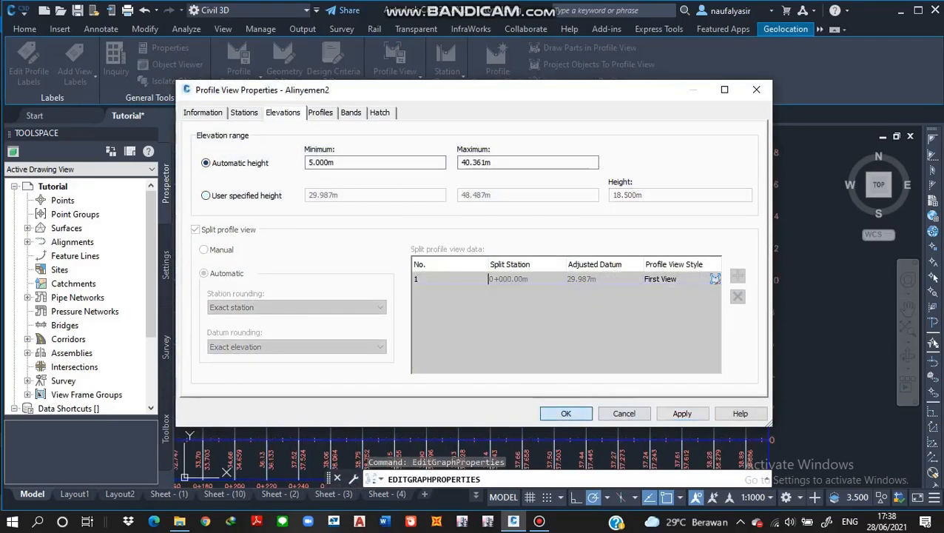
{"action": "left_click", "coordinate": [566, 412]}
{"action": "scroll", "coordinate": [533, 376], "scroll_direction": "down", "scroll_amount": 2}
{"action": "middle_click_drag", "start_coordinate": [494, 382], "coordinate": [532, 376]}
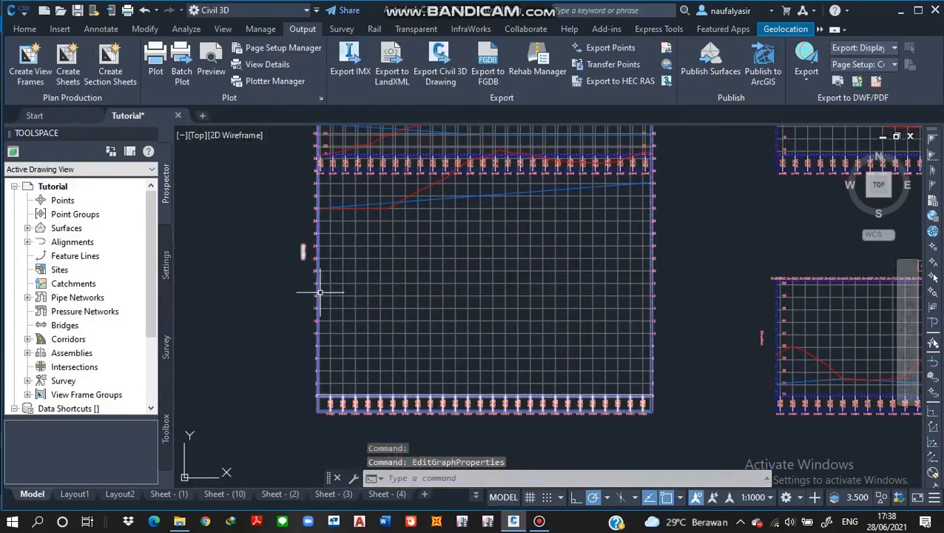
Step: Give the first sheet's profile view a user-specified elevation range from 29 m to 35 m
{"action": "left_click", "coordinate": [317, 295]}
{"action": "right_click", "coordinate": [317, 295]}
{"action": "left_click", "coordinate": [389, 201]}
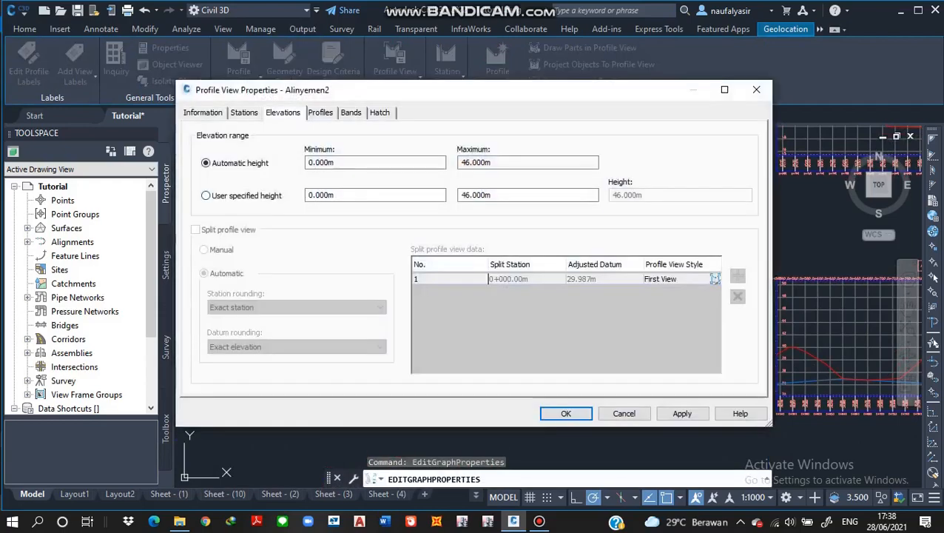
{"action": "left_click", "coordinate": [205, 195]}
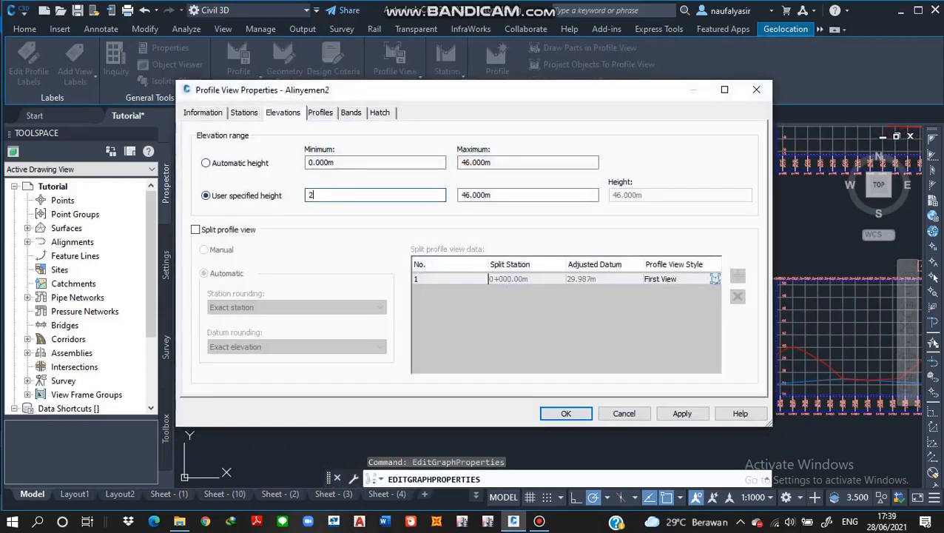
{"action": "key", "text": "Tab"}
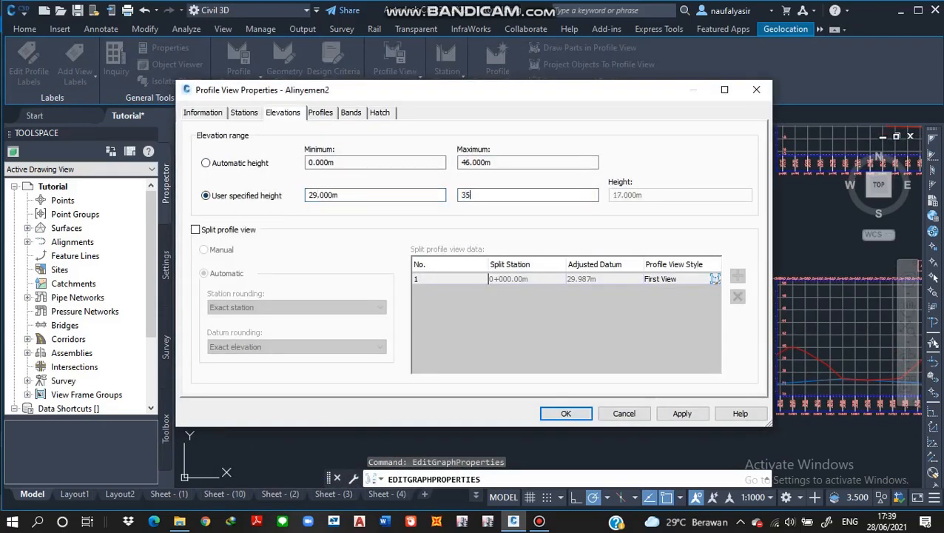
{"action": "type", "text": "35"}
{"action": "left_click", "coordinate": [565, 412]}
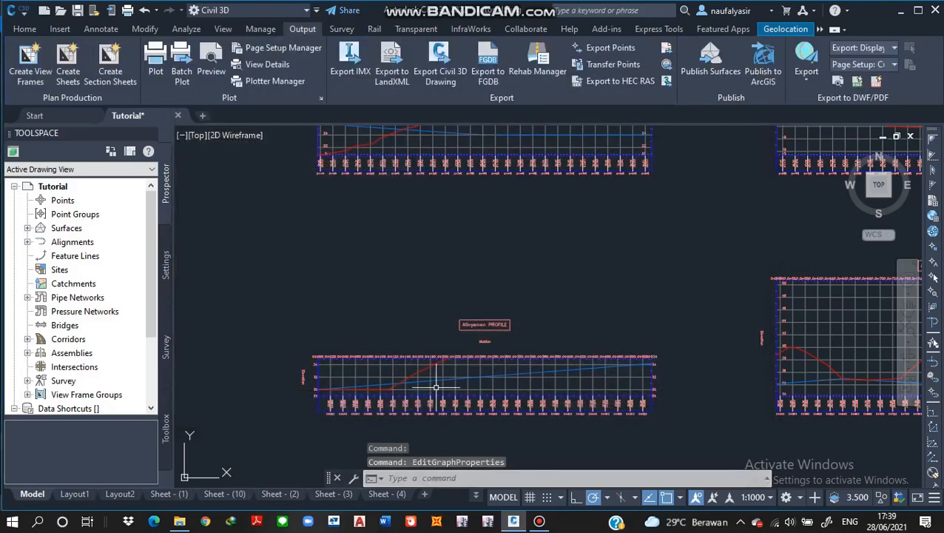
Step: Set the first sheet's profile view maximum elevation to 50 m and apply it
{"action": "scroll", "coordinate": [435, 386], "scroll_direction": "up", "scroll_amount": 2}
{"action": "scroll", "coordinate": [740, 348], "scroll_direction": "up", "scroll_amount": 3}
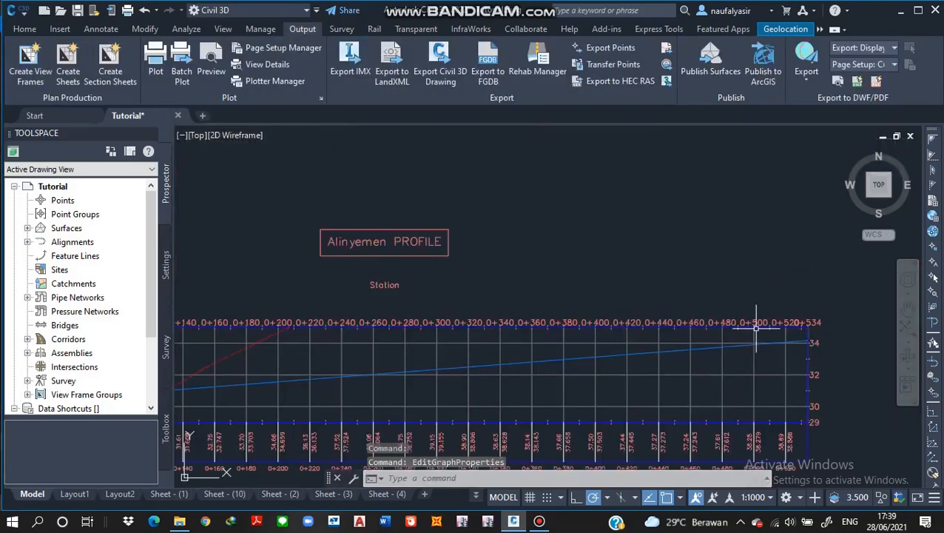
{"action": "left_click", "coordinate": [755, 326]}
{"action": "right_click", "coordinate": [755, 326]}
{"action": "left_click", "coordinate": [829, 238]}
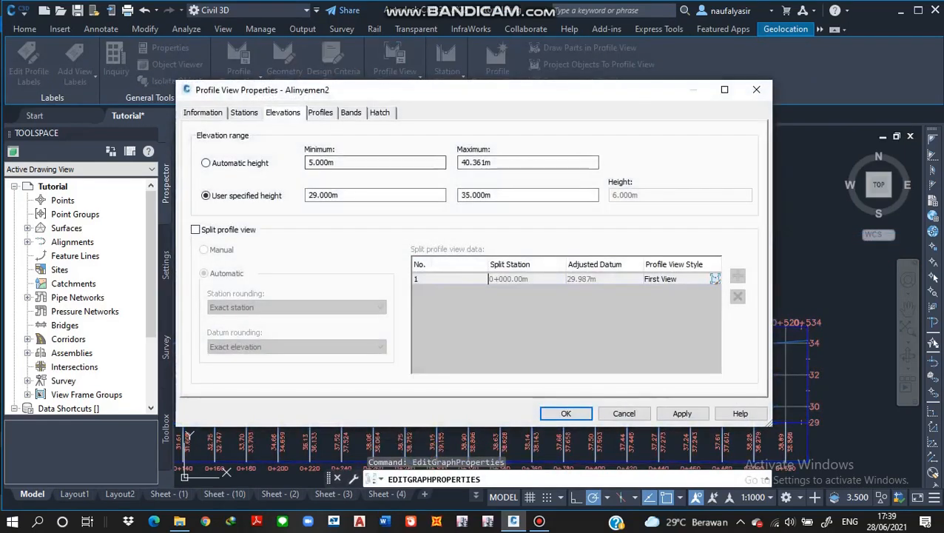
{"action": "double_click", "coordinate": [476, 195]}
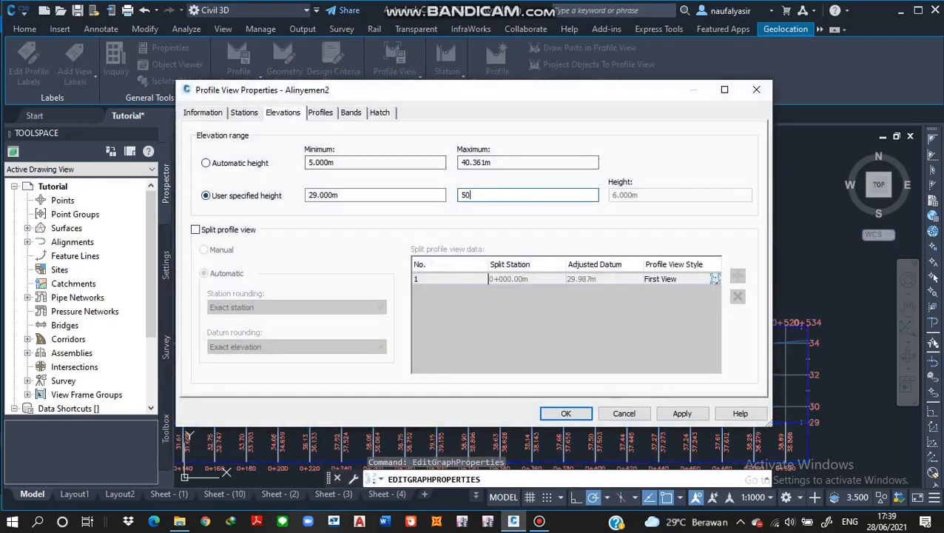
{"action": "type", "text": "50"}
{"action": "left_click", "coordinate": [682, 413]}
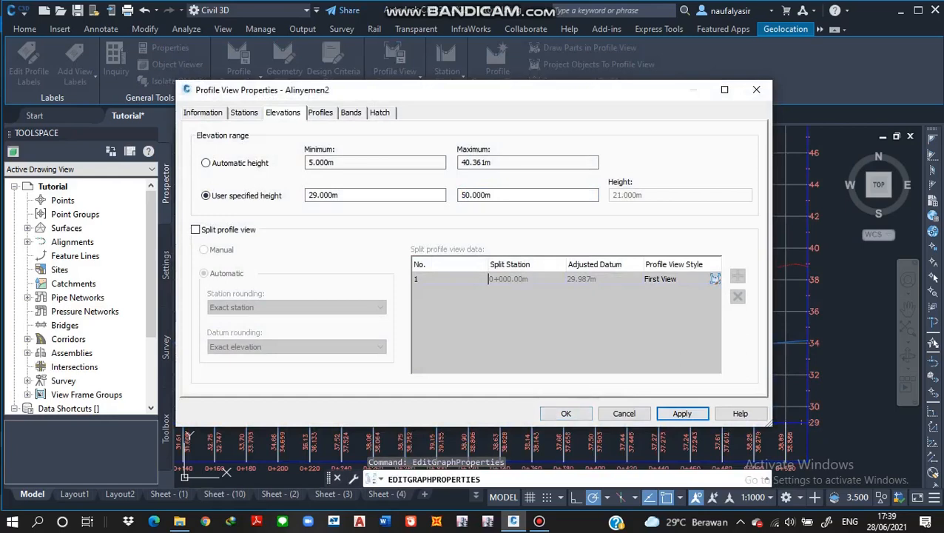
Step: Set the profile view's user-specified maximum elevation to 40 m and accept the properties
{"action": "double_click", "coordinate": [475, 194]}
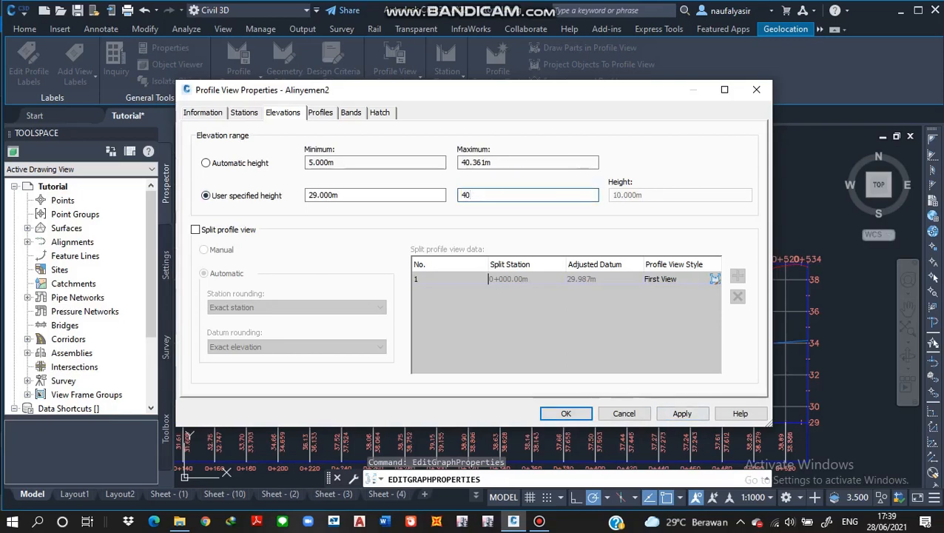
{"action": "left_click", "coordinate": [681, 413]}
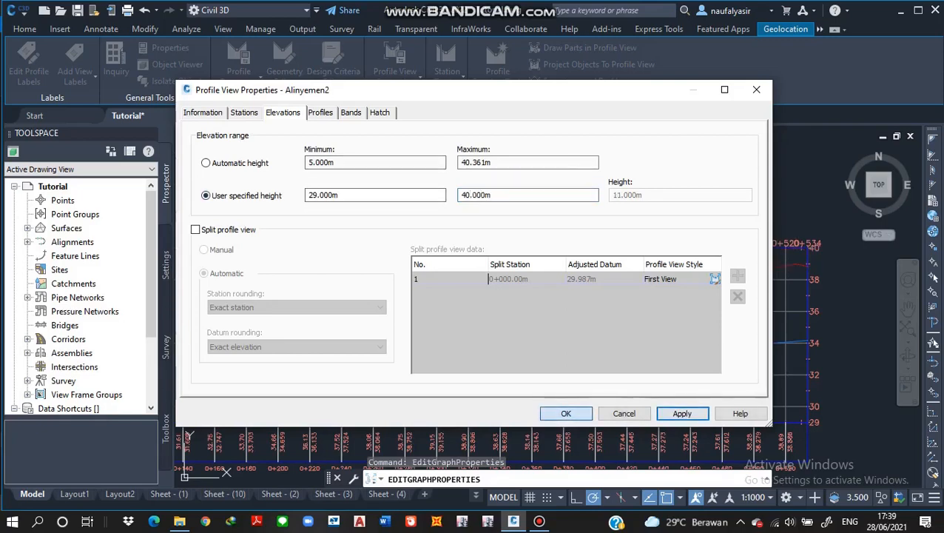
{"action": "left_click", "coordinate": [566, 412]}
Step: Examine how the ground and design profiles fit the resized grid of the first sheet's profile view
{"action": "scroll", "coordinate": [432, 390], "scroll_direction": "up", "scroll_amount": 2}
{"action": "mouse_move", "coordinate": [432, 390]}
{"action": "middle_mouse_down"}
{"action": "mouse_move", "coordinate": [656, 348]}
{"action": "mouse_move", "coordinate": [781, 300]}
{"action": "middle_mouse_up"}
{"action": "scroll", "coordinate": [356, 337], "scroll_direction": "up", "scroll_amount": 3}
{"action": "scroll", "coordinate": [356, 338], "scroll_direction": "down", "scroll_amount": 3}
{"action": "middle_click_drag", "start_coordinate": [356, 337], "coordinate": [355, 340]}
{"action": "scroll", "coordinate": [355, 341], "scroll_direction": "down", "scroll_amount": 5}
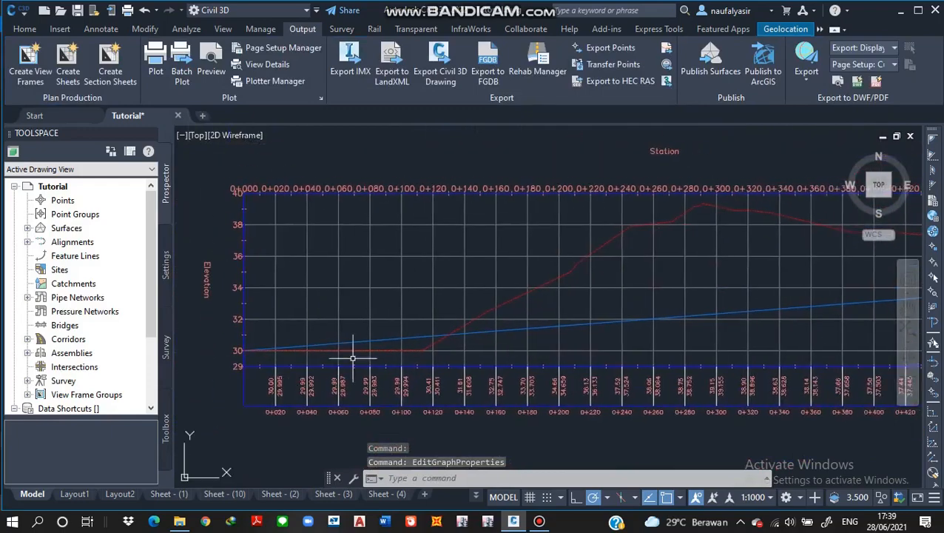
{"action": "scroll", "coordinate": [592, 318], "scroll_direction": "up", "scroll_amount": 3}
{"action": "scroll", "coordinate": [592, 318], "scroll_direction": "down", "scroll_amount": 3}
{"action": "scroll", "coordinate": [668, 295], "scroll_direction": "up", "scroll_amount": 2}
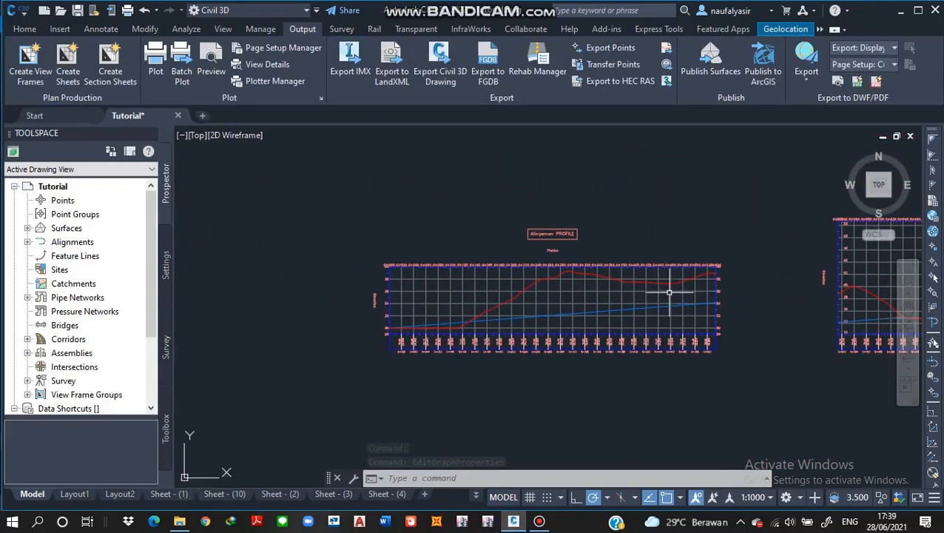
Step: Add cut and fill hatch areas between the Kontur Dipakai surface profile and Alinyemen Vertikal in the first sheet's profile view
{"action": "left_click", "coordinate": [585, 268]}
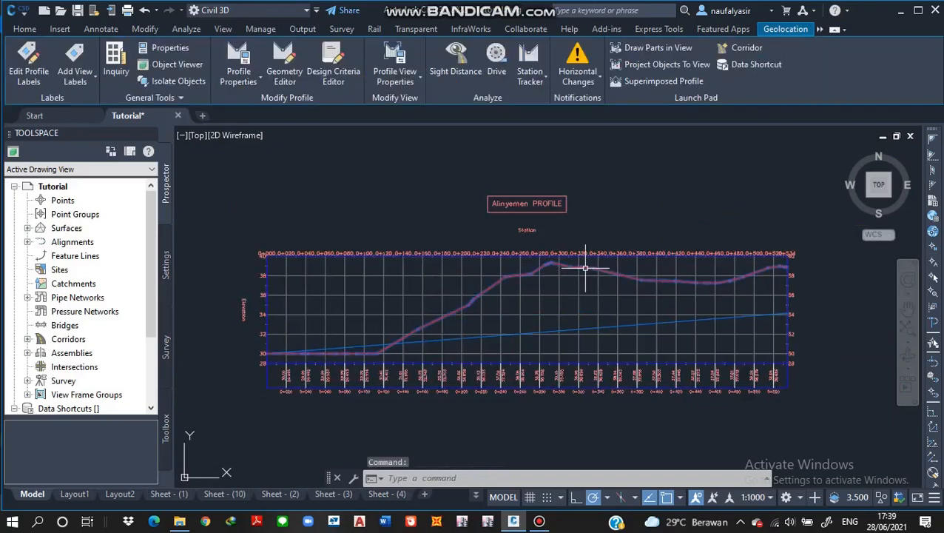
{"action": "key", "text": "Escape"}
{"action": "left_click", "coordinate": [355, 253]}
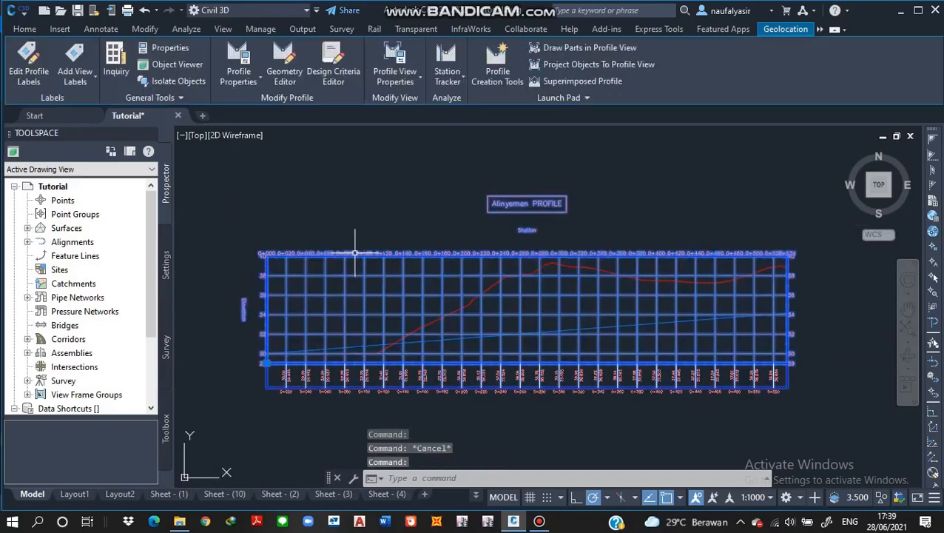
{"action": "right_click", "coordinate": [354, 252]}
{"action": "left_click", "coordinate": [432, 392]}
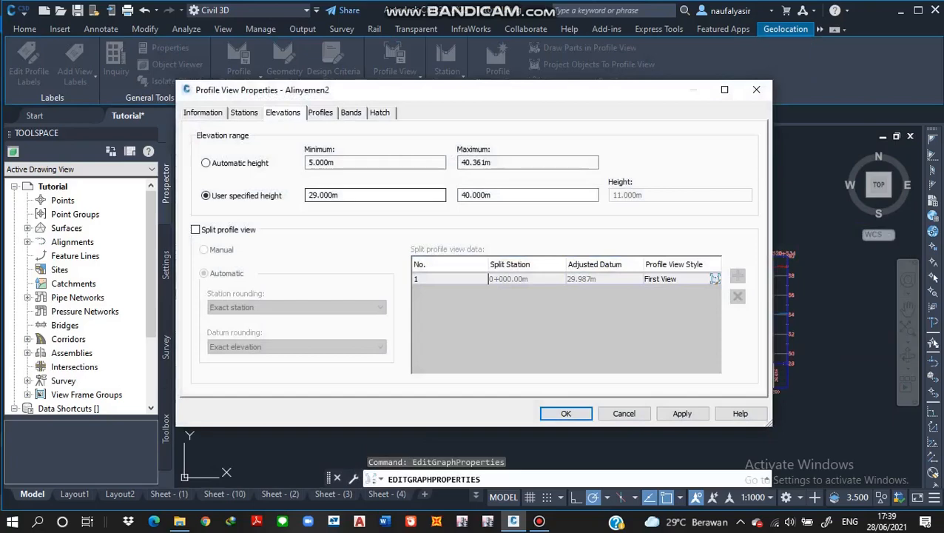
{"action": "left_click", "coordinate": [380, 112]}
{"action": "left_click", "coordinate": [234, 170]}
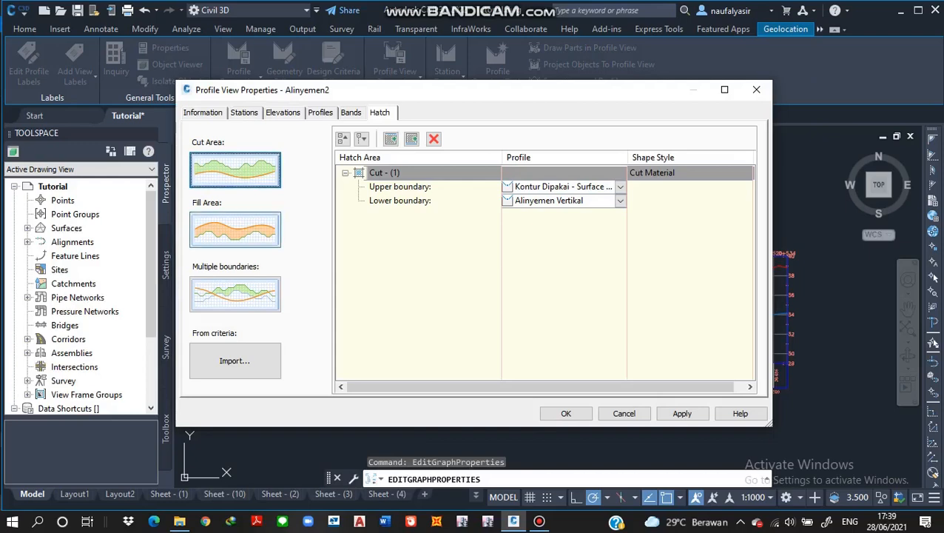
{"action": "left_click", "coordinate": [235, 229]}
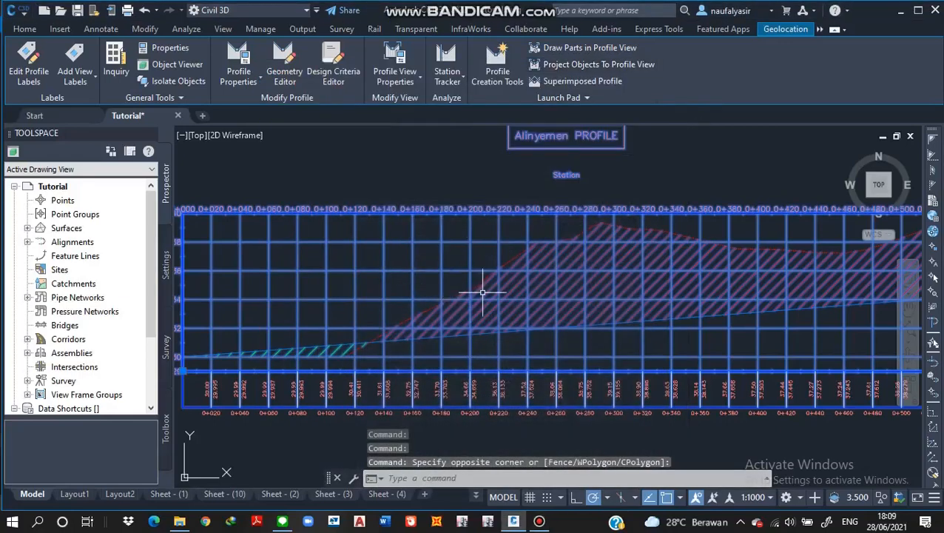
Step: Edit the Cut Material shape style of the profile view's hatch, setting the area fill angle to 45 for the Plan view direction
{"action": "left_click", "coordinate": [483, 292]}
{"action": "right_click", "coordinate": [483, 292]}
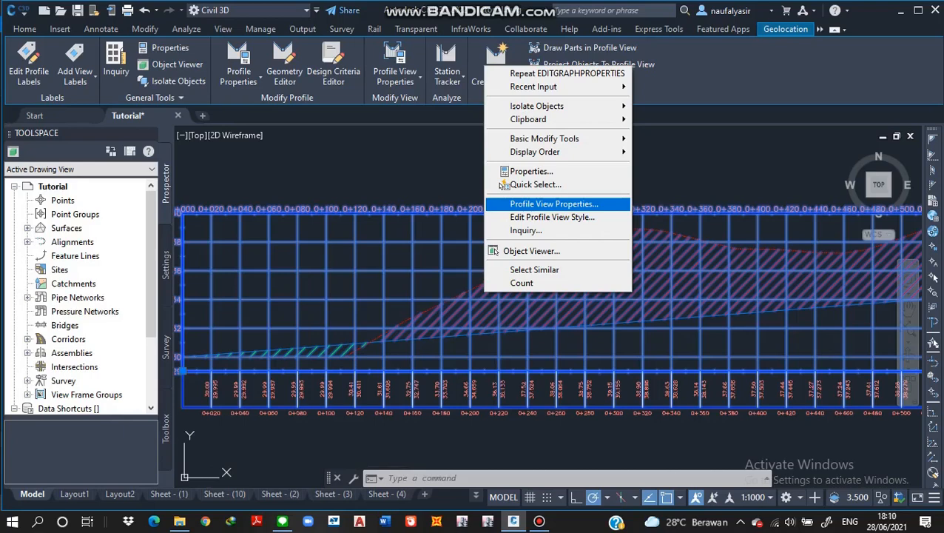
{"action": "left_click", "coordinate": [553, 203]}
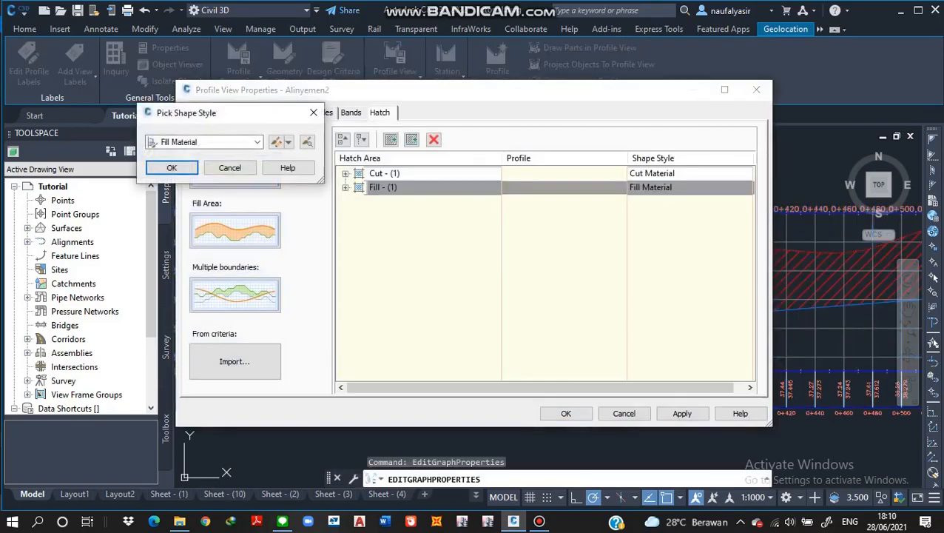
{"action": "left_click", "coordinate": [312, 116]}
{"action": "left_click", "coordinate": [652, 174]}
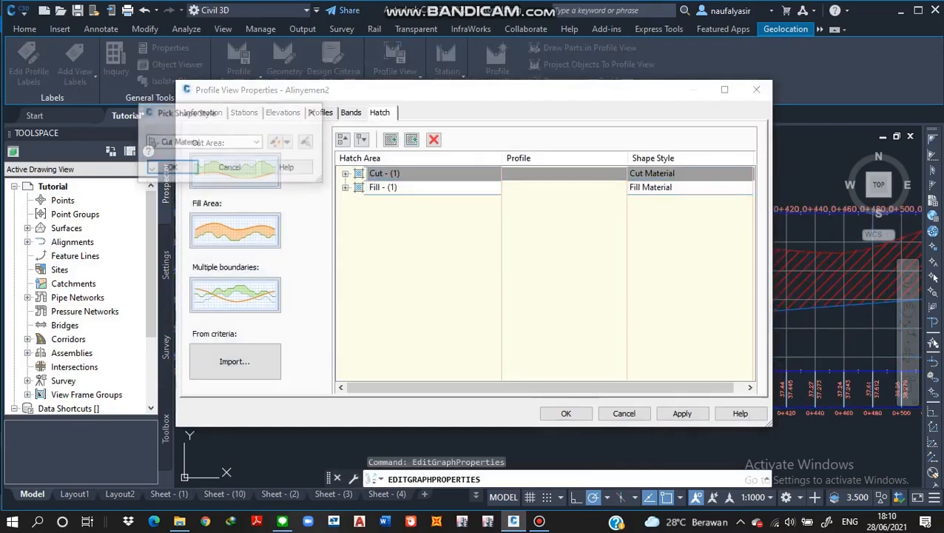
{"action": "left_click", "coordinate": [276, 141]}
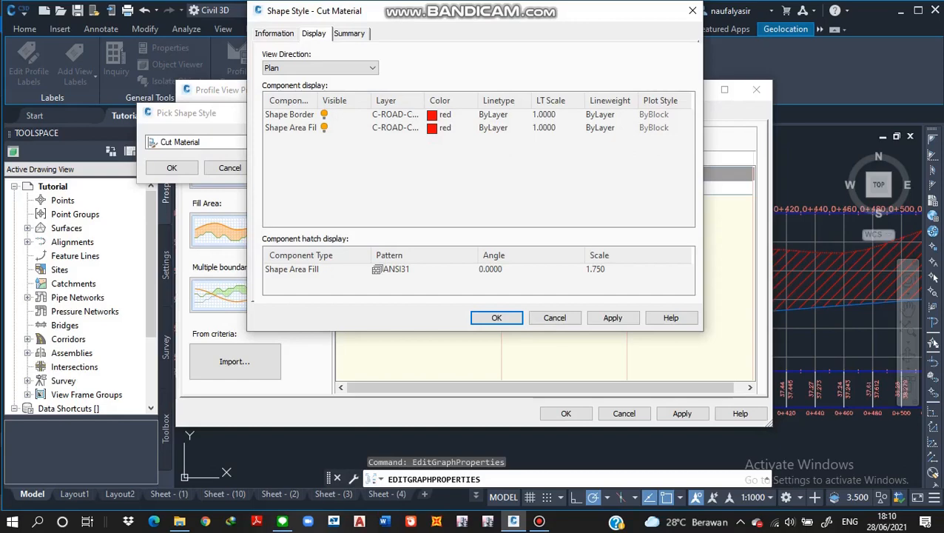
{"action": "left_click", "coordinate": [291, 269]}
{"action": "left_click", "coordinate": [492, 269]}
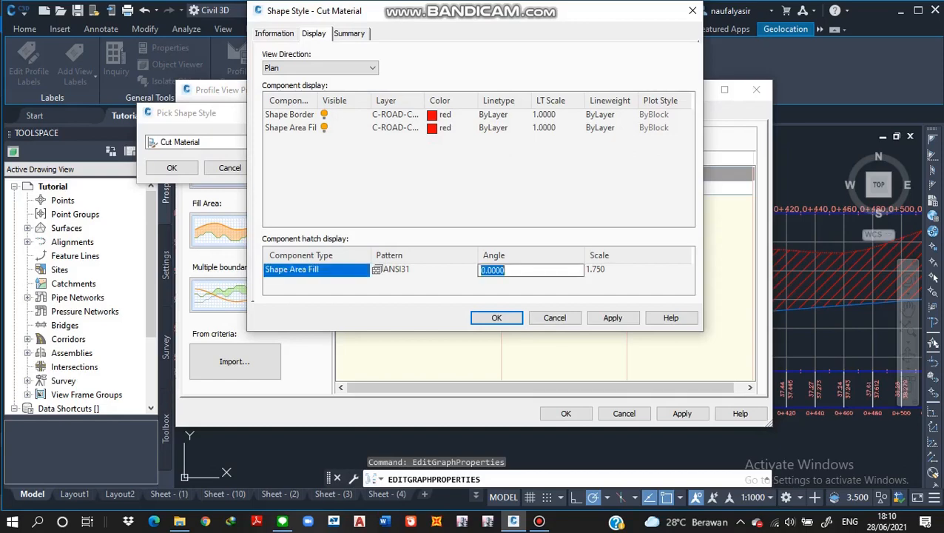
{"action": "type", "text": "45"}
Step: Set the Cut Material area fill angle to 45 for the Model, Profile and Section view directions, and accept the style
{"action": "left_click", "coordinate": [319, 67]}
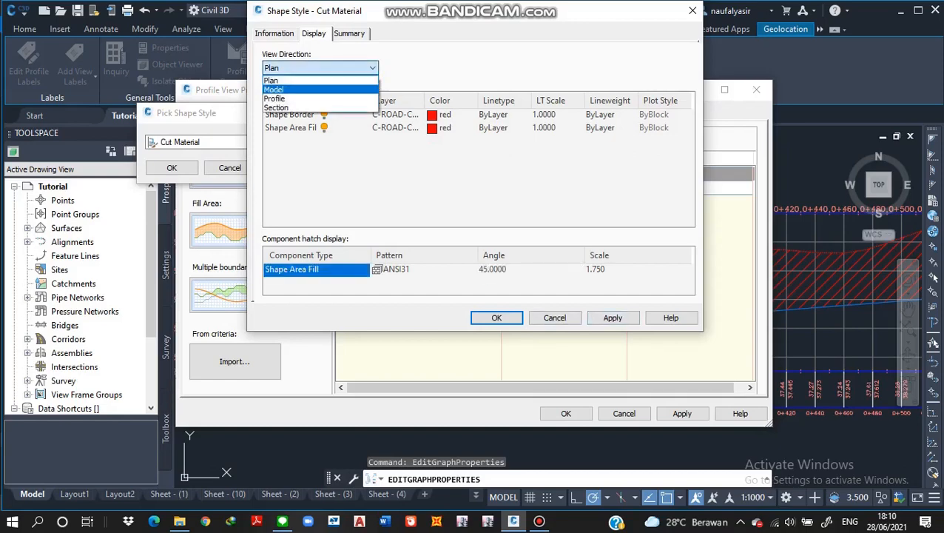
{"action": "left_click", "coordinate": [281, 88]}
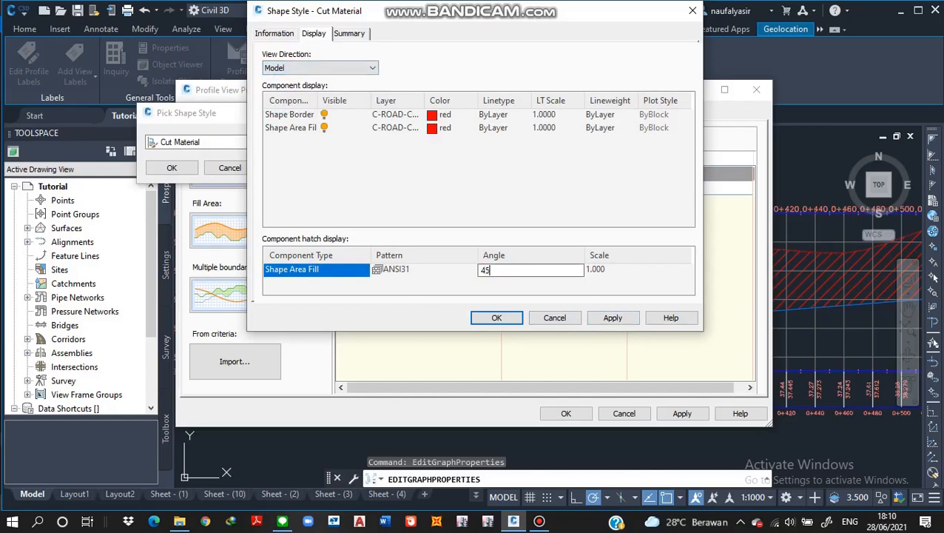
{"action": "left_click", "coordinate": [320, 67]}
{"action": "left_click", "coordinate": [282, 90]}
{"action": "type", "text": "45"}
{"action": "left_click", "coordinate": [319, 67]}
{"action": "left_click", "coordinate": [281, 104]}
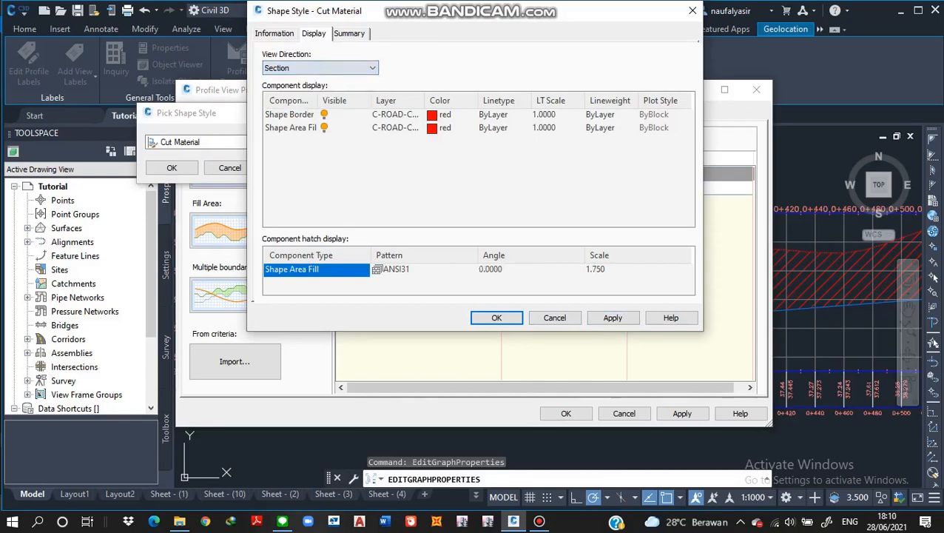
{"action": "key", "text": "Return"}
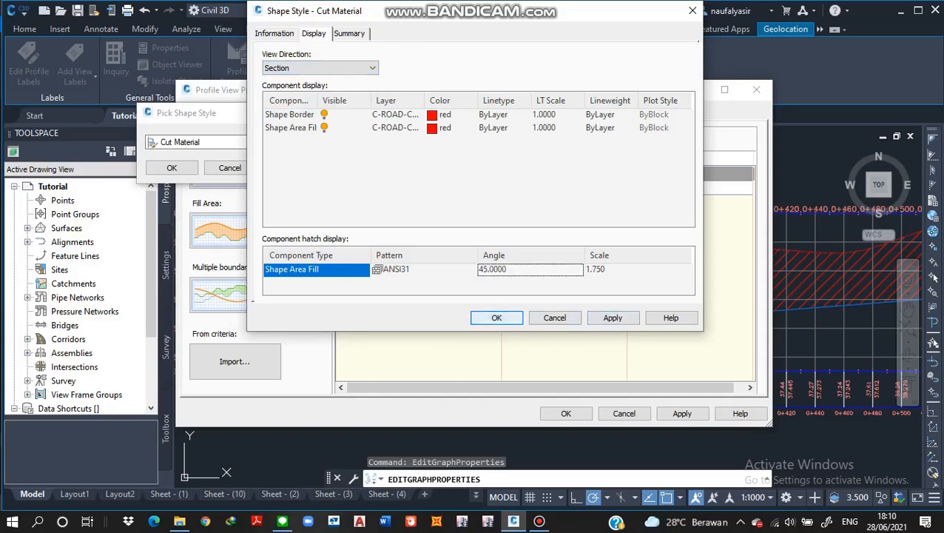
{"action": "key", "text": "Return"}
{"action": "key", "text": "Return"}
Step: Edit the Fill Material shape style of the profile view's hatch, setting the area fill angle to 135 for the Plan and Model view directions
{"action": "left_click", "coordinate": [650, 187]}
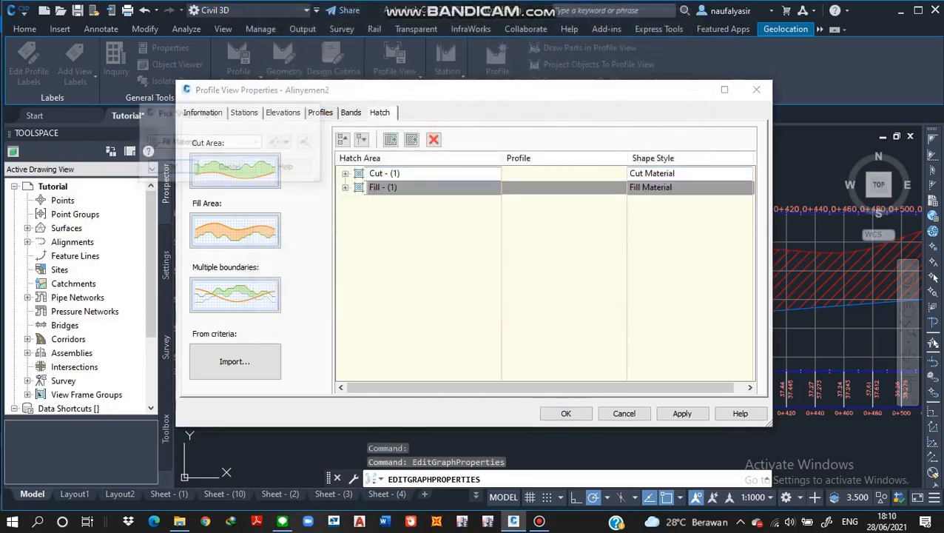
{"action": "left_click", "coordinate": [276, 141]}
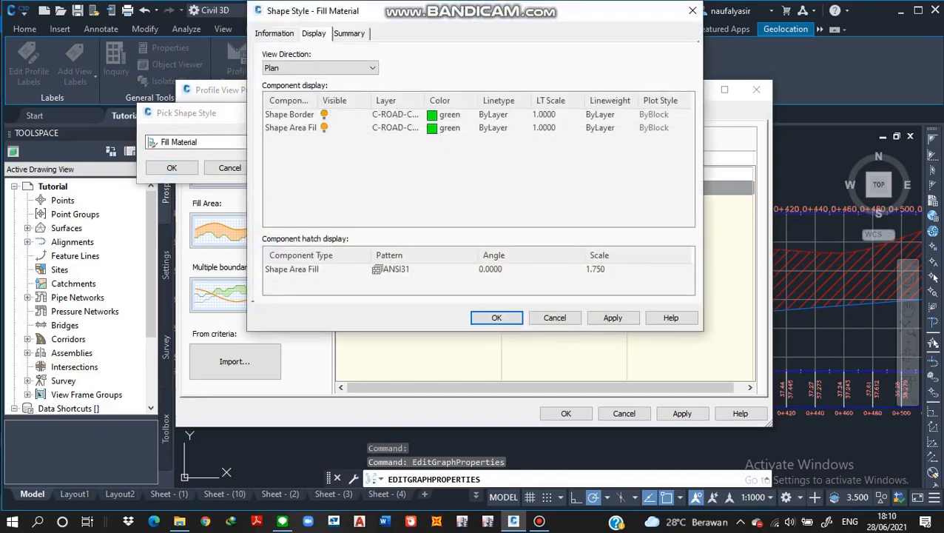
{"action": "left_click", "coordinate": [491, 269]}
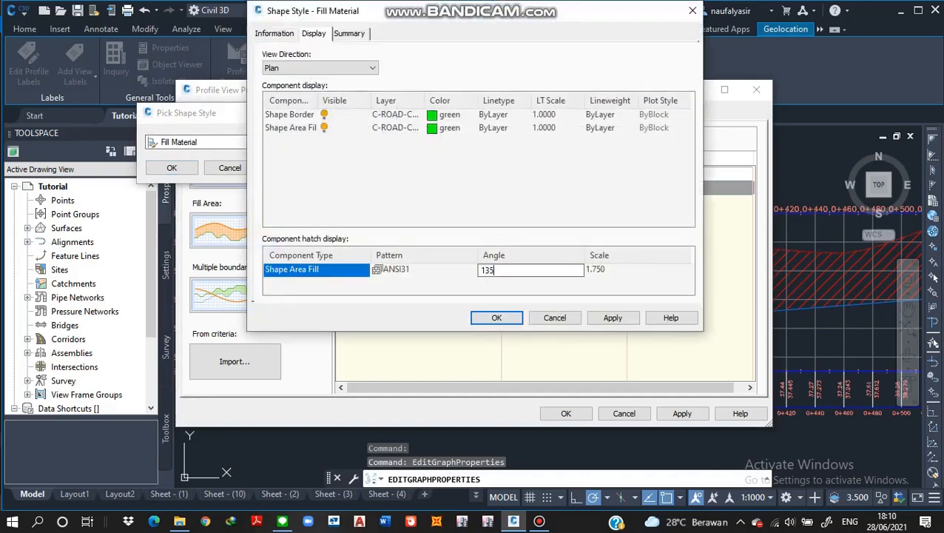
{"action": "left_click", "coordinate": [320, 68]}
{"action": "left_click", "coordinate": [296, 88]}
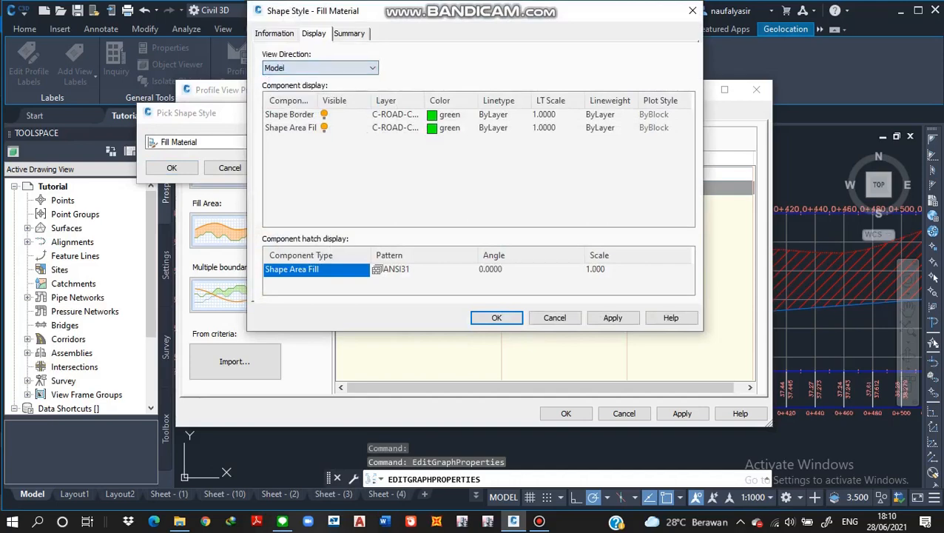
{"action": "left_click", "coordinate": [491, 269]}
{"action": "type", "text": "135"}
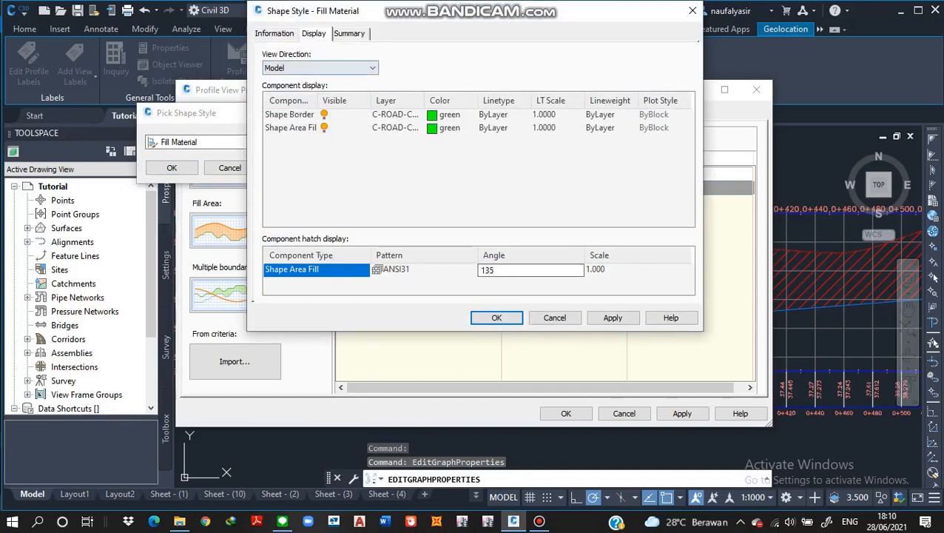
Step: Set the Fill Material area fill angle to 135 for the Profile and Section view directions, and accept the style and the profile view properties
{"action": "left_click", "coordinate": [321, 67]}
{"action": "left_click", "coordinate": [296, 96]}
{"action": "left_click", "coordinate": [491, 269]}
{"action": "type", "text": "13"}
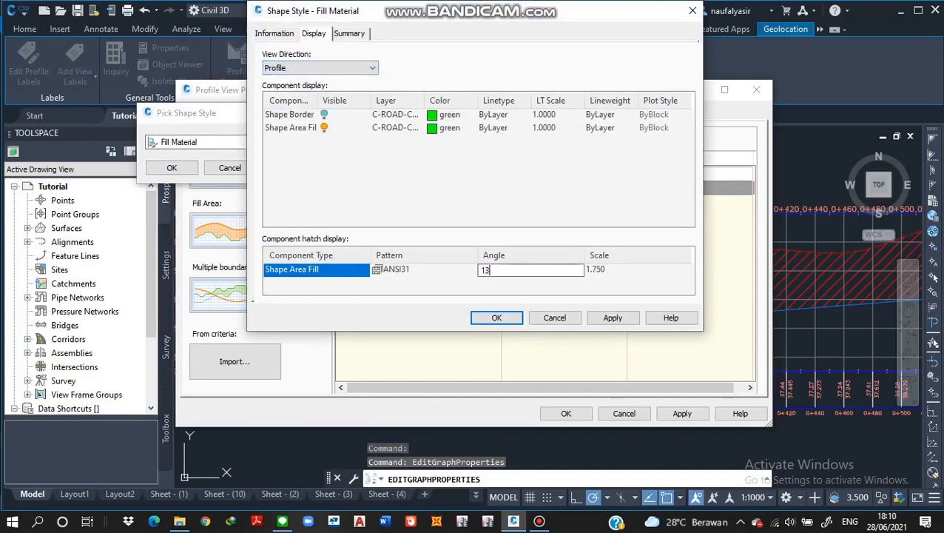
{"action": "left_click", "coordinate": [320, 67]}
{"action": "left_click", "coordinate": [295, 97]}
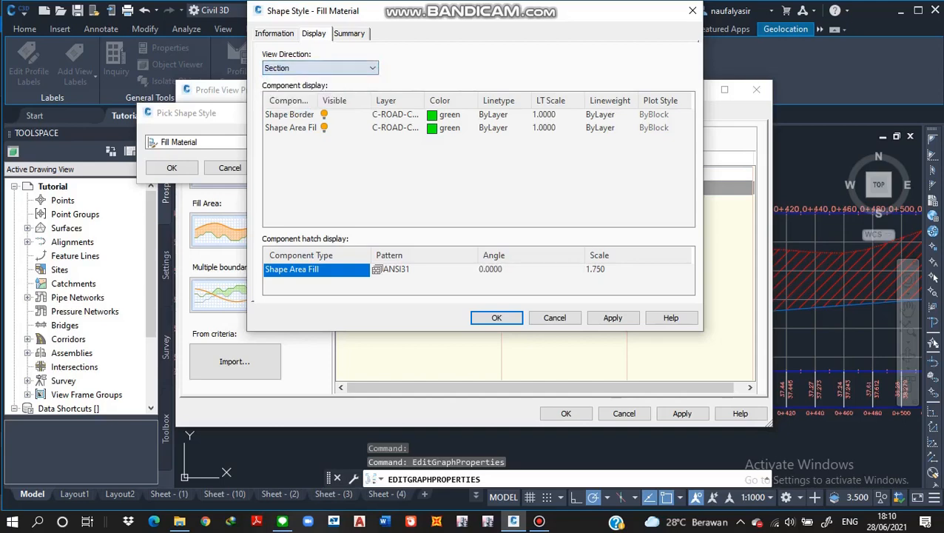
{"action": "left_click", "coordinate": [491, 269]}
{"action": "type", "text": "135"}
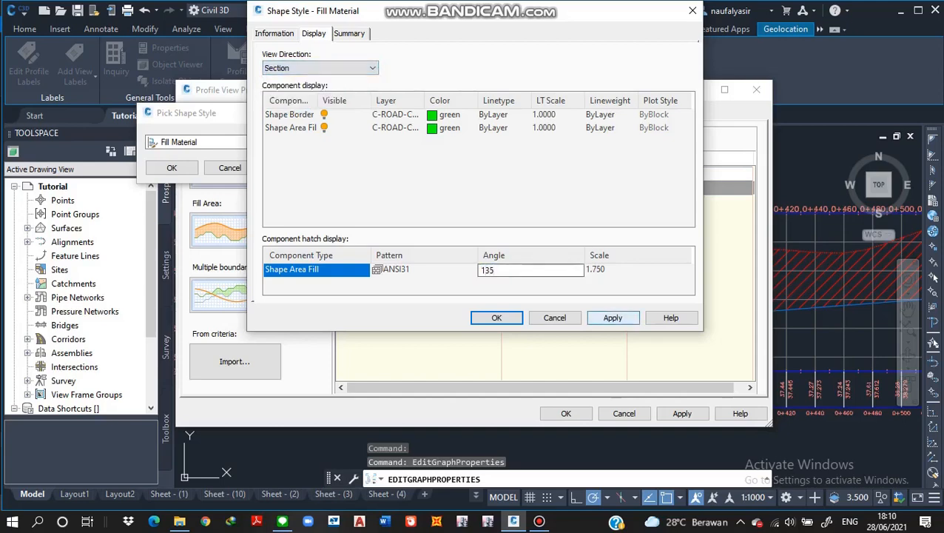
{"action": "left_click", "coordinate": [612, 318]}
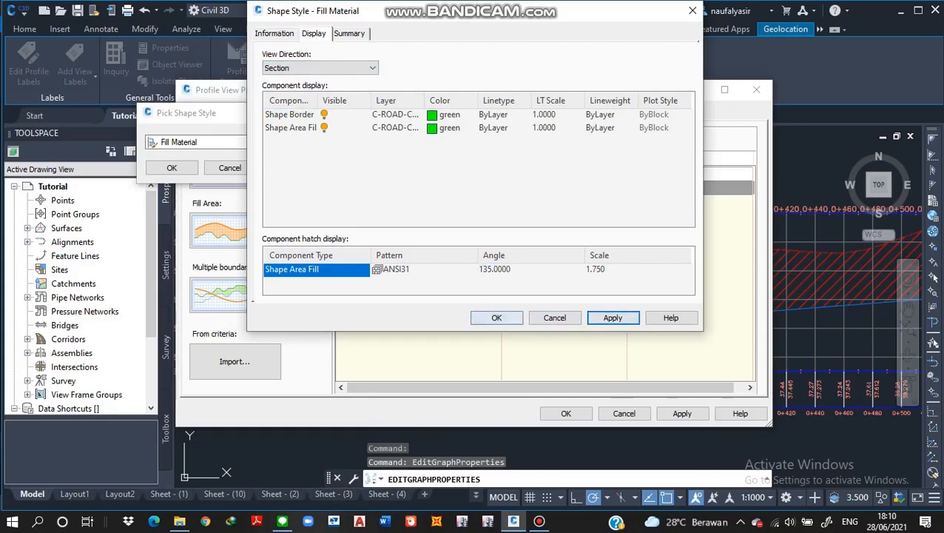
{"action": "left_click", "coordinate": [496, 317]}
{"action": "left_click", "coordinate": [172, 167]}
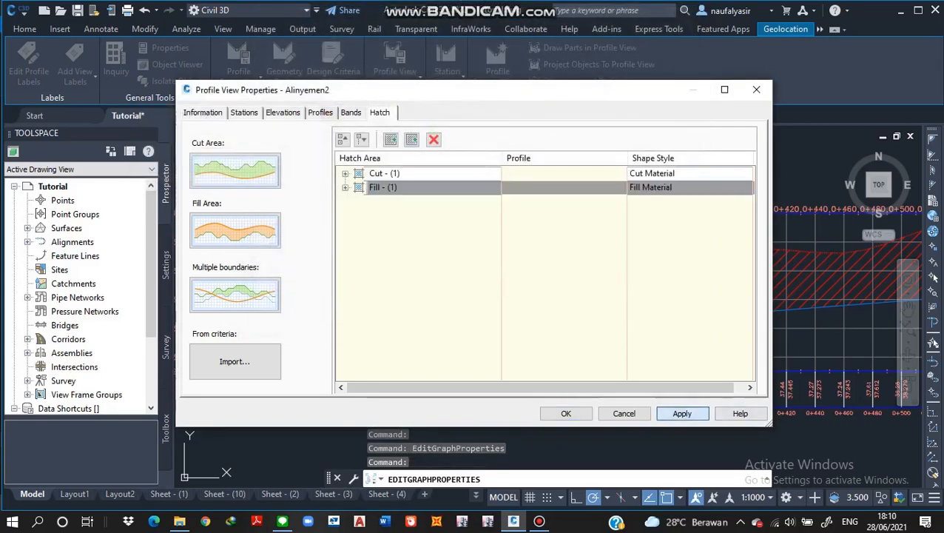
{"action": "left_click", "coordinate": [565, 412]}
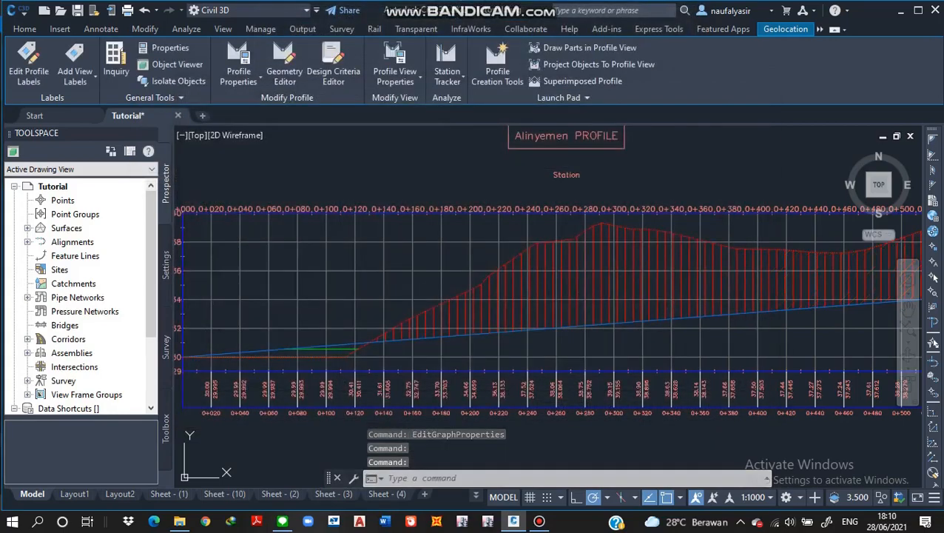
{"action": "key", "text": "Escape"}
Step: Examine the cut and fill hatching in the first sheet's profile view and compare it with the neighbouring profile views
{"action": "middle_click_drag", "start_coordinate": [463, 372], "coordinate": [450, 383]}
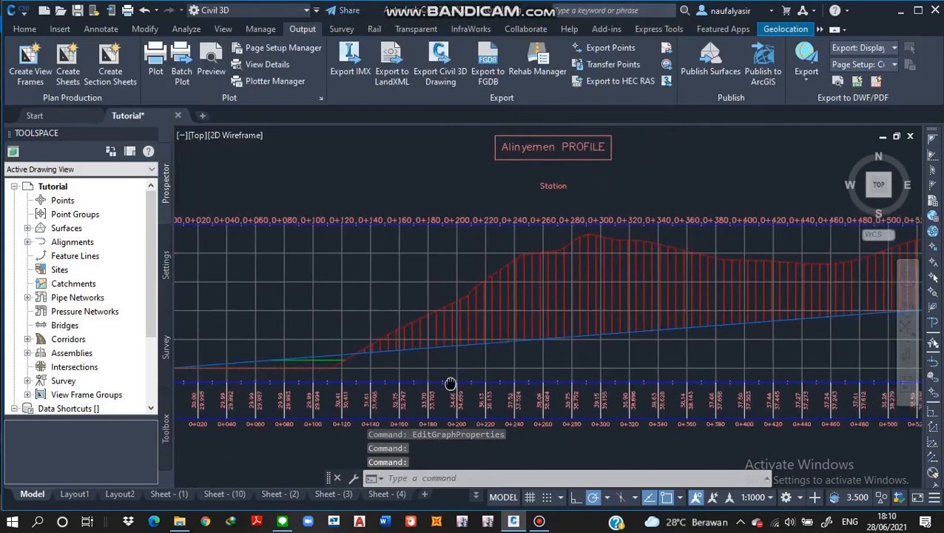
{"action": "scroll", "coordinate": [450, 383], "scroll_direction": "down", "scroll_amount": 4}
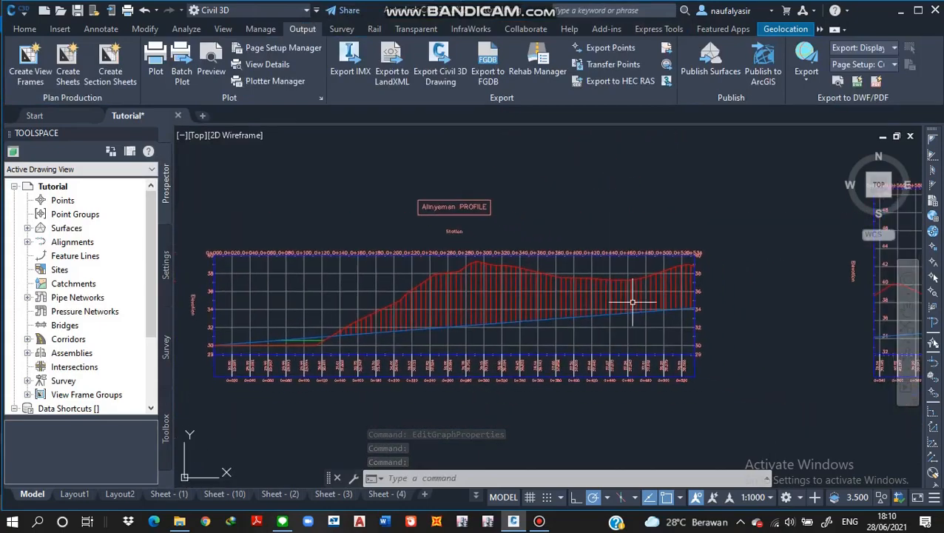
{"action": "mouse_move", "coordinate": [633, 302]}
{"action": "middle_mouse_down"}
{"action": "mouse_move", "coordinate": [554, 308]}
{"action": "mouse_move", "coordinate": [592, 305]}
{"action": "mouse_move", "coordinate": [539, 283]}
{"action": "middle_mouse_up"}
{"action": "scroll", "coordinate": [592, 307], "scroll_direction": "down", "scroll_amount": 4}
{"action": "middle_click_drag", "start_coordinate": [712, 293], "coordinate": [575, 353]}
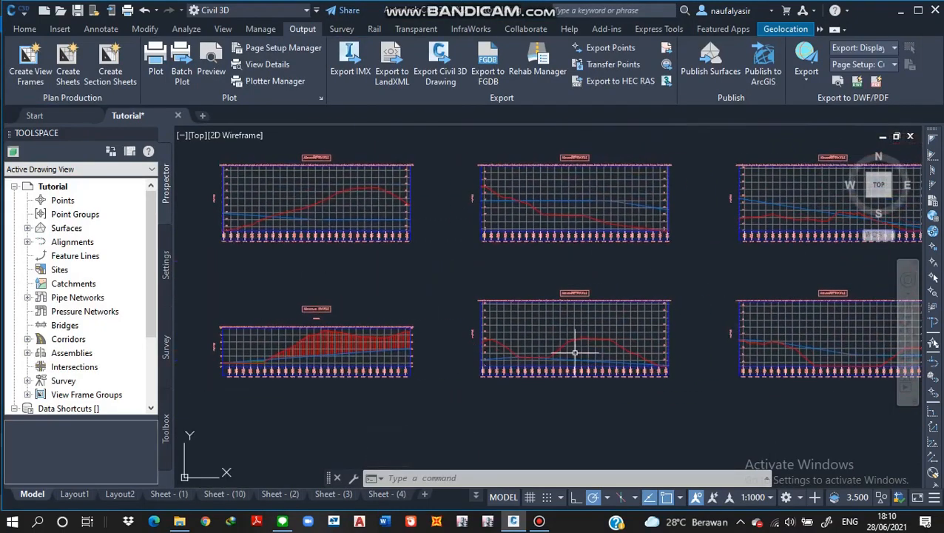
{"action": "scroll", "coordinate": [628, 341], "scroll_direction": "down", "scroll_amount": 2}
{"action": "scroll", "coordinate": [674, 323], "scroll_direction": "up", "scroll_amount": 2}
{"action": "scroll", "coordinate": [491, 333], "scroll_direction": "up", "scroll_amount": 4}
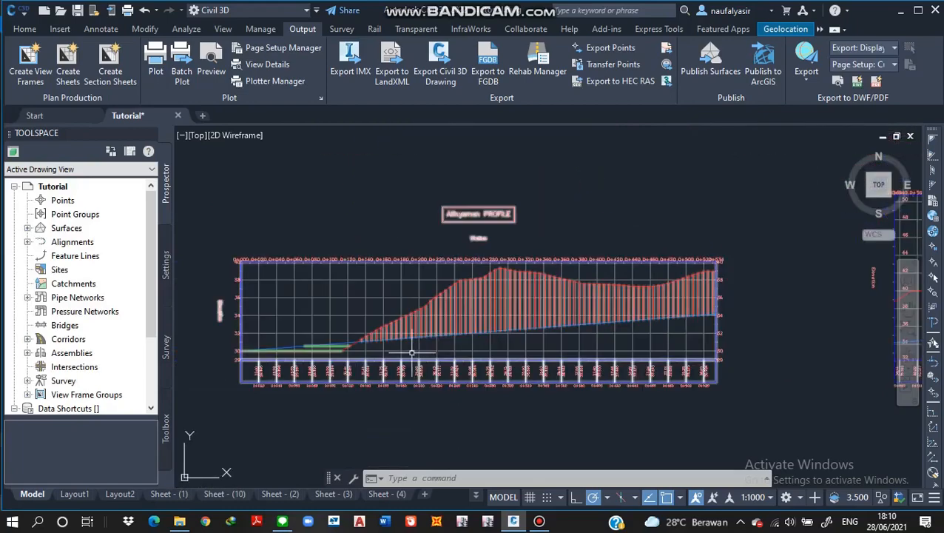
{"action": "scroll", "coordinate": [464, 316], "scroll_direction": "up", "scroll_amount": 3}
{"action": "scroll", "coordinate": [422, 331], "scroll_direction": "down", "scroll_amount": 3}
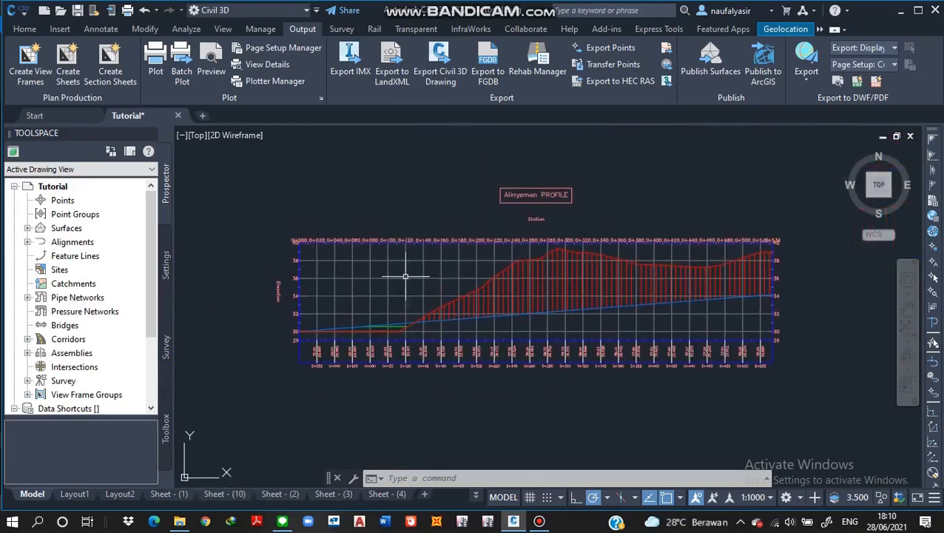
{"action": "scroll", "coordinate": [405, 277], "scroll_direction": "up", "scroll_amount": 2}
{"action": "scroll", "coordinate": [428, 299], "scroll_direction": "down", "scroll_amount": 2}
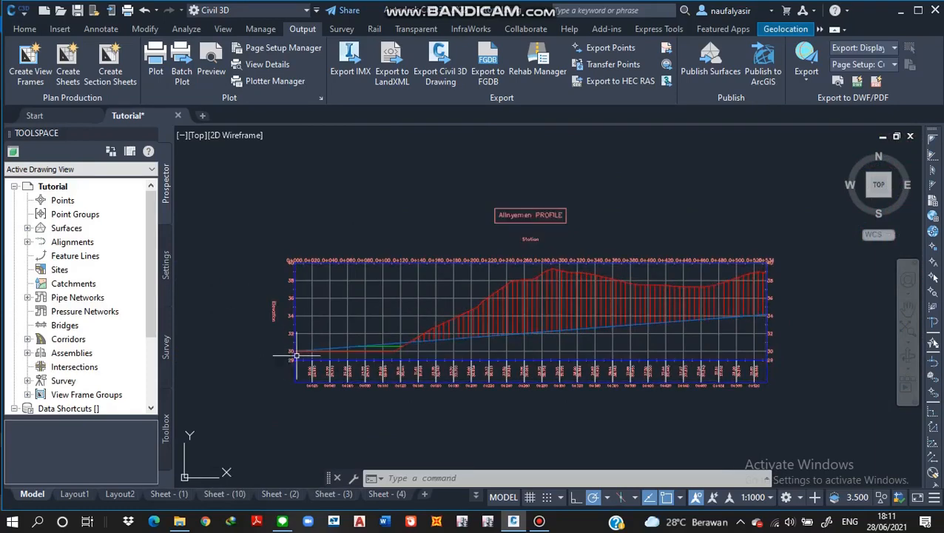
{"action": "scroll", "coordinate": [326, 352], "scroll_direction": "up", "scroll_amount": 2}
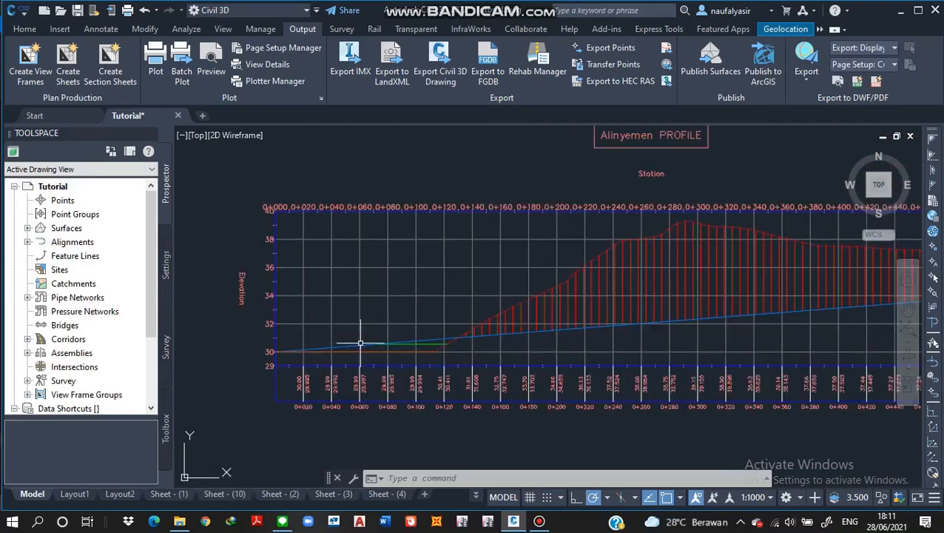
{"action": "scroll", "coordinate": [326, 352], "scroll_direction": "down", "scroll_amount": 2}
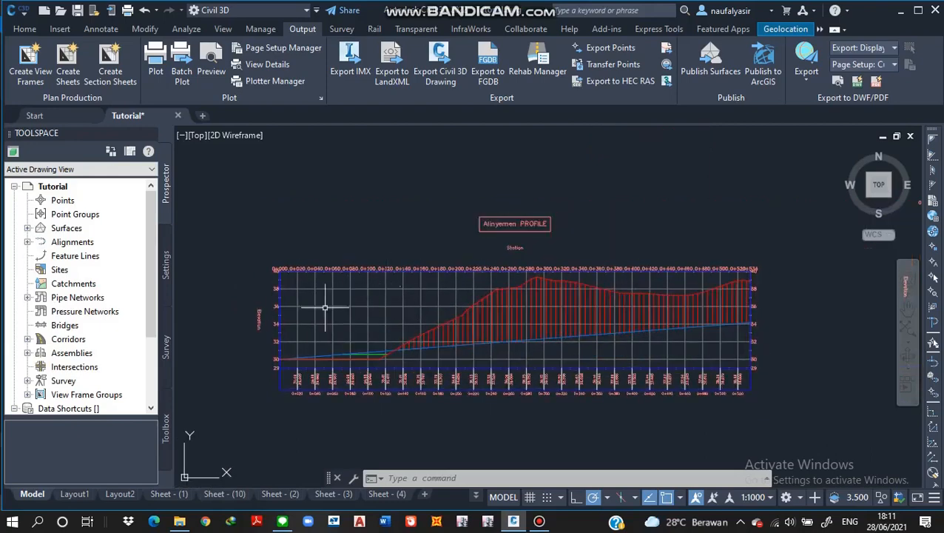
{"action": "left_click", "coordinate": [506, 271]}
{"action": "right_click", "coordinate": [505, 267]}
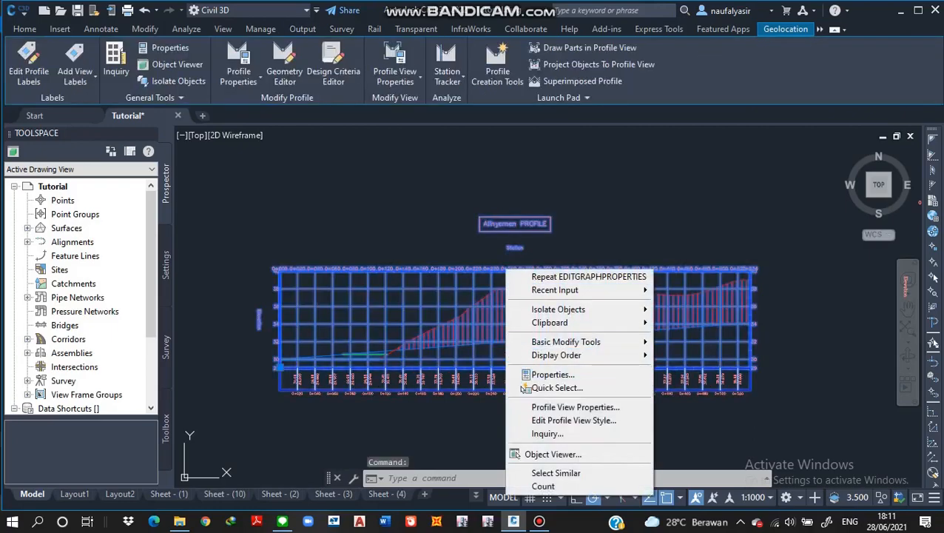
{"action": "left_click", "coordinate": [575, 407]}
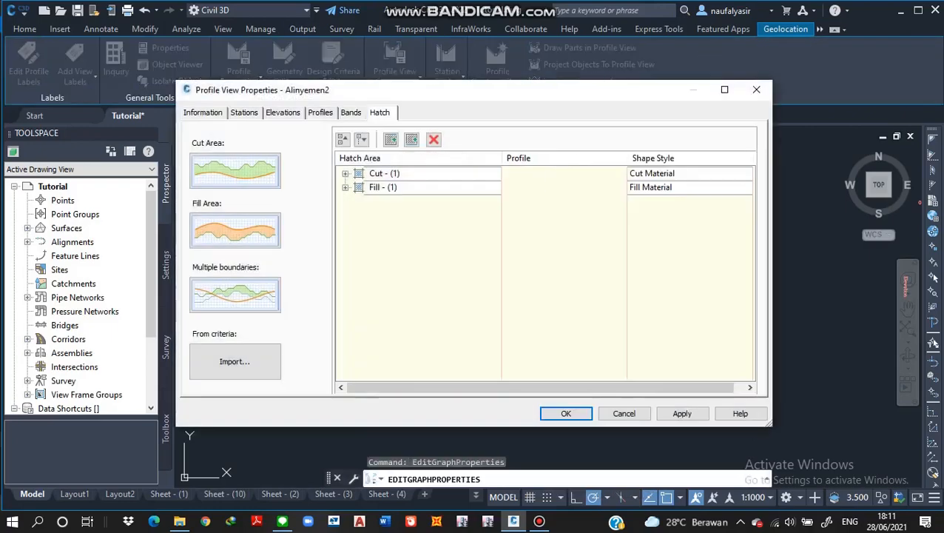
{"action": "left_click", "coordinate": [566, 413]}
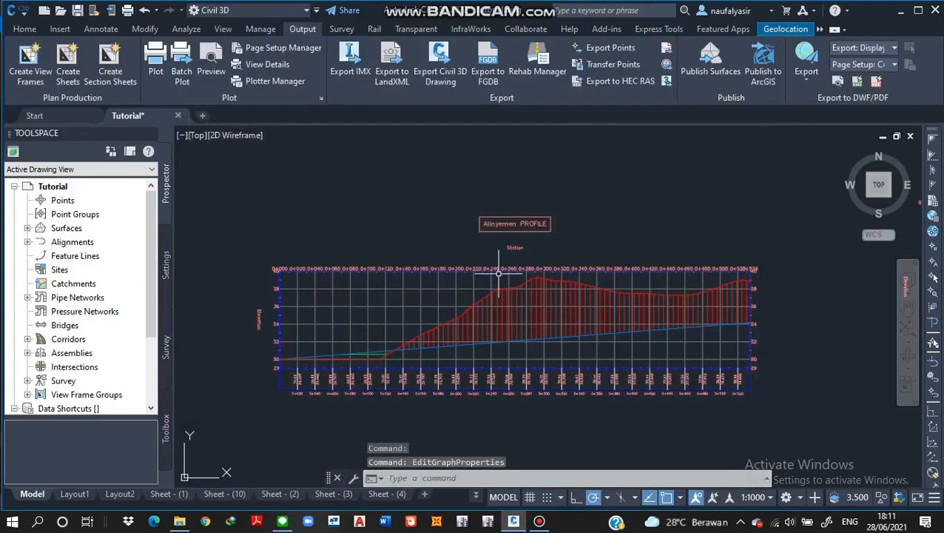
Step: Edit the first profile view's Major Grids style, enabling clipping of both the vertical and horizontal grids
{"action": "left_click", "coordinate": [500, 273]}
{"action": "right_click", "coordinate": [501, 271]}
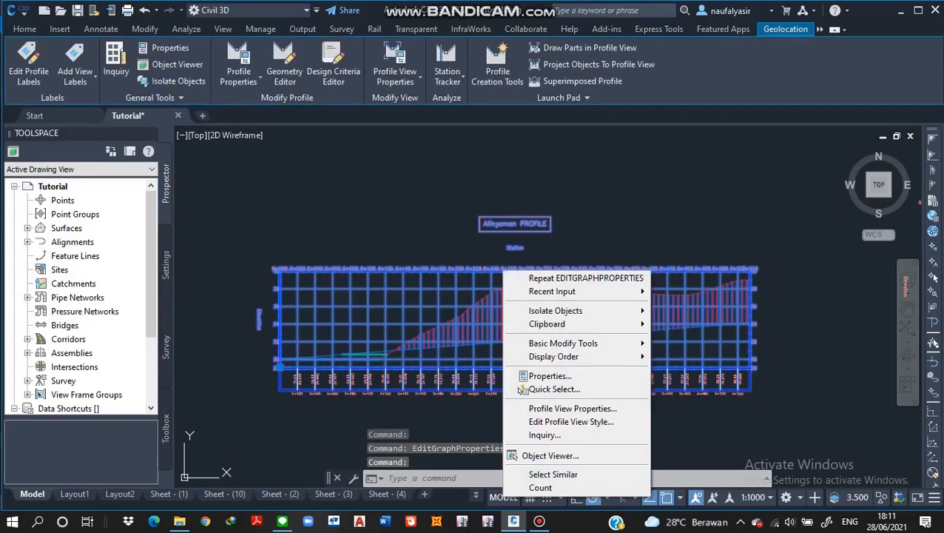
{"action": "left_click", "coordinate": [571, 421]}
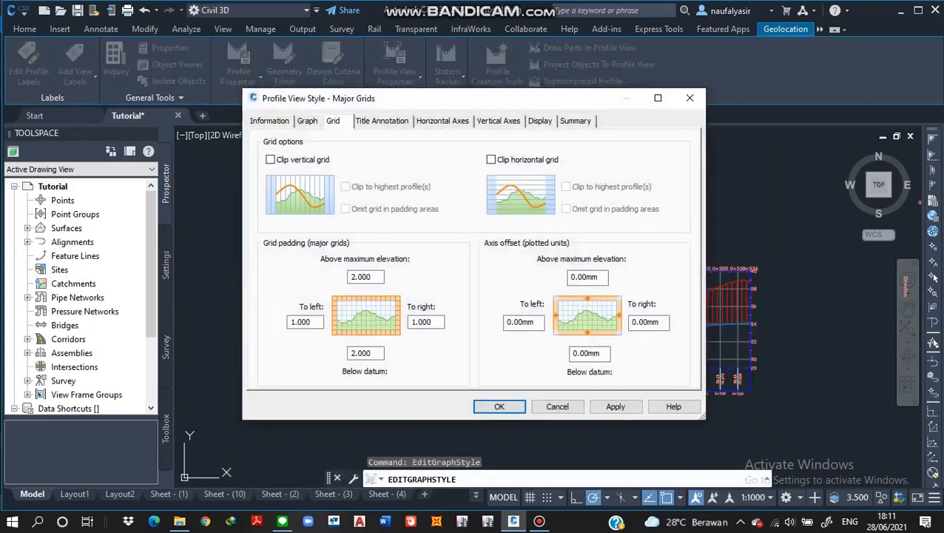
{"action": "left_click", "coordinate": [271, 160]}
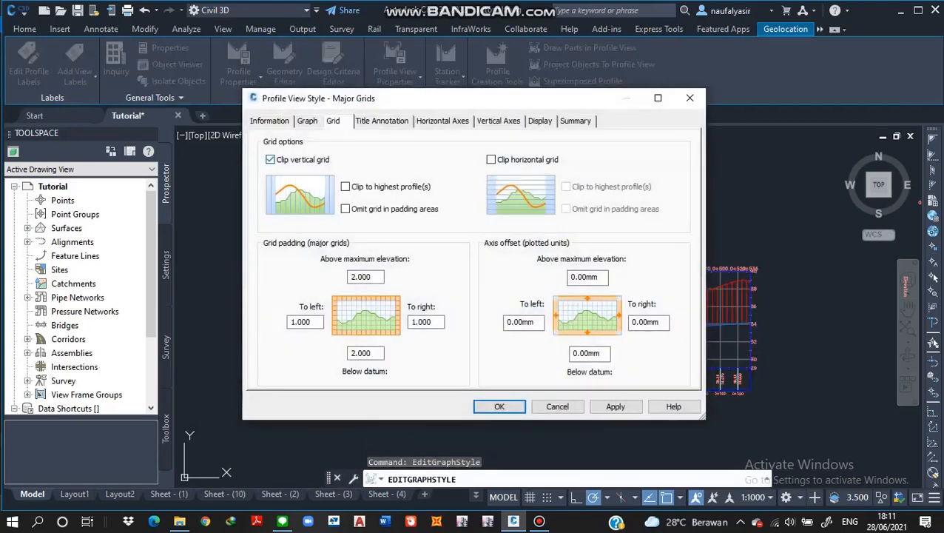
{"action": "left_click", "coordinate": [490, 160]}
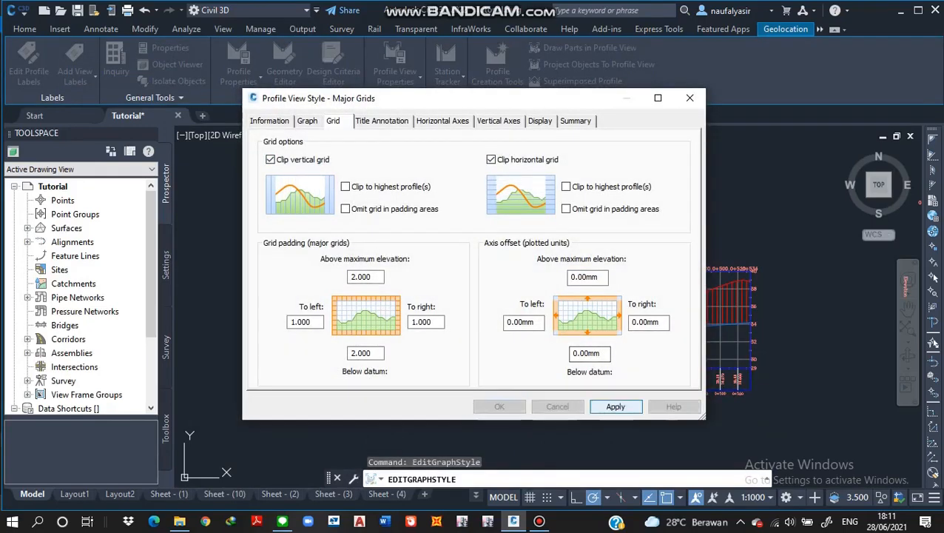
{"action": "left_click", "coordinate": [499, 407]}
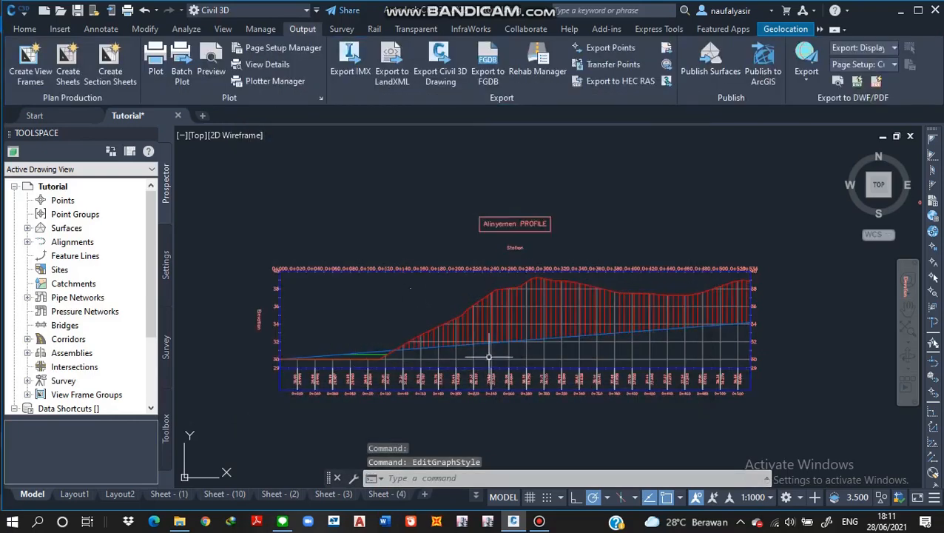
Step: Examine the clipped grid and the cut and fill areas along the first sheet's profile view
{"action": "scroll", "coordinate": [404, 359], "scroll_direction": "up", "scroll_amount": 2}
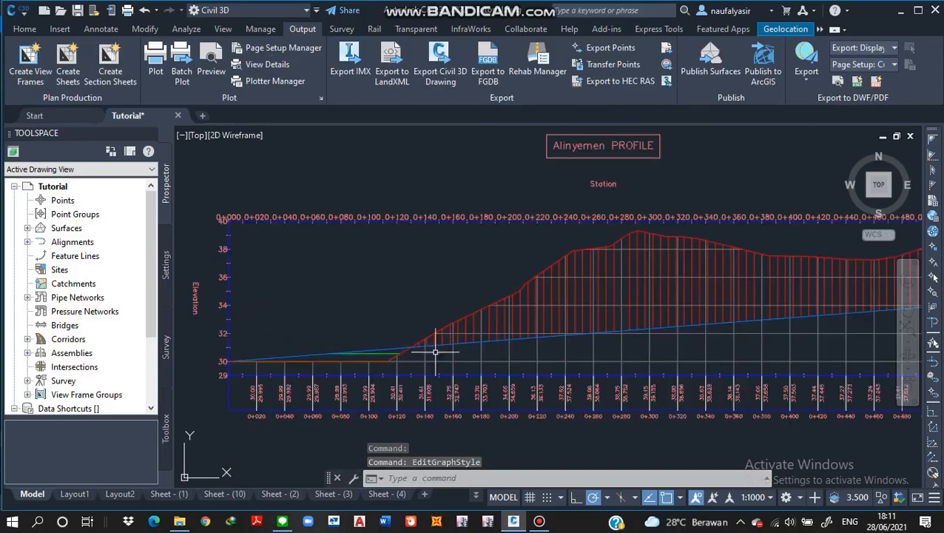
{"action": "scroll", "coordinate": [435, 352], "scroll_direction": "down", "scroll_amount": 2}
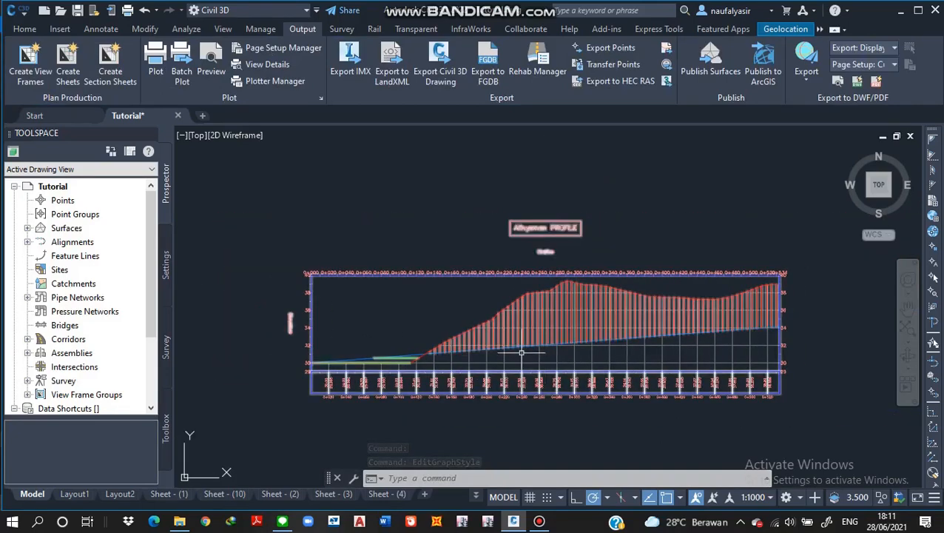
{"action": "scroll", "coordinate": [458, 356], "scroll_direction": "down", "scroll_amount": 3}
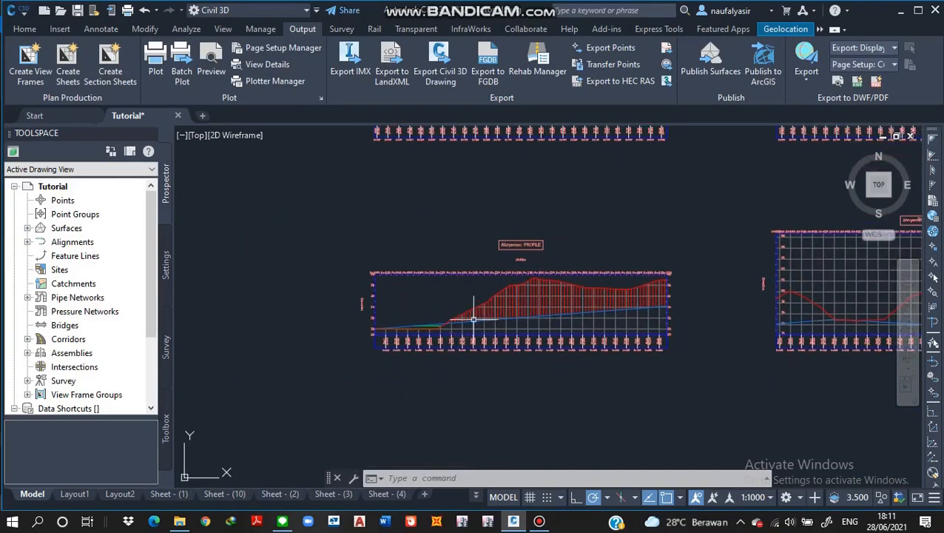
{"action": "scroll", "coordinate": [473, 320], "scroll_direction": "up", "scroll_amount": 4}
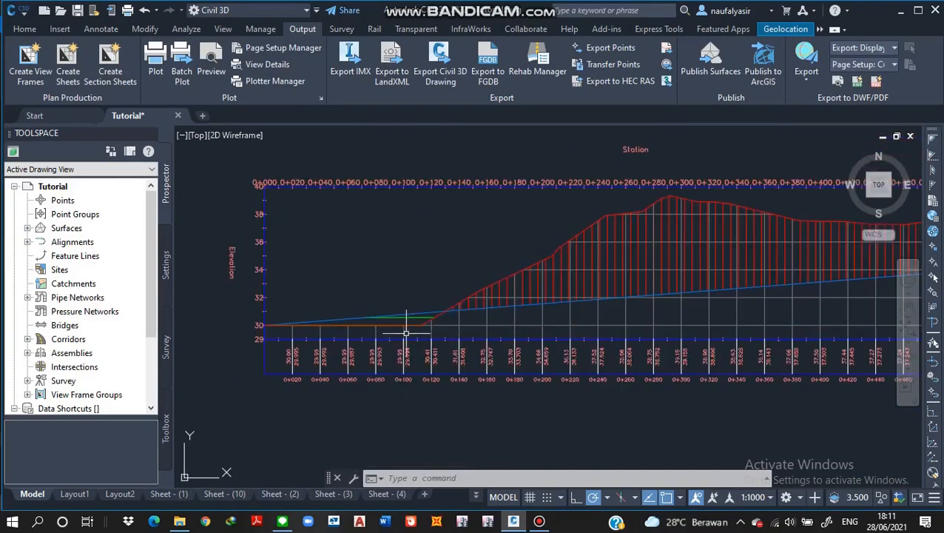
{"action": "left_click", "coordinate": [450, 305]}
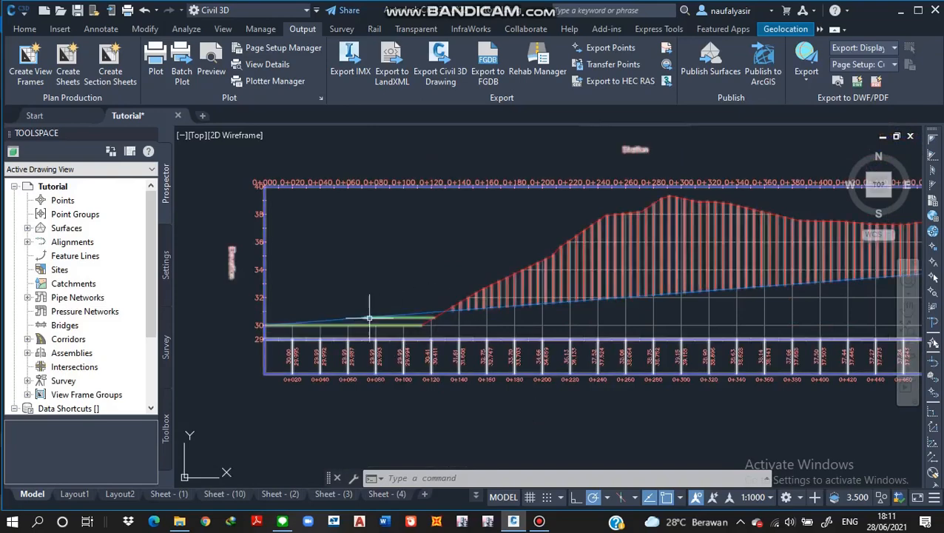
{"action": "middle_click_drag", "start_coordinate": [423, 309], "coordinate": [381, 324]}
{"action": "scroll", "coordinate": [413, 312], "scroll_direction": "down", "scroll_amount": 6}
{"action": "scroll", "coordinate": [381, 323], "scroll_direction": "up", "scroll_amount": 2}
{"action": "scroll", "coordinate": [352, 298], "scroll_direction": "up", "scroll_amount": 2}
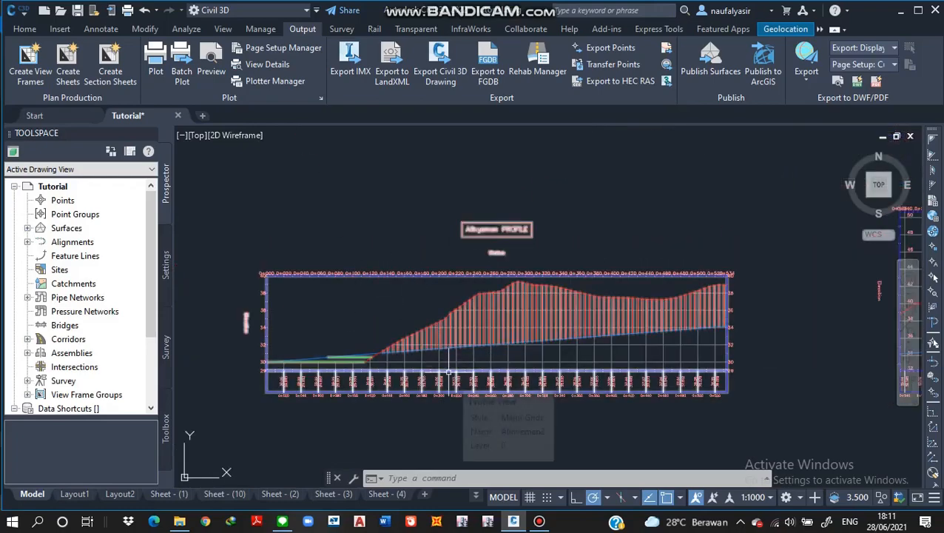
Step: Add a Cant Data band with the Standard band style at the top of the first profile view, and accept the properties
{"action": "left_click", "coordinate": [445, 274]}
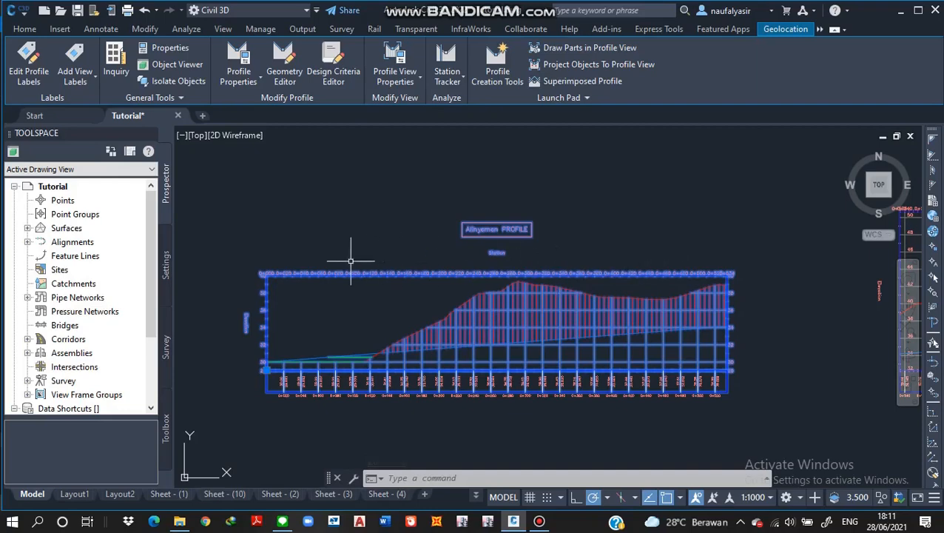
{"action": "right_click", "coordinate": [458, 275]}
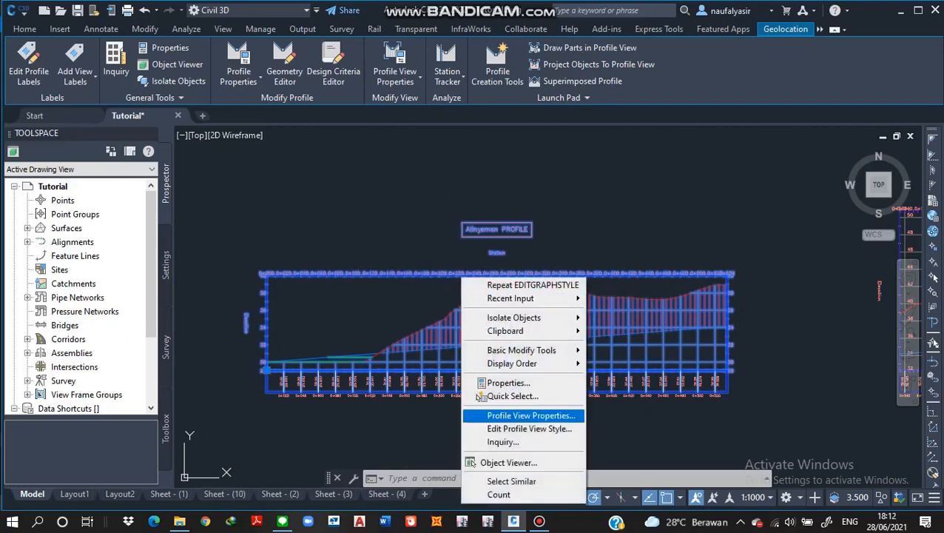
{"action": "left_click", "coordinate": [531, 415]}
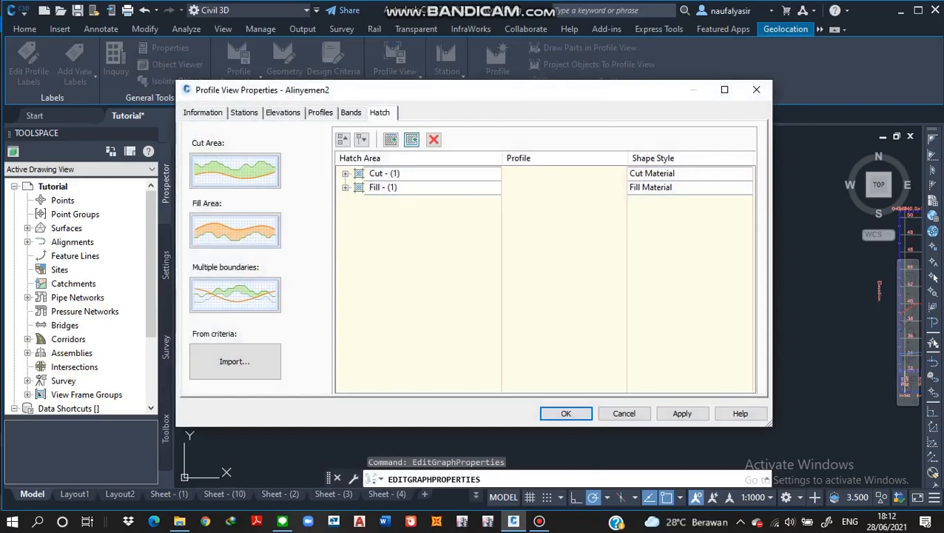
{"action": "left_click", "coordinate": [351, 112]}
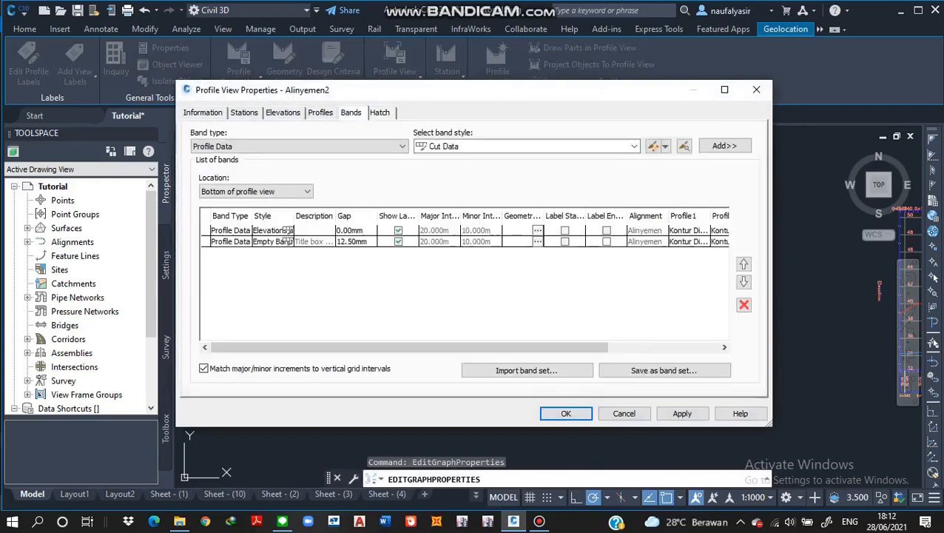
{"action": "left_click", "coordinate": [255, 191]}
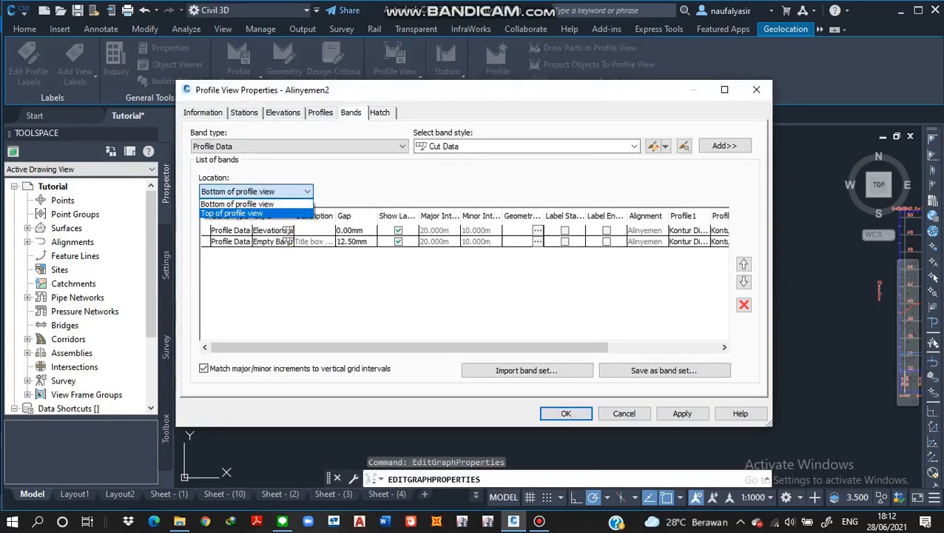
{"action": "left_click", "coordinate": [231, 213]}
{"action": "left_click", "coordinate": [296, 145]}
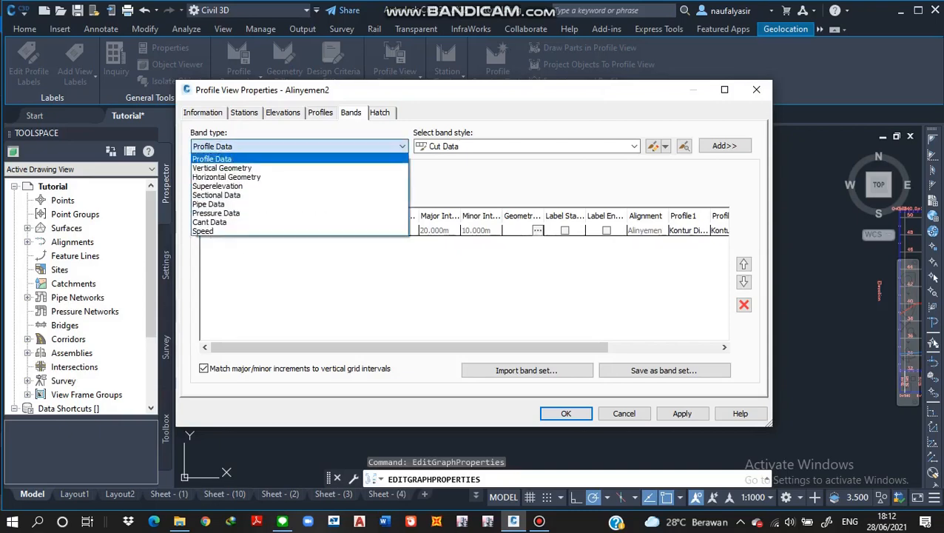
{"action": "left_click", "coordinate": [209, 222]}
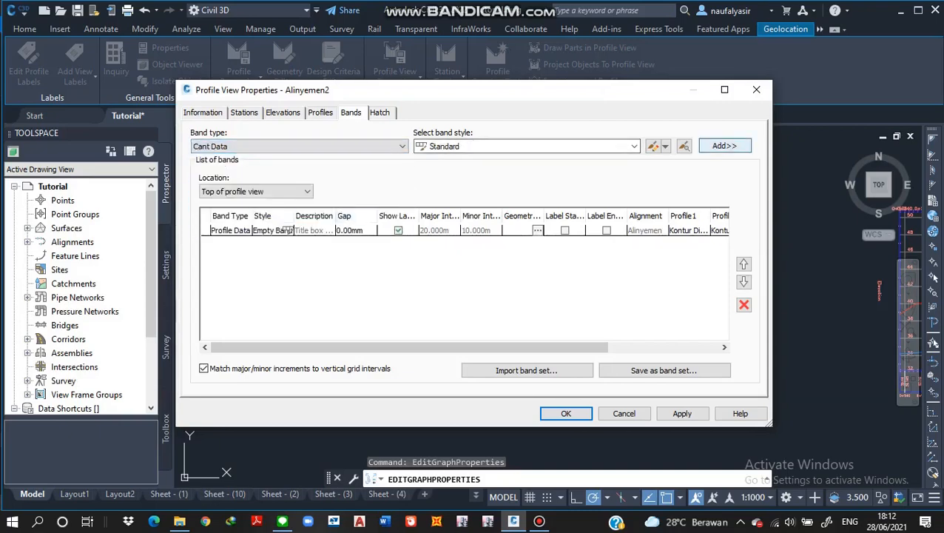
{"action": "left_click", "coordinate": [532, 145]}
{"action": "left_click", "coordinate": [452, 159]}
{"action": "key", "text": "Return"}
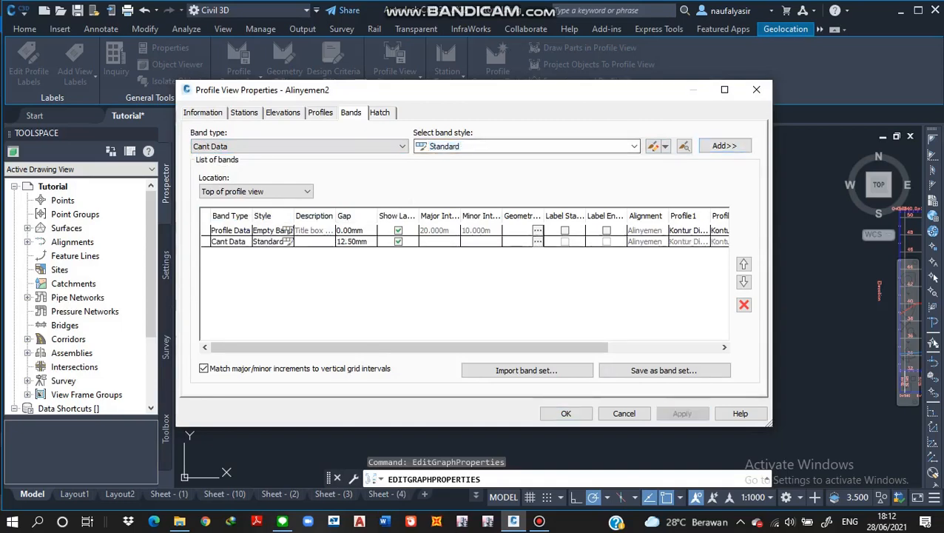
{"action": "left_click", "coordinate": [566, 413]}
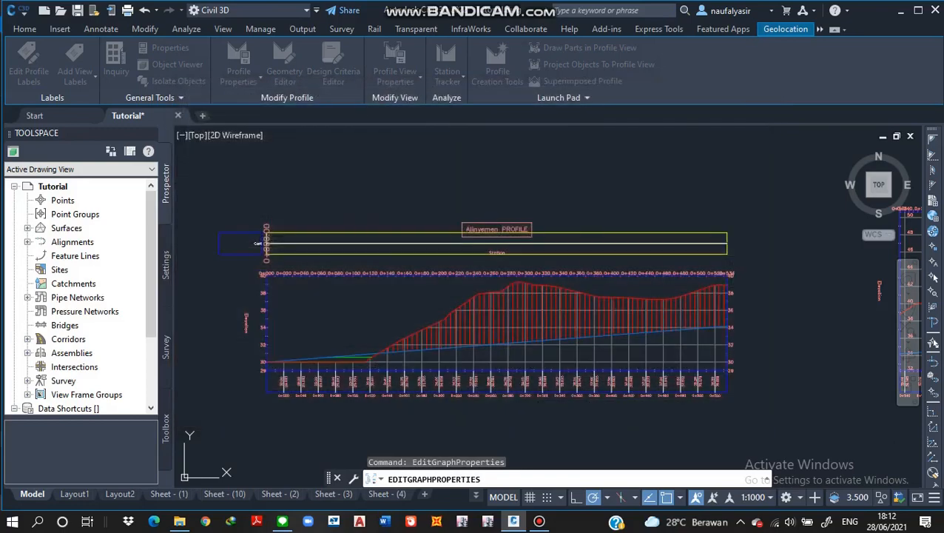
Step: Examine the Cant Data band together with the titles above the first profile view
{"action": "scroll", "coordinate": [444, 259], "scroll_direction": "up", "scroll_amount": 3}
{"action": "scroll", "coordinate": [476, 283], "scroll_direction": "down", "scroll_amount": 3}
{"action": "middle_click_drag", "start_coordinate": [476, 283], "coordinate": [476, 286]}
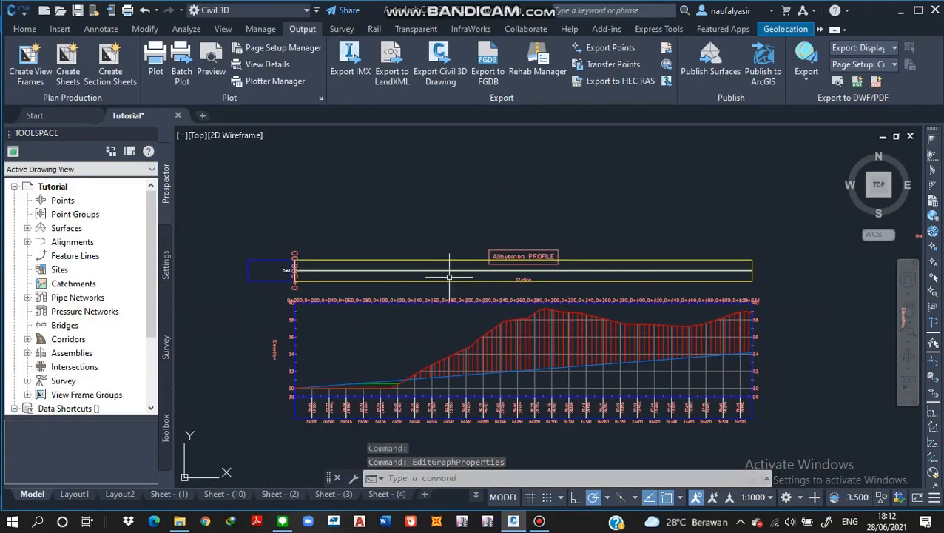
{"action": "middle_click_drag", "start_coordinate": [449, 274], "coordinate": [424, 286]}
{"action": "scroll", "coordinate": [467, 279], "scroll_direction": "up", "scroll_amount": 3}
{"action": "scroll", "coordinate": [518, 237], "scroll_direction": "down", "scroll_amount": 2}
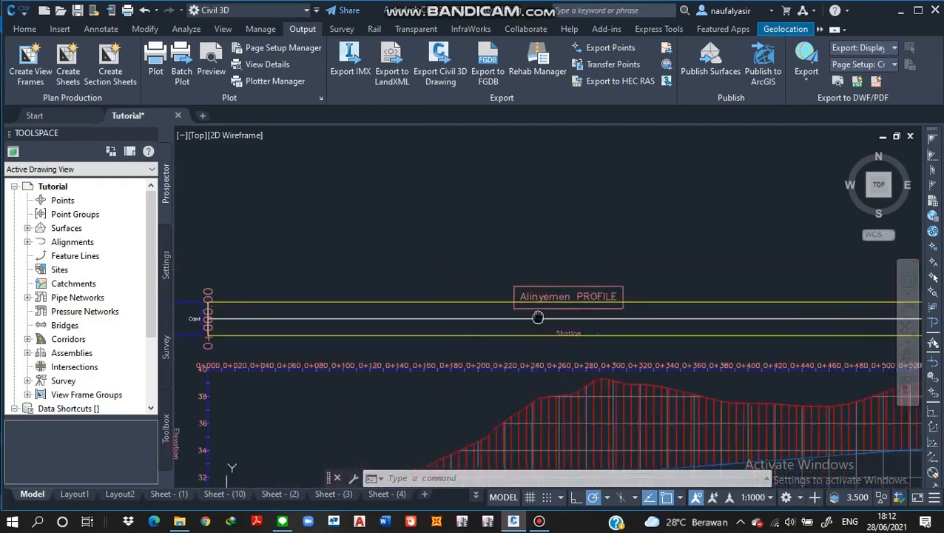
{"action": "middle_click_drag", "start_coordinate": [551, 210], "coordinate": [542, 253]}
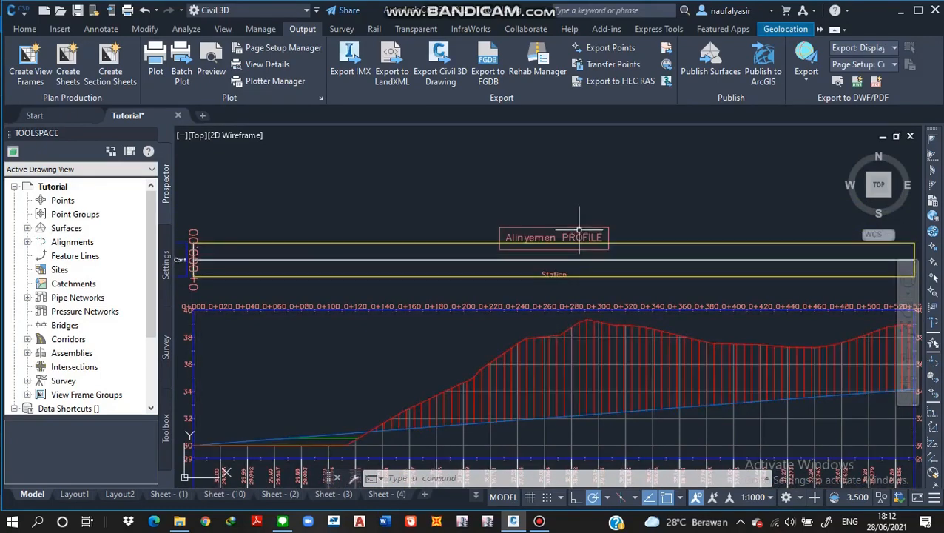
{"action": "left_click", "coordinate": [580, 231]}
{"action": "right_click", "coordinate": [580, 230]}
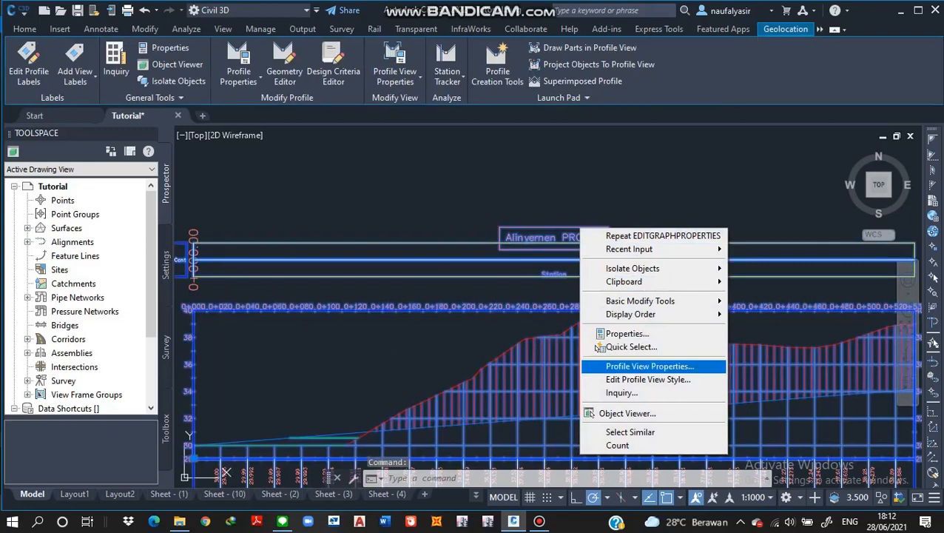
{"action": "left_click", "coordinate": [614, 365]}
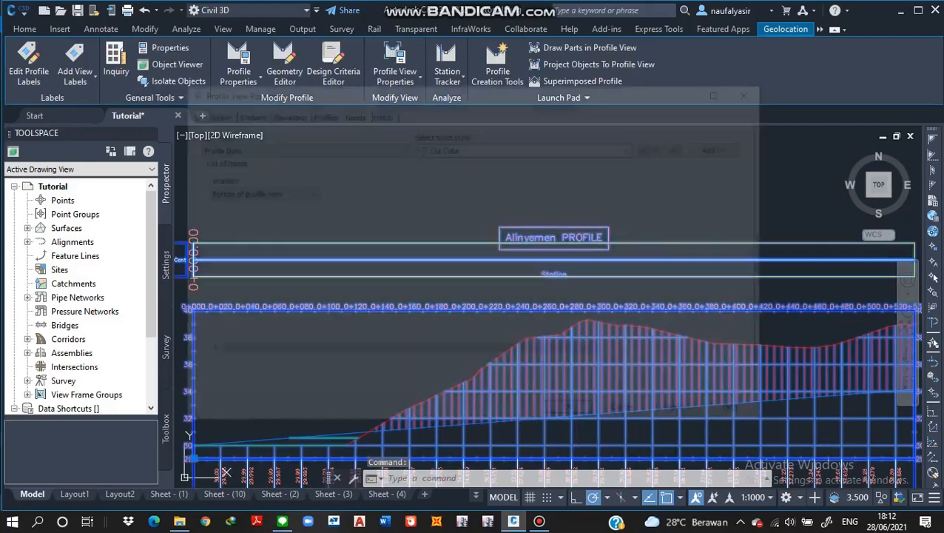
{"action": "key", "text": "ctrl+shift+Tab"}
{"action": "key", "text": "ctrl+shift+Tab"}
{"action": "key", "text": "ctrl+shift+Tab"}
{"action": "key", "text": "ctrl+shift+Tab"}
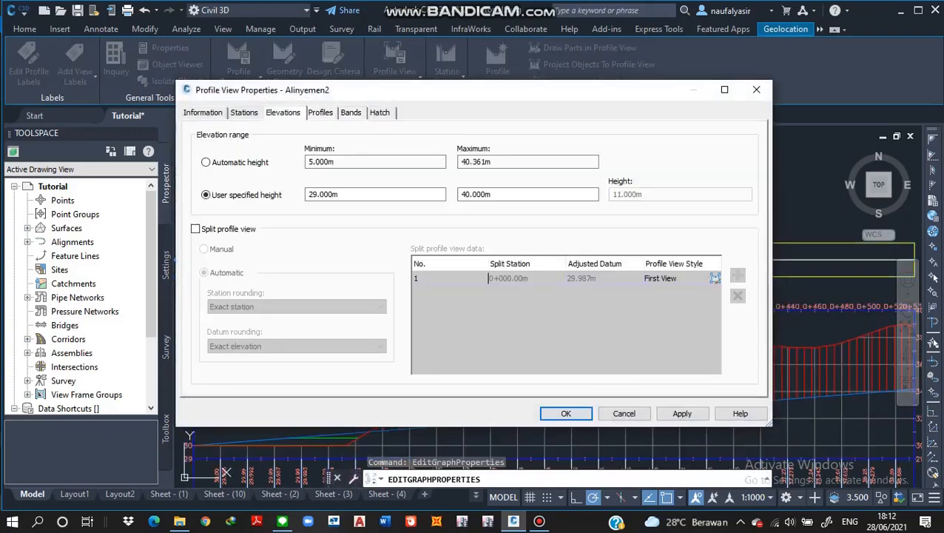
{"action": "key", "text": "ctrl+shift+Tab"}
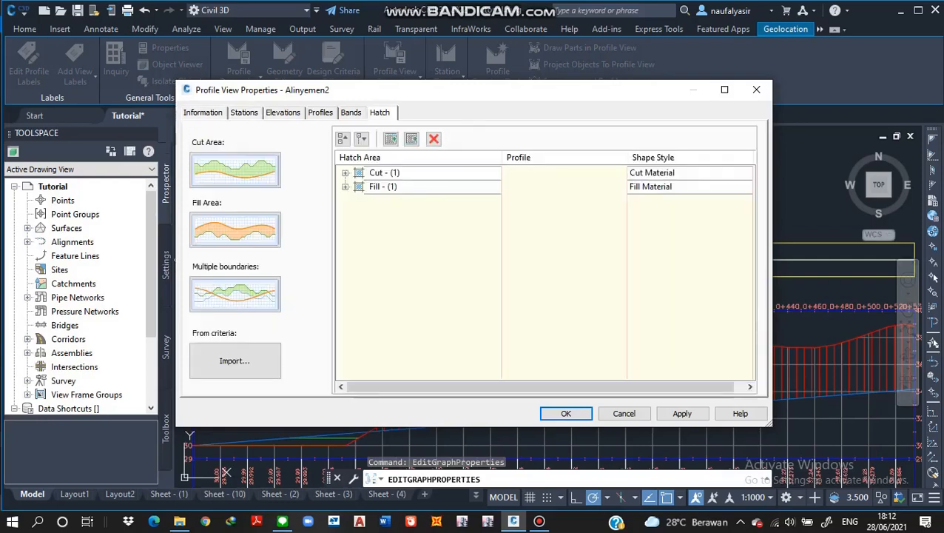
{"action": "key", "text": "Escape"}
{"action": "key", "text": "Escape"}
Step: Edit the first profile view's Major Grids style, deleting all of the graph view title content
{"action": "left_click", "coordinate": [603, 221]}
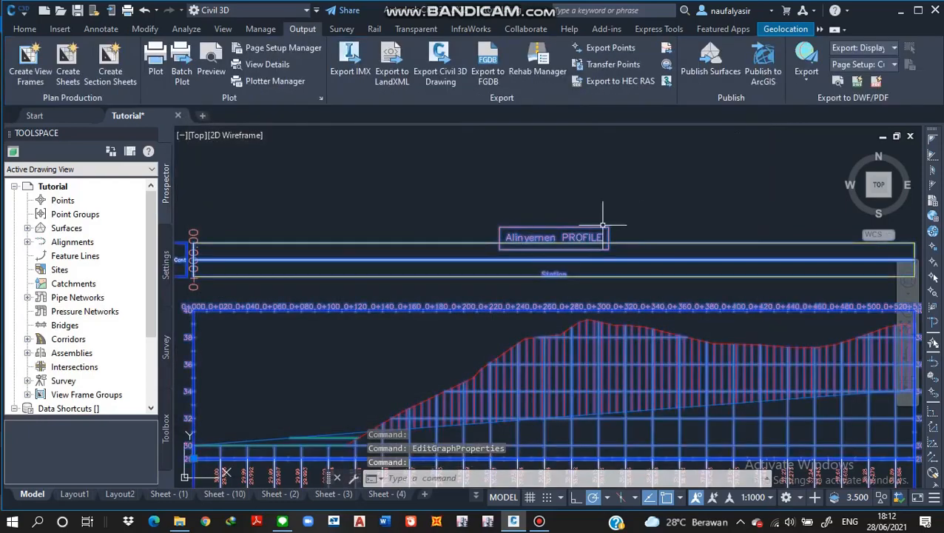
{"action": "right_click", "coordinate": [601, 223]}
{"action": "left_click", "coordinate": [666, 363]}
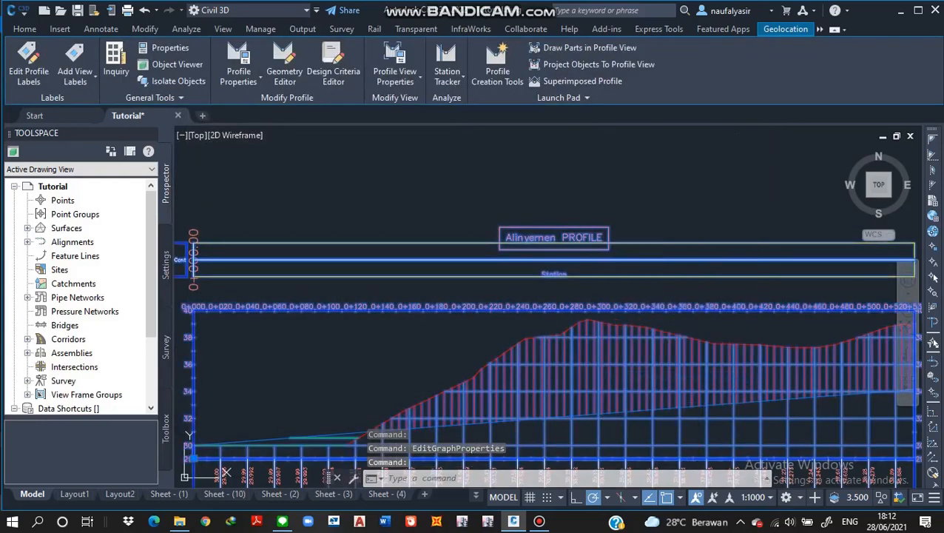
{"action": "key", "text": "ctrl+Tab"}
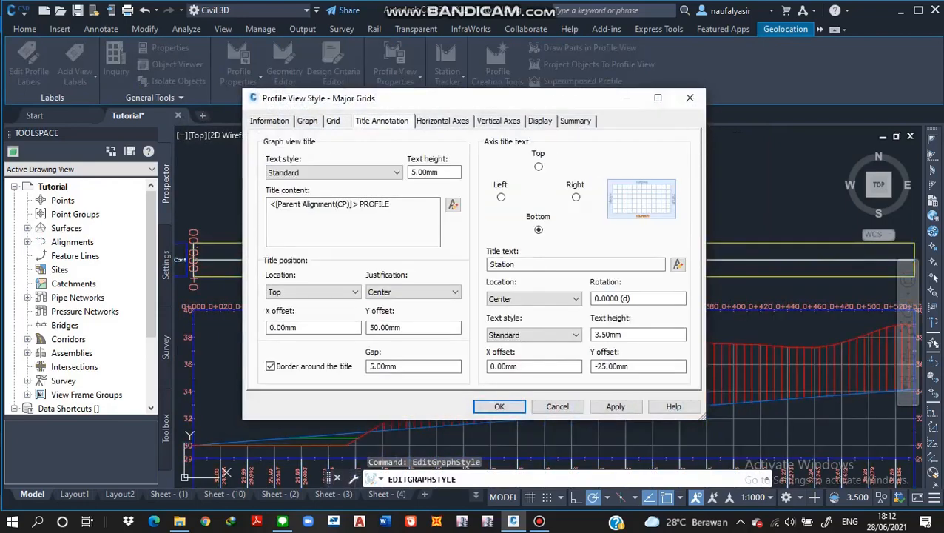
{"action": "left_click_drag", "start_coordinate": [392, 205], "coordinate": [269, 205]}
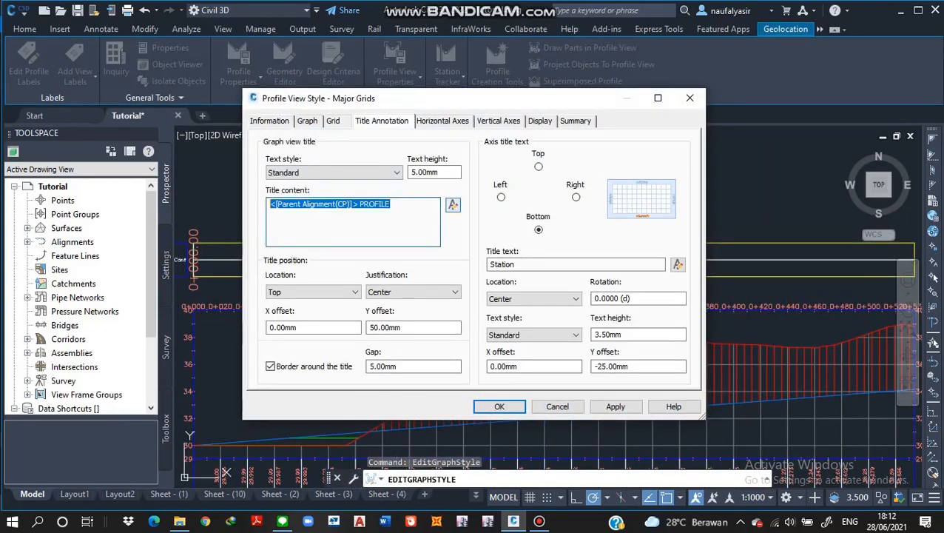
{"action": "left_click", "coordinate": [453, 205]}
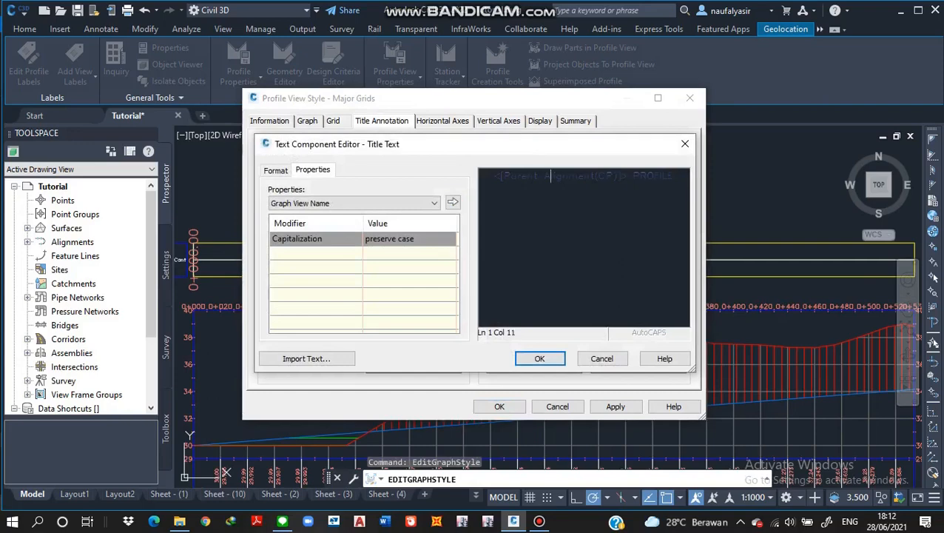
{"action": "key", "text": "ctrl+a"}
{"action": "key", "text": "Delete"}
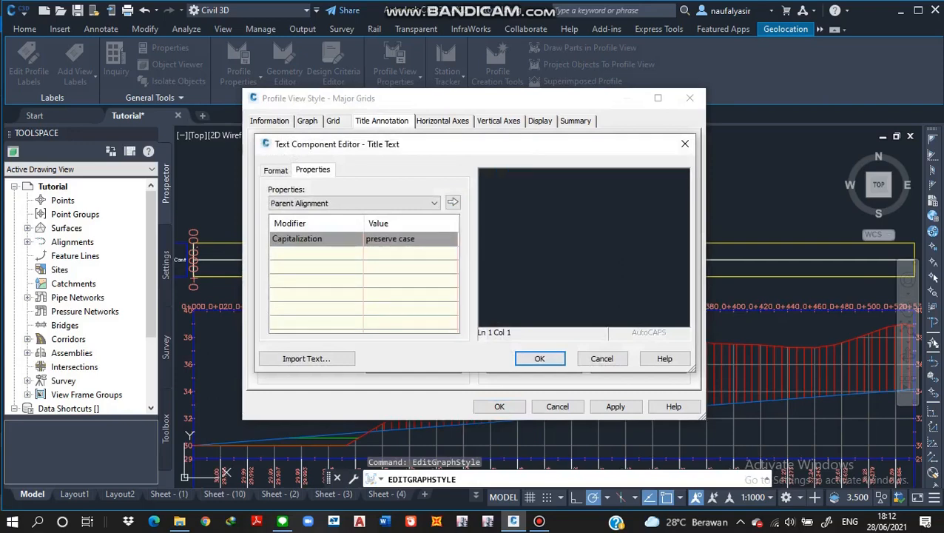
{"action": "key", "text": "Return"}
Step: Clear the bottom axis title text in the Major Grids style's title annotation, and accept the style
{"action": "left_click", "coordinate": [678, 264]}
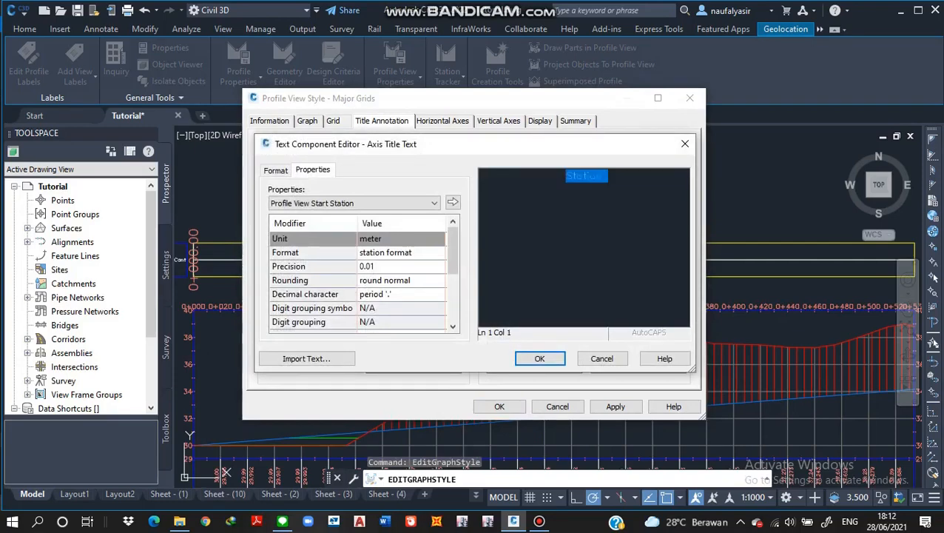
{"action": "key", "text": "Return"}
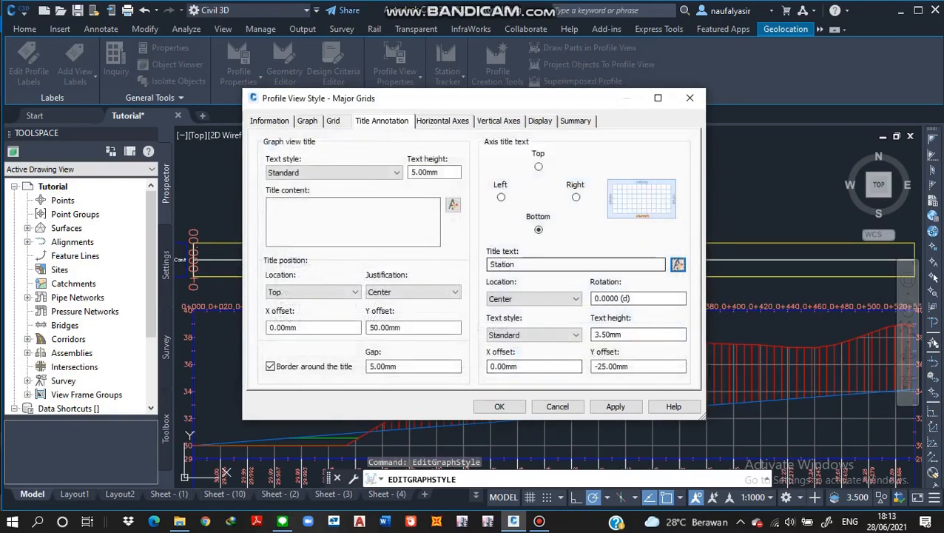
{"action": "key", "text": "Return"}
{"action": "key", "text": "Tab"}
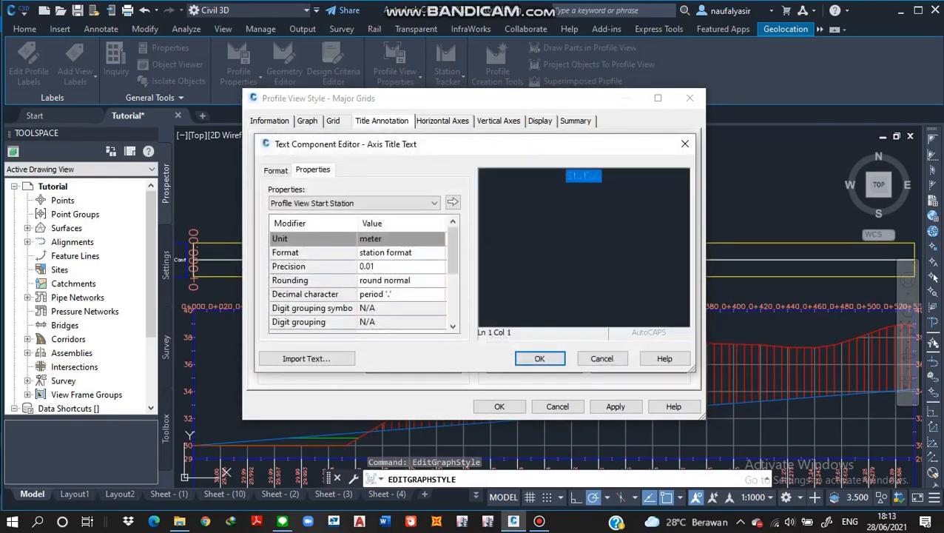
{"action": "key", "text": "Return"}
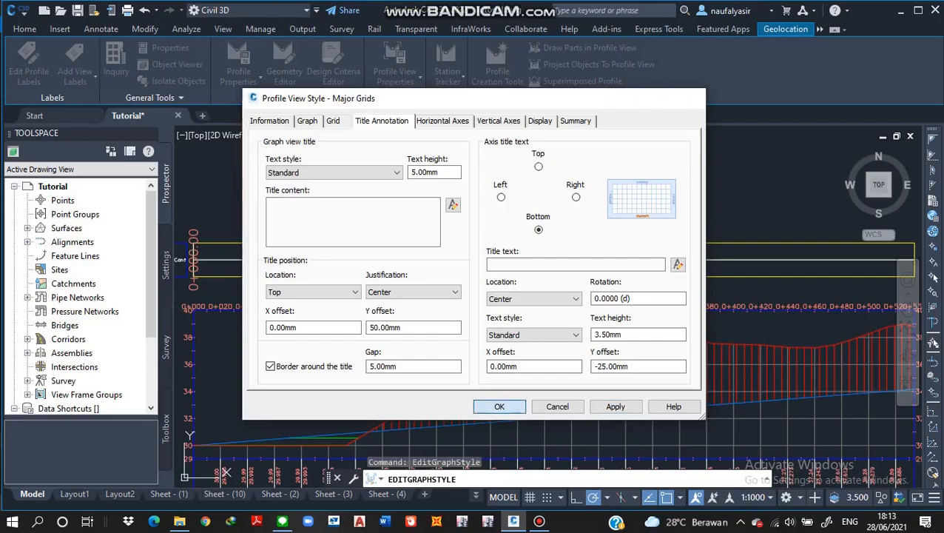
{"action": "key", "text": "Return"}
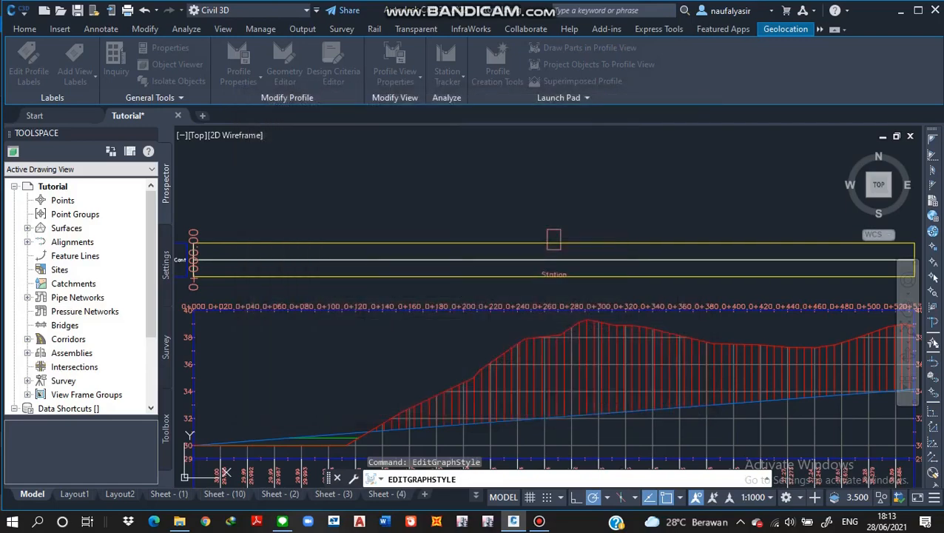
Step: Reopen the first profile view's style for editing
{"action": "left_click", "coordinate": [560, 250]}
{"action": "right_click", "coordinate": [560, 250]}
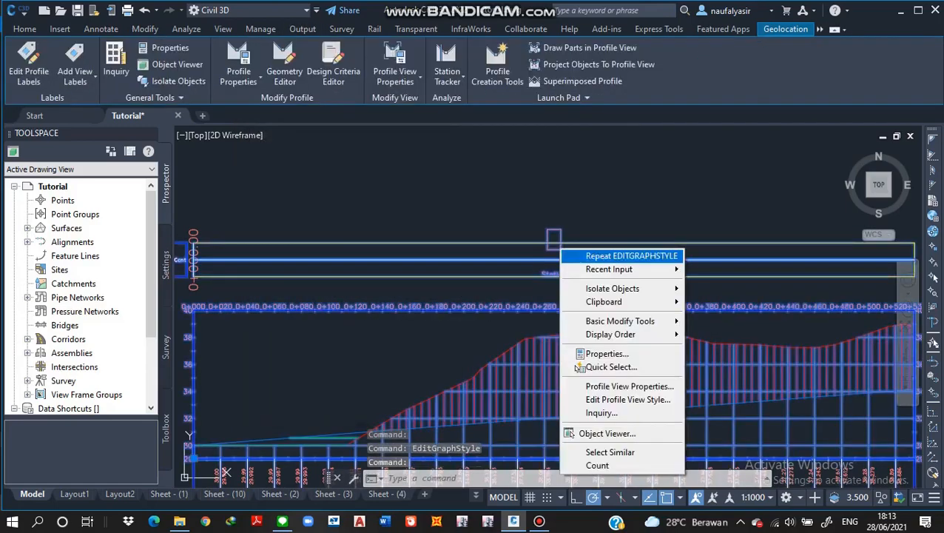
Step: Turn off the border around the graph view title in the profile view's style and apply the change
{"action": "left_click", "coordinate": [627, 400]}
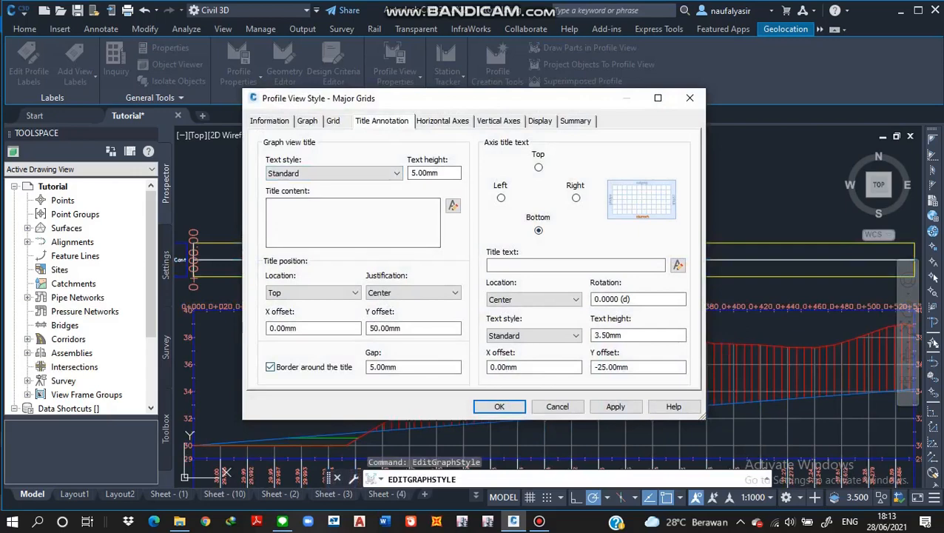
{"action": "left_click", "coordinate": [270, 366]}
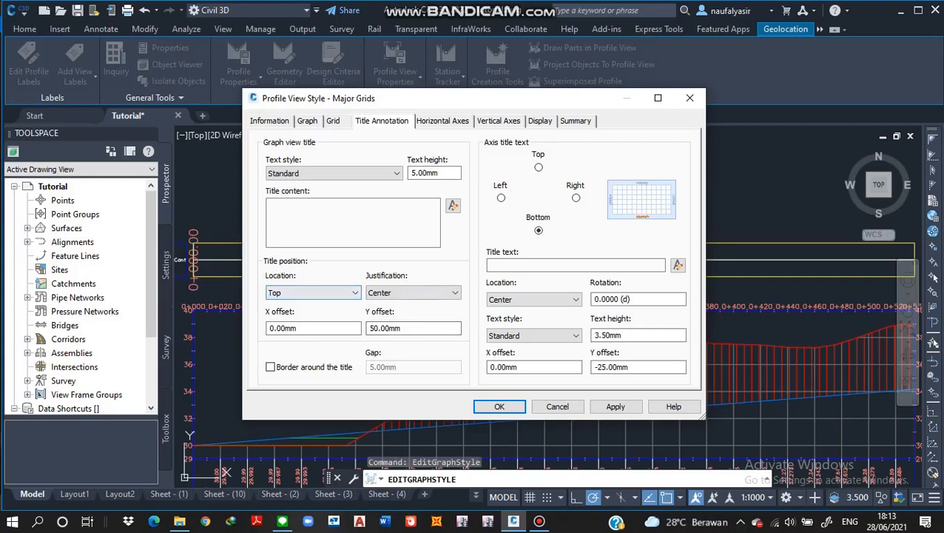
{"action": "key", "text": "ctrl+Tab"}
{"action": "key", "text": "ctrl+shift+Tab"}
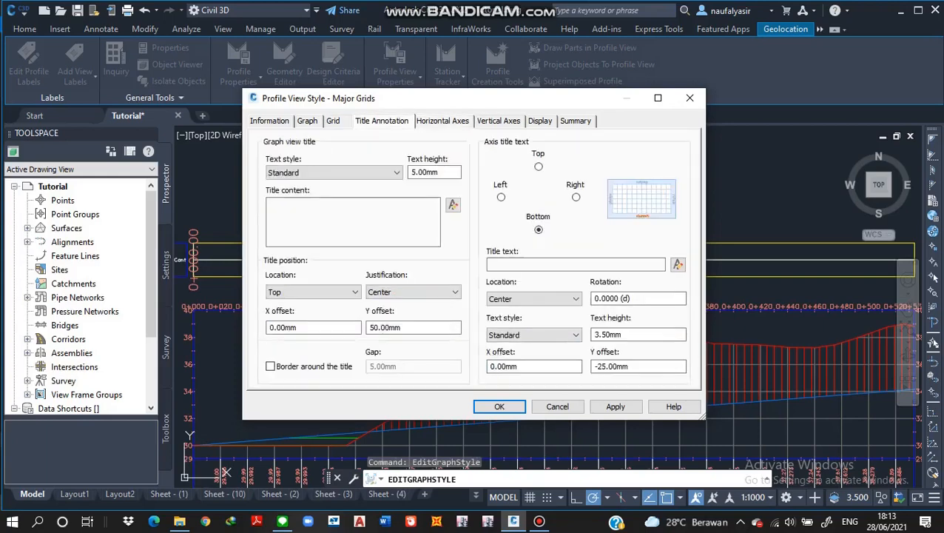
{"action": "key", "text": "ctrl+shift+Tab"}
{"action": "key", "text": "ctrl+Tab"}
{"action": "key", "text": "shift+Tab"}
{"action": "key", "text": "shift+Tab"}
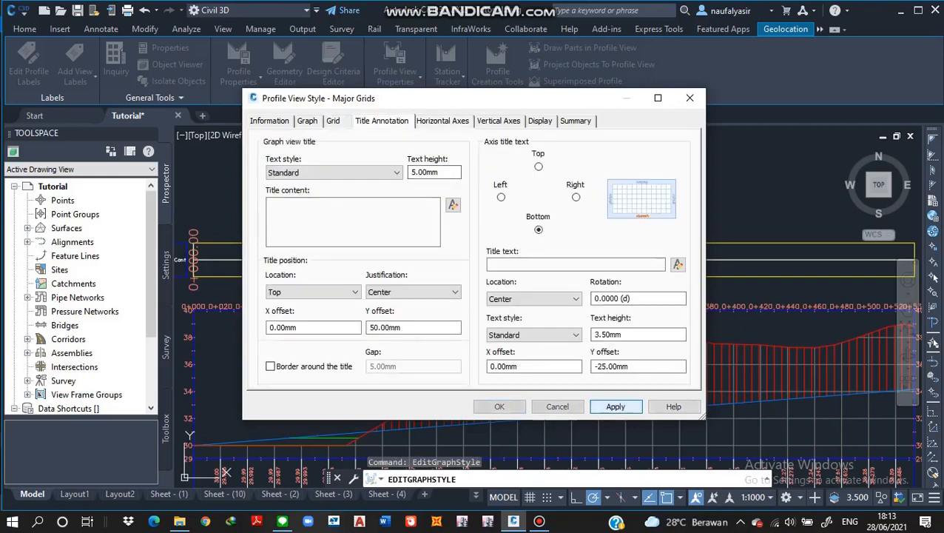
Step: Clear the Station title text of the top axis in the Major Grids style and accept the style changes
{"action": "left_click_drag", "start_coordinate": [508, 100], "coordinate": [274, 72]}
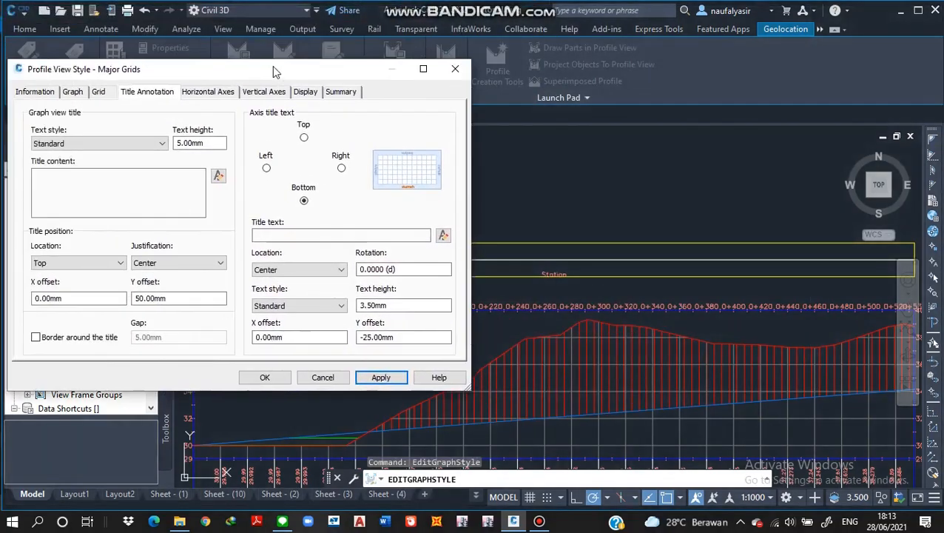
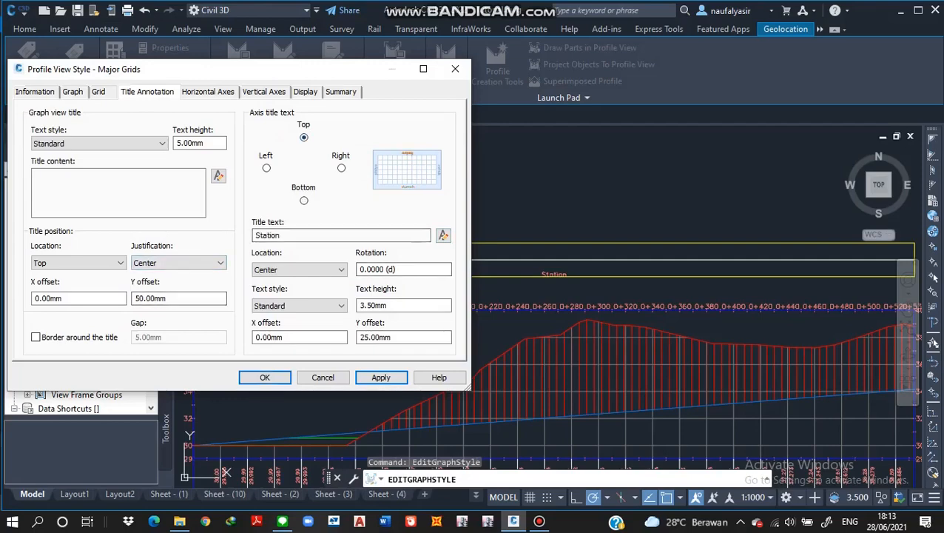
{"action": "left_click", "coordinate": [443, 234]}
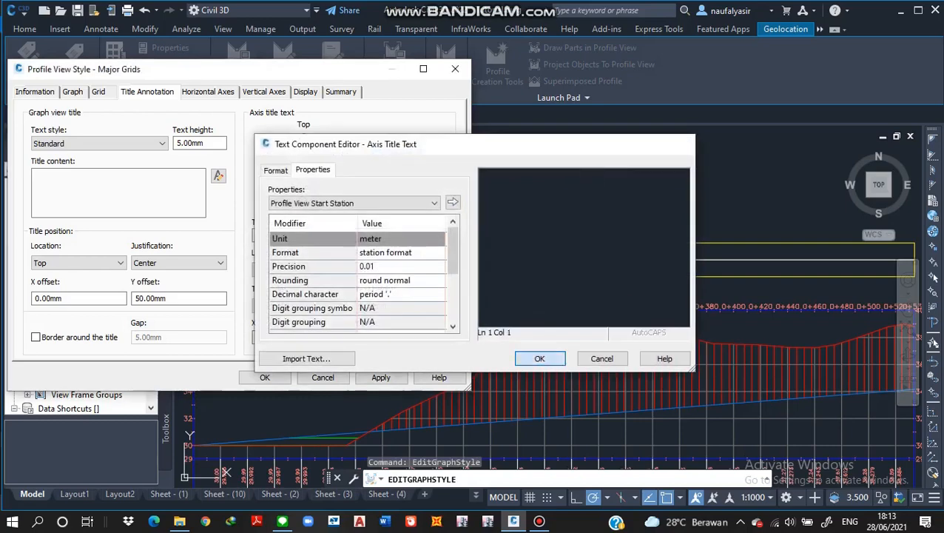
{"action": "left_click", "coordinate": [539, 358]}
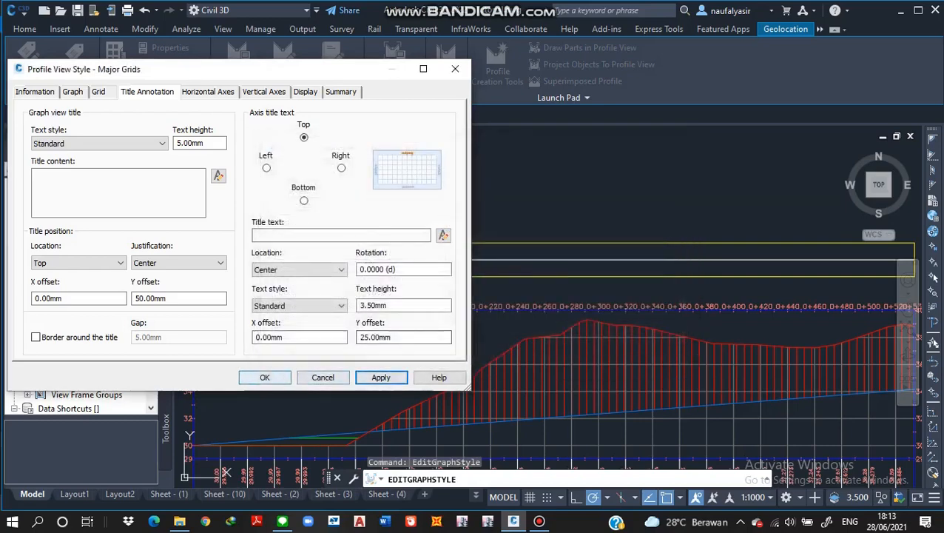
{"action": "left_click", "coordinate": [264, 377]}
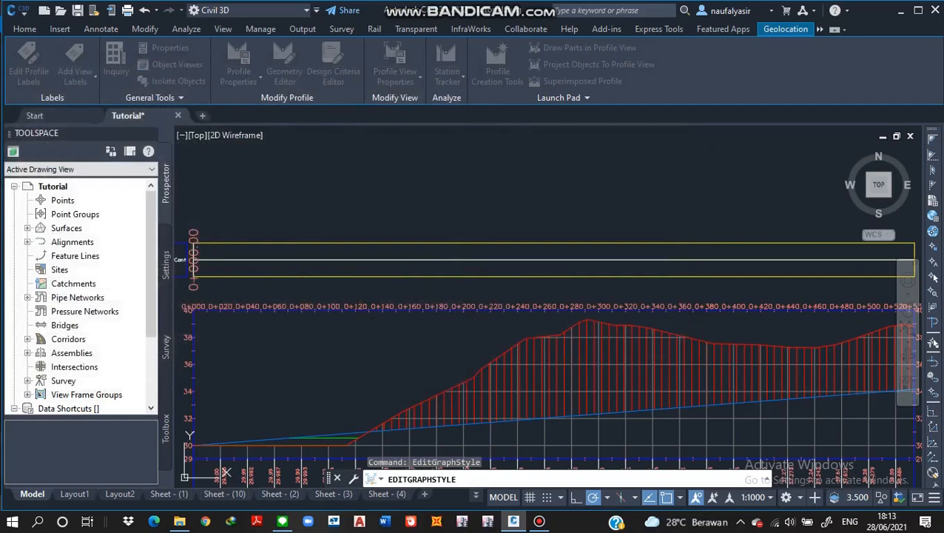
{"action": "scroll", "coordinate": [510, 318], "scroll_direction": "down", "scroll_amount": 2}
{"action": "key", "text": "Escape"}
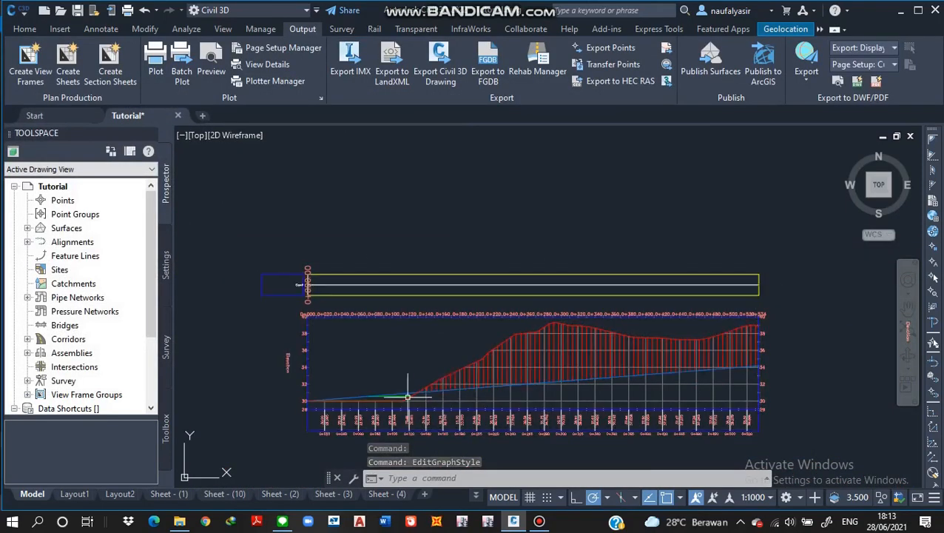
Step: Open the band settings in the properties of the hatched profile view, with the location set to Bottom of profile view
{"action": "middle_click_drag", "start_coordinate": [450, 340], "coordinate": [402, 312]}
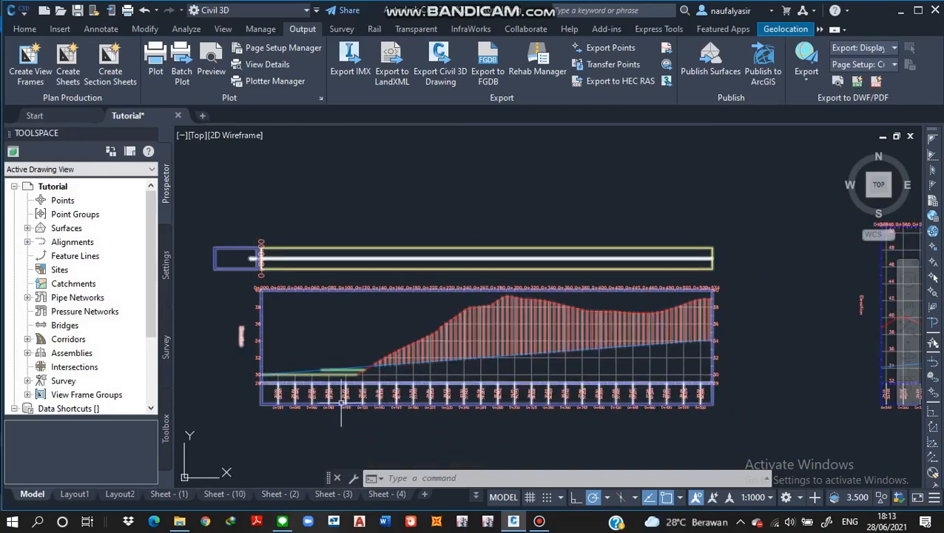
{"action": "scroll", "coordinate": [404, 362], "scroll_direction": "down", "scroll_amount": 2}
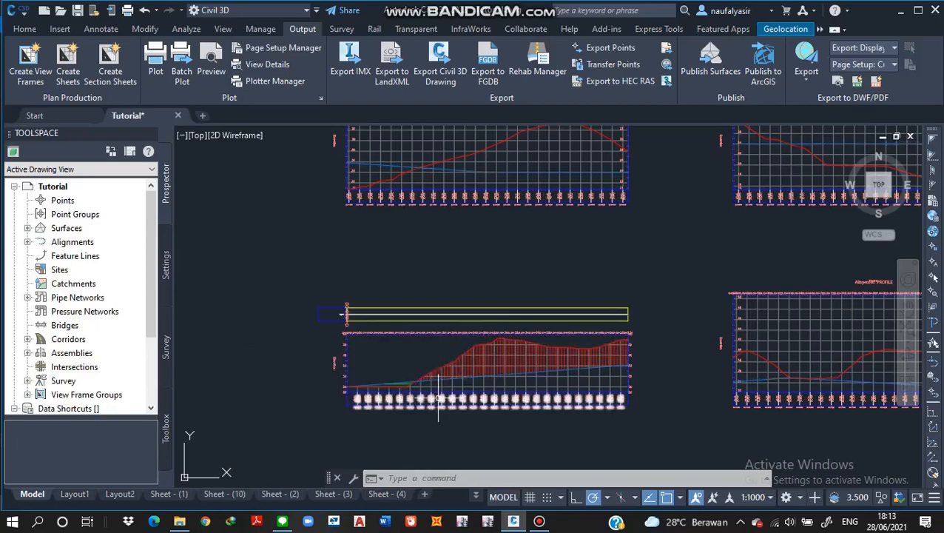
{"action": "scroll", "coordinate": [488, 351], "scroll_direction": "up", "scroll_amount": 2}
{"action": "middle_click_drag", "start_coordinate": [511, 367], "coordinate": [511, 318]}
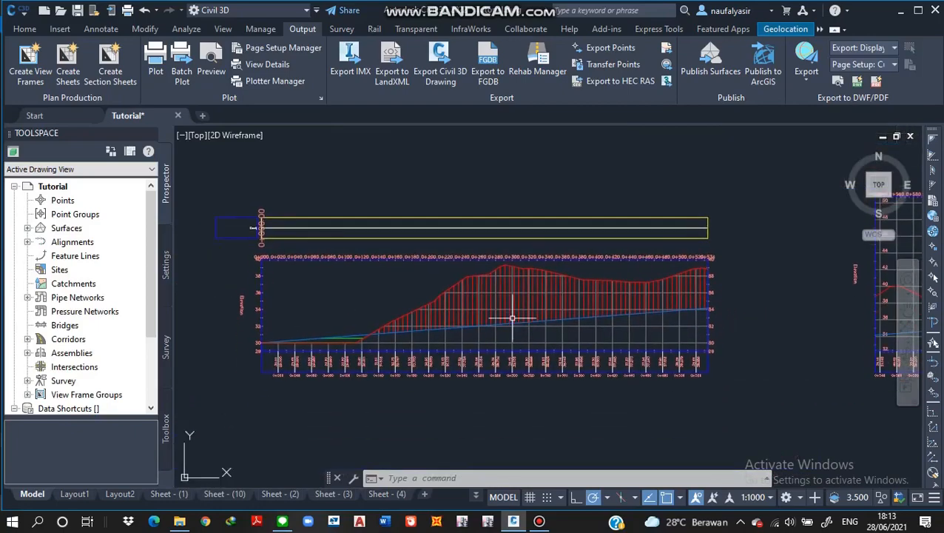
{"action": "scroll", "coordinate": [341, 366], "scroll_direction": "up", "scroll_amount": 8}
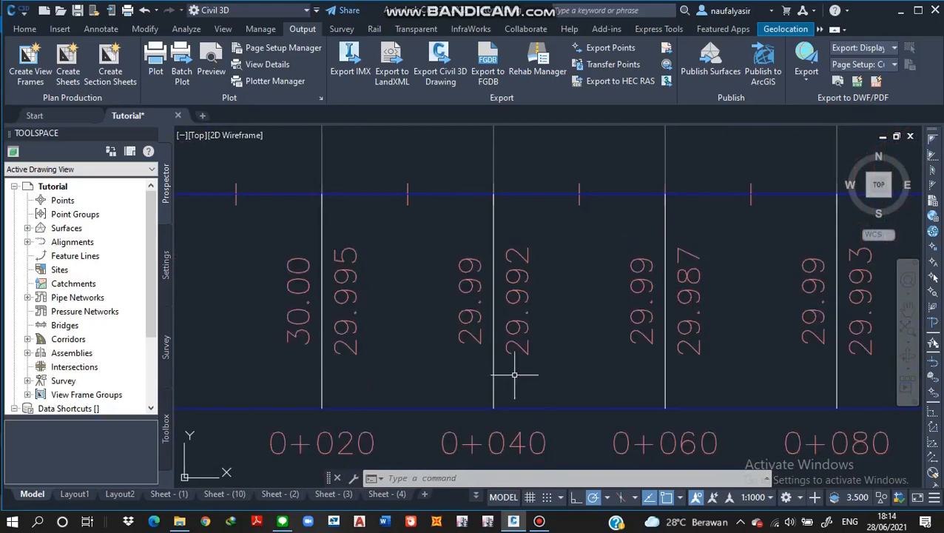
{"action": "scroll", "coordinate": [524, 375], "scroll_direction": "down", "scroll_amount": 2}
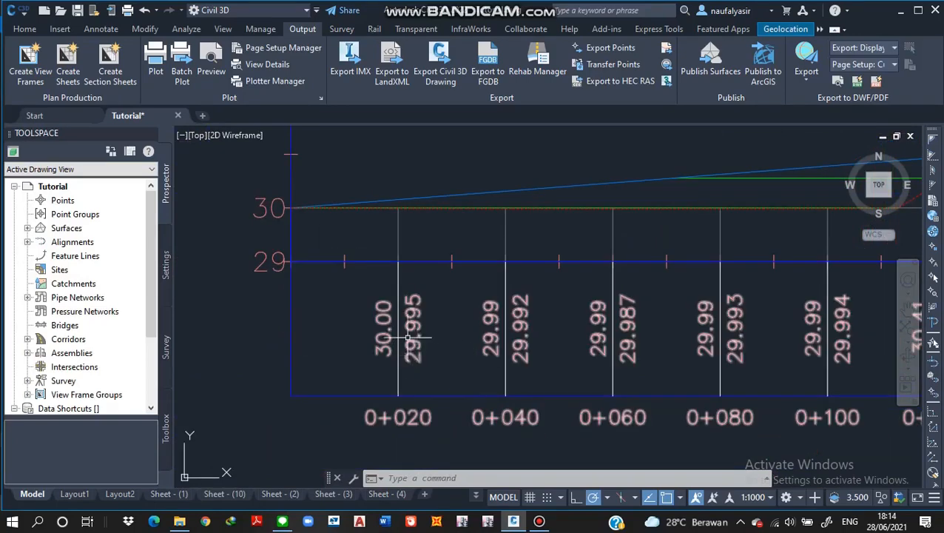
{"action": "scroll", "coordinate": [507, 342], "scroll_direction": "up", "scroll_amount": 4}
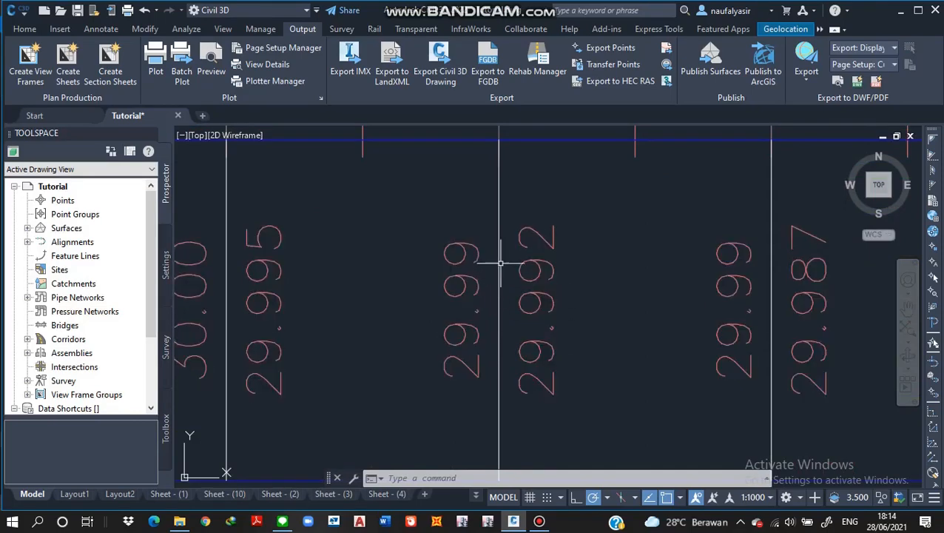
{"action": "left_click", "coordinate": [500, 231]}
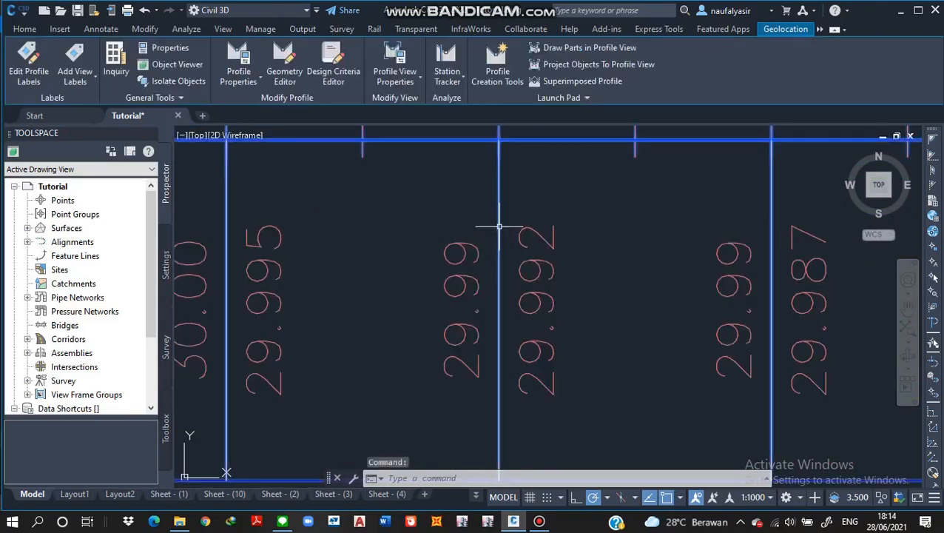
{"action": "right_click", "coordinate": [500, 228]}
{"action": "left_click", "coordinate": [568, 365]}
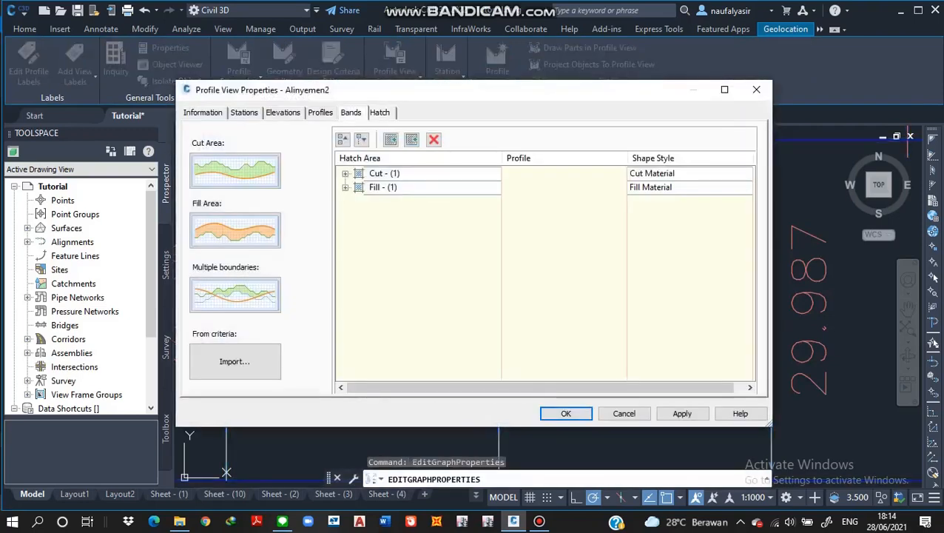
{"action": "left_click", "coordinate": [351, 113]}
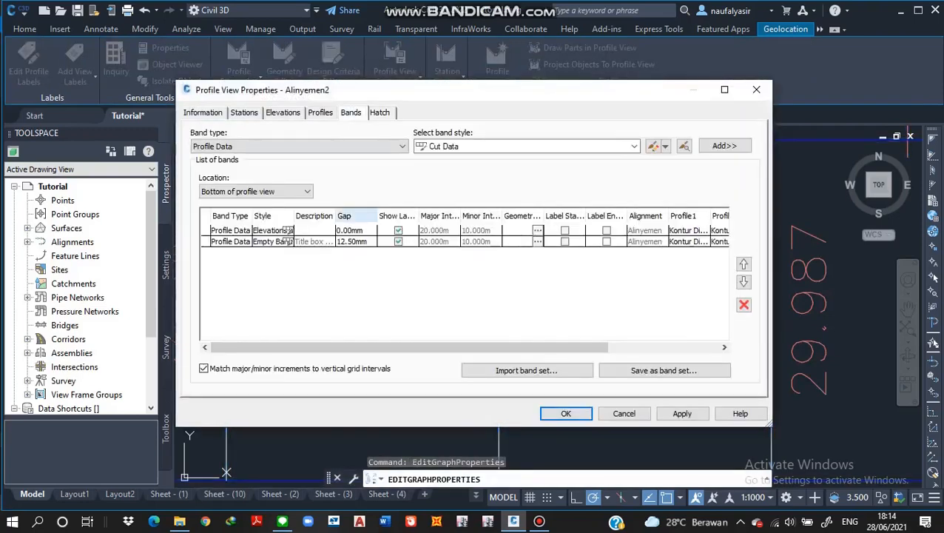
{"action": "left_click", "coordinate": [275, 191]}
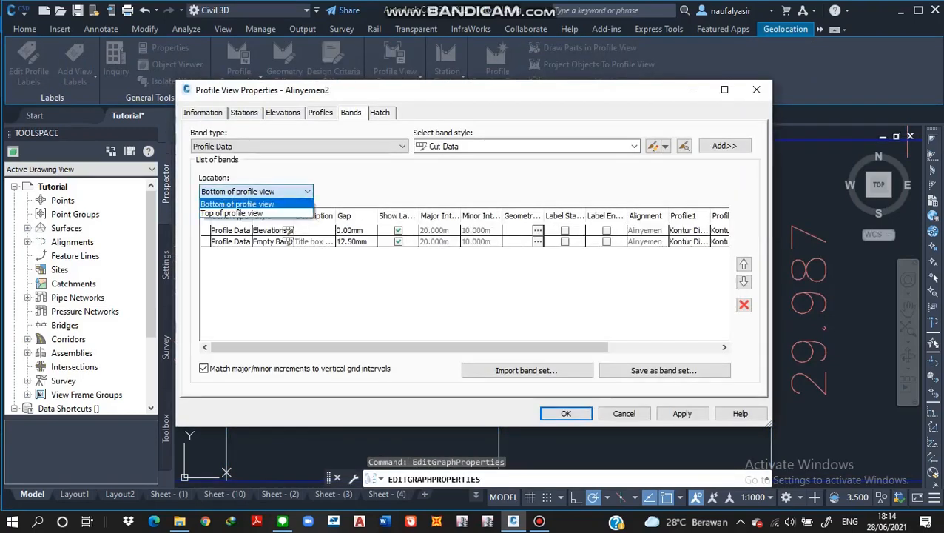
{"action": "left_click", "coordinate": [255, 203]}
Step: Set Profile2 to Alinyemen Vertikal for both the elevation band and the empty band
{"action": "left_click_drag", "start_coordinate": [409, 347], "coordinate": [519, 347]}
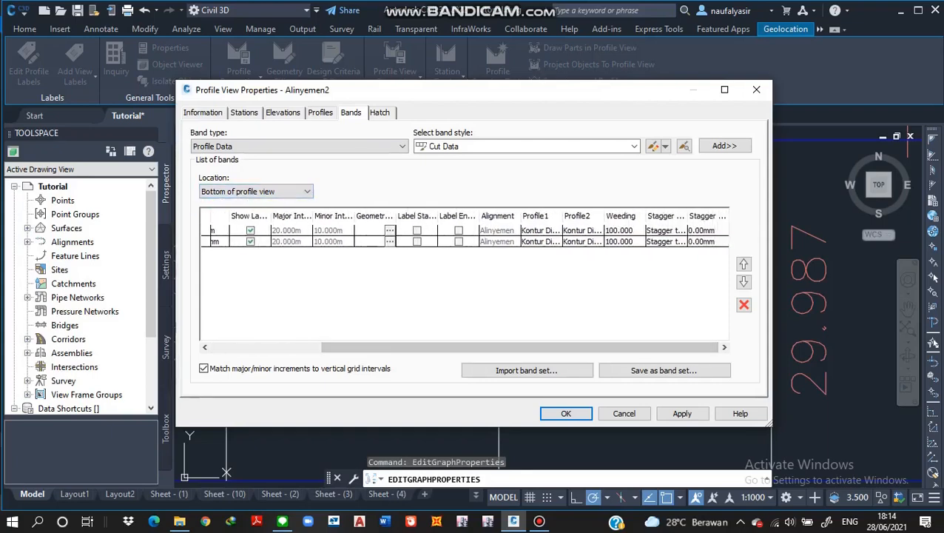
{"action": "left_click", "coordinate": [583, 231]}
{"action": "left_click", "coordinate": [584, 232]}
{"action": "left_click", "coordinate": [594, 253]}
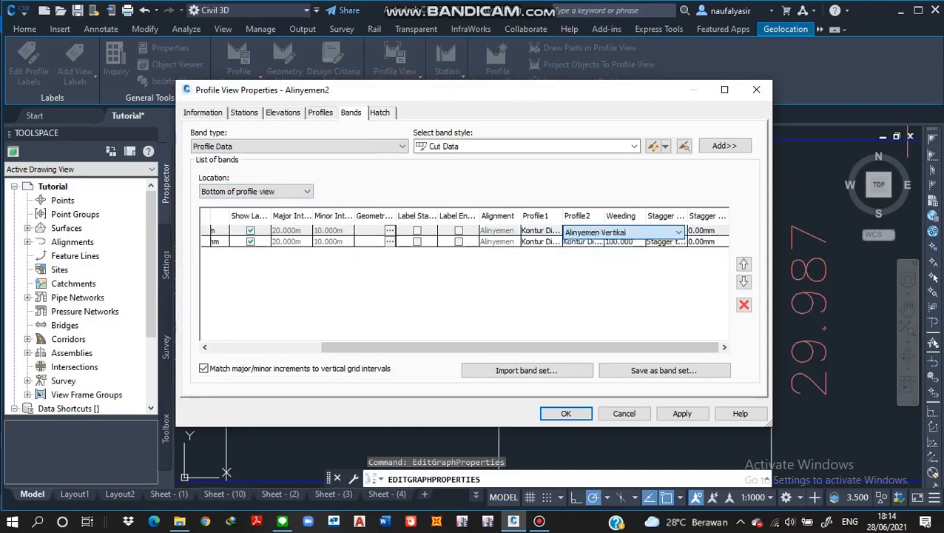
{"action": "left_click", "coordinate": [584, 242]}
{"action": "left_click", "coordinate": [584, 242]}
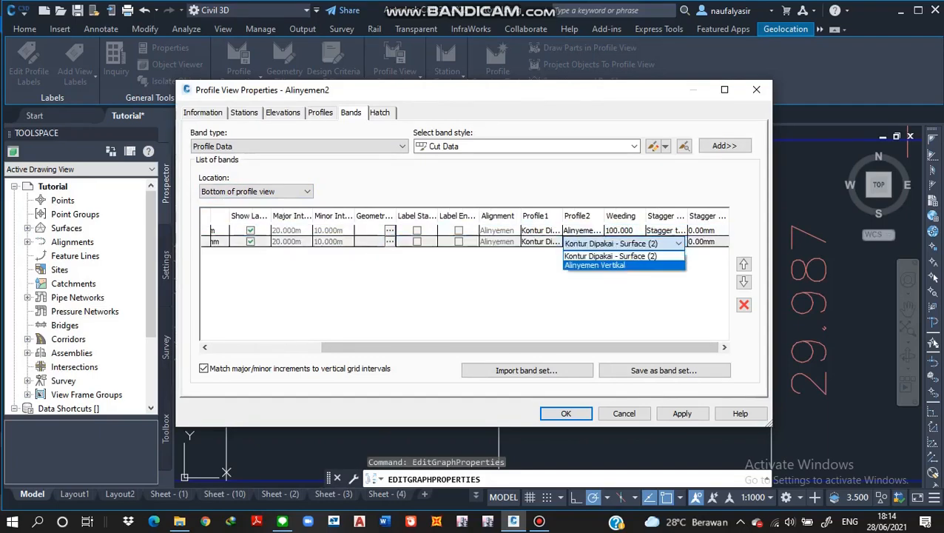
{"action": "left_click", "coordinate": [595, 265]}
Step: Set label staggering to No Staggering for both bands and apply the profile view properties
{"action": "left_click", "coordinate": [666, 231]}
{"action": "left_click", "coordinate": [665, 231]}
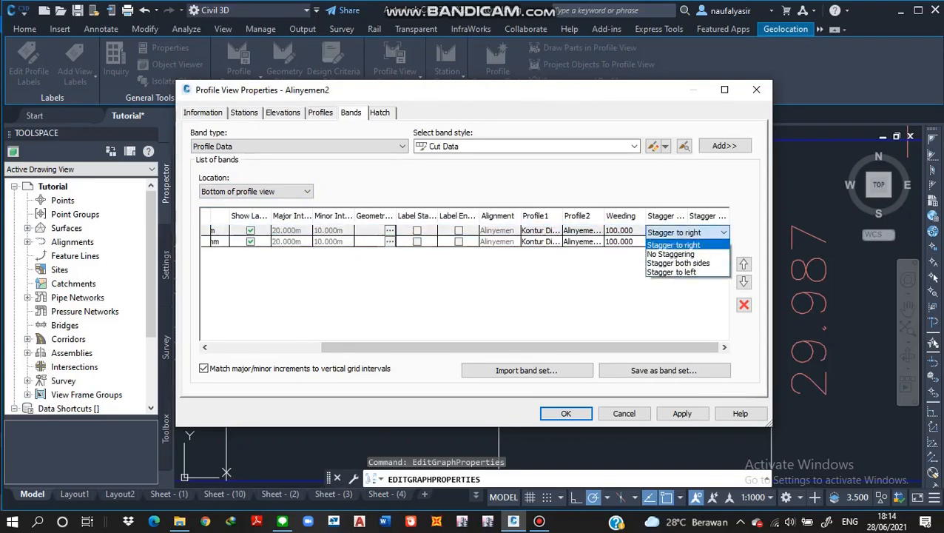
{"action": "left_click", "coordinate": [670, 254]}
{"action": "left_click", "coordinate": [666, 242]}
{"action": "left_click", "coordinate": [666, 242]}
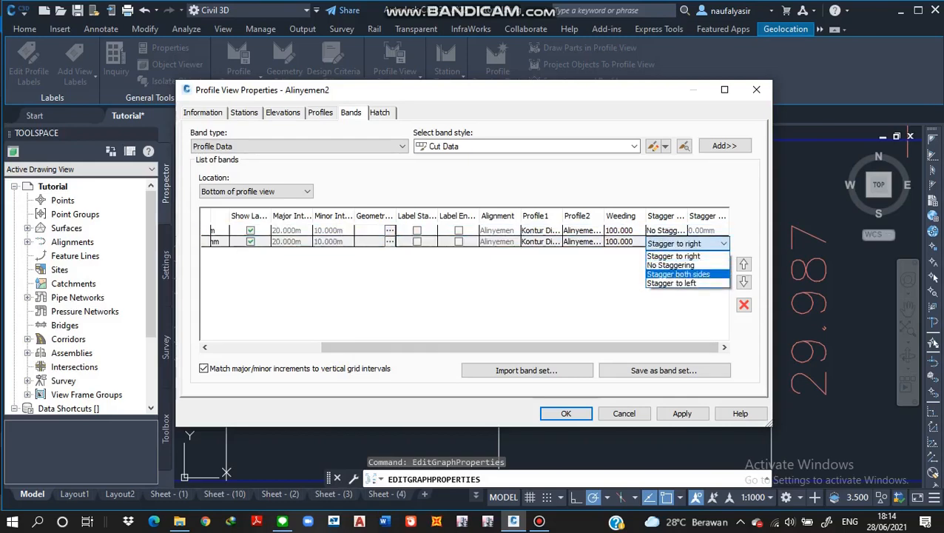
{"action": "key", "text": "Return"}
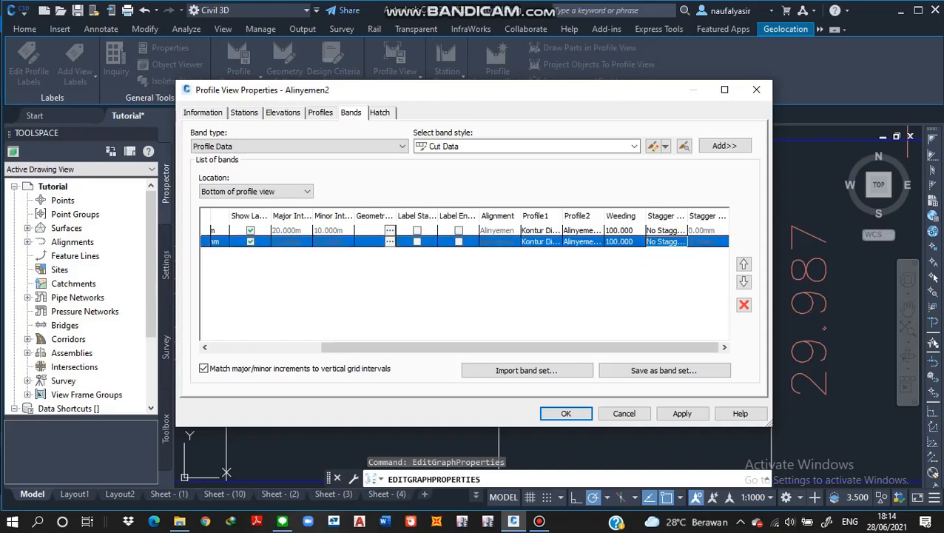
{"action": "left_click", "coordinate": [682, 414]}
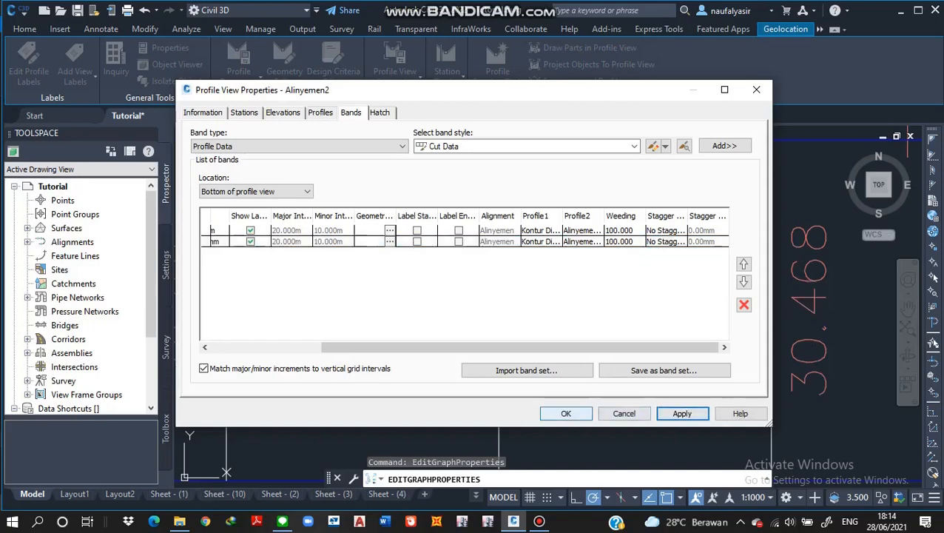
{"action": "left_click", "coordinate": [566, 414]}
Step: Examine the elevation labels in the bottom band along the whole profile view
{"action": "scroll", "coordinate": [587, 340], "scroll_direction": "down", "scroll_amount": 4}
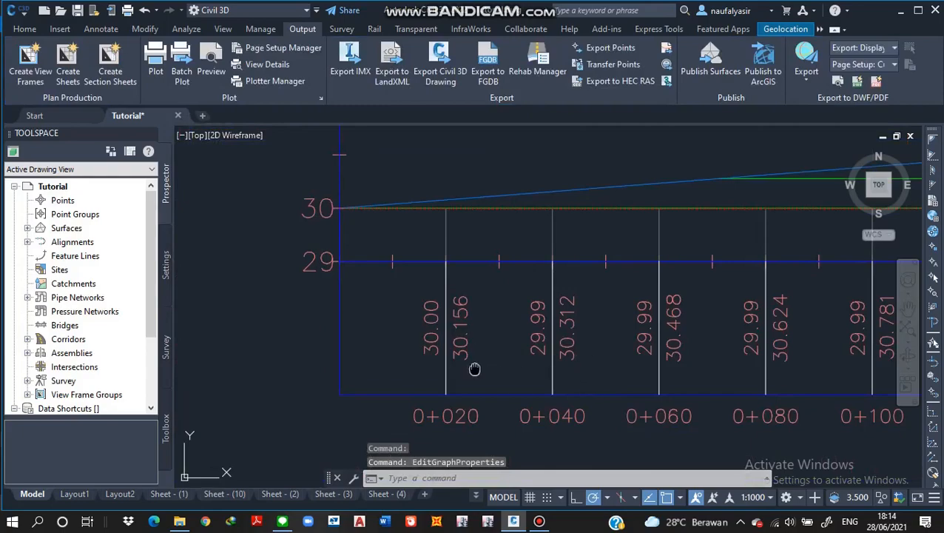
{"action": "middle_click_drag", "start_coordinate": [474, 368], "coordinate": [383, 358]}
{"action": "scroll", "coordinate": [511, 344], "scroll_direction": "down", "scroll_amount": 3}
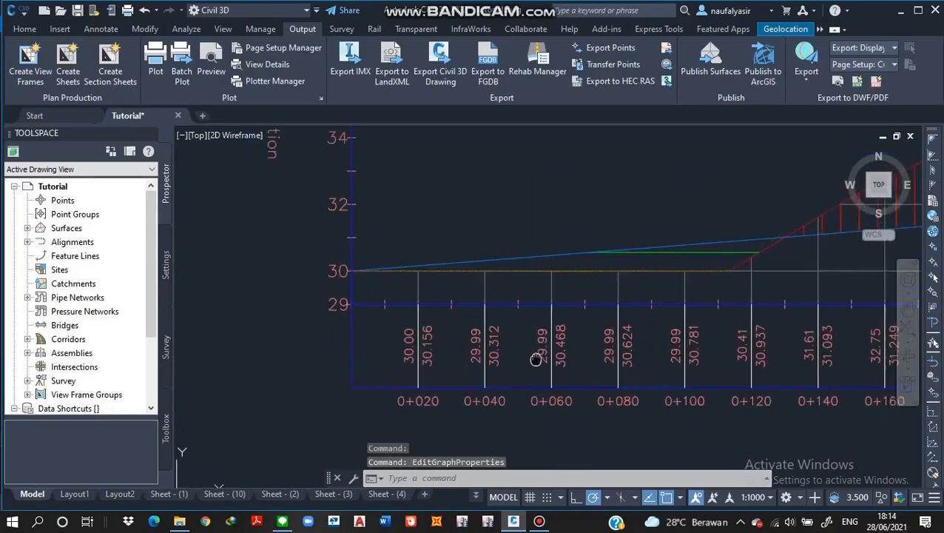
{"action": "scroll", "coordinate": [536, 358], "scroll_direction": "down", "scroll_amount": 6}
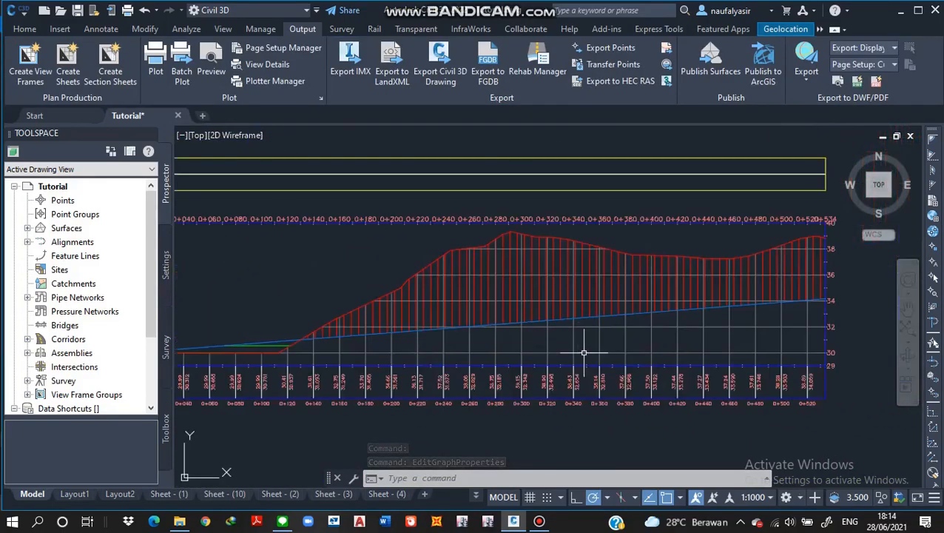
{"action": "scroll", "coordinate": [583, 353], "scroll_direction": "down", "scroll_amount": 2}
{"action": "scroll", "coordinate": [577, 348], "scroll_direction": "up", "scroll_amount": 3}
{"action": "scroll", "coordinate": [573, 343], "scroll_direction": "down", "scroll_amount": 3}
{"action": "scroll", "coordinate": [566, 338], "scroll_direction": "up", "scroll_amount": 2}
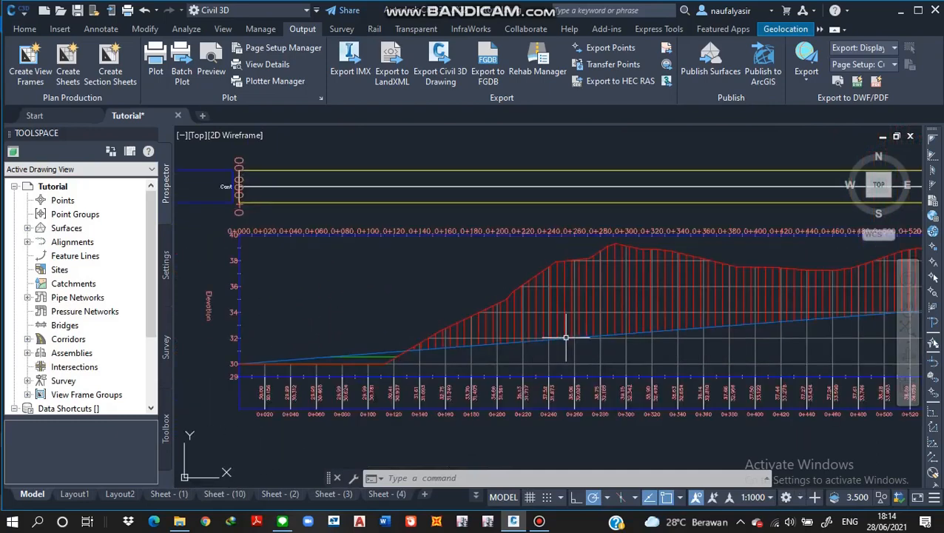
{"action": "scroll", "coordinate": [566, 338], "scroll_direction": "down", "scroll_amount": 2}
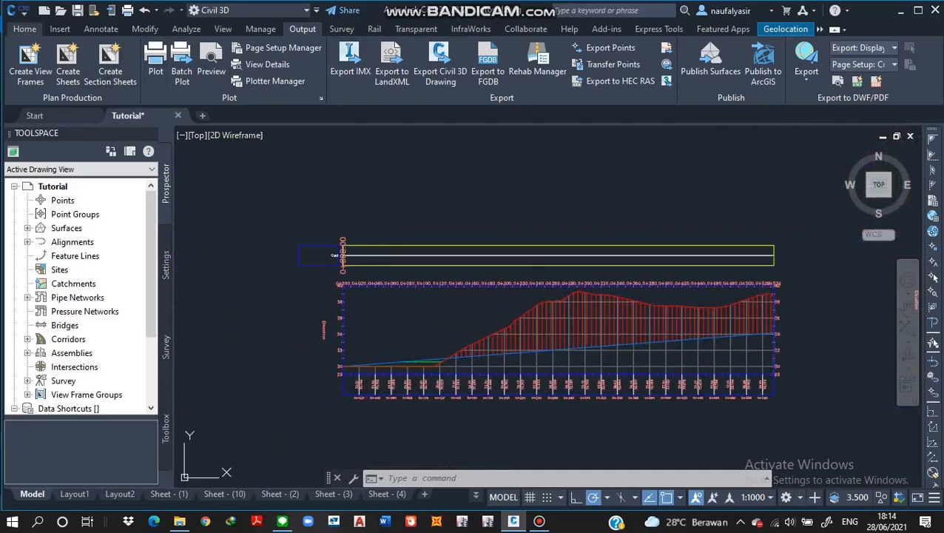
Step: Draw a sloping line below the blue design profile near station 0+520, ending in a short arrowhead barb
{"action": "left_click", "coordinate": [24, 29]}
{"action": "left_click", "coordinate": [533, 48]}
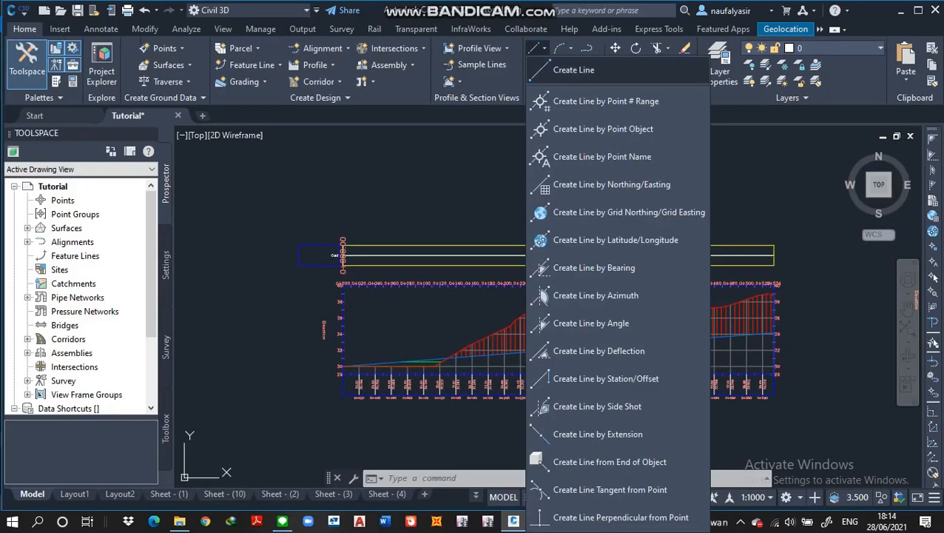
{"action": "left_click", "coordinate": [568, 70]}
{"action": "scroll", "coordinate": [625, 359], "scroll_direction": "up", "scroll_amount": 2}
{"action": "scroll", "coordinate": [625, 359], "scroll_direction": "down", "scroll_amount": 3}
{"action": "scroll", "coordinate": [624, 362], "scroll_direction": "up", "scroll_amount": 2}
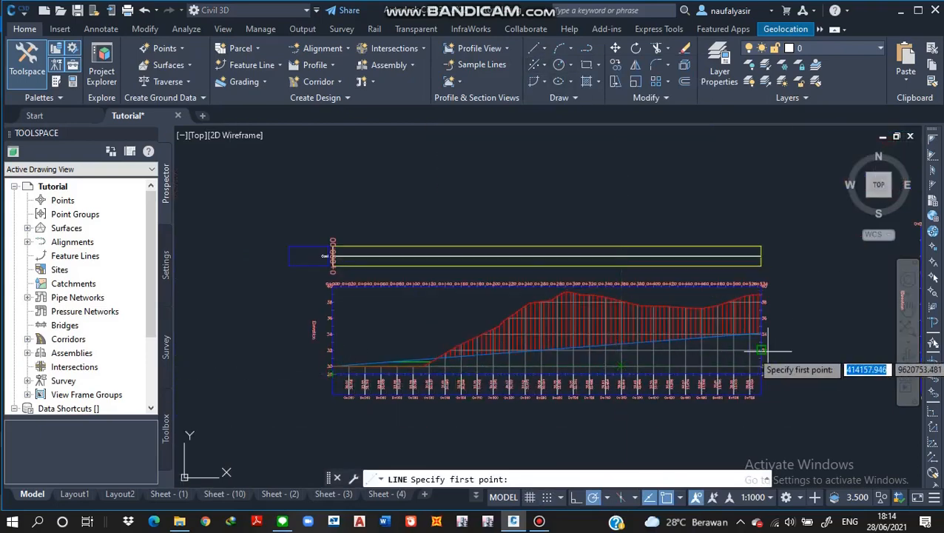
{"action": "scroll", "coordinate": [744, 353], "scroll_direction": "up", "scroll_amount": 4}
{"action": "scroll", "coordinate": [734, 348], "scroll_direction": "down", "scroll_amount": 3}
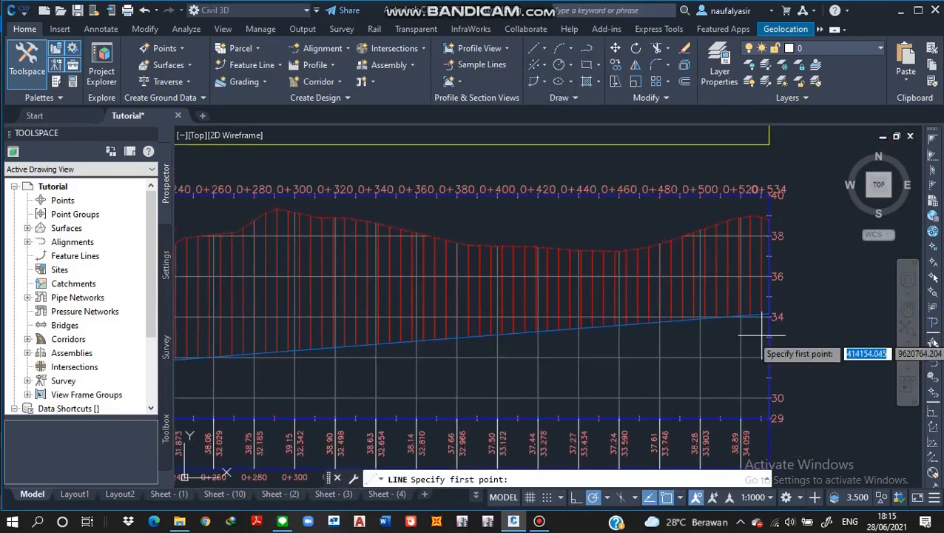
{"action": "scroll", "coordinate": [754, 326], "scroll_direction": "up", "scroll_amount": 4}
{"action": "left_click", "coordinate": [767, 320]}
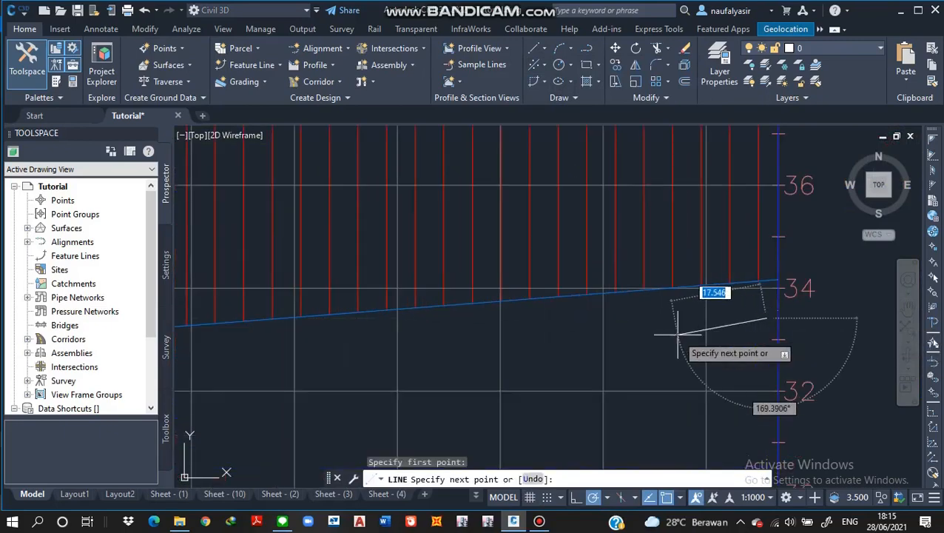
{"action": "scroll", "coordinate": [675, 334], "scroll_direction": "up", "scroll_amount": 2}
{"action": "left_click", "coordinate": [659, 329]}
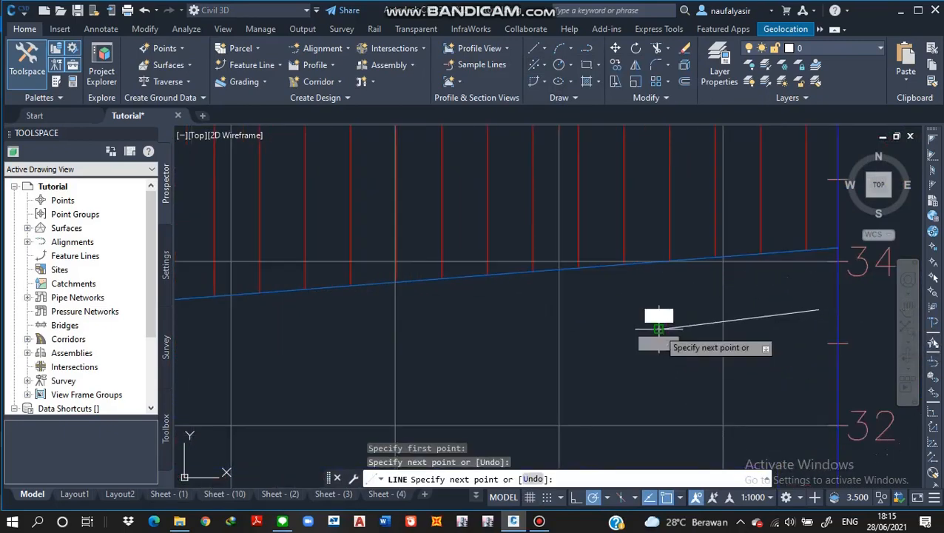
{"action": "left_click", "coordinate": [672, 318]}
{"action": "key", "text": "Escape"}
Step: Mirror the short barb about the long sloping line, keeping the original, to complete the arrowhead
{"action": "left_click", "coordinate": [672, 318]}
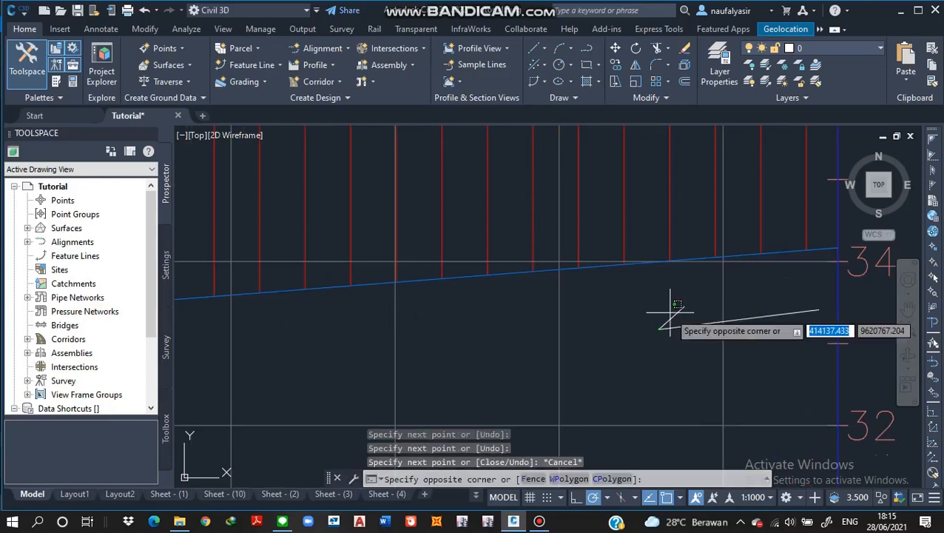
{"action": "left_click", "coordinate": [686, 324]}
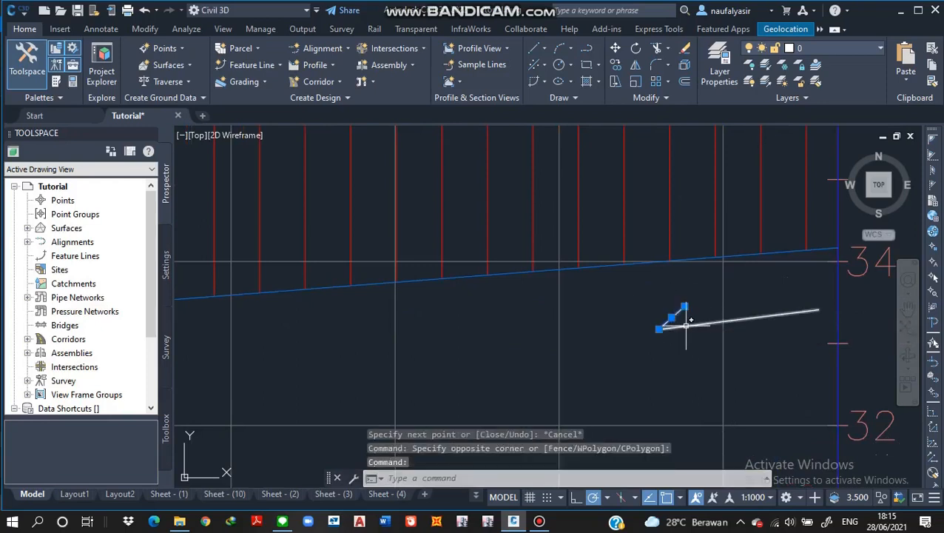
{"action": "type", "text": "mi"}
{"action": "key", "text": "Return"}
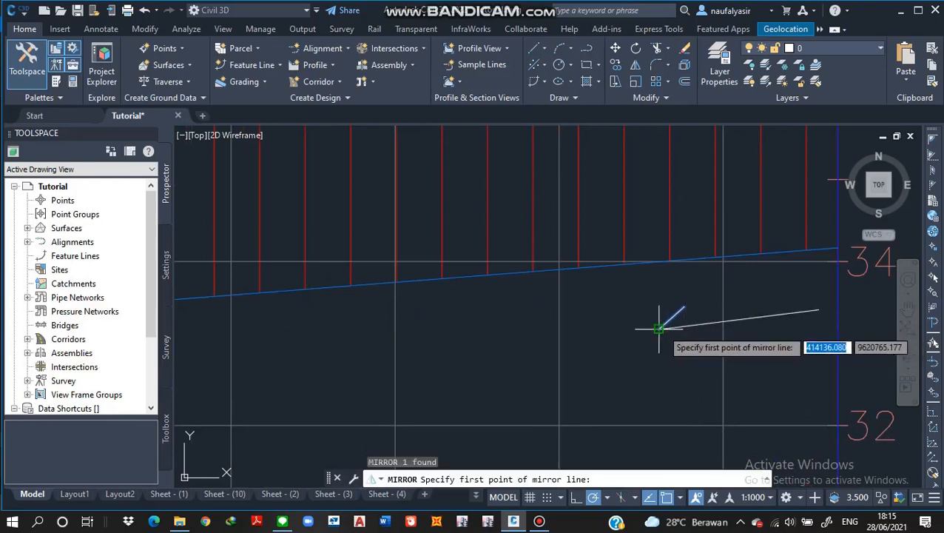
{"action": "left_click", "coordinate": [658, 329]}
{"action": "left_click", "coordinate": [776, 319]}
{"action": "key", "text": "Return"}
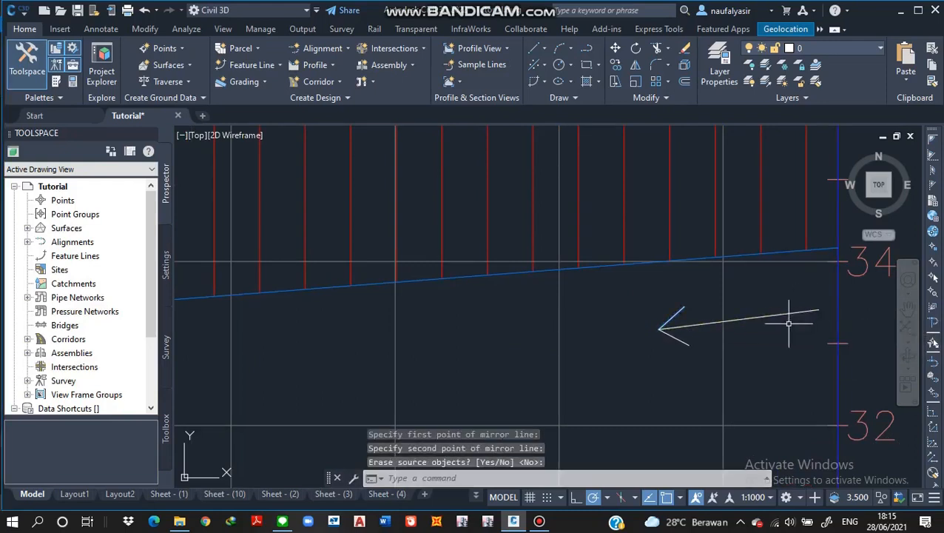
Step: Group the three lines of the arrow into one object
{"action": "left_click", "coordinate": [688, 348]}
{"action": "left_click", "coordinate": [668, 329]}
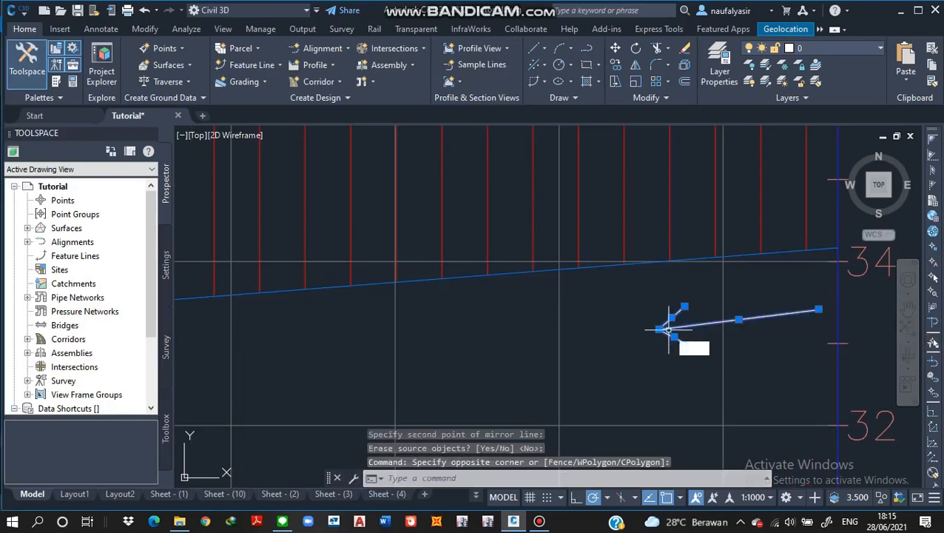
{"action": "type", "text": "g"}
{"action": "key", "text": "Return"}
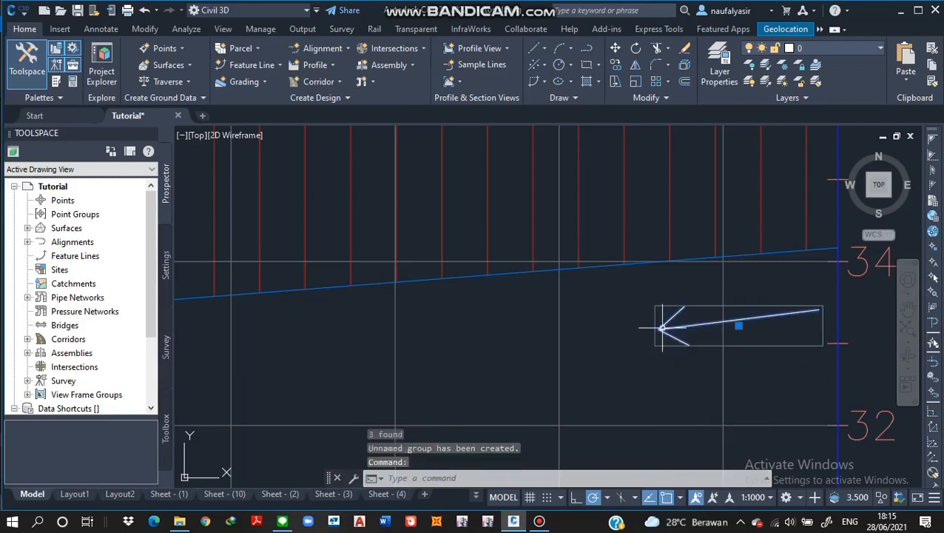
Step: Copy the grouped arrow from its tail end to two spots below the design profile, near stations 0+490 and 0+450
{"action": "type", "text": "co"}
{"action": "key", "text": "Return"}
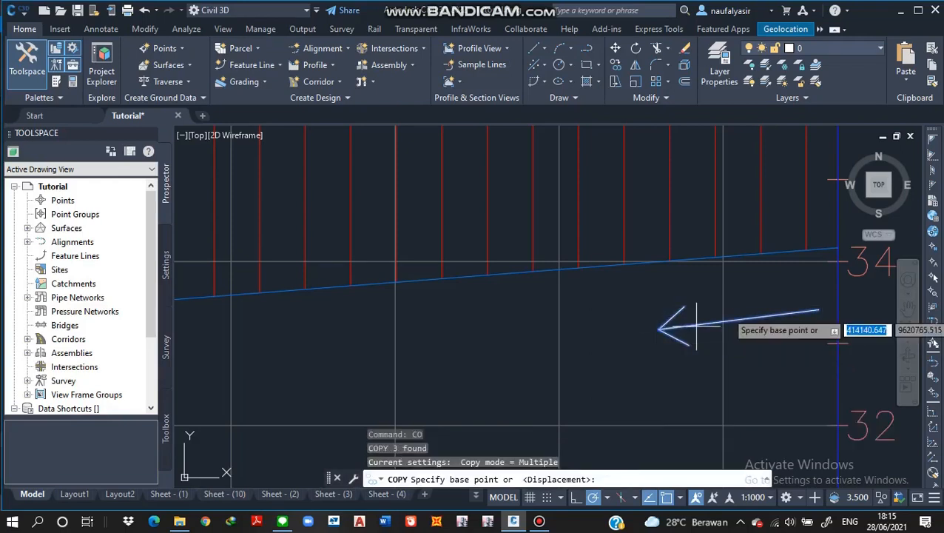
{"action": "left_click", "coordinate": [817, 310]}
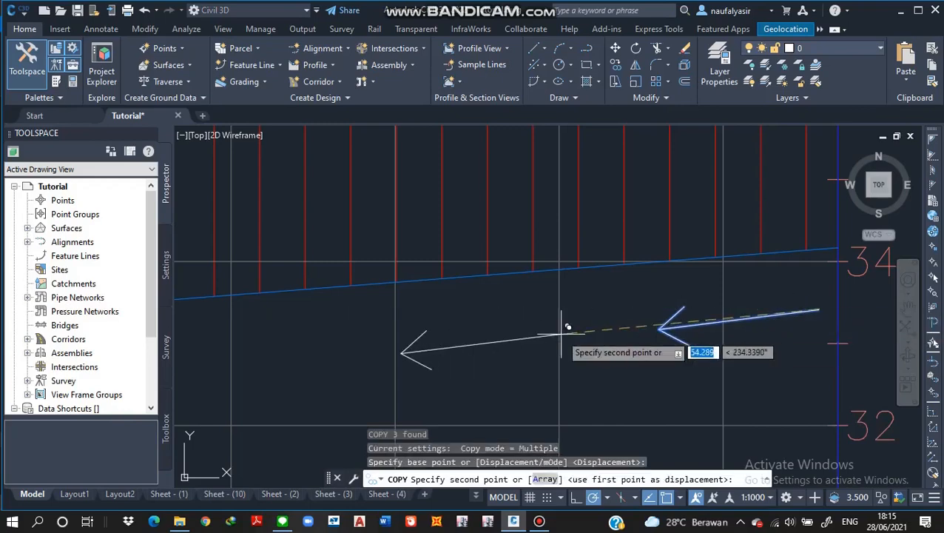
{"action": "middle_click_drag", "start_coordinate": [560, 334], "coordinate": [697, 244]}
{"action": "left_click", "coordinate": [679, 237]}
{"action": "scroll", "coordinate": [613, 260], "scroll_direction": "down", "scroll_amount": 3}
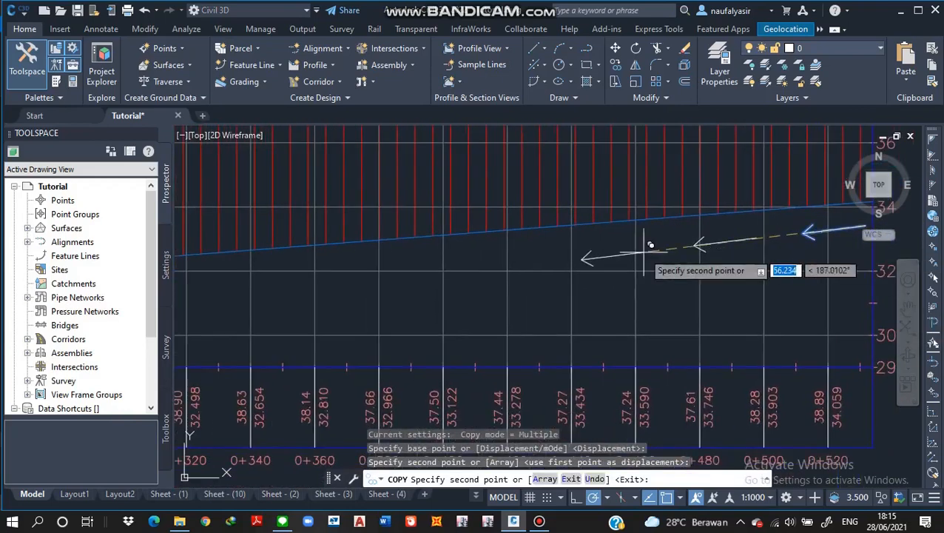
{"action": "left_click", "coordinate": [632, 244]}
{"action": "scroll", "coordinate": [633, 251], "scroll_direction": "down", "scroll_amount": 2}
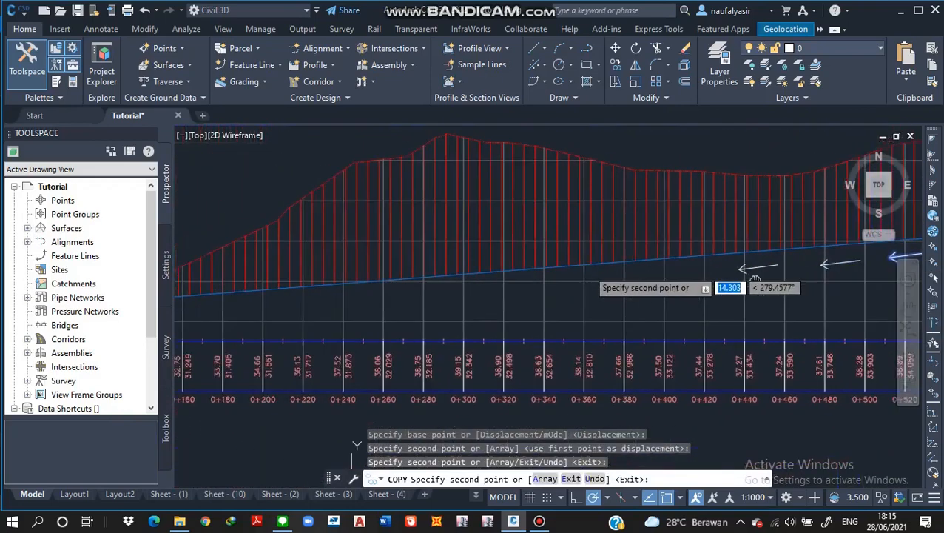
Step: Try another arrow copy near station 0+420 and erase the misplaced copy on the grid's bottom line
{"action": "left_click", "coordinate": [710, 341]}
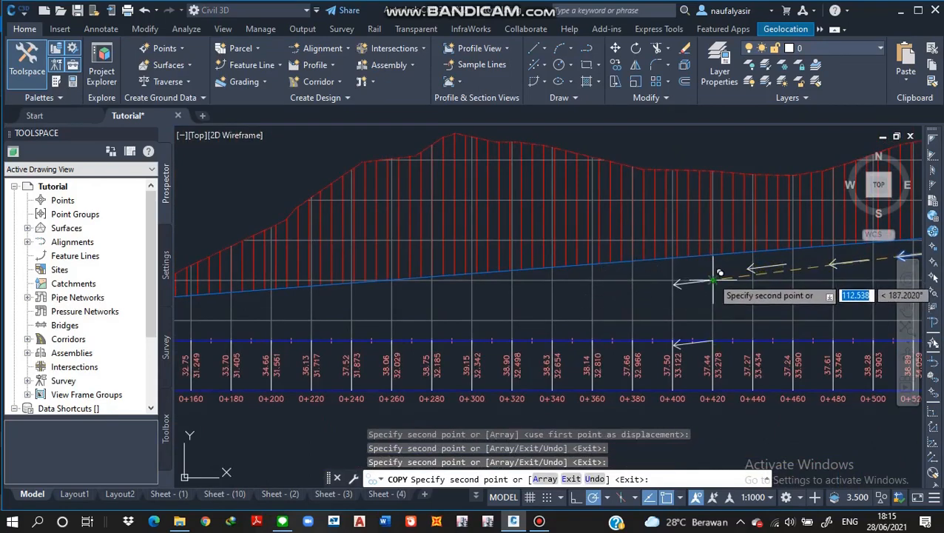
{"action": "key", "text": "Escape"}
{"action": "middle_click_drag", "start_coordinate": [751, 267], "coordinate": [716, 272]}
{"action": "key", "text": "ctrl+z"}
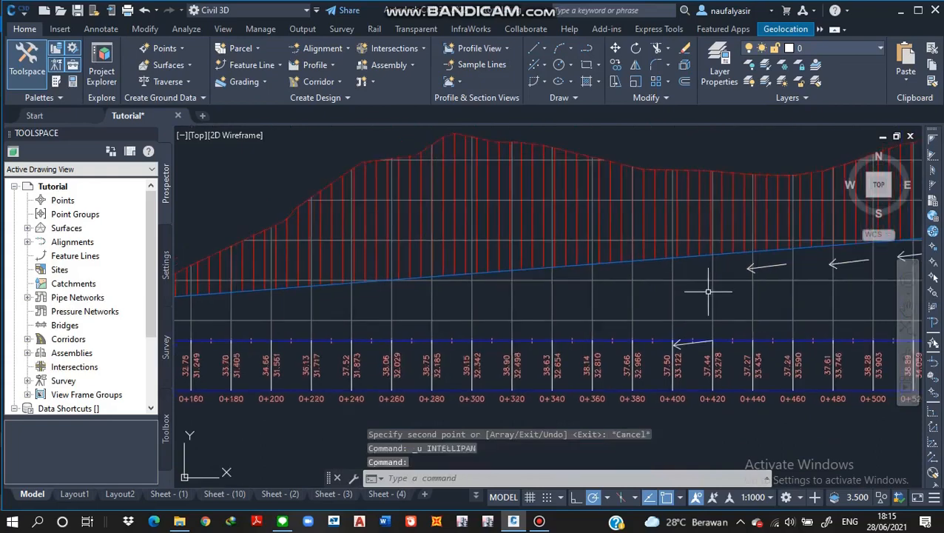
{"action": "left_click", "coordinate": [611, 343]}
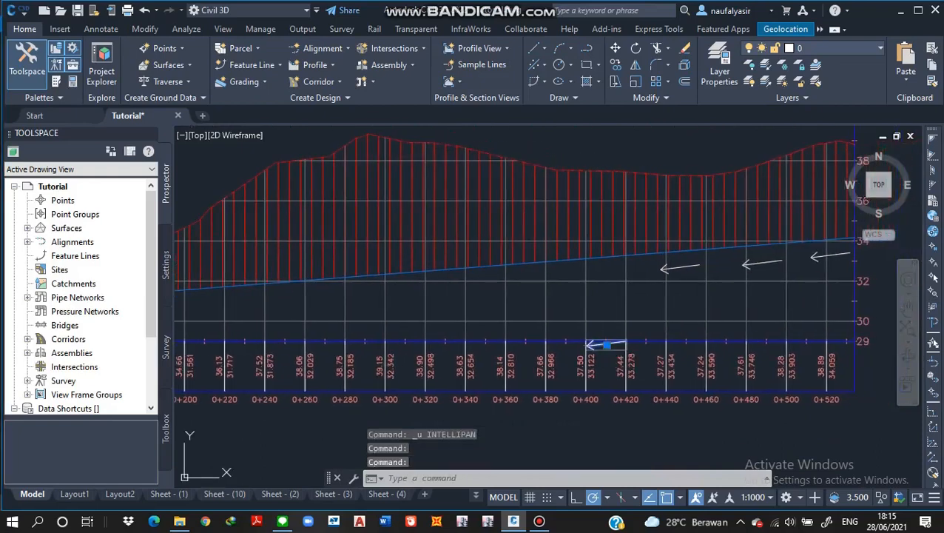
{"action": "type", "text": "E"}
{"action": "key", "text": "Return"}
{"action": "middle_click_drag", "start_coordinate": [663, 288], "coordinate": [631, 311]}
{"action": "type", "text": "co"}
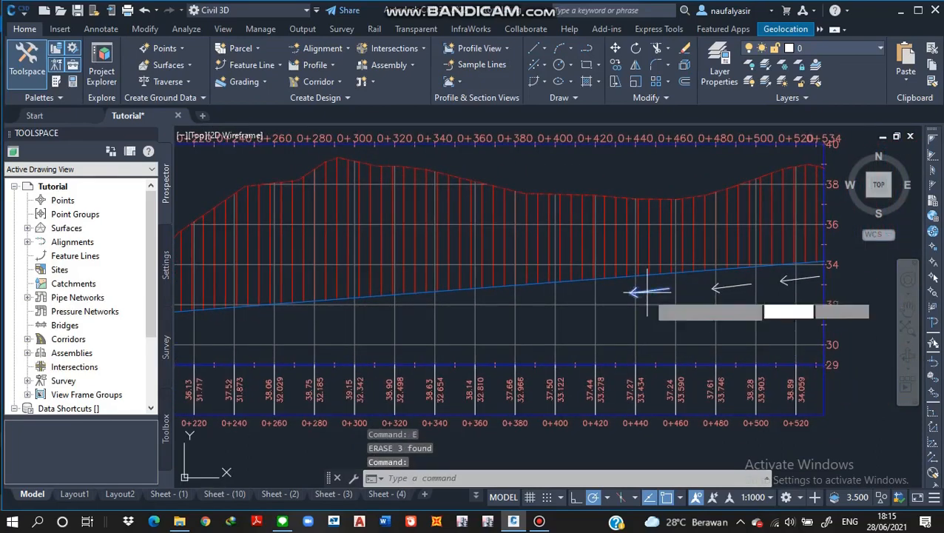
{"action": "key", "text": "Return"}
{"action": "left_click", "coordinate": [669, 291]}
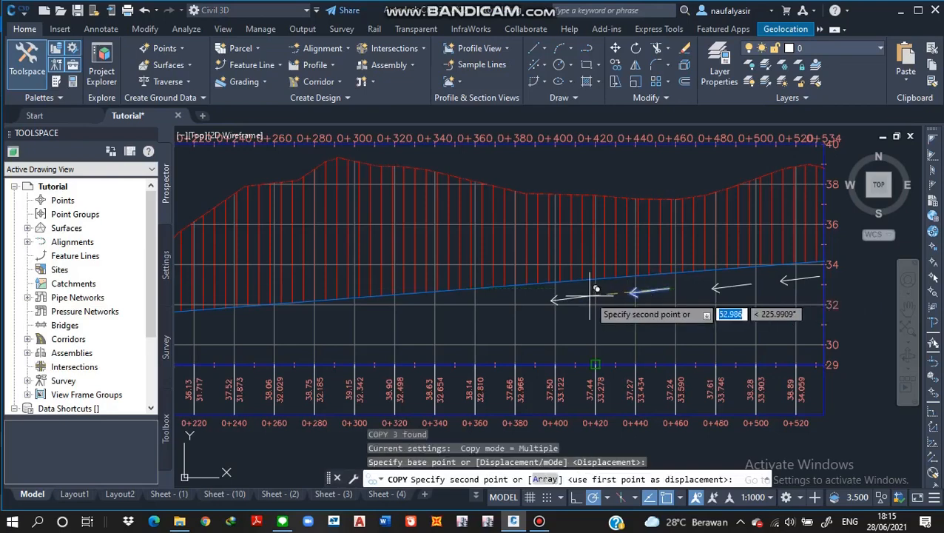
{"action": "left_click", "coordinate": [601, 295]}
{"action": "key", "text": "ctrl+z"}
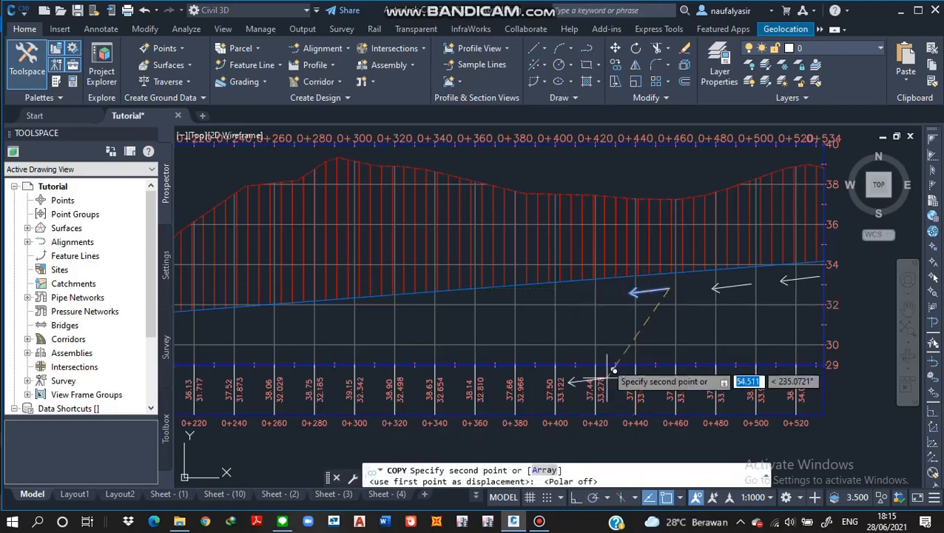
{"action": "scroll", "coordinate": [595, 309], "scroll_direction": "up", "scroll_amount": 4}
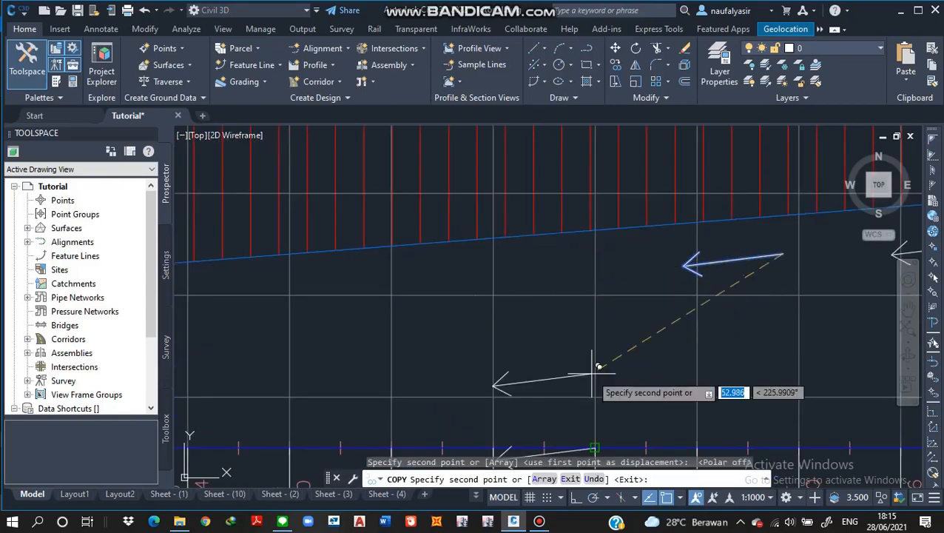
{"action": "scroll", "coordinate": [596, 380], "scroll_direction": "down", "scroll_amount": 4}
{"action": "key", "text": "ctrl+z"}
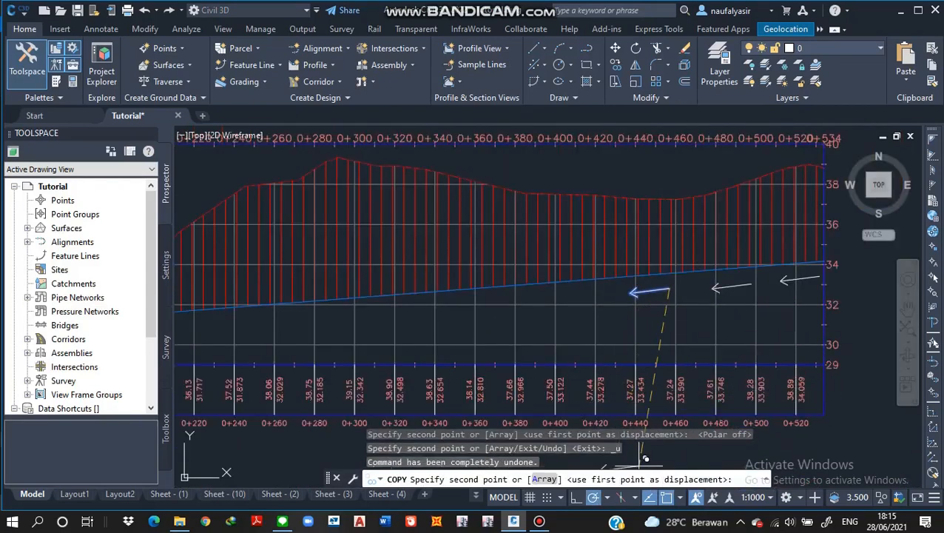
{"action": "scroll", "coordinate": [581, 290], "scroll_direction": "up", "scroll_amount": 2}
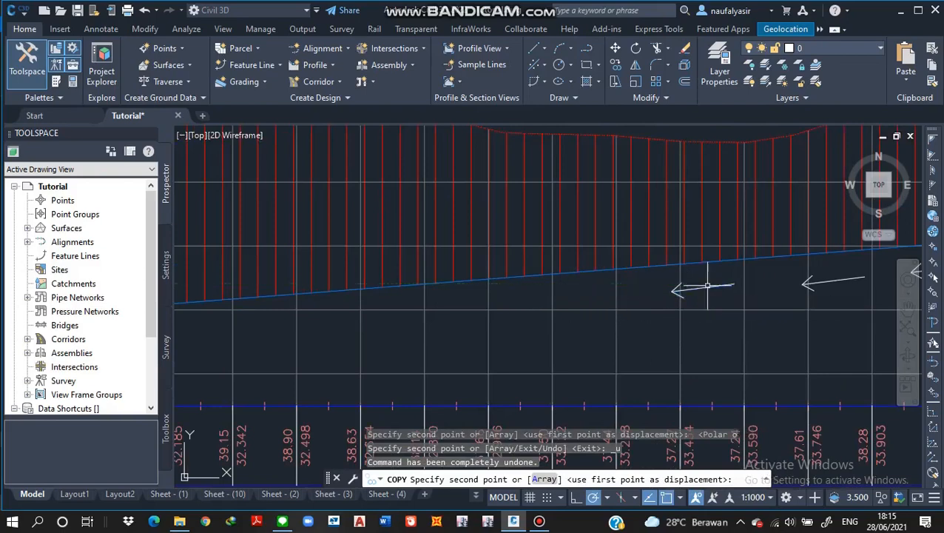
{"action": "key", "text": "Escape"}
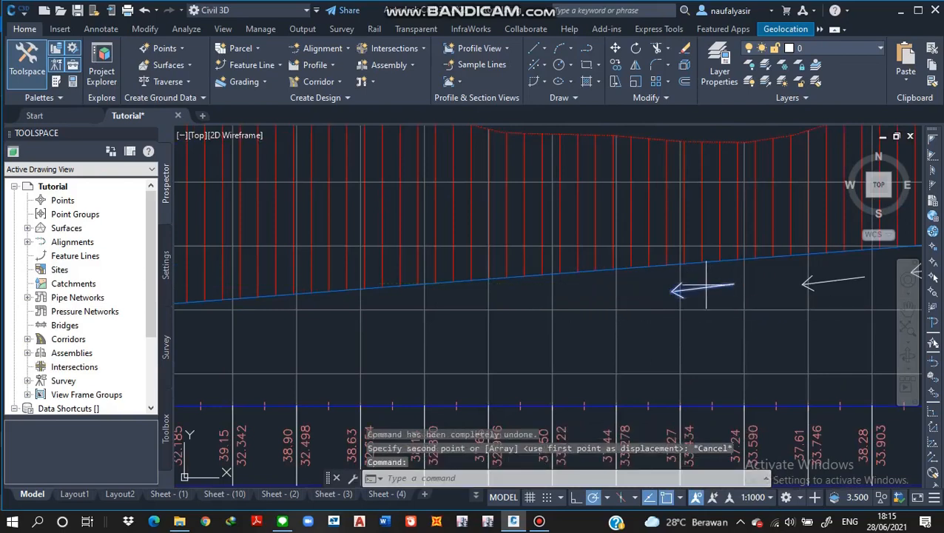
Step: Copy the arrow near station 0+450 repeatedly along the underside of the design profile, down to about station 0+160
{"action": "key", "text": "Return"}
{"action": "left_click", "coordinate": [712, 280]}
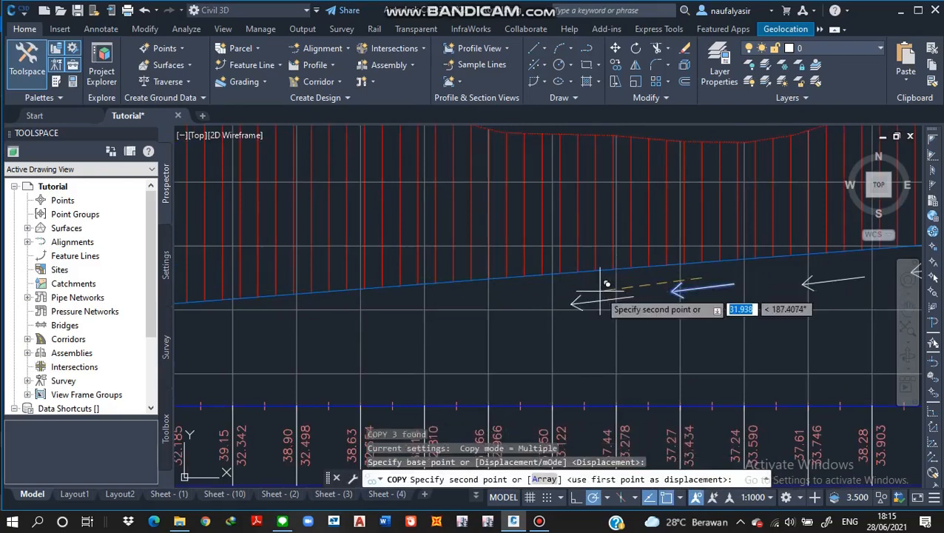
{"action": "left_click", "coordinate": [601, 284]}
{"action": "middle_click_drag", "start_coordinate": [505, 309], "coordinate": [670, 302]}
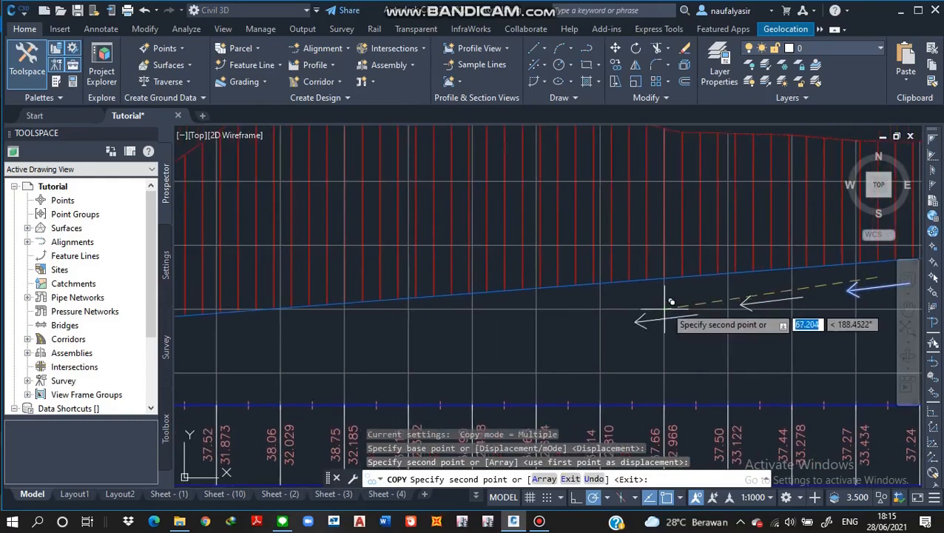
{"action": "left_click", "coordinate": [654, 293]}
{"action": "middle_click_drag", "start_coordinate": [603, 300], "coordinate": [751, 304]}
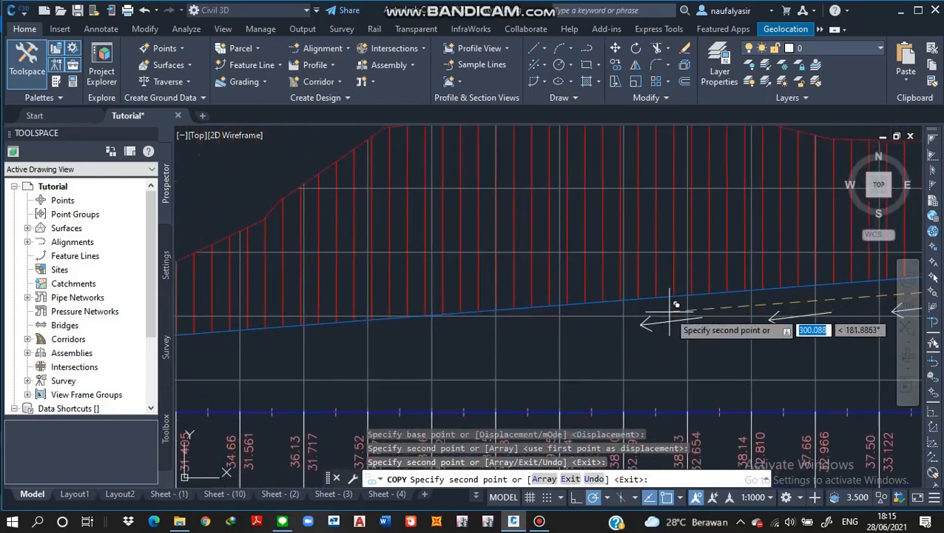
{"action": "left_click", "coordinate": [590, 335]}
{"action": "middle_click_drag", "start_coordinate": [584, 336], "coordinate": [736, 338]}
{"action": "left_click", "coordinate": [684, 324]}
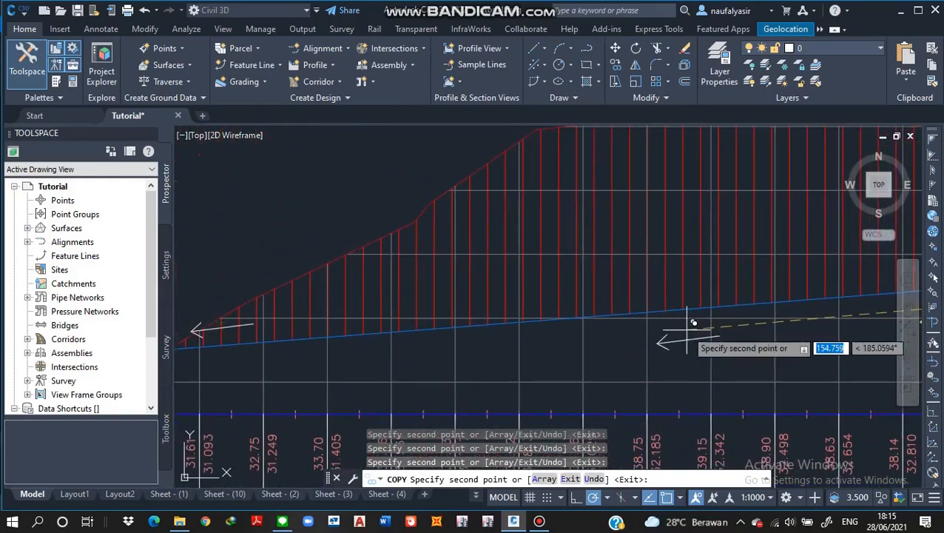
{"action": "left_click", "coordinate": [603, 333]}
{"action": "left_click", "coordinate": [433, 341]}
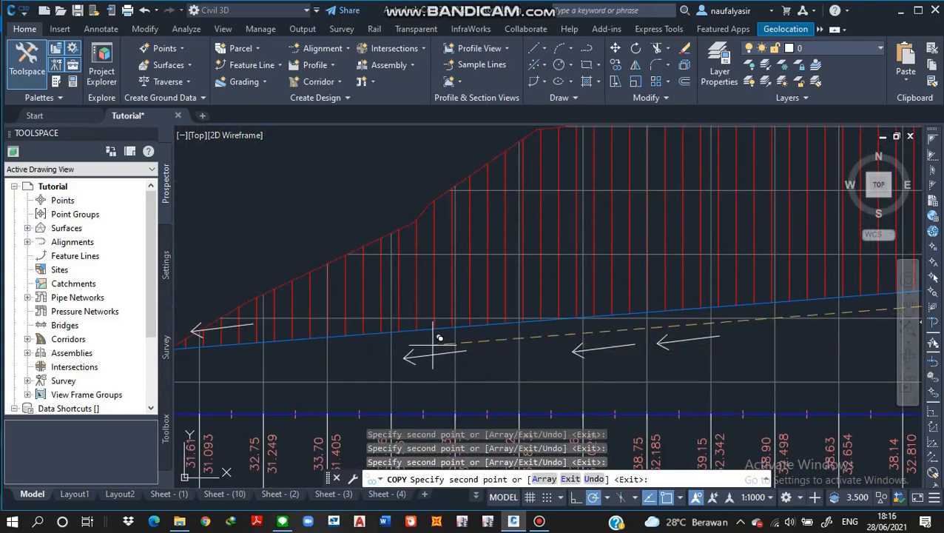
{"action": "middle_click_drag", "start_coordinate": [496, 366], "coordinate": [664, 352]}
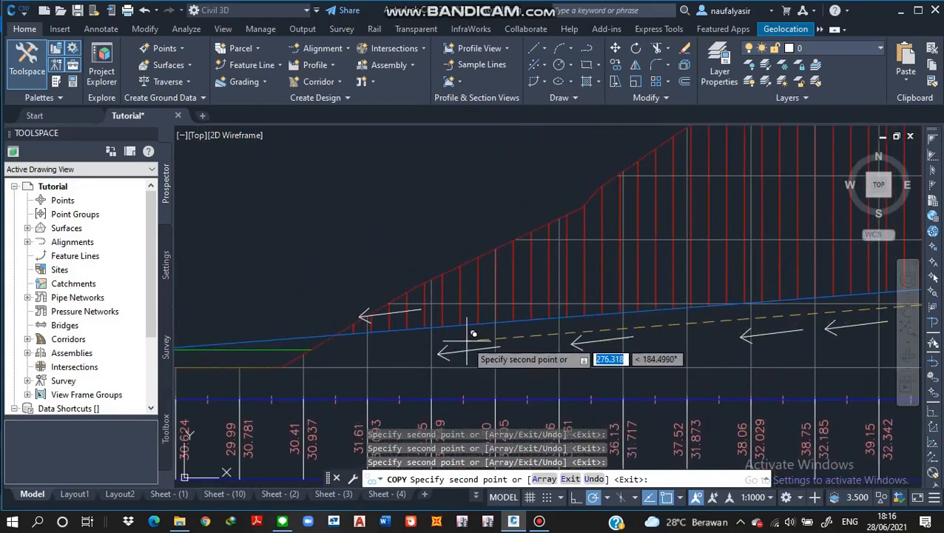
{"action": "middle_click_drag", "start_coordinate": [336, 348], "coordinate": [537, 364]}
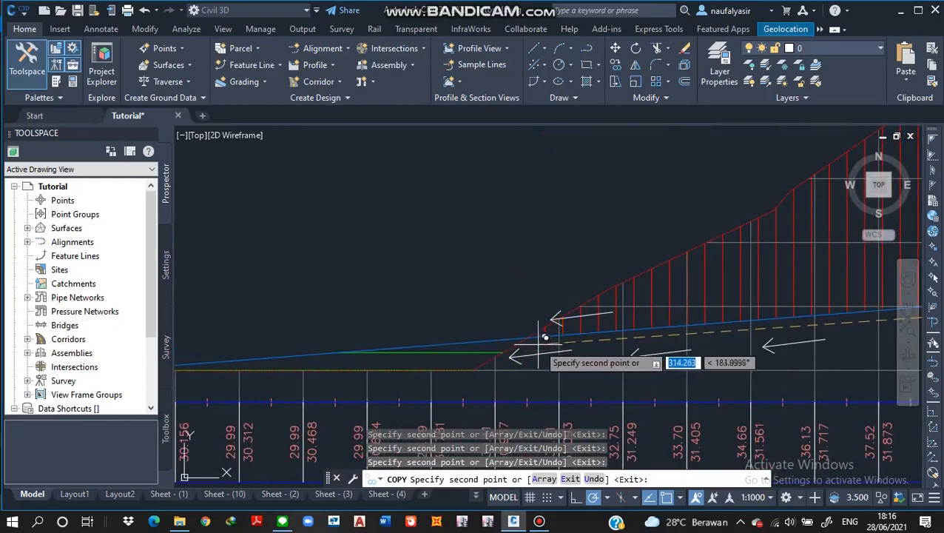
{"action": "key", "text": "Escape"}
Step: Erase the misplaced arrow that overlaps the red hatching above the design profile
{"action": "left_click", "coordinate": [554, 321]}
{"action": "type", "text": "e"}
{"action": "key", "text": "Return"}
Step: Move the arrow near station 0+300 to about station 0+320 to even out the arrow spacing
{"action": "scroll", "coordinate": [551, 324], "scroll_direction": "down", "scroll_amount": 3}
{"action": "middle_click_drag", "start_coordinate": [549, 326], "coordinate": [397, 349]}
{"action": "scroll", "coordinate": [397, 349], "scroll_direction": "down", "scroll_amount": 3}
{"action": "scroll", "coordinate": [595, 361], "scroll_direction": "up", "scroll_amount": 4}
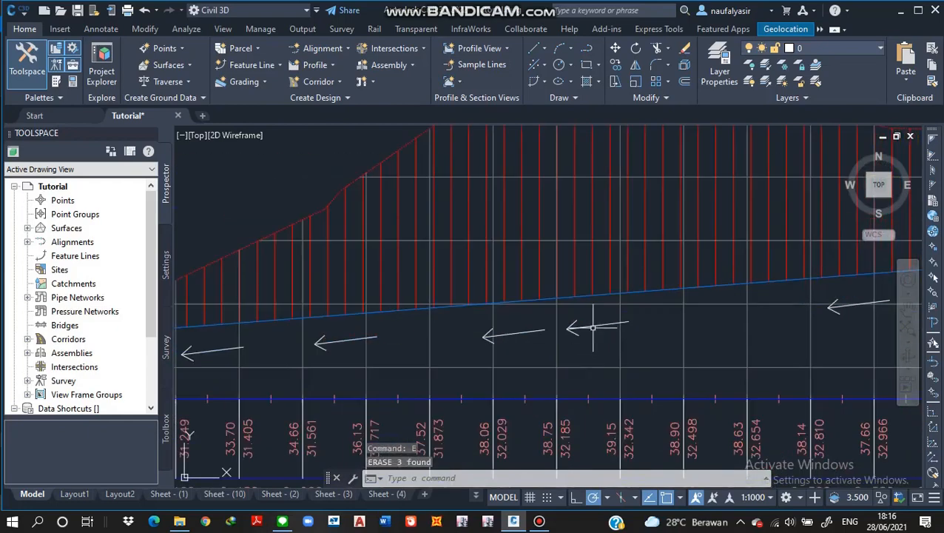
{"action": "left_click", "coordinate": [592, 327]}
{"action": "type", "text": "m"}
{"action": "key", "text": "Return"}
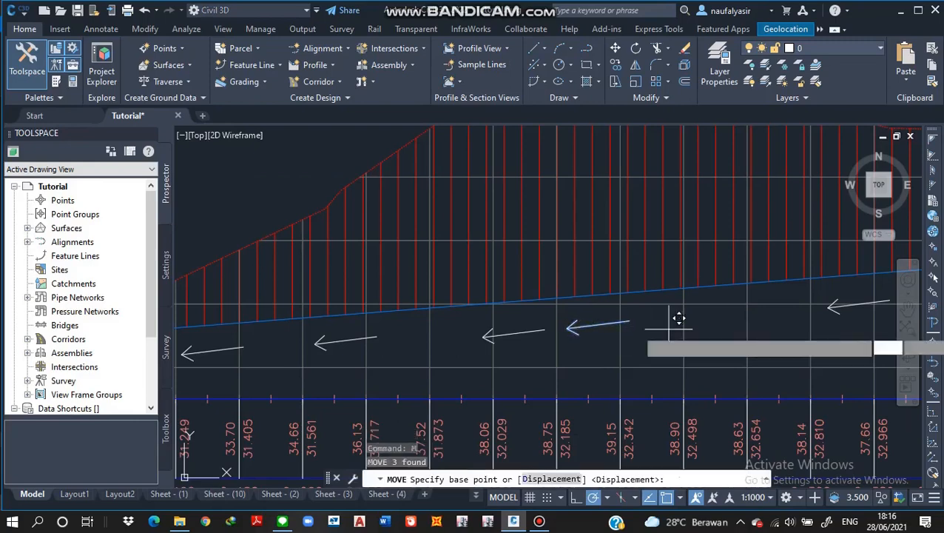
{"action": "left_click", "coordinate": [678, 318]}
{"action": "left_click", "coordinate": [754, 319]}
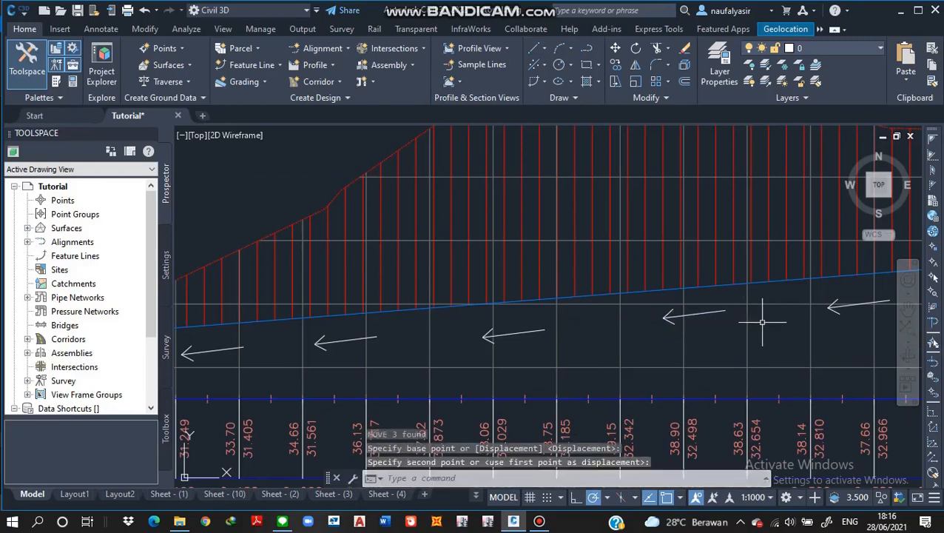
Step: Check how the slope arrows appear on the Sheet - (1) layout, then return to model space
{"action": "scroll", "coordinate": [721, 350], "scroll_direction": "down", "scroll_amount": 6}
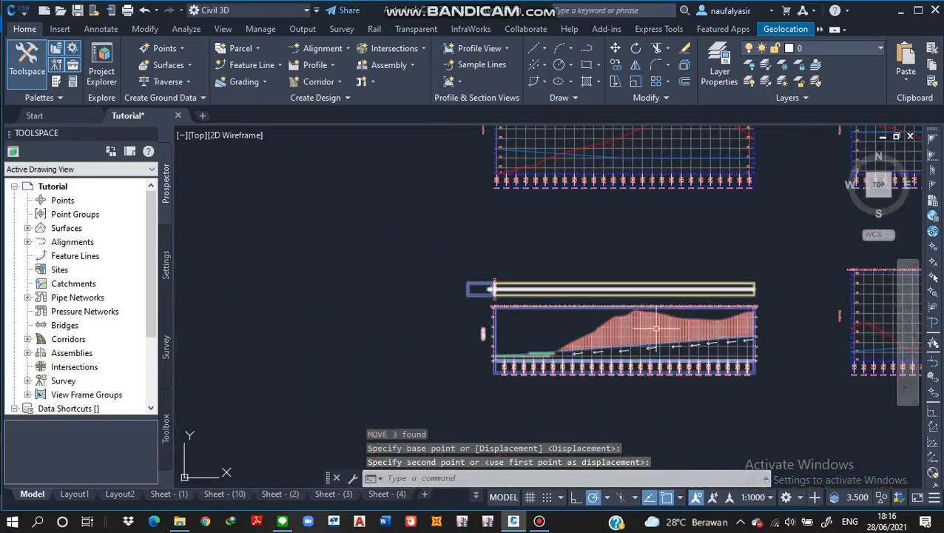
{"action": "scroll", "coordinate": [697, 355], "scroll_direction": "up", "scroll_amount": 2}
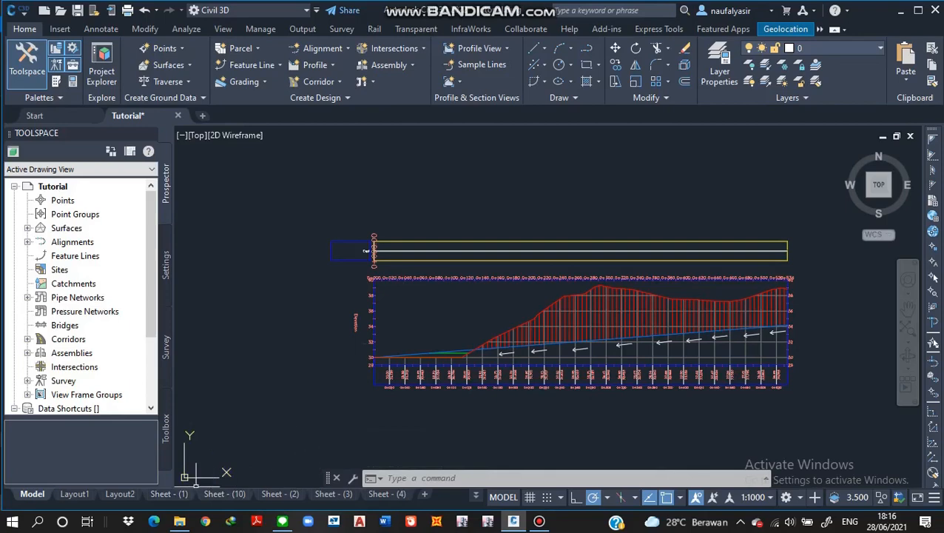
{"action": "left_click", "coordinate": [169, 494]}
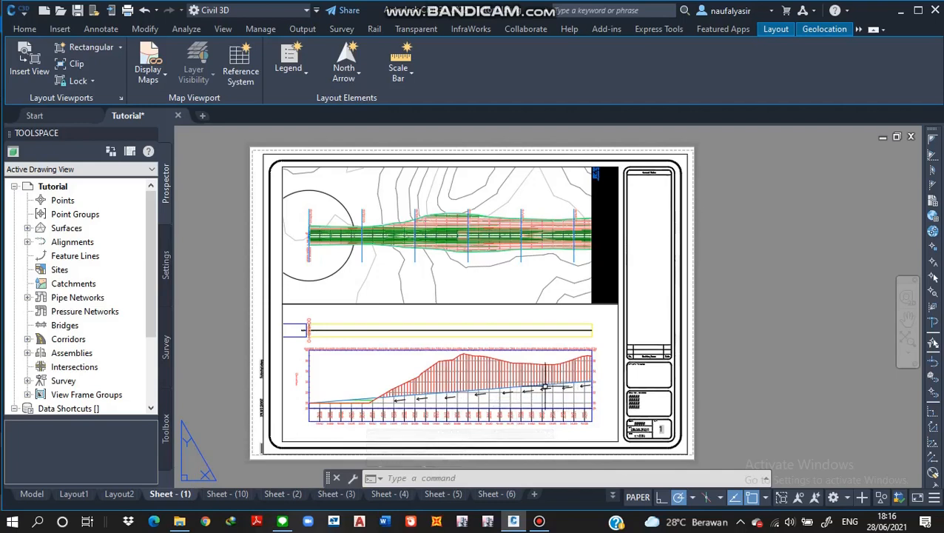
{"action": "left_click", "coordinate": [32, 493]}
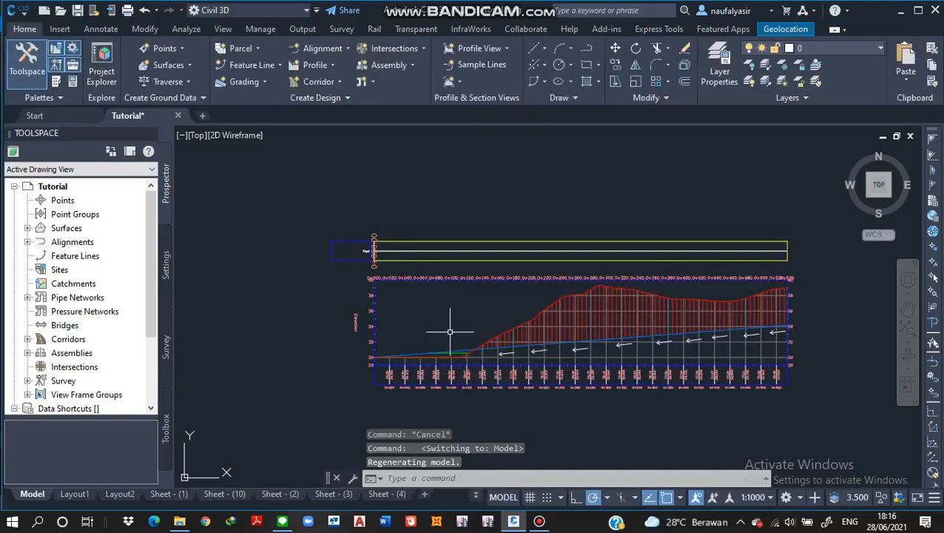
{"action": "scroll", "coordinate": [442, 310], "scroll_direction": "up", "scroll_amount": 3}
{"action": "scroll", "coordinate": [436, 306], "scroll_direction": "down", "scroll_amount": 3}
{"action": "middle_click_drag", "start_coordinate": [436, 306], "coordinate": [405, 312]}
{"action": "scroll", "coordinate": [406, 311], "scroll_direction": "down", "scroll_amount": 3}
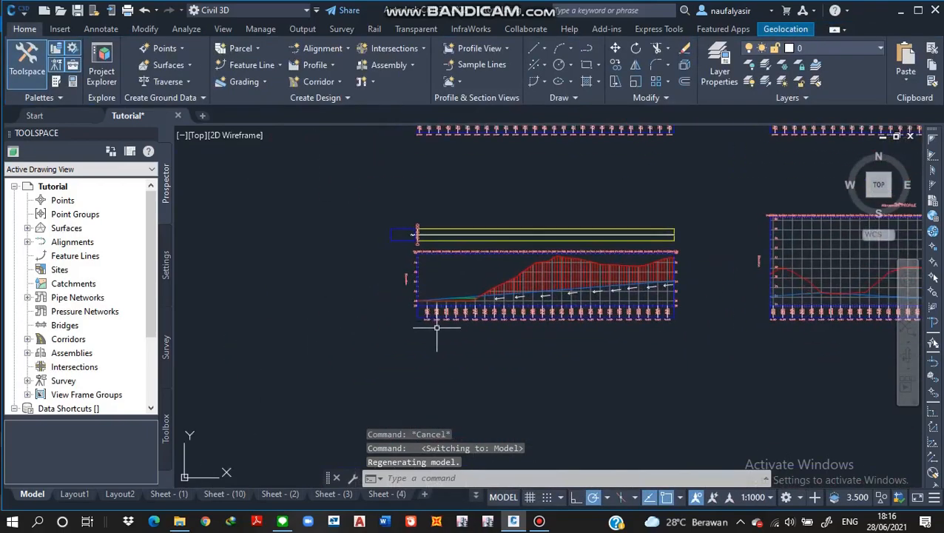
{"action": "scroll", "coordinate": [333, 340], "scroll_direction": "up", "scroll_amount": 3}
{"action": "scroll", "coordinate": [299, 368], "scroll_direction": "down", "scroll_amount": 3}
{"action": "scroll", "coordinate": [300, 367], "scroll_direction": "up", "scroll_amount": 3}
{"action": "scroll", "coordinate": [344, 363], "scroll_direction": "down", "scroll_amount": 2}
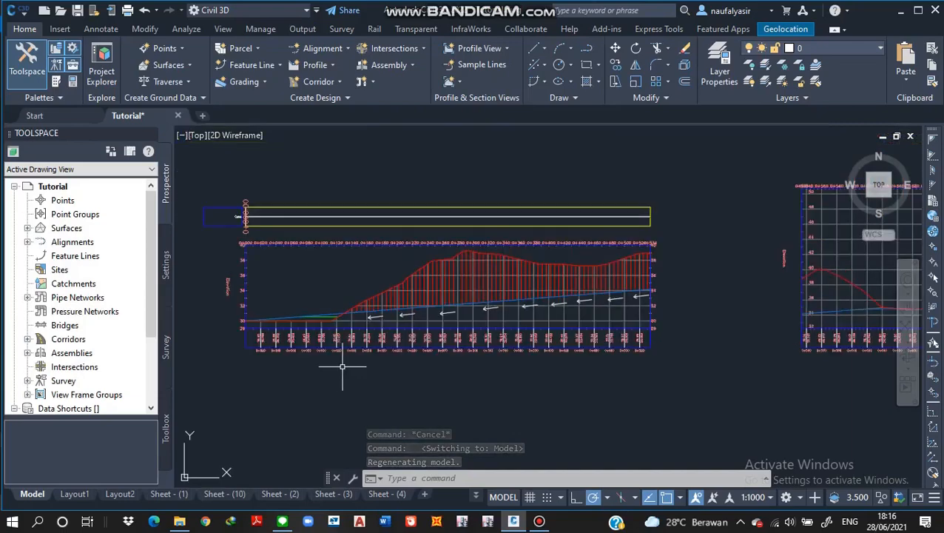
{"action": "scroll", "coordinate": [306, 392], "scroll_direction": "down", "scroll_amount": 4}
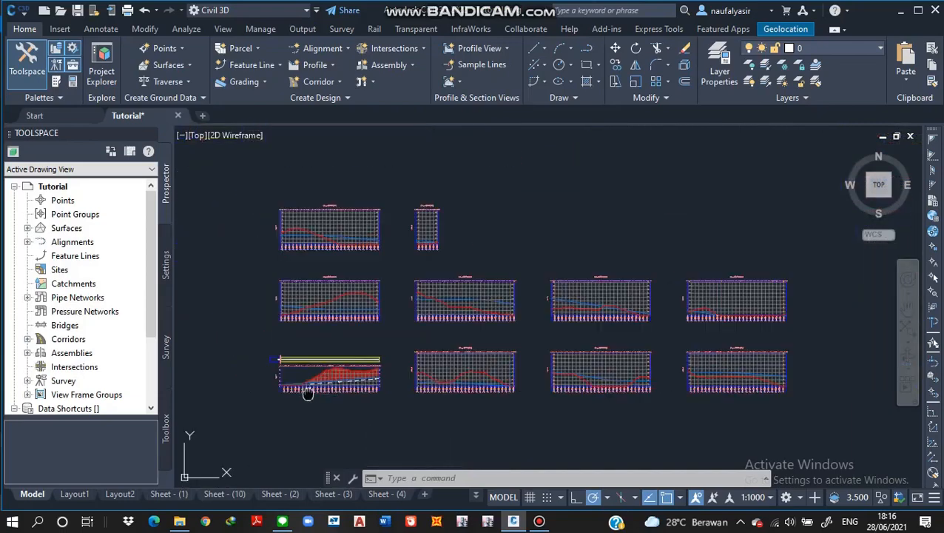
{"action": "scroll", "coordinate": [331, 390], "scroll_direction": "up", "scroll_amount": 4}
{"action": "scroll", "coordinate": [407, 360], "scroll_direction": "down", "scroll_amount": 8}
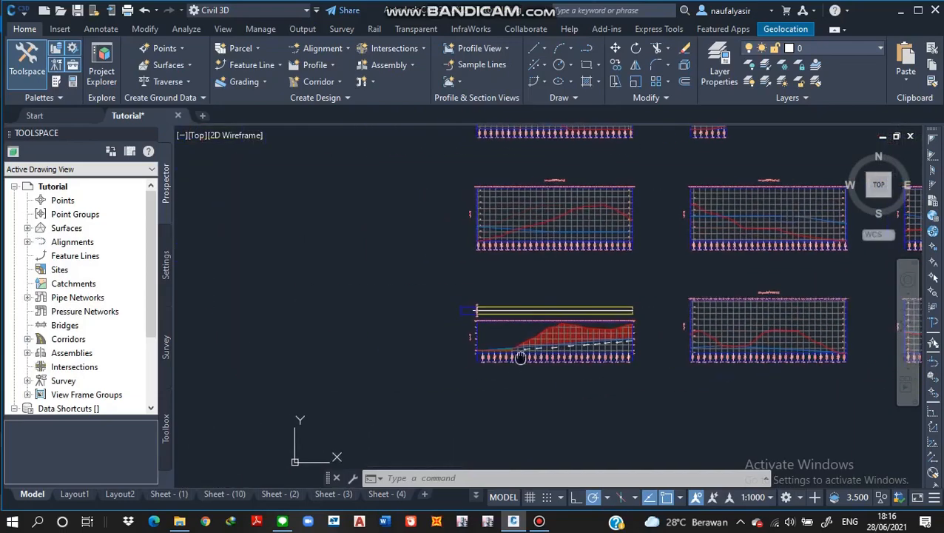
Step: Examine the full-length profile to find where the design line's downward slope flattens out and read the station there
{"action": "middle_click_drag", "start_coordinate": [327, 390], "coordinate": [584, 358]}
{"action": "mouse_move", "coordinate": [444, 365]}
{"action": "middle_mouse_down"}
{"action": "mouse_move", "coordinate": [514, 341]}
{"action": "mouse_move", "coordinate": [683, 218]}
{"action": "middle_mouse_up"}
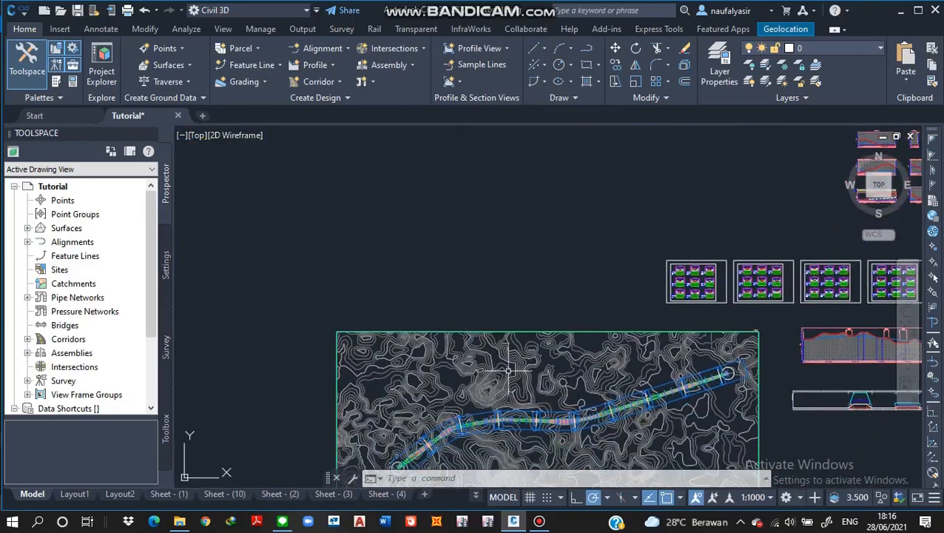
{"action": "middle_click_drag", "start_coordinate": [786, 341], "coordinate": [445, 258]}
{"action": "scroll", "coordinate": [548, 260], "scroll_direction": "up", "scroll_amount": 2}
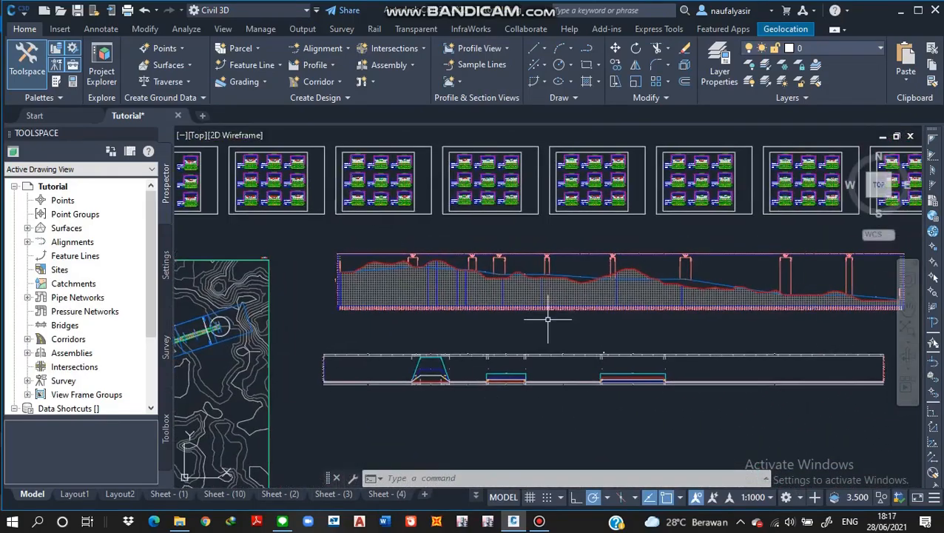
{"action": "scroll", "coordinate": [604, 281], "scroll_direction": "up", "scroll_amount": 2}
{"action": "scroll", "coordinate": [592, 279], "scroll_direction": "down", "scroll_amount": 2}
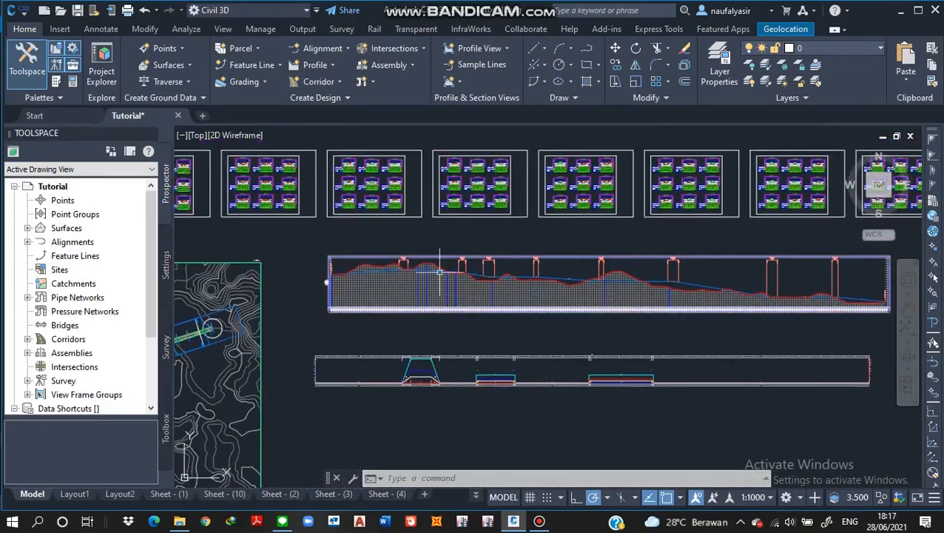
{"action": "scroll", "coordinate": [459, 277], "scroll_direction": "up", "scroll_amount": 2}
{"action": "scroll", "coordinate": [548, 281], "scroll_direction": "up", "scroll_amount": 3}
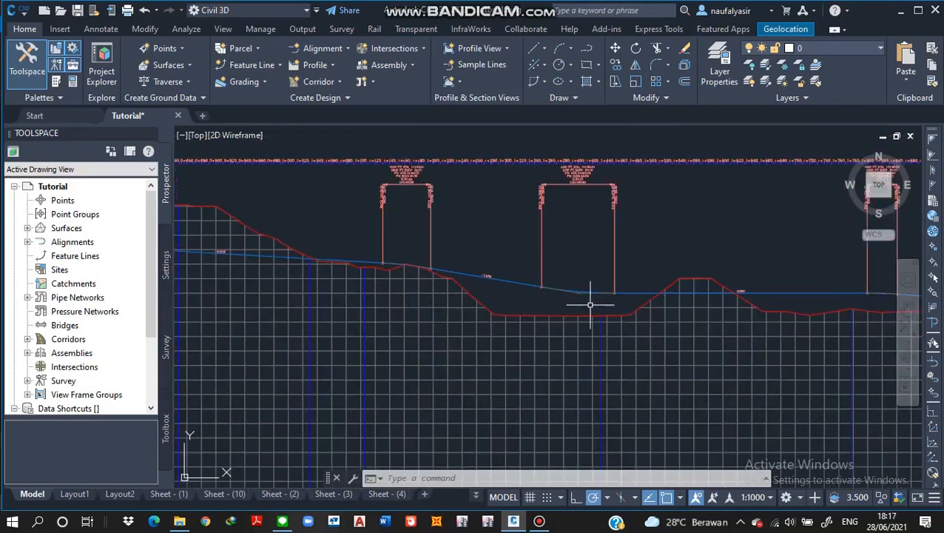
{"action": "scroll", "coordinate": [589, 304], "scroll_direction": "up", "scroll_amount": 3}
{"action": "scroll", "coordinate": [541, 306], "scroll_direction": "down", "scroll_amount": 2}
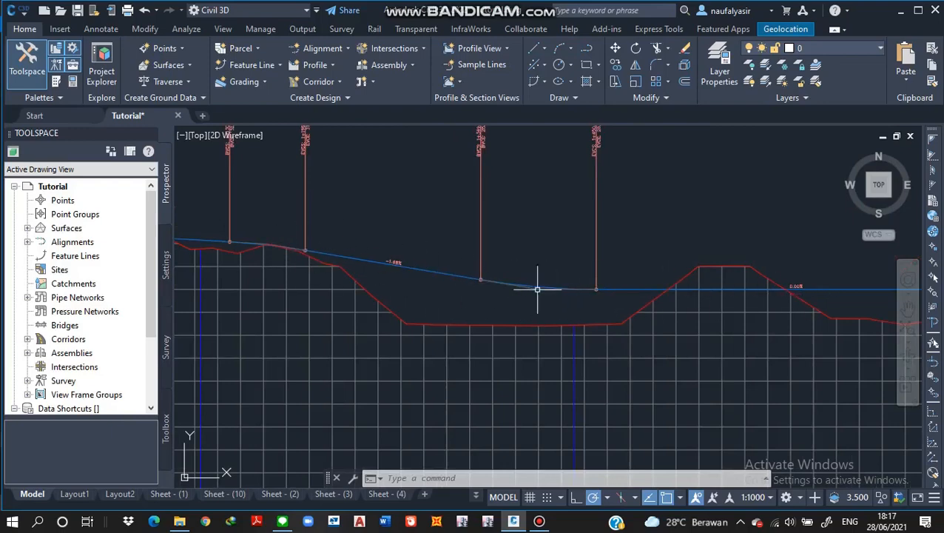
{"action": "scroll", "coordinate": [540, 325], "scroll_direction": "down", "scroll_amount": 3}
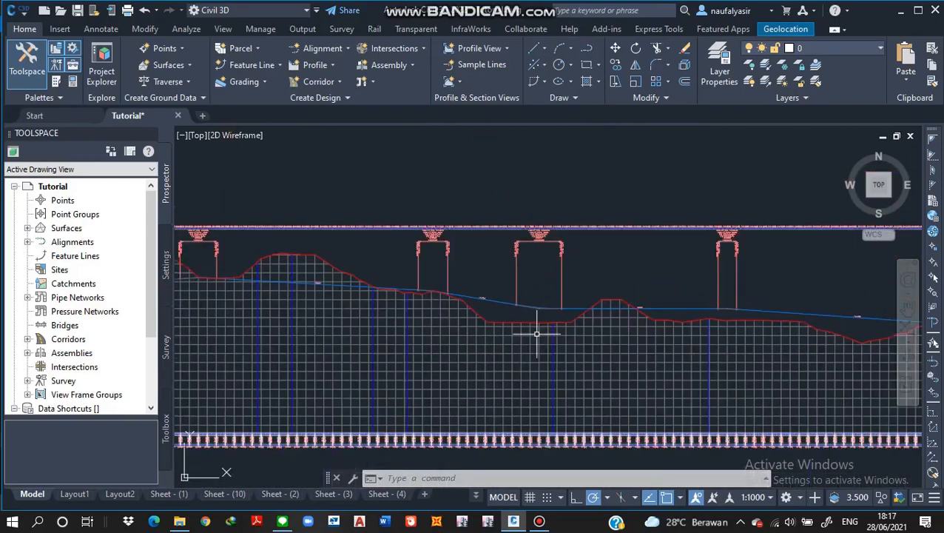
{"action": "scroll", "coordinate": [552, 385], "scroll_direction": "up", "scroll_amount": 5}
{"action": "scroll", "coordinate": [569, 413], "scroll_direction": "down", "scroll_amount": 4}
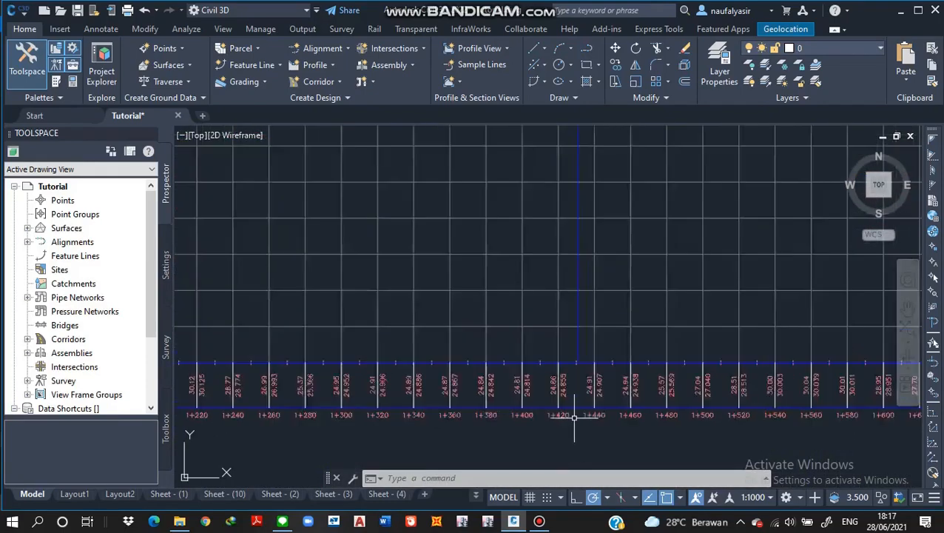
Step: Draw a small circle just below the design profile near station 1+390 to mark the slope change in its split profile view
{"action": "scroll", "coordinate": [594, 370], "scroll_direction": "down", "scroll_amount": 5}
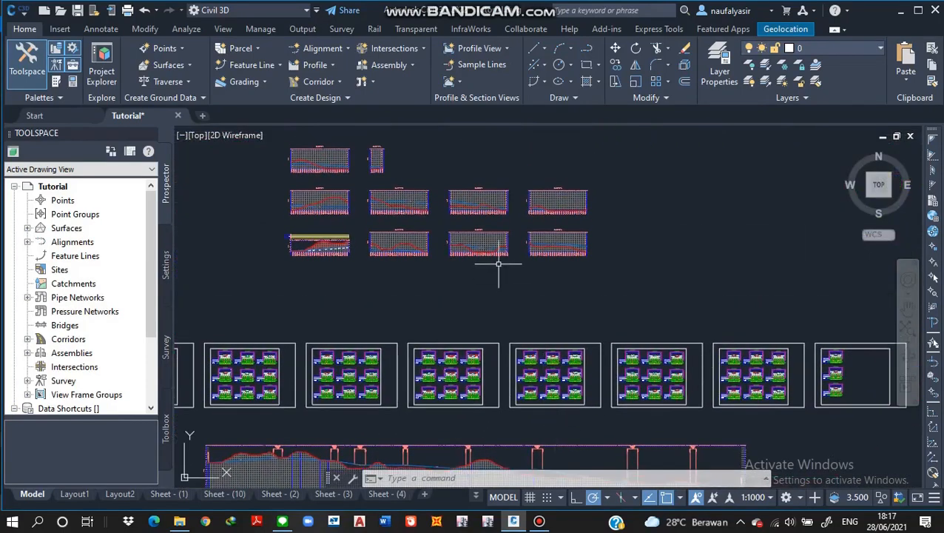
{"action": "scroll", "coordinate": [480, 234], "scroll_direction": "up", "scroll_amount": 4}
{"action": "scroll", "coordinate": [480, 234], "scroll_direction": "up", "scroll_amount": 5}
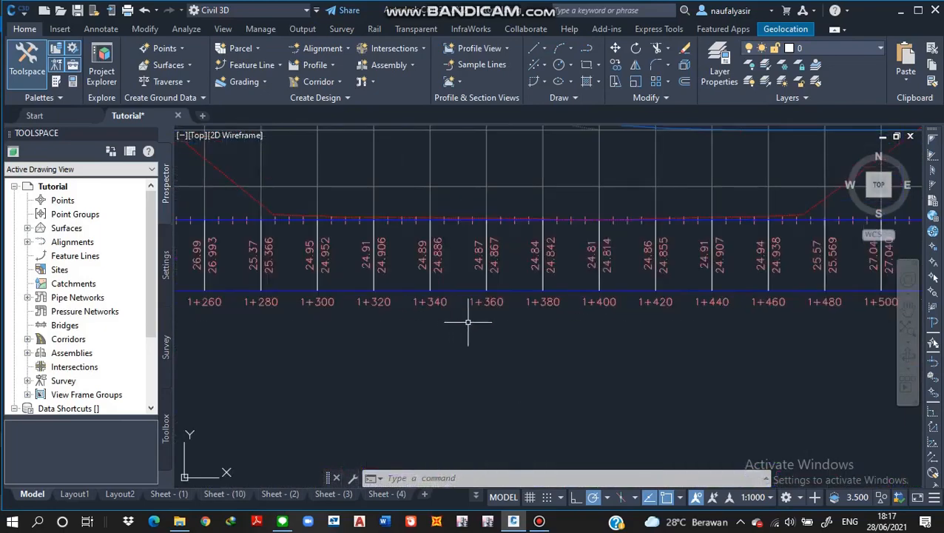
{"action": "mouse_move", "coordinate": [468, 322]}
{"action": "middle_mouse_down"}
{"action": "mouse_move", "coordinate": [517, 341]}
{"action": "mouse_move", "coordinate": [480, 410]}
{"action": "middle_mouse_up"}
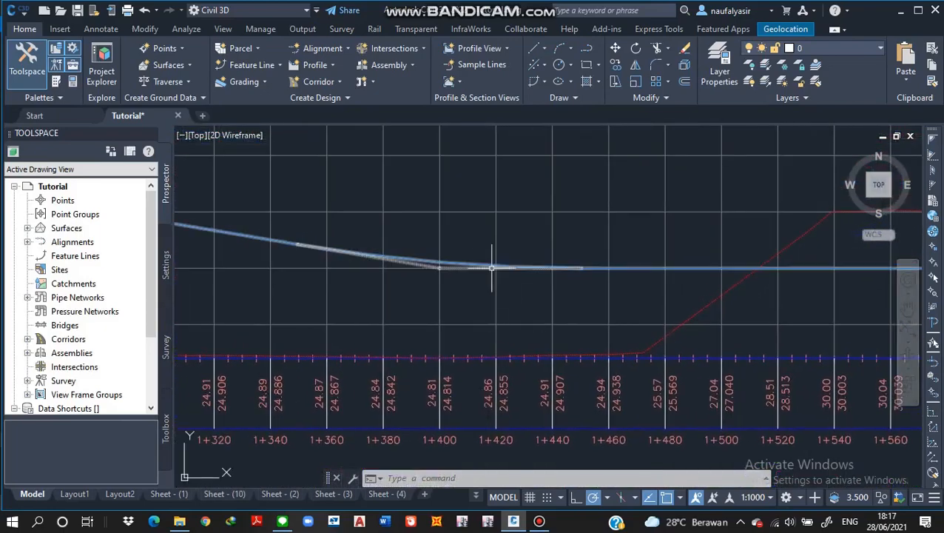
{"action": "scroll", "coordinate": [447, 429], "scroll_direction": "down", "scroll_amount": 2}
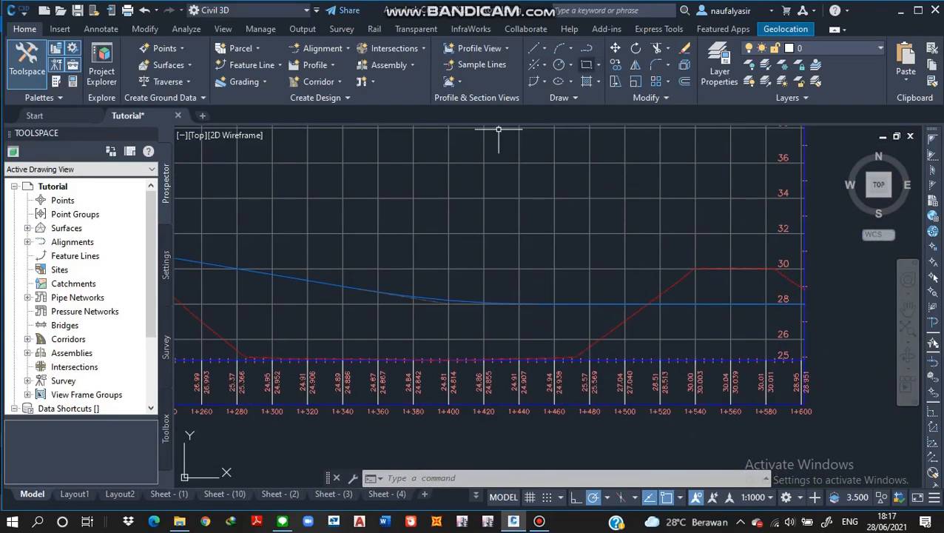
{"action": "type", "text": "c"}
{"action": "key", "text": "Return"}
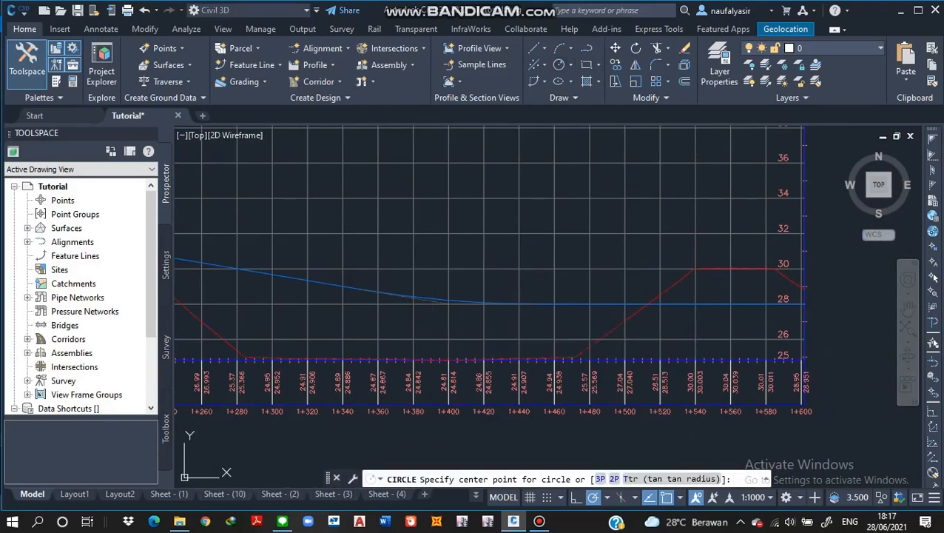
{"action": "left_click", "coordinate": [434, 311]}
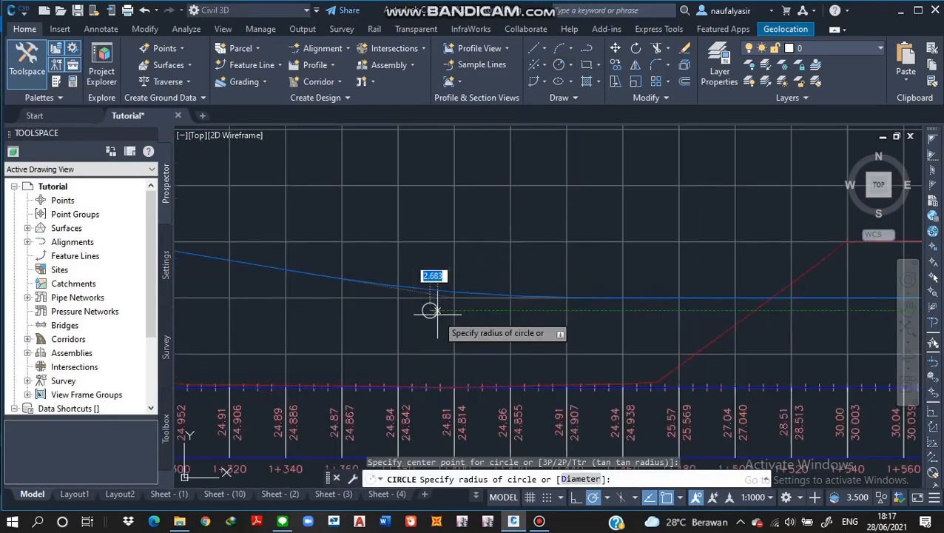
{"action": "left_click", "coordinate": [443, 316]}
{"action": "scroll", "coordinate": [584, 341], "scroll_direction": "down", "scroll_amount": 5}
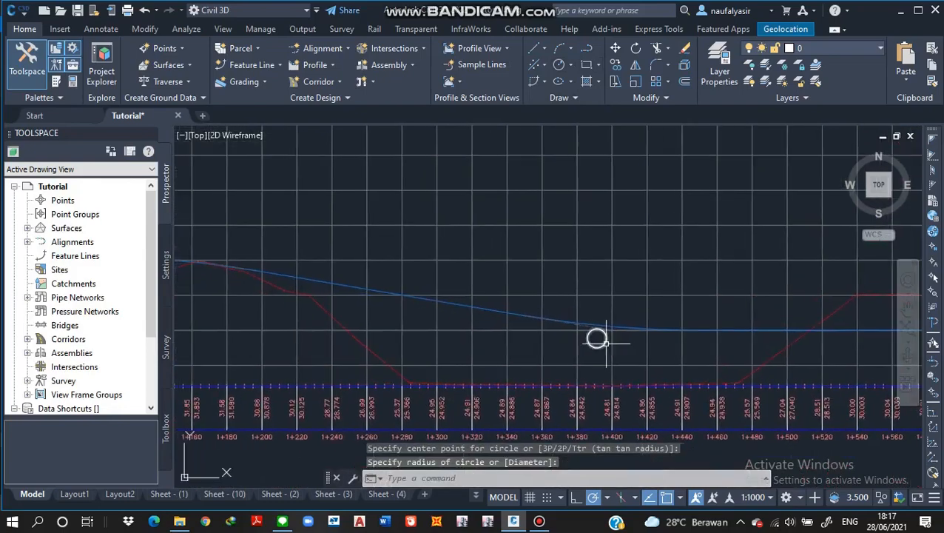
Step: Copy the slope arrow near station 0+520 to just below the design profile near station 1+150, in the profile view containing the circle
{"action": "scroll", "coordinate": [463, 331], "scroll_direction": "up", "scroll_amount": 5}
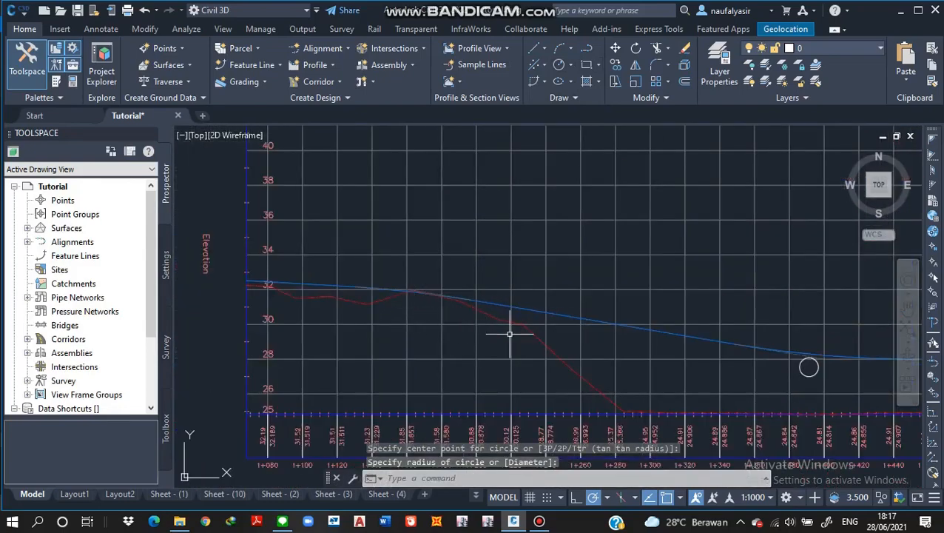
{"action": "scroll", "coordinate": [682, 331], "scroll_direction": "down", "scroll_amount": 4}
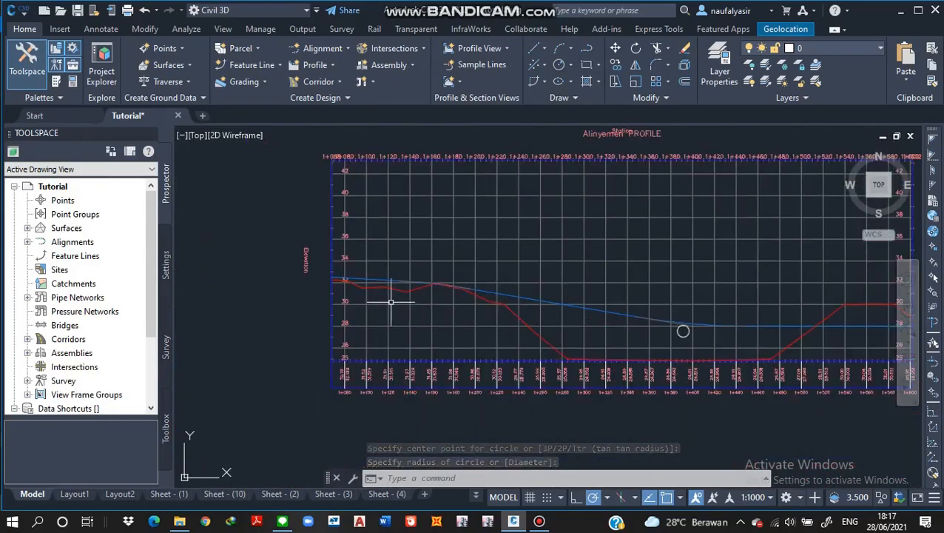
{"action": "scroll", "coordinate": [371, 265], "scroll_direction": "down", "scroll_amount": 3}
{"action": "scroll", "coordinate": [316, 269], "scroll_direction": "up", "scroll_amount": 3}
{"action": "scroll", "coordinate": [433, 267], "scroll_direction": "down", "scroll_amount": 2}
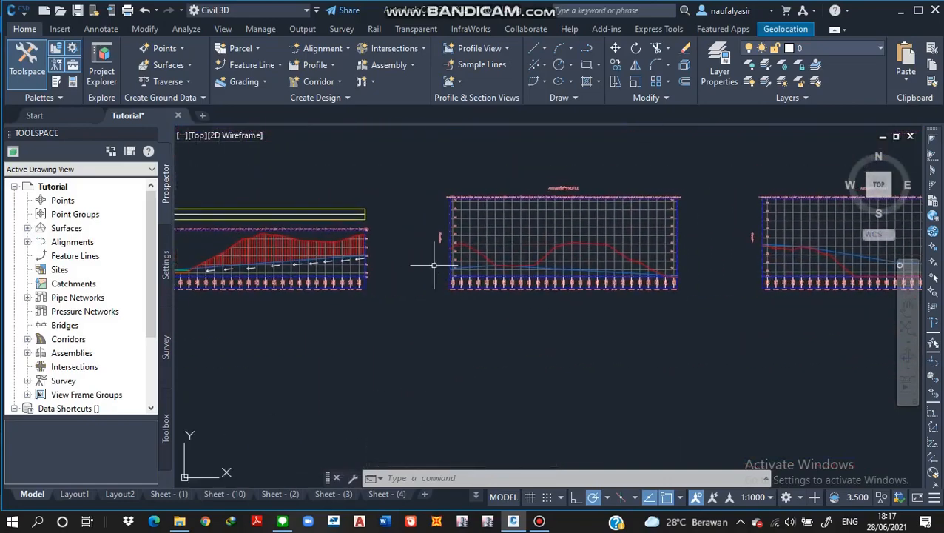
{"action": "scroll", "coordinate": [374, 247], "scroll_direction": "up", "scroll_amount": 3}
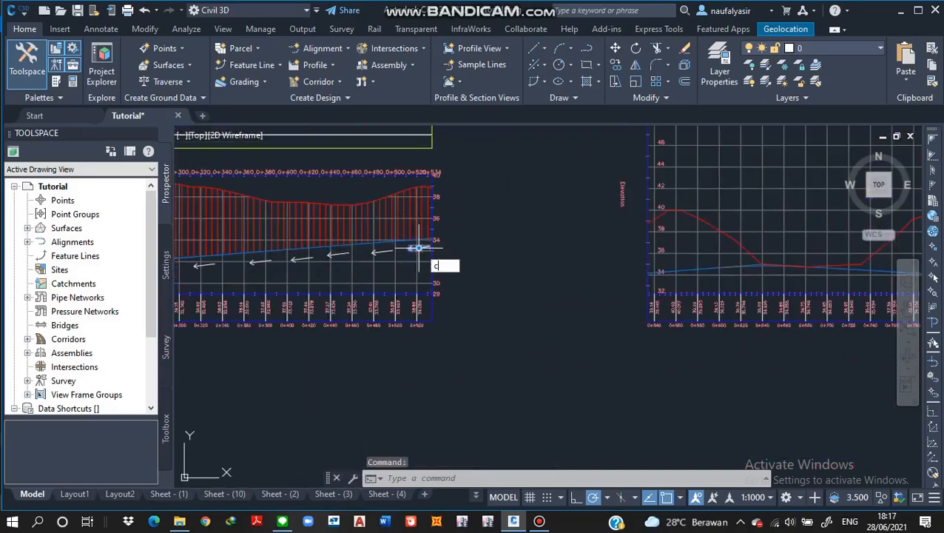
{"action": "type", "text": "o"}
{"action": "key", "text": "Return"}
{"action": "left_click", "coordinate": [453, 248]}
{"action": "scroll", "coordinate": [486, 252], "scroll_direction": "down", "scroll_amount": 2}
{"action": "middle_click_drag", "start_coordinate": [681, 270], "coordinate": [472, 305]}
{"action": "middle_click_drag", "start_coordinate": [834, 345], "coordinate": [572, 316]}
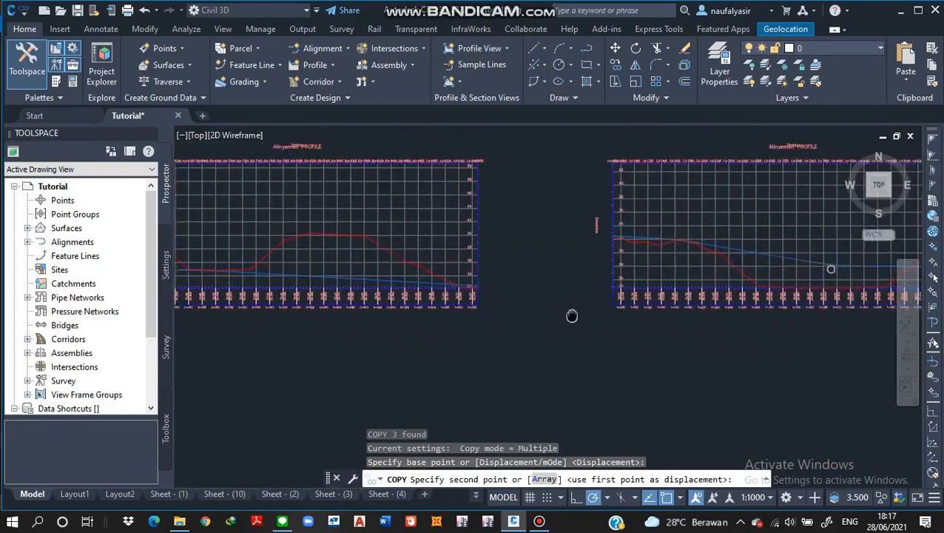
{"action": "scroll", "coordinate": [572, 316], "scroll_direction": "down", "scroll_amount": 1}
{"action": "scroll", "coordinate": [642, 253], "scroll_direction": "up", "scroll_amount": 7}
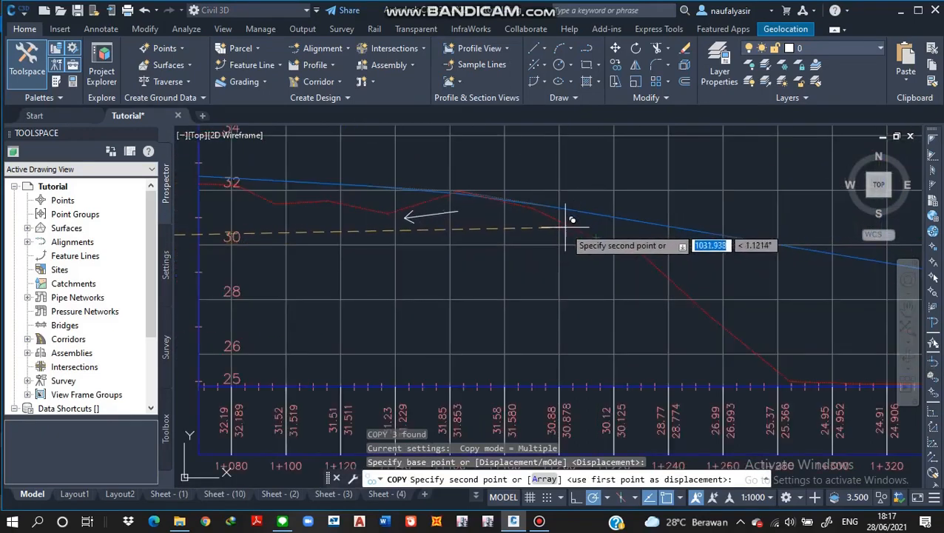
{"action": "left_click", "coordinate": [441, 214]}
{"action": "key", "text": "Escape"}
Step: Mirror the copied arrow about a near-vertical line at about station 1+170 and erase the left-pointing original
{"action": "left_click", "coordinate": [438, 208]}
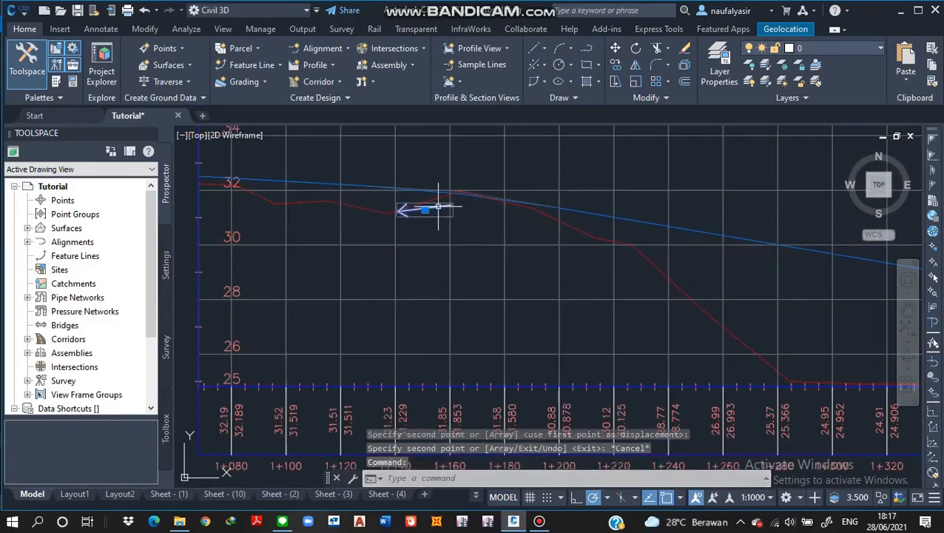
{"action": "type", "text": "mi"}
{"action": "key", "text": "Return"}
{"action": "left_click", "coordinate": [482, 210]}
{"action": "left_click", "coordinate": [484, 176]}
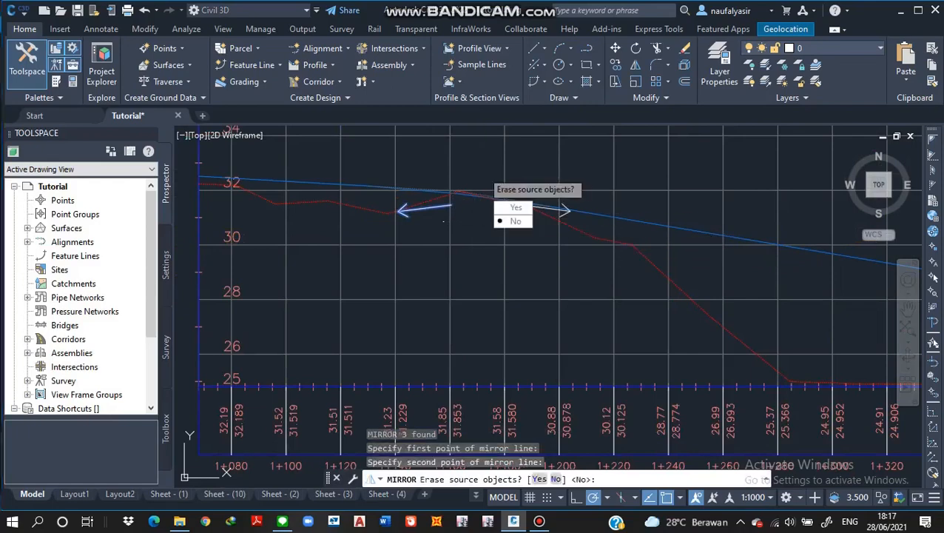
{"action": "key", "text": "Return"}
{"action": "type", "text": "e"}
{"action": "key", "text": "Return"}
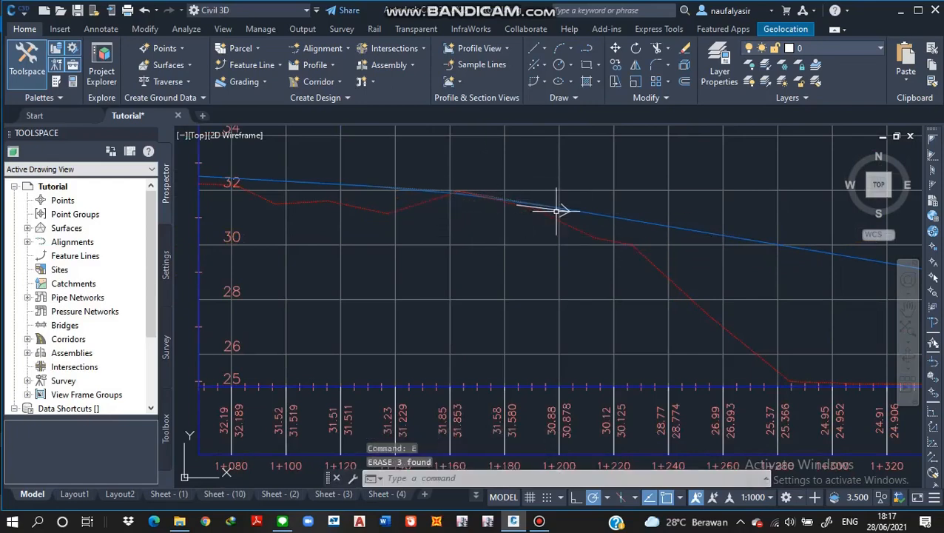
Step: Move the mirrored arrow clear of the design line to just below it near station 1+170
{"action": "type", "text": "m"}
{"action": "key", "text": "Return"}
{"action": "left_click", "coordinate": [560, 209]}
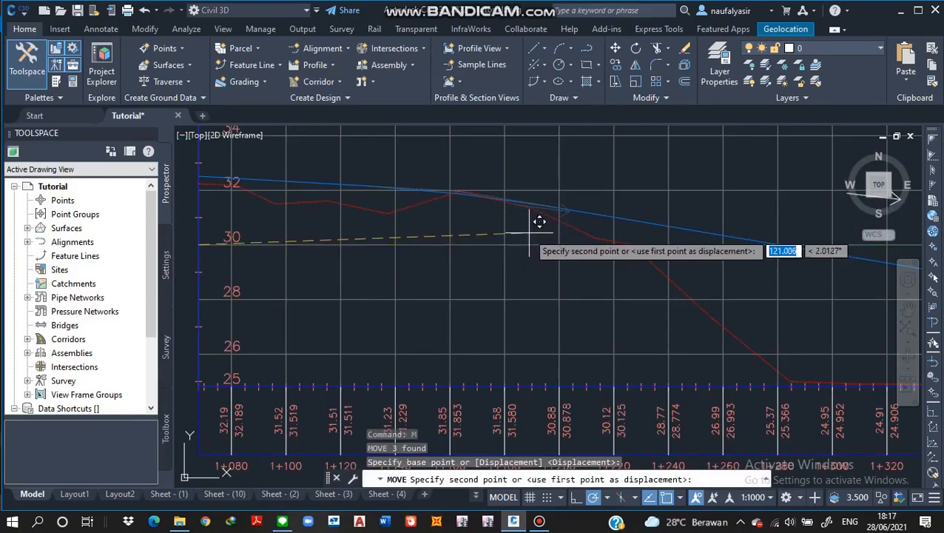
{"action": "scroll", "coordinate": [540, 207], "scroll_direction": "up", "scroll_amount": 2}
{"action": "scroll", "coordinate": [518, 236], "scroll_direction": "down", "scroll_amount": 3}
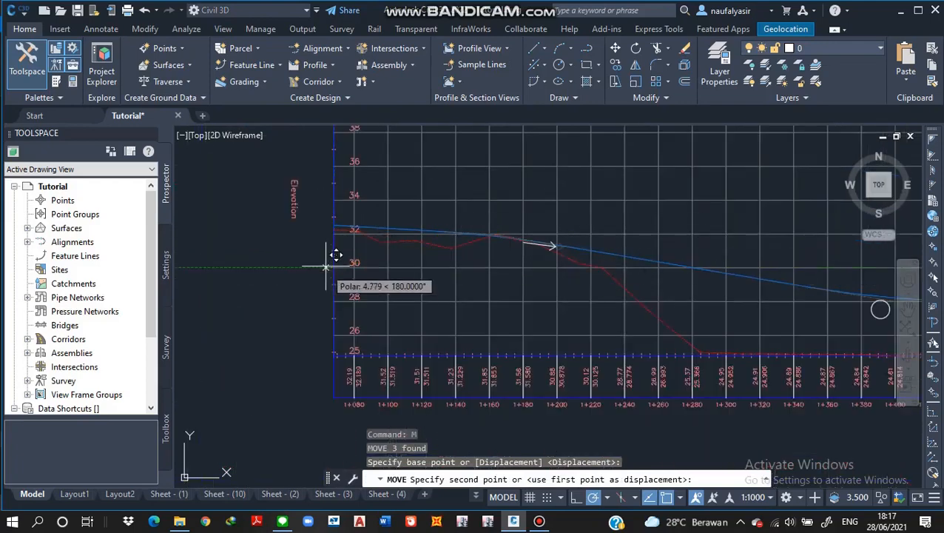
{"action": "scroll", "coordinate": [340, 261], "scroll_direction": "up", "scroll_amount": 2}
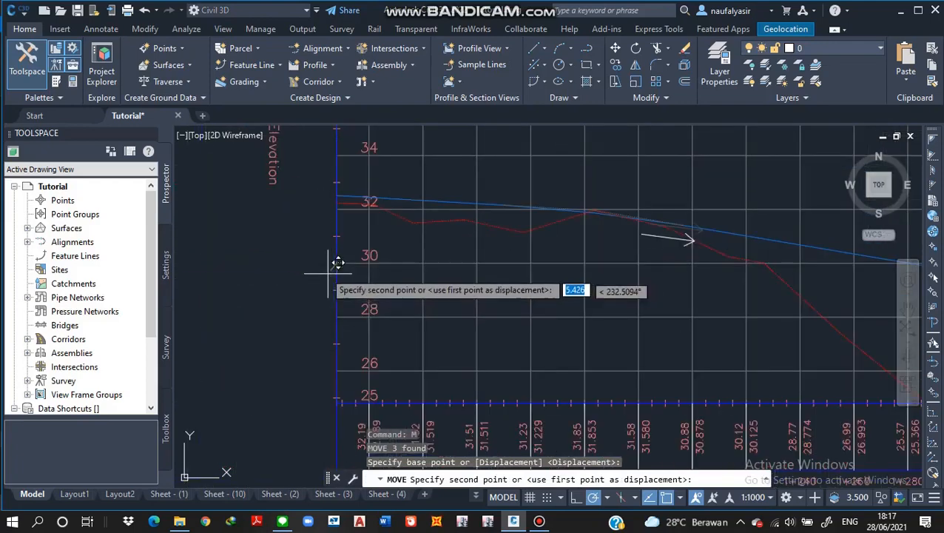
{"action": "left_click", "coordinate": [269, 272]}
Step: Place the mirrored slope arrow near station 1+170 and copy it to just below the design profile near station 1+205
{"action": "left_click", "coordinate": [630, 239]}
{"action": "type", "text": "c"}
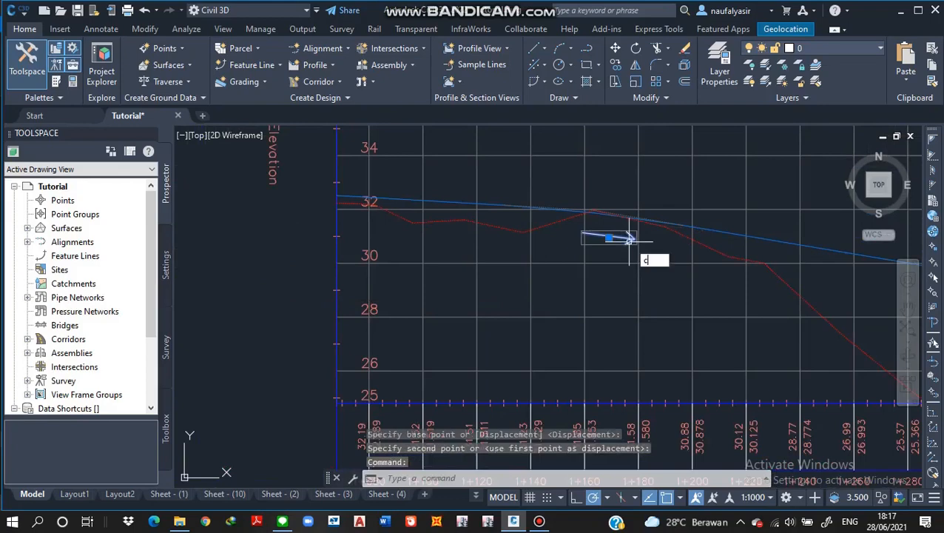
{"action": "type", "text": "o"}
{"action": "key", "text": "Return"}
{"action": "scroll", "coordinate": [579, 232], "scroll_direction": "up", "scroll_amount": 2}
{"action": "scroll", "coordinate": [599, 244], "scroll_direction": "up", "scroll_amount": 3}
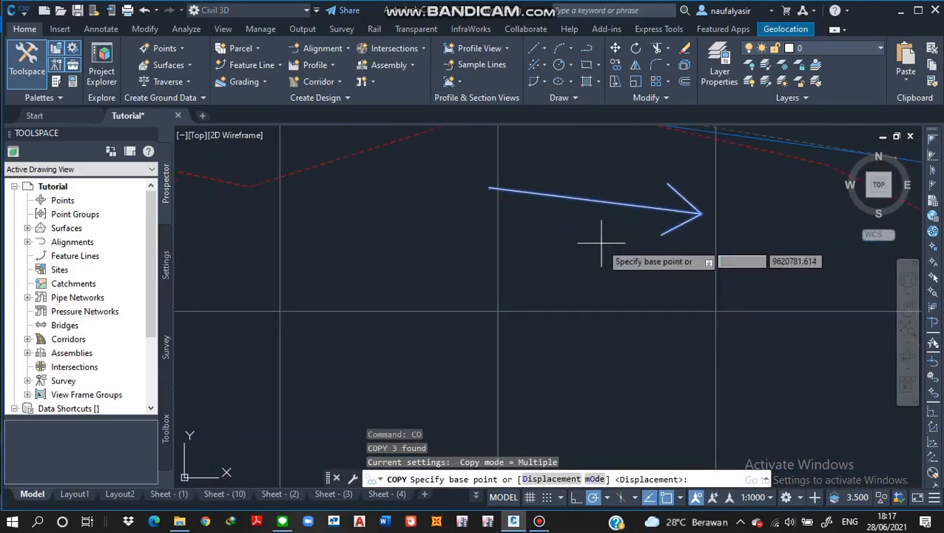
{"action": "left_click", "coordinate": [581, 238]}
{"action": "scroll", "coordinate": [500, 277], "scroll_direction": "down", "scroll_amount": 4}
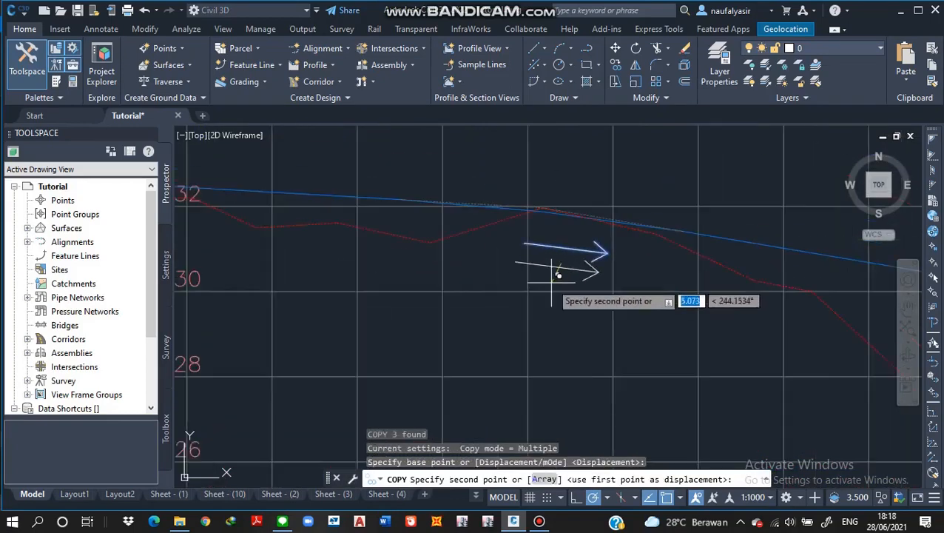
{"action": "scroll", "coordinate": [469, 250], "scroll_direction": "up", "scroll_amount": 1}
{"action": "left_click", "coordinate": [475, 253]}
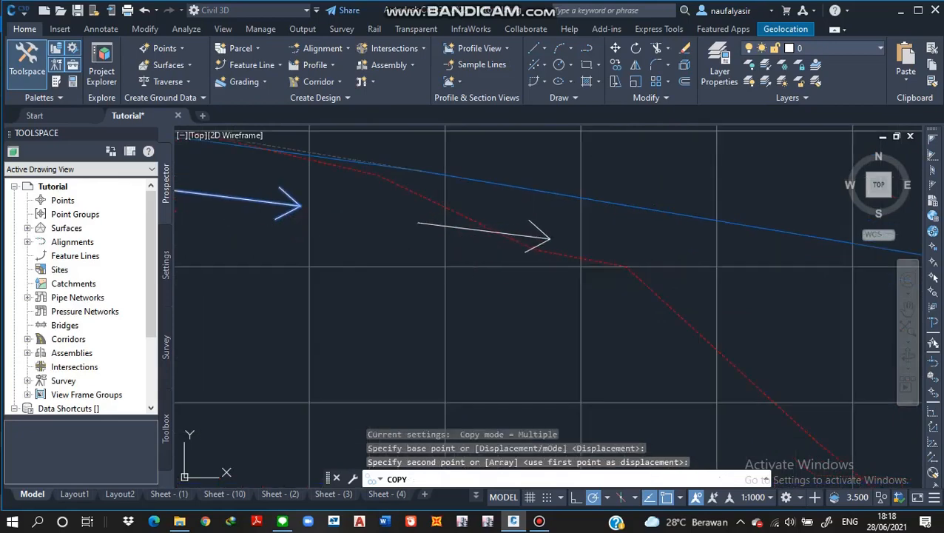
Step: Place three more arrow copies below the design profile near stations 1+250, 1+300 and 1+350, leading towards the circle
{"action": "scroll", "coordinate": [502, 262], "scroll_direction": "down", "scroll_amount": 2}
{"action": "middle_click_drag", "start_coordinate": [502, 263], "coordinate": [263, 248]}
{"action": "scroll", "coordinate": [392, 237], "scroll_direction": "up", "scroll_amount": 3}
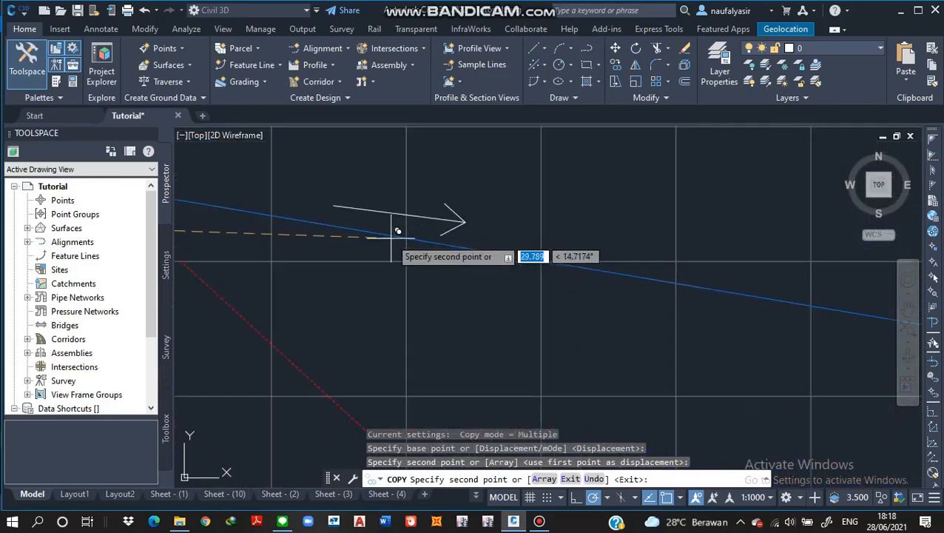
{"action": "left_click", "coordinate": [355, 305]}
{"action": "middle_click_drag", "start_coordinate": [373, 306], "coordinate": [241, 249]}
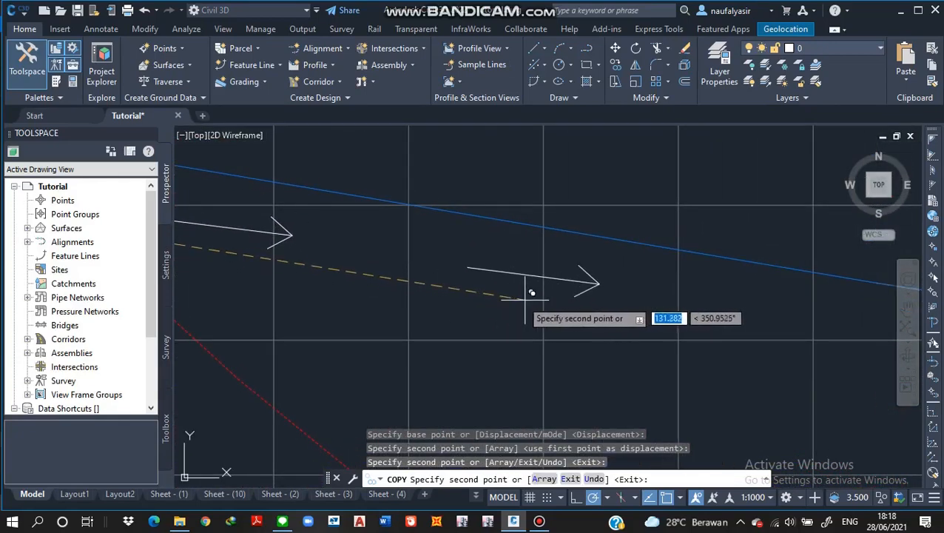
{"action": "left_click", "coordinate": [520, 299]}
{"action": "scroll", "coordinate": [530, 308], "scroll_direction": "down", "scroll_amount": 2}
{"action": "middle_click_drag", "start_coordinate": [531, 306], "coordinate": [285, 251]}
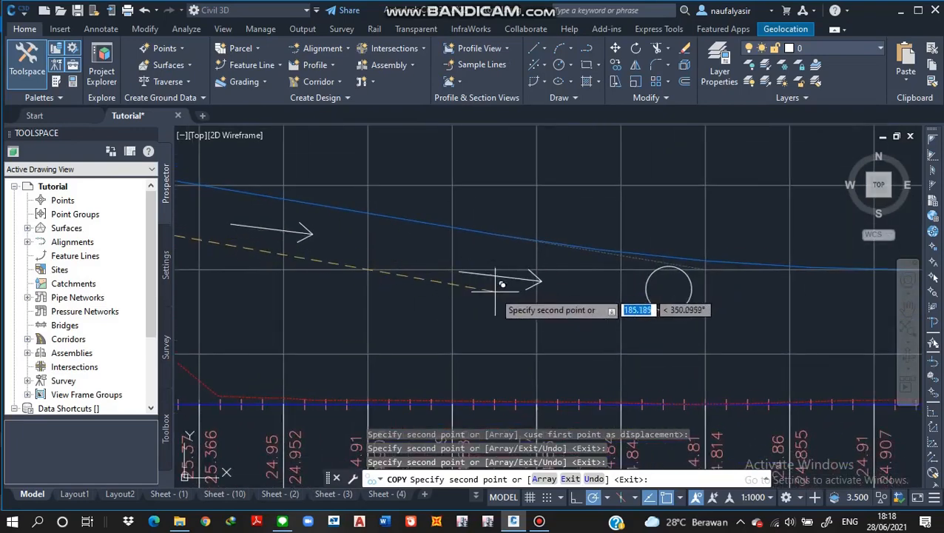
{"action": "scroll", "coordinate": [505, 286], "scroll_direction": "down", "scroll_amount": 2}
{"action": "key", "text": "Escape"}
{"action": "middle_click_drag", "start_coordinate": [512, 286], "coordinate": [590, 276]}
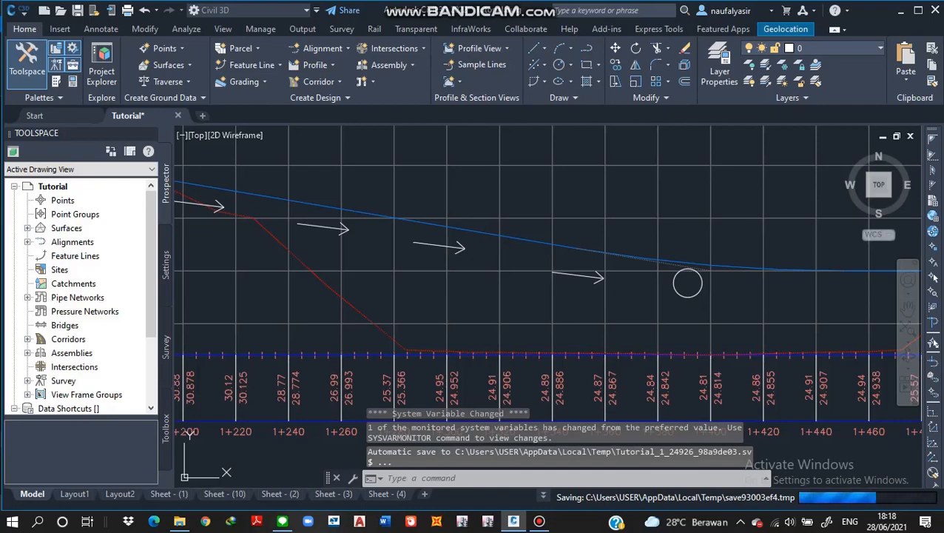
Step: Review the slope arrows in the view containing the circle and in the first profile view, starting at station 0+000
{"action": "scroll", "coordinate": [688, 283], "scroll_direction": "down", "scroll_amount": 5}
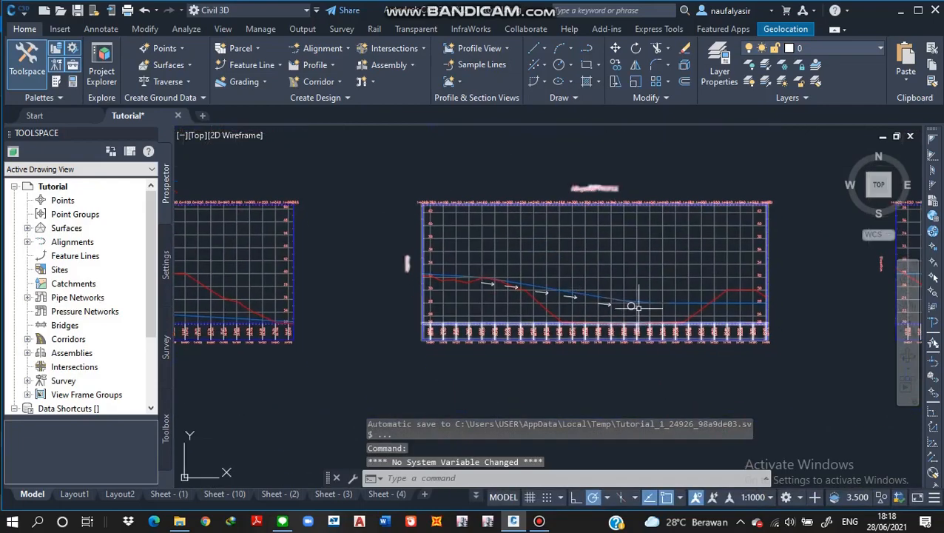
{"action": "scroll", "coordinate": [631, 305], "scroll_direction": "up", "scroll_amount": 4}
{"action": "scroll", "coordinate": [647, 320], "scroll_direction": "down", "scroll_amount": 5}
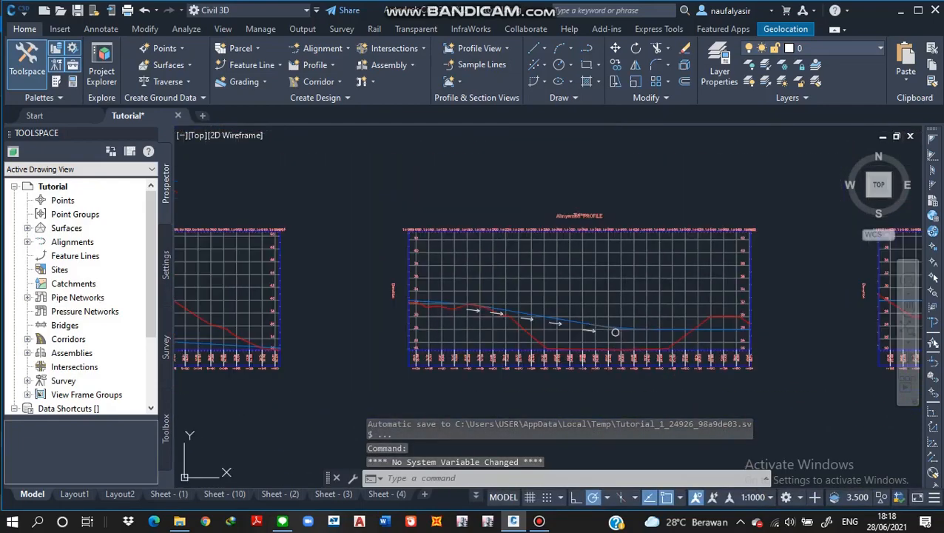
{"action": "scroll", "coordinate": [615, 333], "scroll_direction": "up", "scroll_amount": 2}
{"action": "scroll", "coordinate": [611, 327], "scroll_direction": "down", "scroll_amount": 8}
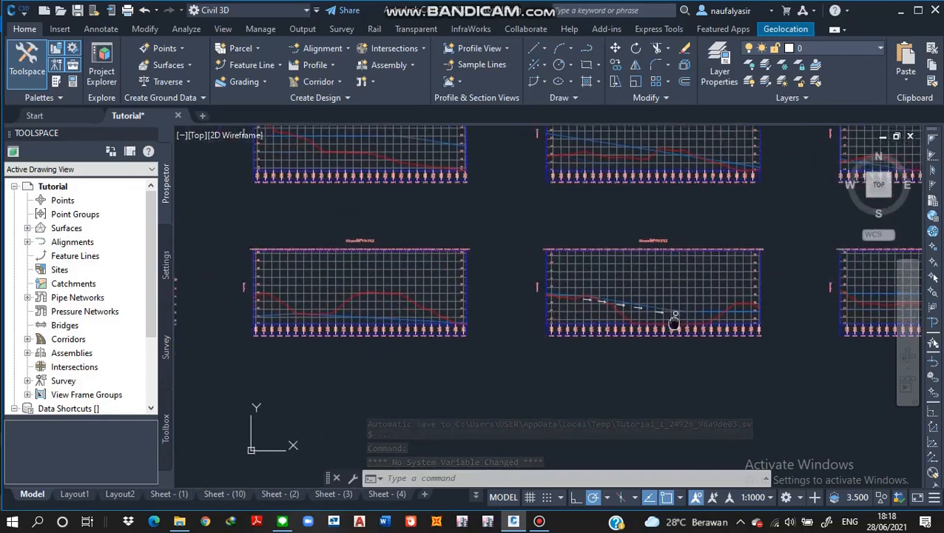
{"action": "scroll", "coordinate": [379, 254], "scroll_direction": "up", "scroll_amount": 6}
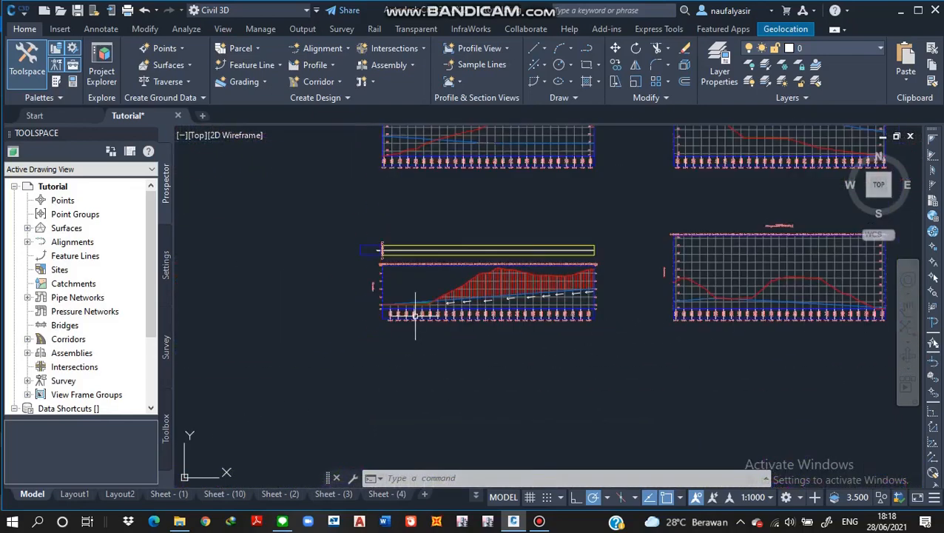
{"action": "scroll", "coordinate": [379, 254], "scroll_direction": "down", "scroll_amount": 3}
{"action": "scroll", "coordinate": [400, 296], "scroll_direction": "up", "scroll_amount": 2}
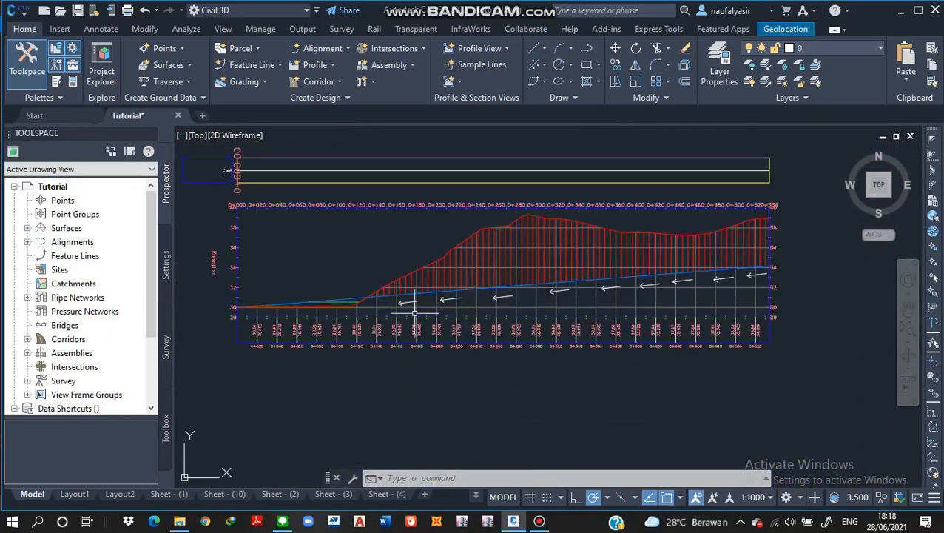
{"action": "scroll", "coordinate": [436, 311], "scroll_direction": "down", "scroll_amount": 1}
{"action": "scroll", "coordinate": [390, 324], "scroll_direction": "up", "scroll_amount": 3}
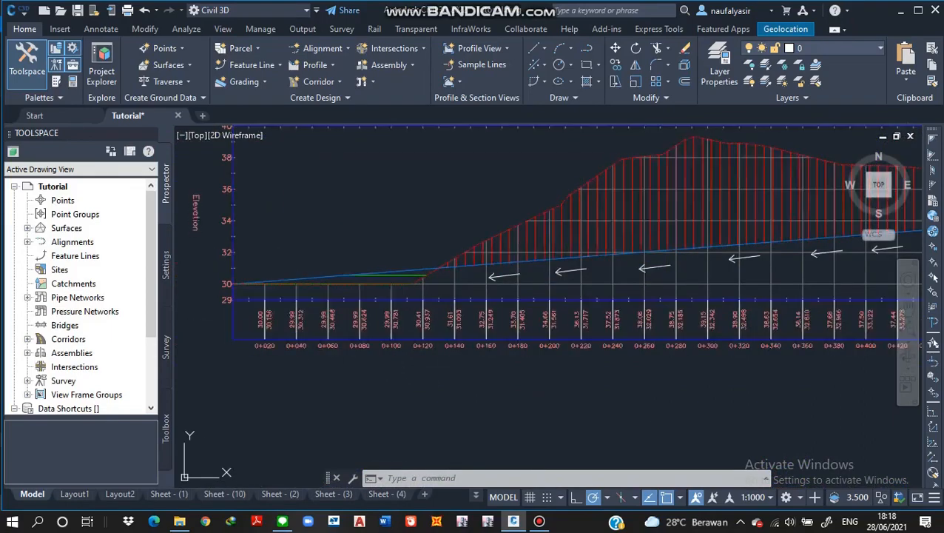
Step: Open the properties of the profile view starting at station 0+000 and check the available band locations and types
{"action": "left_click", "coordinate": [277, 300]}
{"action": "right_click", "coordinate": [276, 300]}
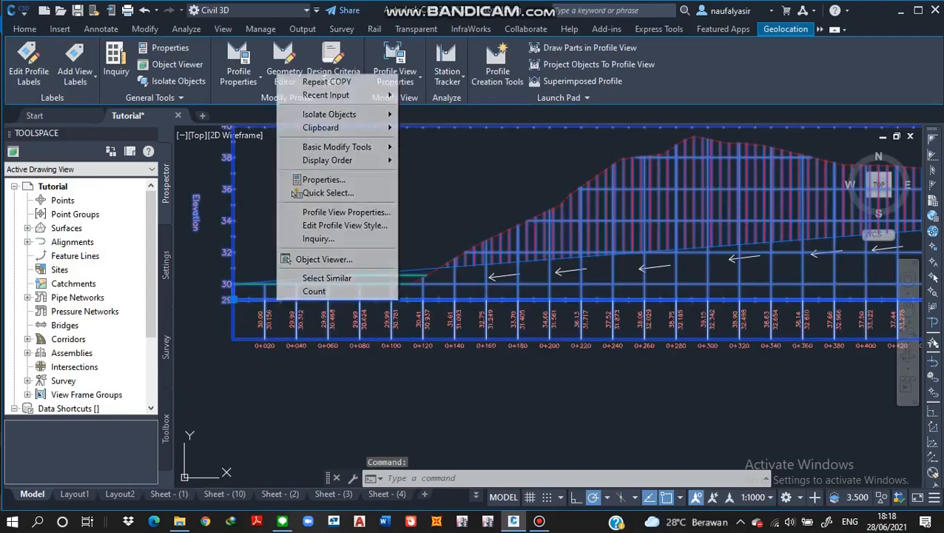
{"action": "left_click", "coordinate": [336, 212]}
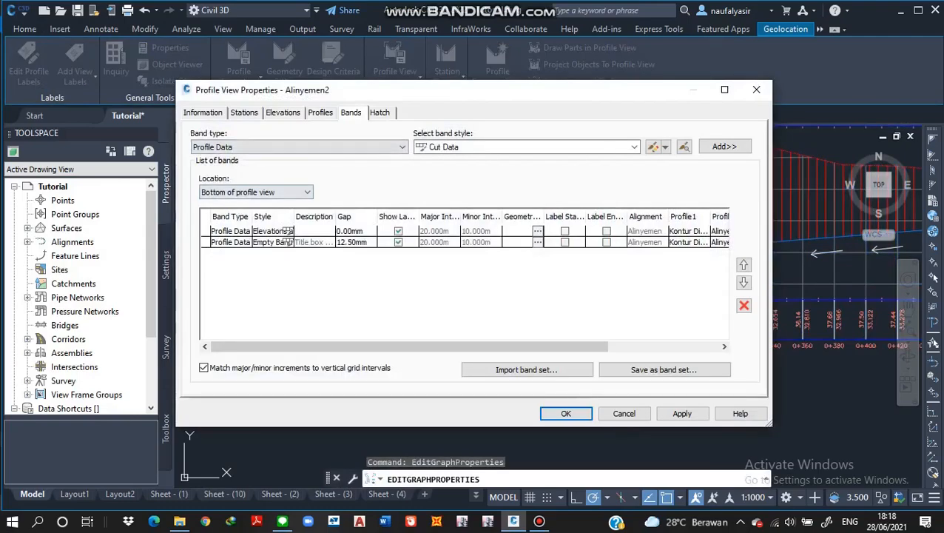
{"action": "left_click", "coordinate": [257, 192]}
{"action": "left_click", "coordinate": [257, 192]}
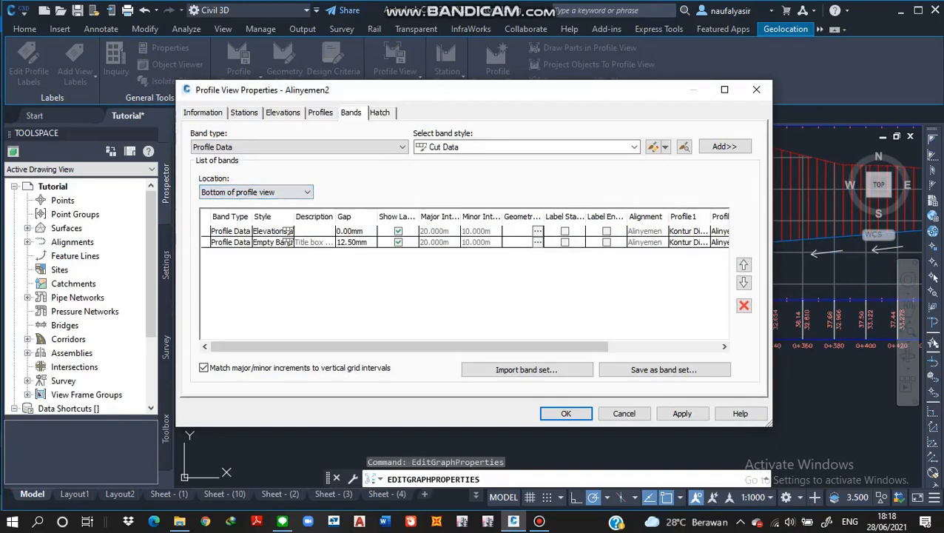
{"action": "left_click", "coordinate": [272, 147]}
{"action": "left_click", "coordinate": [272, 147]}
{"action": "left_click", "coordinate": [272, 147]}
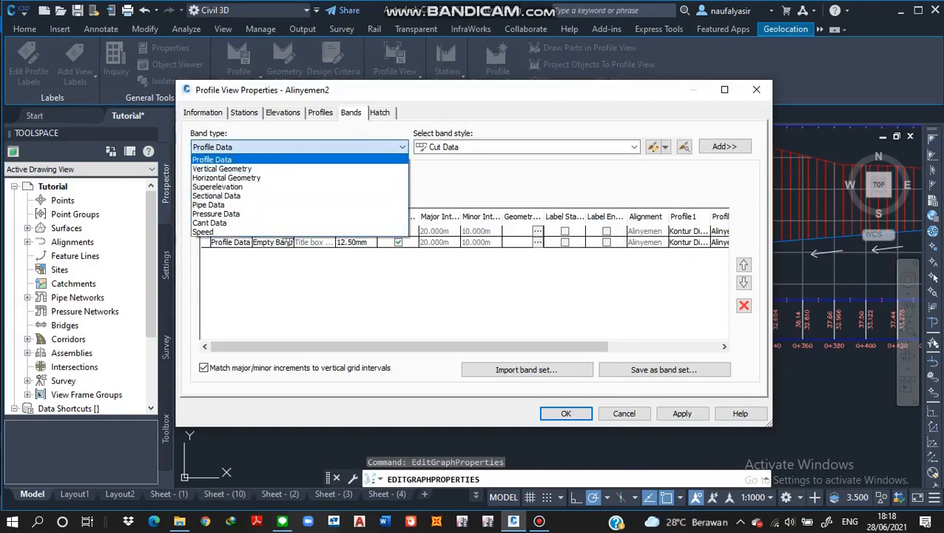
{"action": "left_click", "coordinate": [273, 147]}
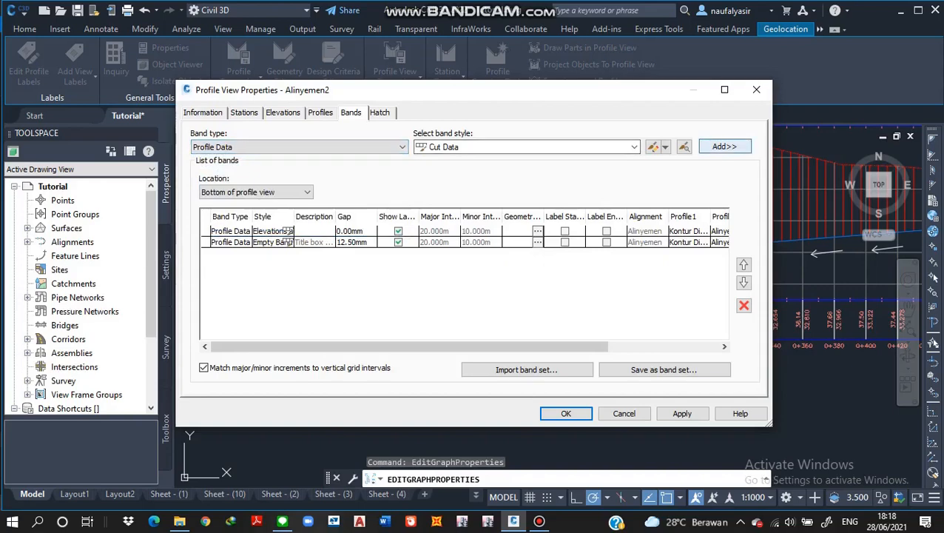
Step: Add a Cut Data band at the bottom of the profile view, keeping Kontur Dipakai - Surface (2) for its geometry points
{"action": "left_click", "coordinate": [537, 230]}
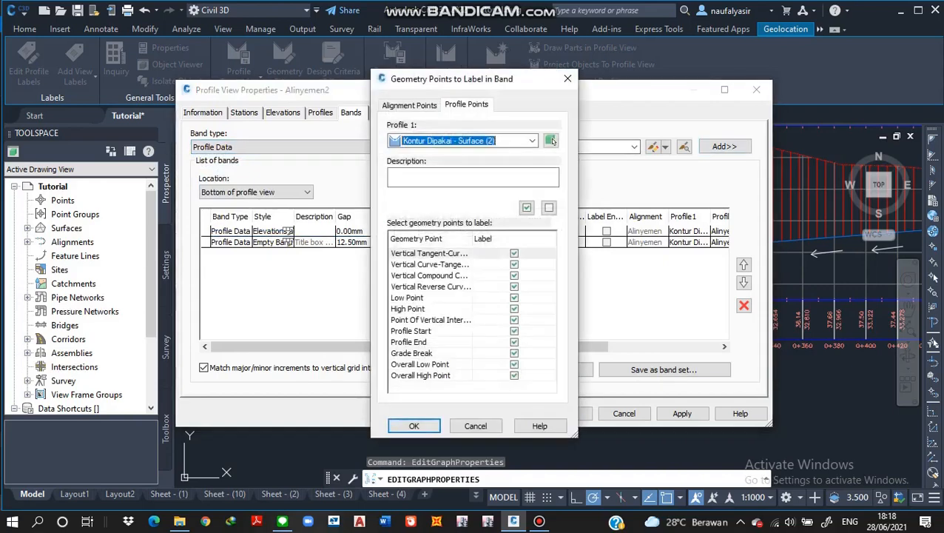
{"action": "left_click", "coordinate": [532, 141]}
{"action": "left_click", "coordinate": [532, 140]}
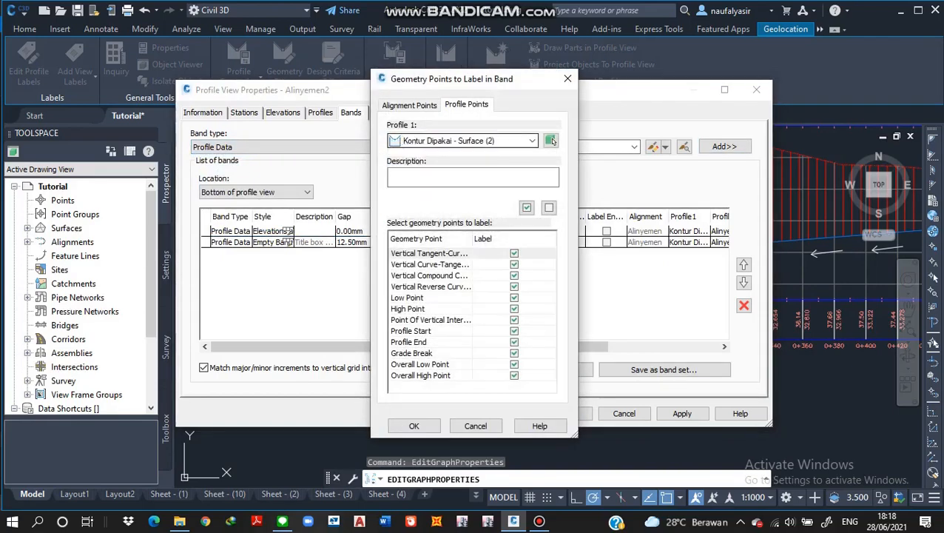
{"action": "left_click", "coordinate": [551, 141]}
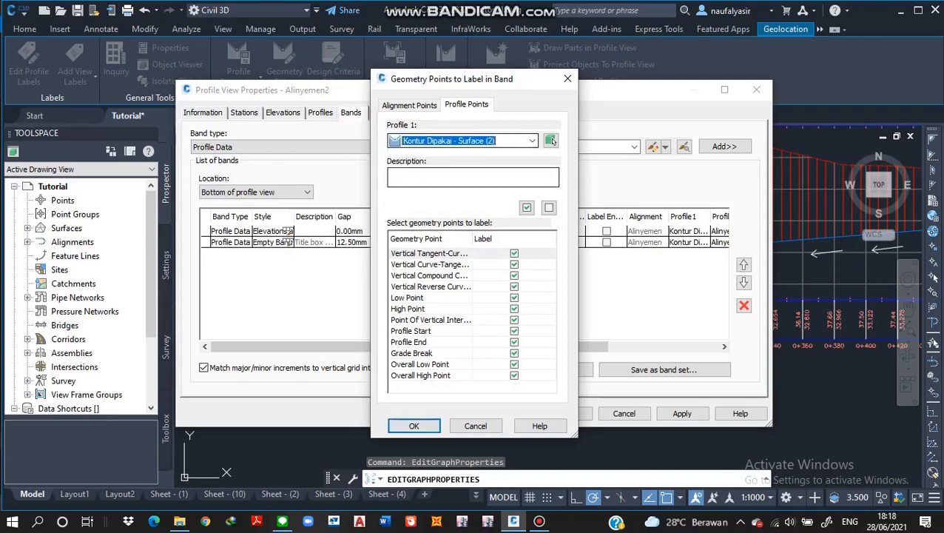
{"action": "key", "text": "Return"}
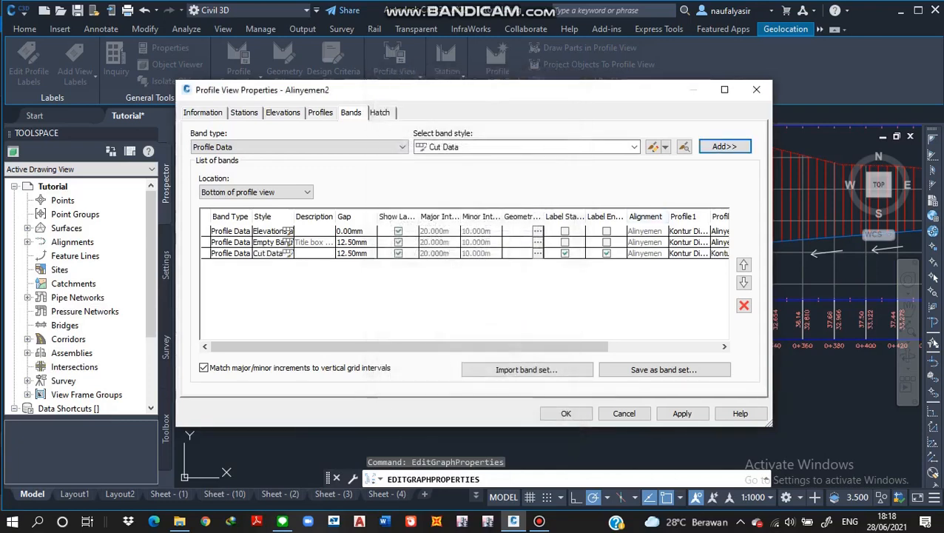
Step: Add a Fill Data band below the Cut Data band and apply the new bands to the profile view
{"action": "left_click", "coordinate": [634, 147]}
{"action": "key", "text": "Return"}
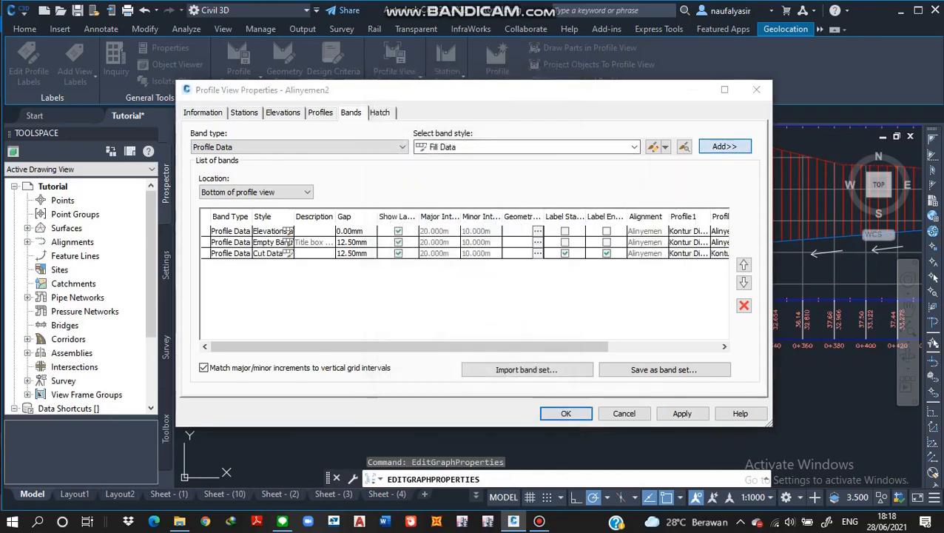
{"action": "key", "text": "Return"}
{"action": "key", "text": "Return"}
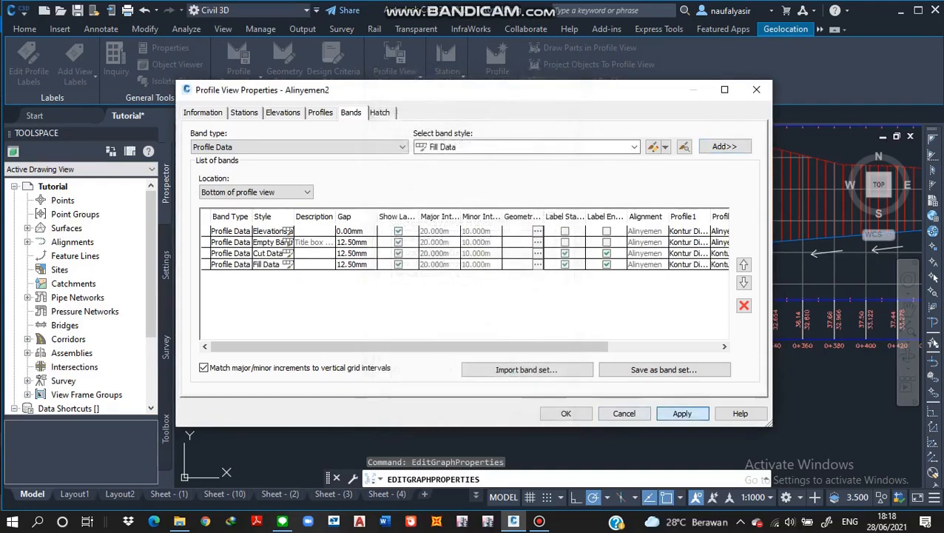
{"action": "key", "text": "Return"}
Step: Reopen the first profile view's band settings and set Profile2 of the Cut Data band to the Alinyemen design profile
{"action": "scroll", "coordinate": [562, 252], "scroll_direction": "up", "scroll_amount": 5}
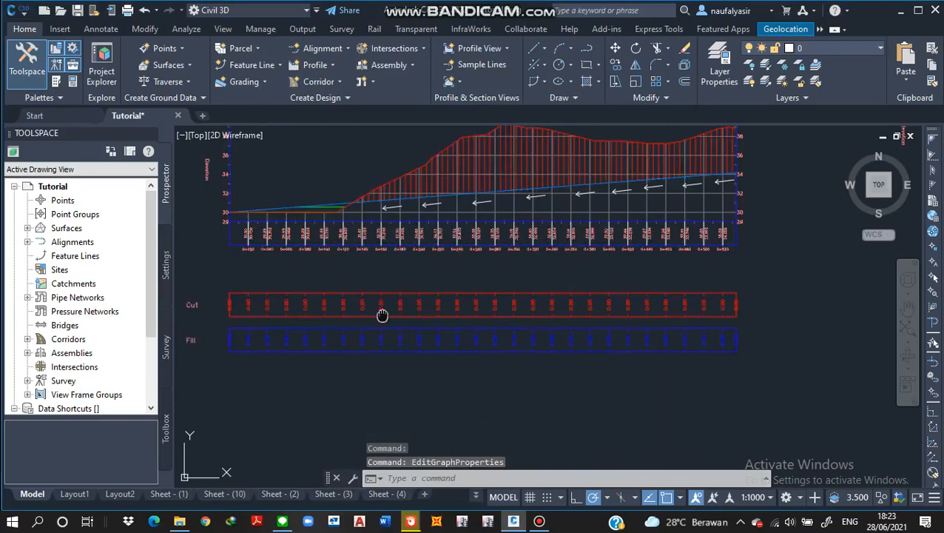
{"action": "middle_click_drag", "start_coordinate": [382, 316], "coordinate": [440, 306]}
{"action": "scroll", "coordinate": [440, 305], "scroll_direction": "up", "scroll_amount": 3}
{"action": "scroll", "coordinate": [437, 311], "scroll_direction": "down", "scroll_amount": 4}
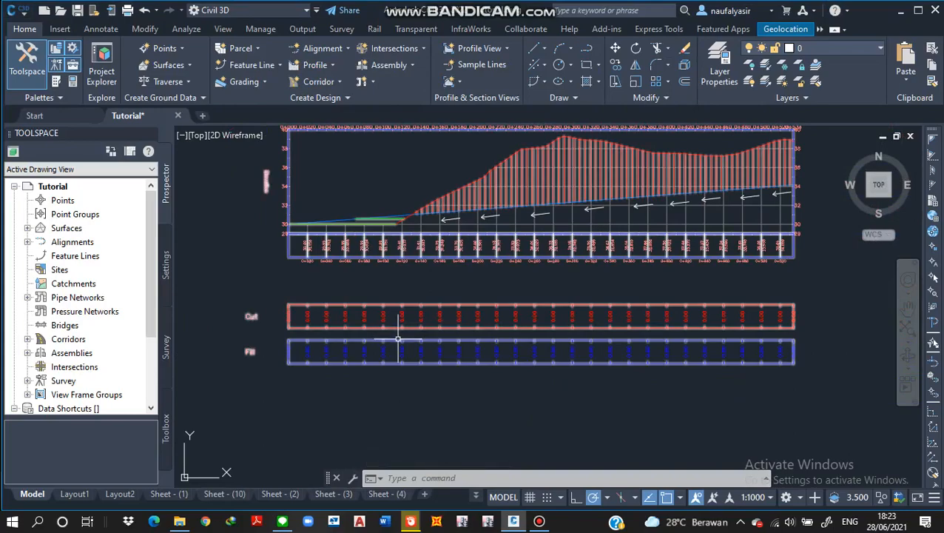
{"action": "left_click", "coordinate": [397, 339]}
{"action": "right_click", "coordinate": [398, 340]}
{"action": "left_click", "coordinate": [451, 253]}
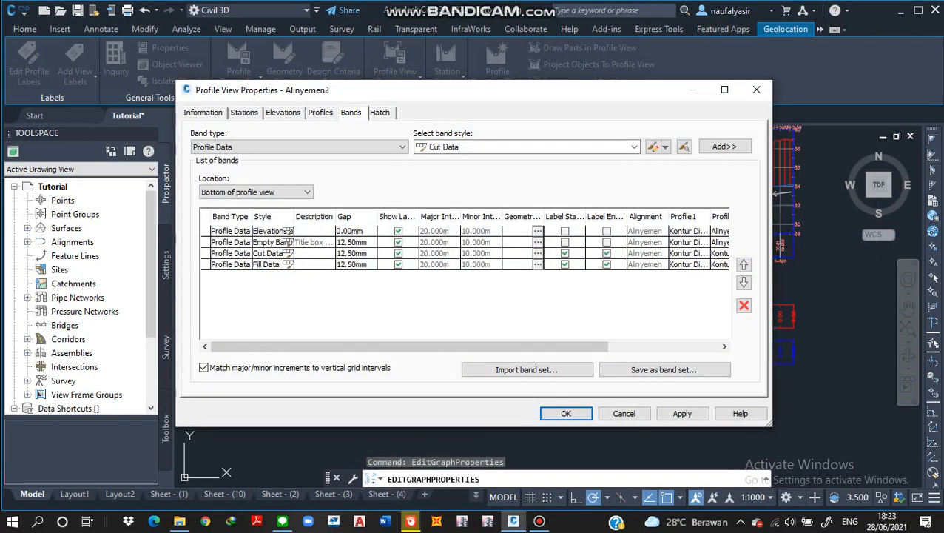
{"action": "left_click_drag", "start_coordinate": [409, 346], "coordinate": [519, 347]}
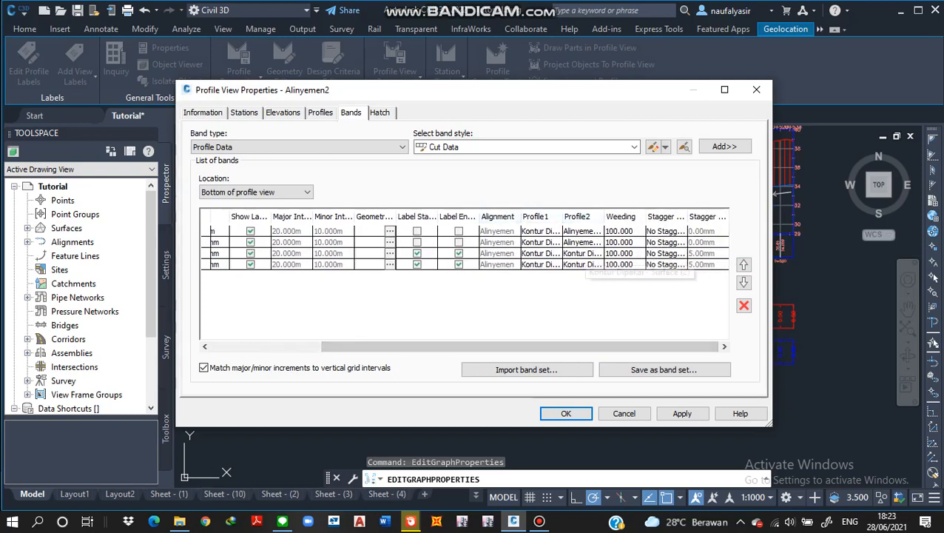
{"action": "left_click", "coordinate": [582, 253]}
{"action": "left_click", "coordinate": [583, 253]}
{"action": "left_click", "coordinate": [592, 278]}
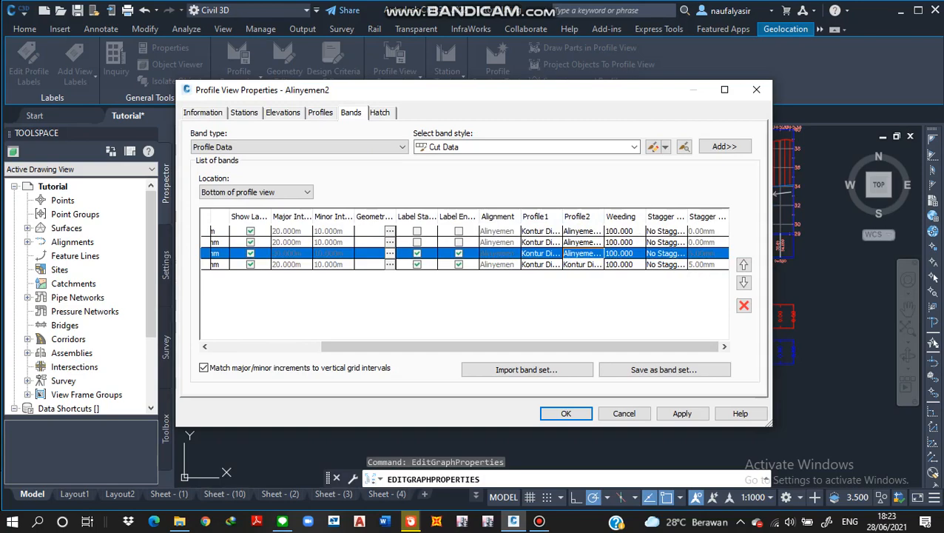
Step: Set Profile2 of the Fill Data band to the Alinyemen design profile and apply the band settings
{"action": "left_click", "coordinate": [582, 265]}
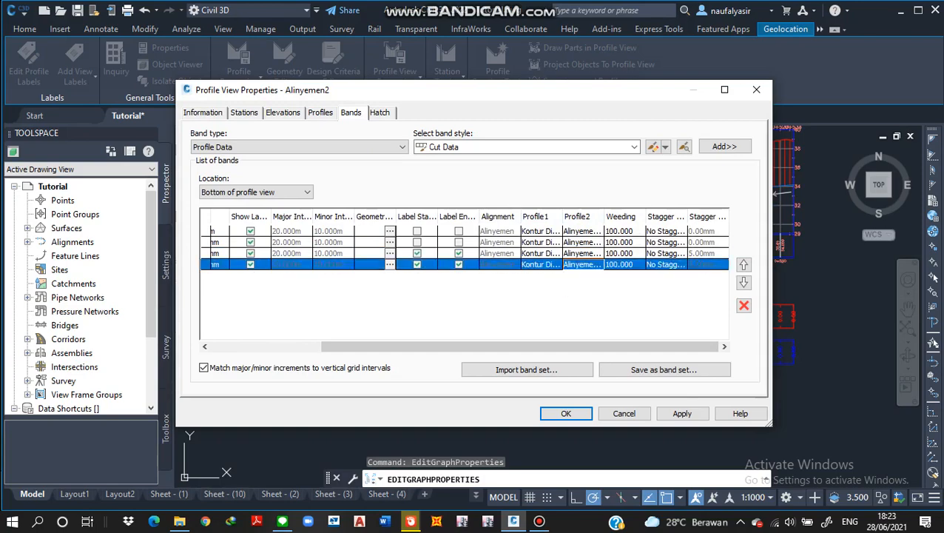
{"action": "left_click", "coordinate": [682, 413]}
{"action": "mouse_move", "coordinate": [606, 96]}
{"action": "left_mouse_down"}
{"action": "mouse_move", "coordinate": [387, 2]}
{"action": "mouse_move", "coordinate": [163, 51]}
{"action": "mouse_move", "coordinate": [162, 97]}
{"action": "mouse_move", "coordinate": [766, 77]}
{"action": "mouse_move", "coordinate": [773, 90]}
{"action": "mouse_move", "coordinate": [600, 100]}
{"action": "left_mouse_up"}
{"action": "left_click", "coordinate": [558, 413]}
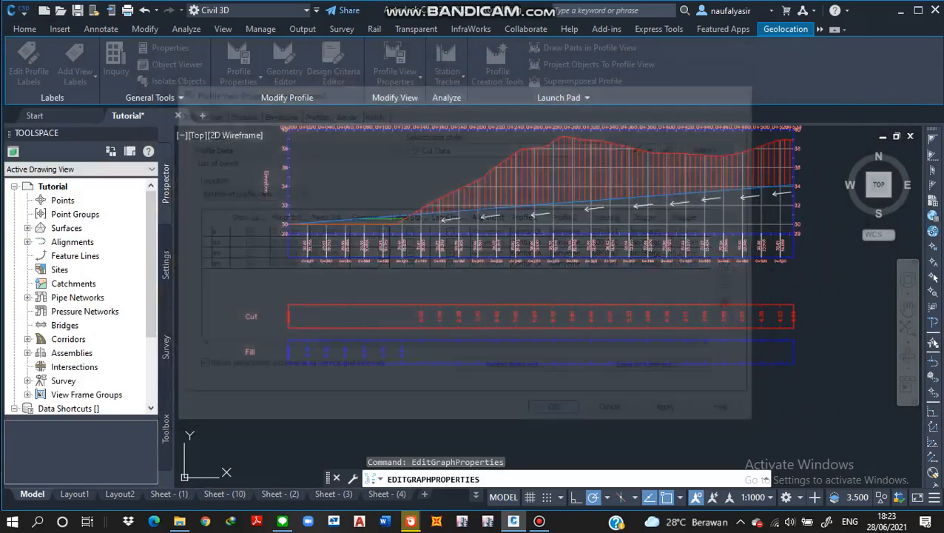
Step: Examine the cut and fill depths in the new bands against the stations and elevations of the first profile view
{"action": "scroll", "coordinate": [348, 373], "scroll_direction": "up", "scroll_amount": 5}
{"action": "scroll", "coordinate": [356, 385], "scroll_direction": "down", "scroll_amount": 3}
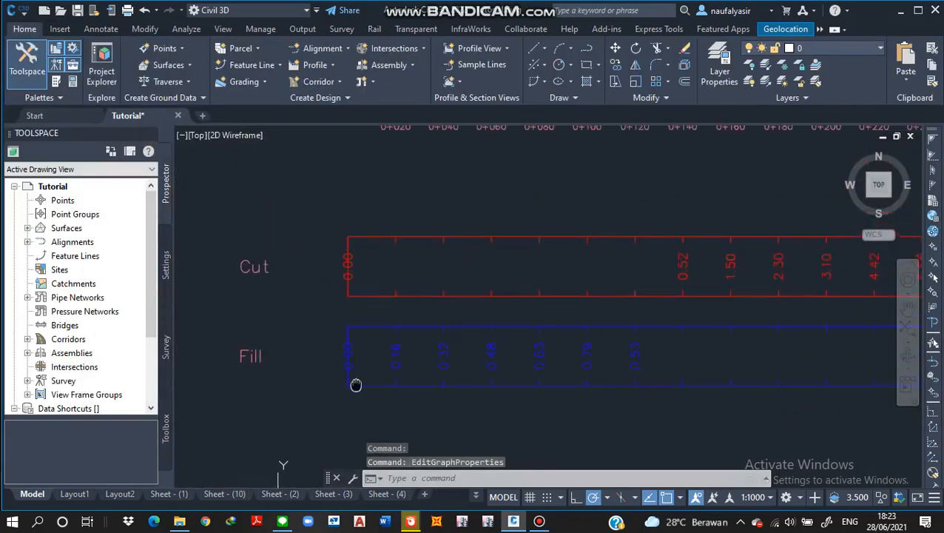
{"action": "scroll", "coordinate": [795, 331], "scroll_direction": "up", "scroll_amount": 2}
{"action": "mouse_move", "coordinate": [586, 365]}
{"action": "middle_mouse_down"}
{"action": "mouse_move", "coordinate": [489, 442]}
{"action": "mouse_move", "coordinate": [380, 422]}
{"action": "middle_mouse_up"}
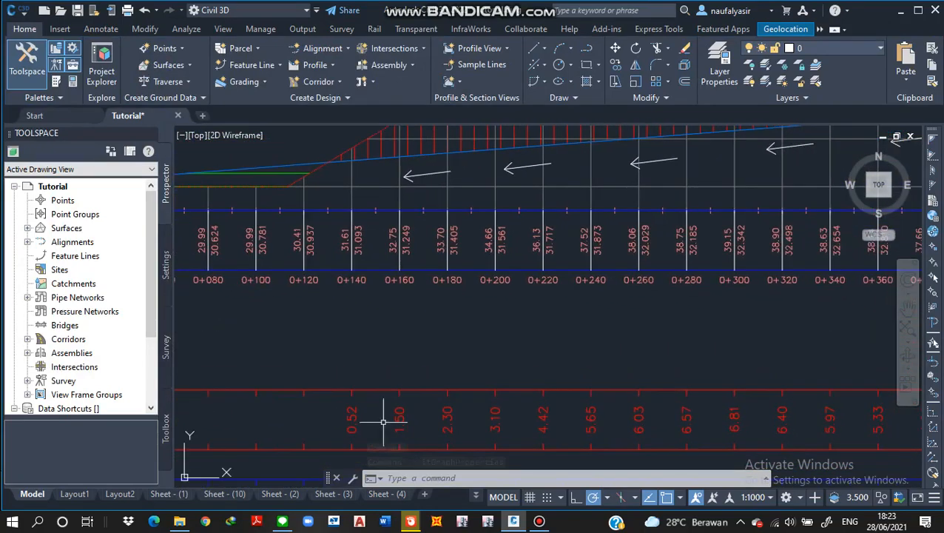
{"action": "scroll", "coordinate": [517, 393], "scroll_direction": "down", "scroll_amount": 3}
{"action": "scroll", "coordinate": [562, 296], "scroll_direction": "up", "scroll_amount": 2}
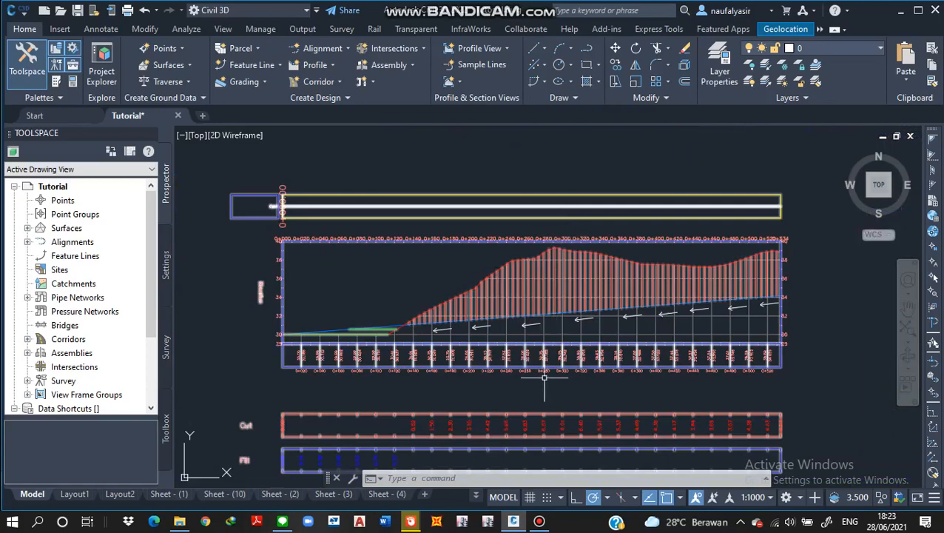
Step: Inspect the values and the spacing of the Cut and Fill bands beneath the first profile view
{"action": "scroll", "coordinate": [554, 385], "scroll_direction": "up", "scroll_amount": 3}
{"action": "scroll", "coordinate": [553, 377], "scroll_direction": "down", "scroll_amount": 3}
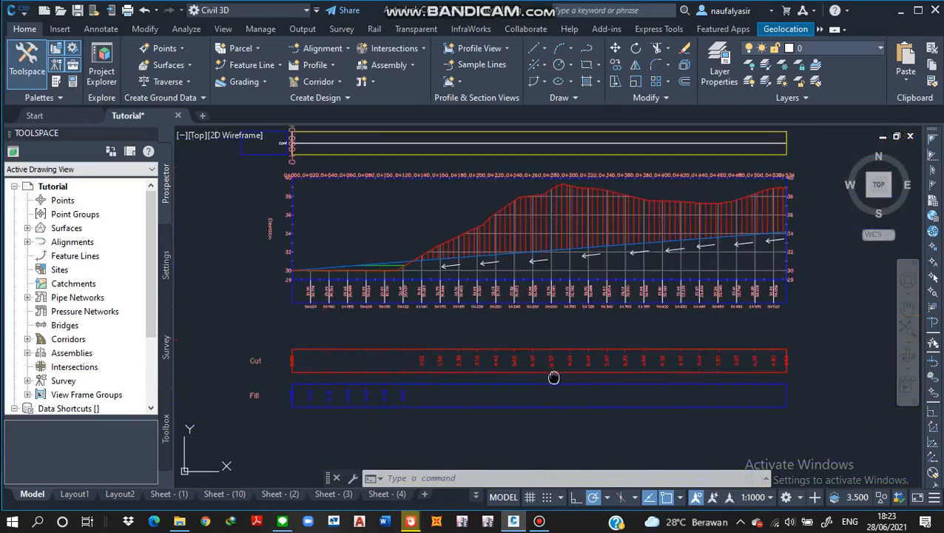
{"action": "middle_click_drag", "start_coordinate": [553, 377], "coordinate": [562, 314]}
{"action": "scroll", "coordinate": [337, 333], "scroll_direction": "up", "scroll_amount": 2}
{"action": "scroll", "coordinate": [380, 339], "scroll_direction": "up", "scroll_amount": 2}
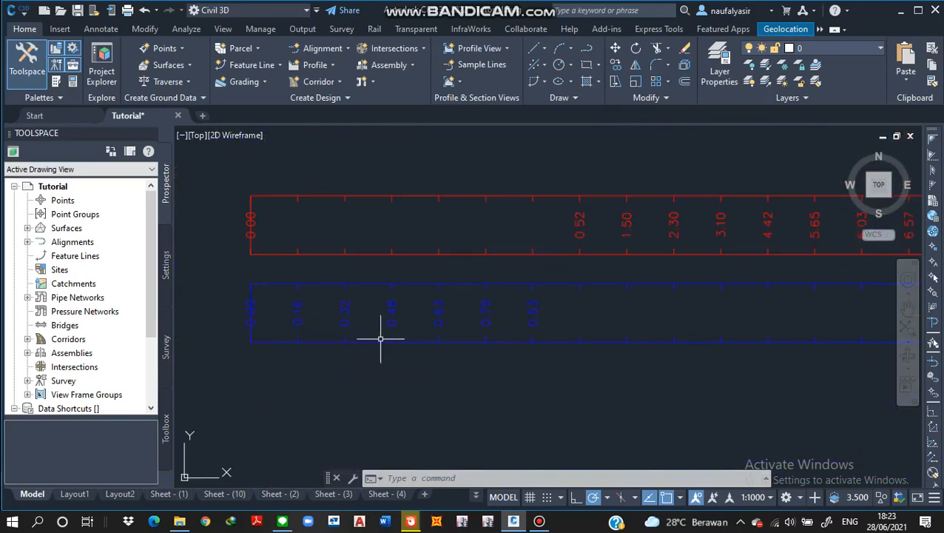
{"action": "scroll", "coordinate": [428, 366], "scroll_direction": "down", "scroll_amount": 4}
{"action": "scroll", "coordinate": [427, 361], "scroll_direction": "up", "scroll_amount": 2}
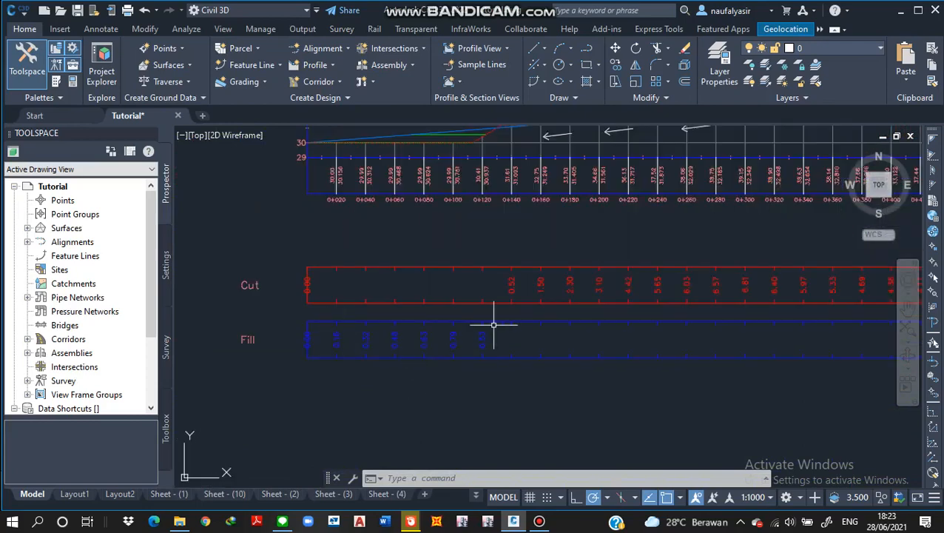
{"action": "middle_click_drag", "start_coordinate": [494, 324], "coordinate": [467, 331]}
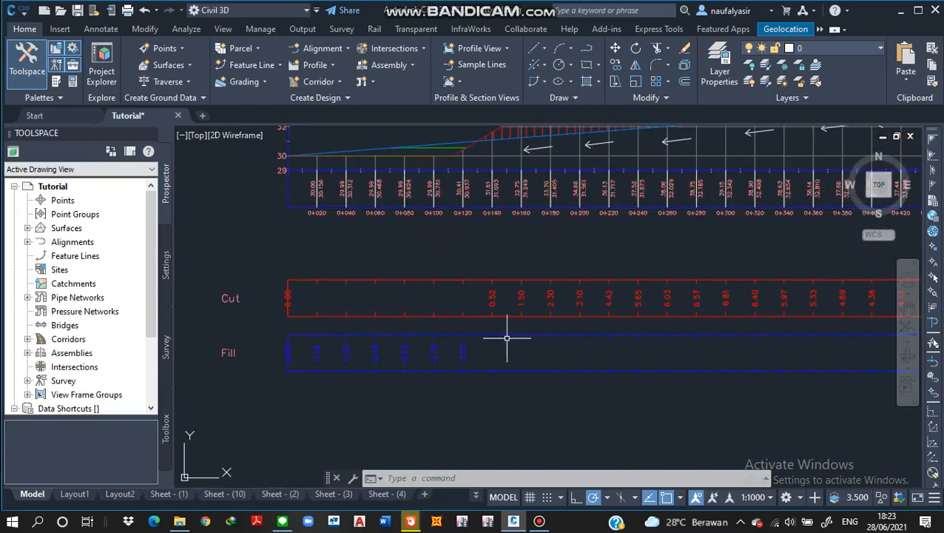
Step: Set the gaps of the empty, Cut Data and Fill Data bands beneath the first profile view to 0 mm and confirm
{"action": "left_click", "coordinate": [346, 318]}
{"action": "right_click", "coordinate": [346, 318]}
{"action": "left_click", "coordinate": [414, 228]}
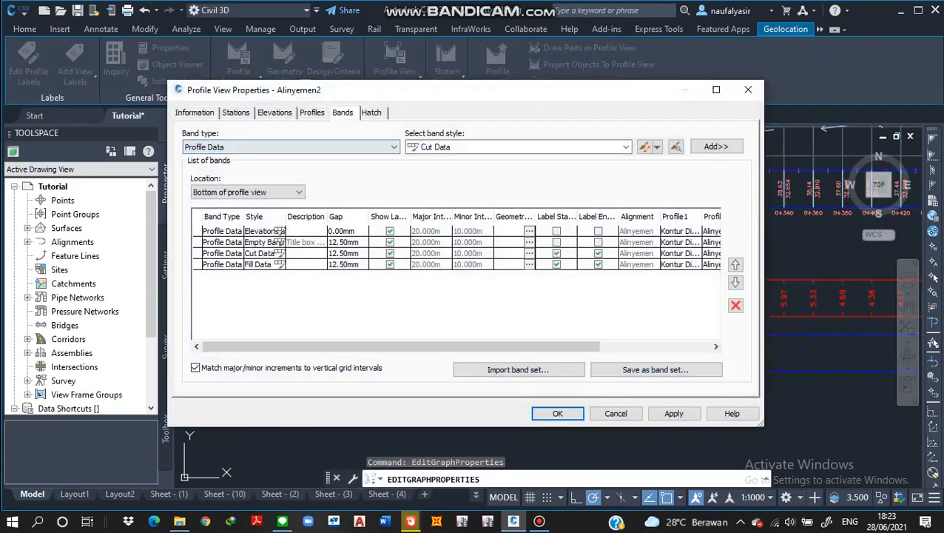
{"action": "left_click", "coordinate": [342, 242]}
{"action": "left_click", "coordinate": [342, 242]}
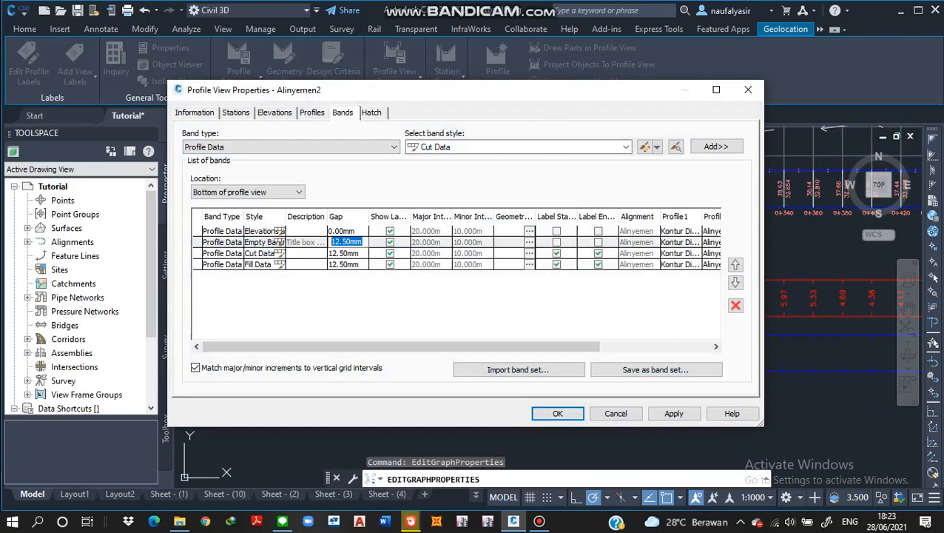
{"action": "type", "text": "0"}
{"action": "left_click", "coordinate": [342, 253]}
{"action": "left_click", "coordinate": [342, 253]}
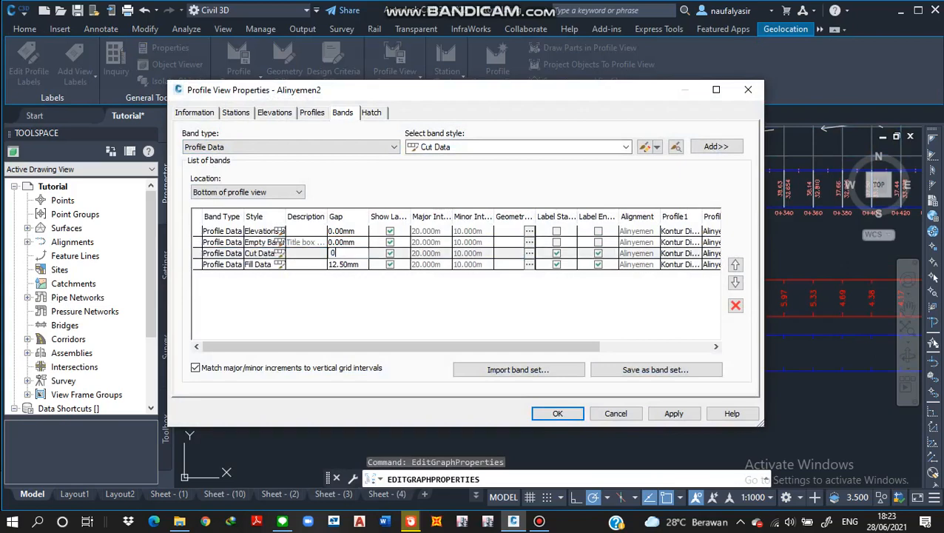
{"action": "type", "text": "0"}
{"action": "double_click", "coordinate": [343, 264]}
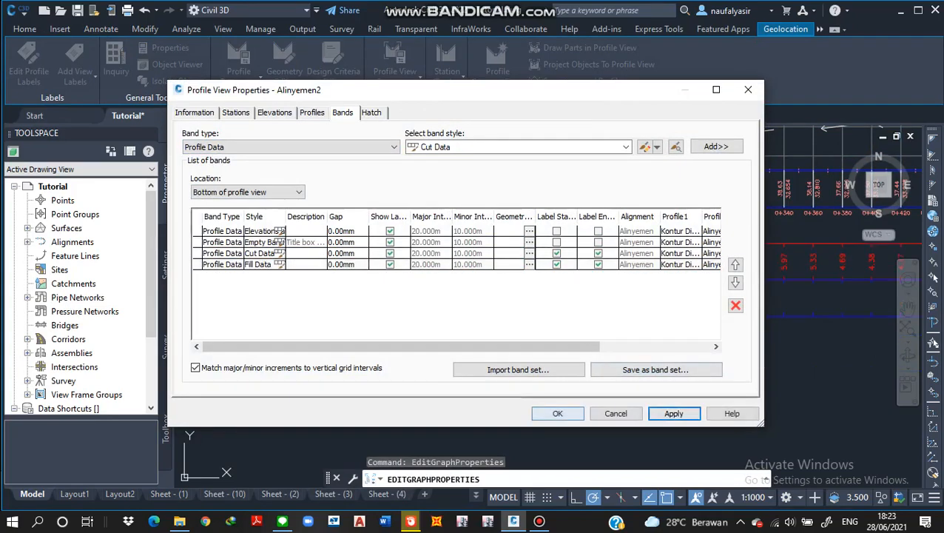
{"action": "left_click", "coordinate": [558, 413]}
Step: Reopen the first profile view's band settings and list the bands located at the top of the profile view
{"action": "scroll", "coordinate": [458, 342], "scroll_direction": "down", "scroll_amount": 5}
{"action": "scroll", "coordinate": [458, 342], "scroll_direction": "up", "scroll_amount": 4}
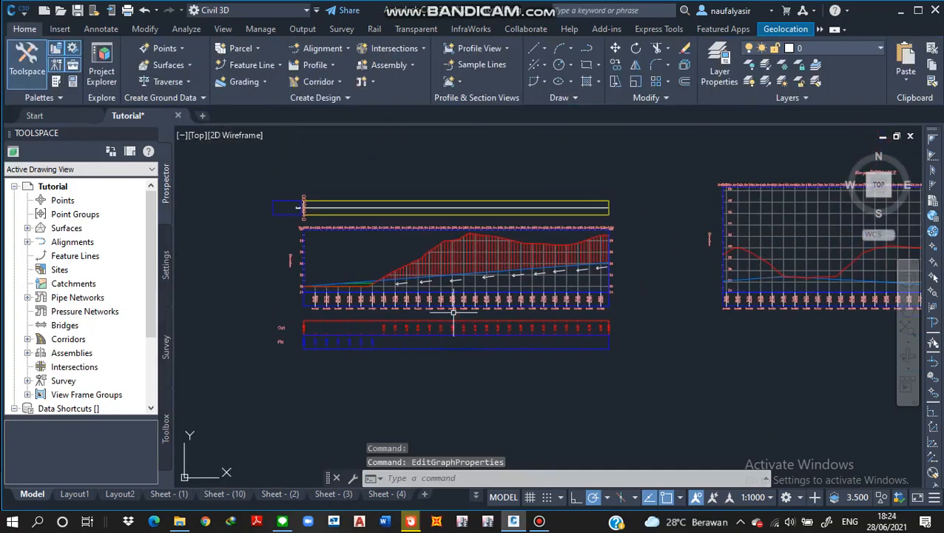
{"action": "scroll", "coordinate": [488, 260], "scroll_direction": "up", "scroll_amount": 2}
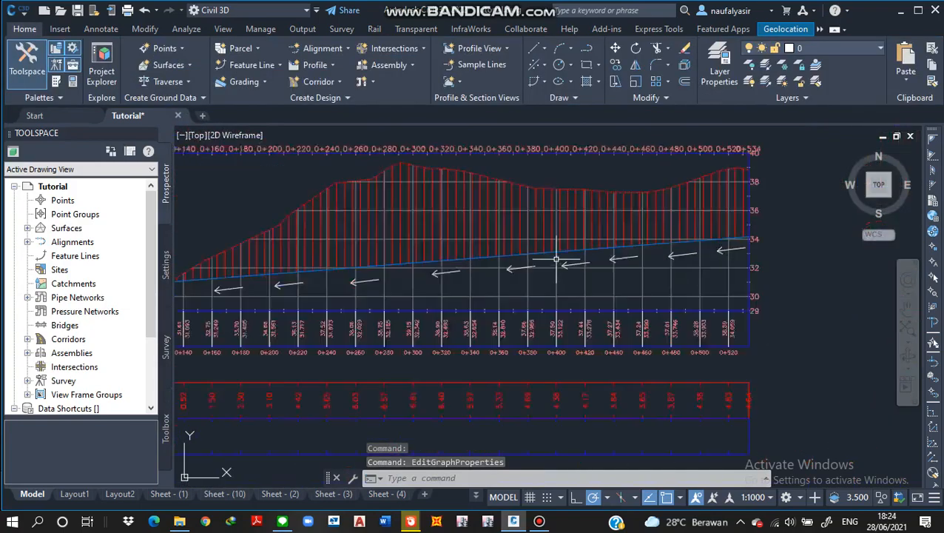
{"action": "scroll", "coordinate": [568, 273], "scroll_direction": "down", "scroll_amount": 4}
{"action": "scroll", "coordinate": [585, 283], "scroll_direction": "up", "scroll_amount": 1}
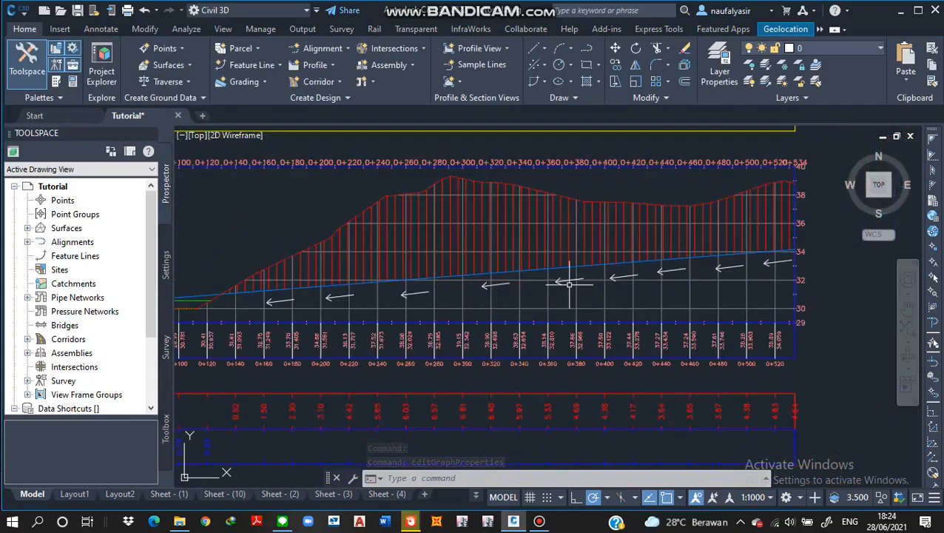
{"action": "scroll", "coordinate": [565, 278], "scroll_direction": "down", "scroll_amount": 2}
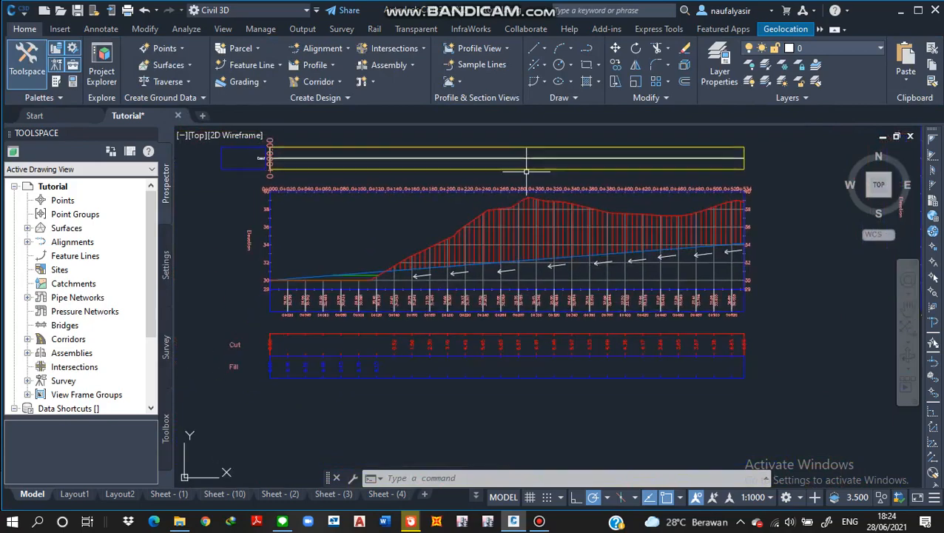
{"action": "left_click", "coordinate": [526, 172]}
{"action": "right_click", "coordinate": [526, 170]}
{"action": "left_click", "coordinate": [600, 305]}
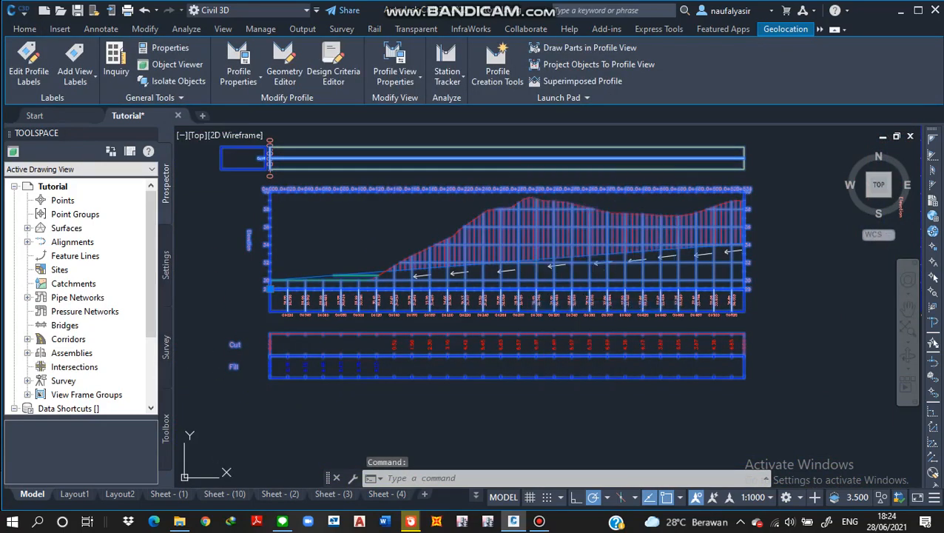
{"action": "key", "text": "alt+Down"}
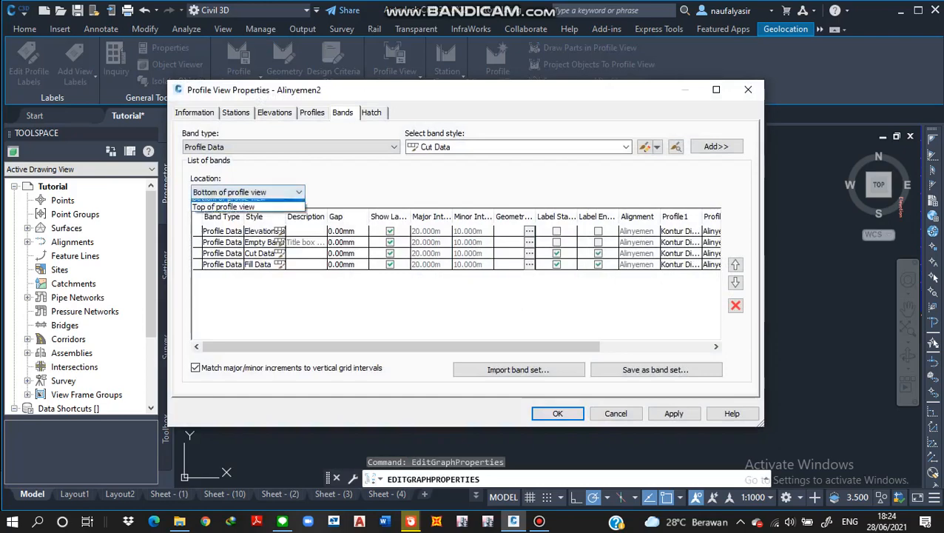
{"action": "key", "text": "Down"}
{"action": "key", "text": "Return"}
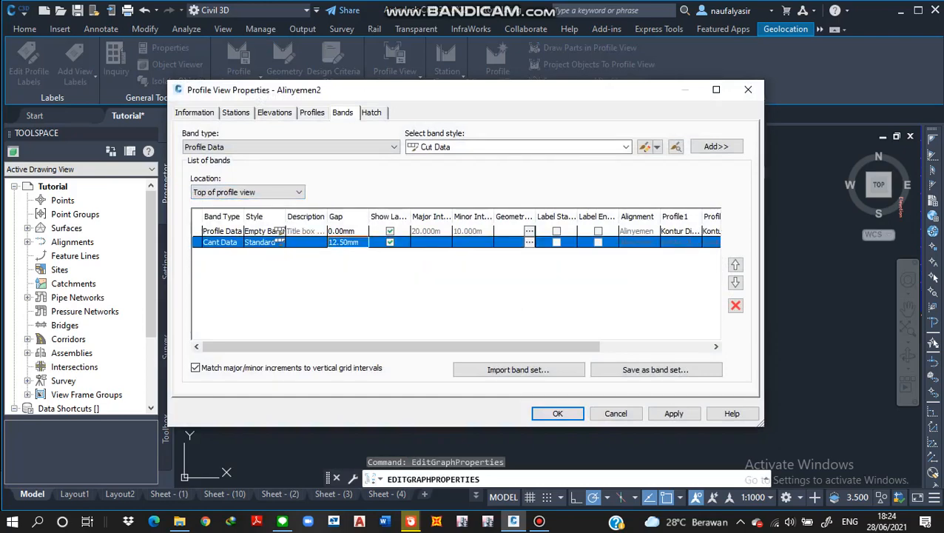
Step: Set the gap of the Cant Data band above the profile view to 8 mm and apply the band settings
{"action": "key", "text": "F2"}
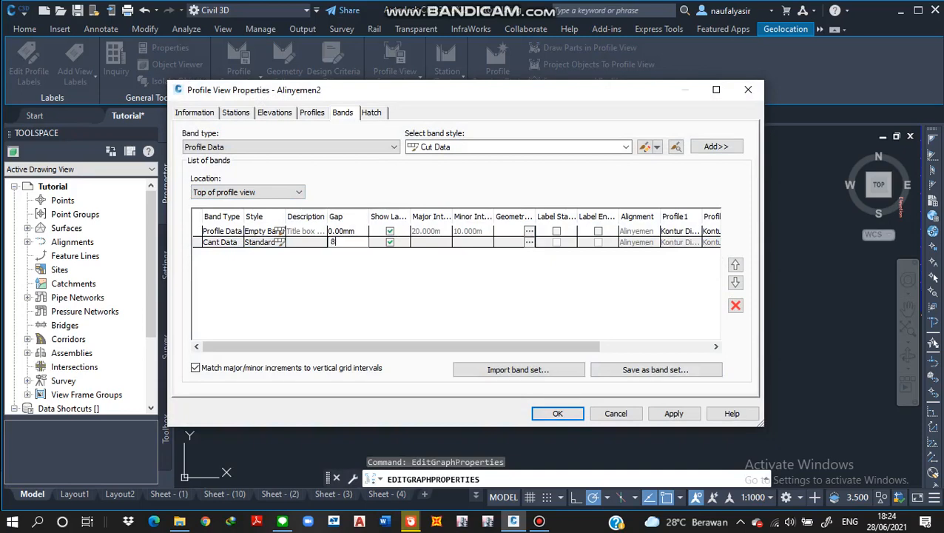
{"action": "left_click", "coordinate": [673, 413]}
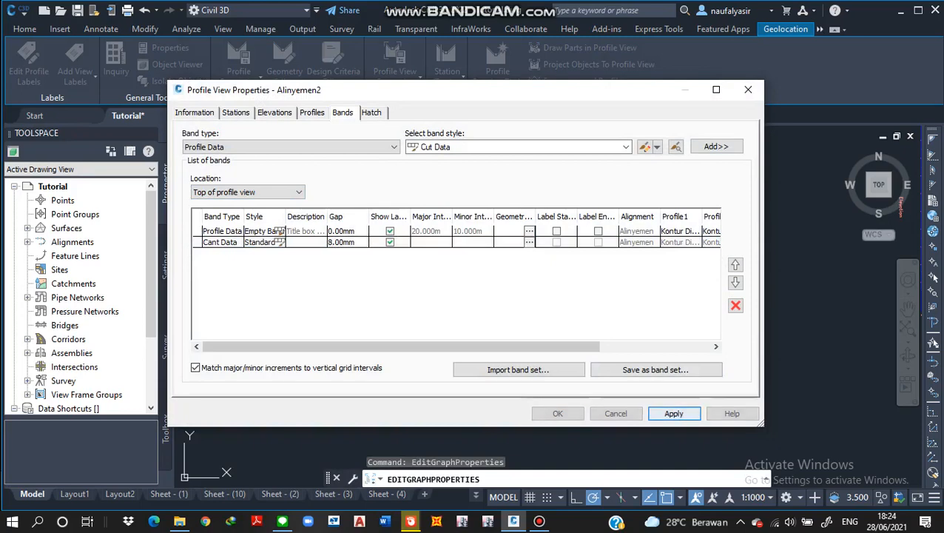
{"action": "left_click_drag", "start_coordinate": [646, 95], "coordinate": [487, 112]}
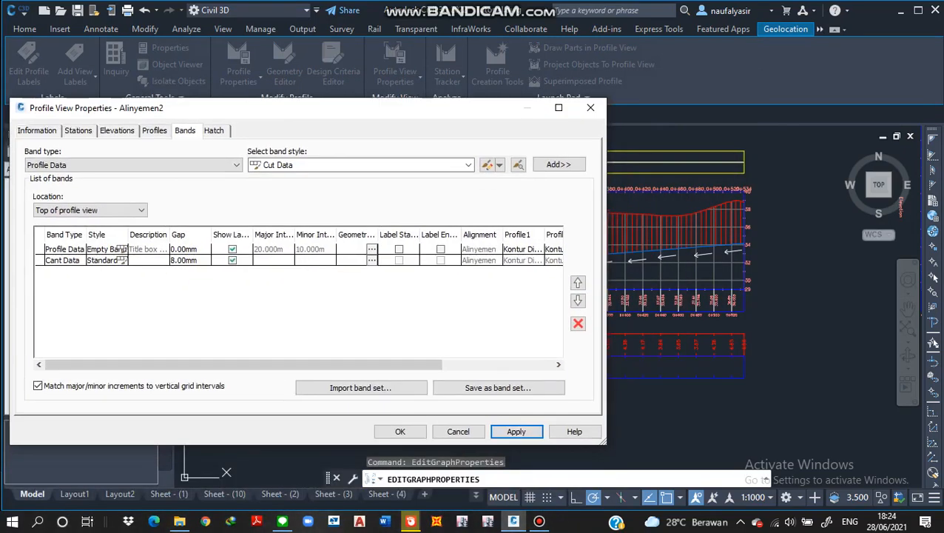
{"action": "left_click", "coordinate": [399, 431]}
{"action": "scroll", "coordinate": [295, 166], "scroll_direction": "up", "scroll_amount": 5}
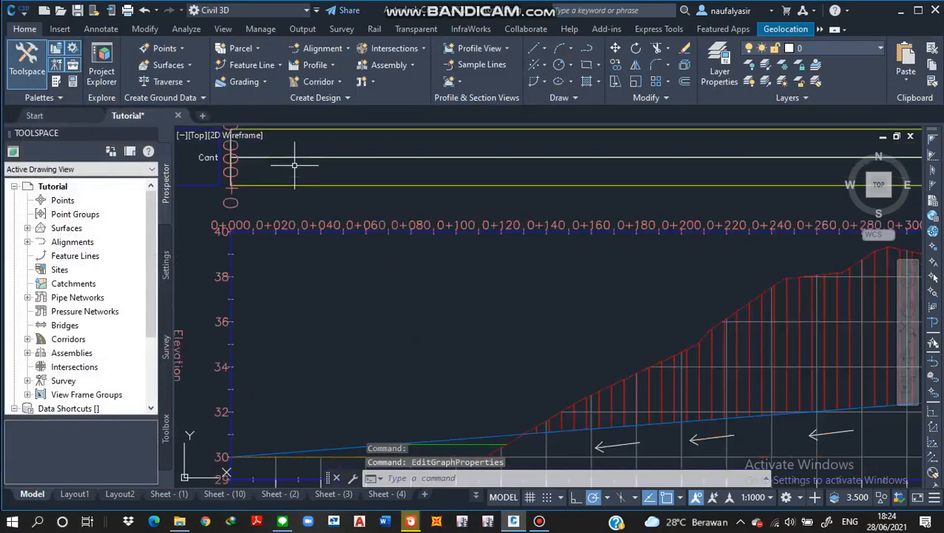
{"action": "scroll", "coordinate": [295, 166], "scroll_direction": "down", "scroll_amount": 5}
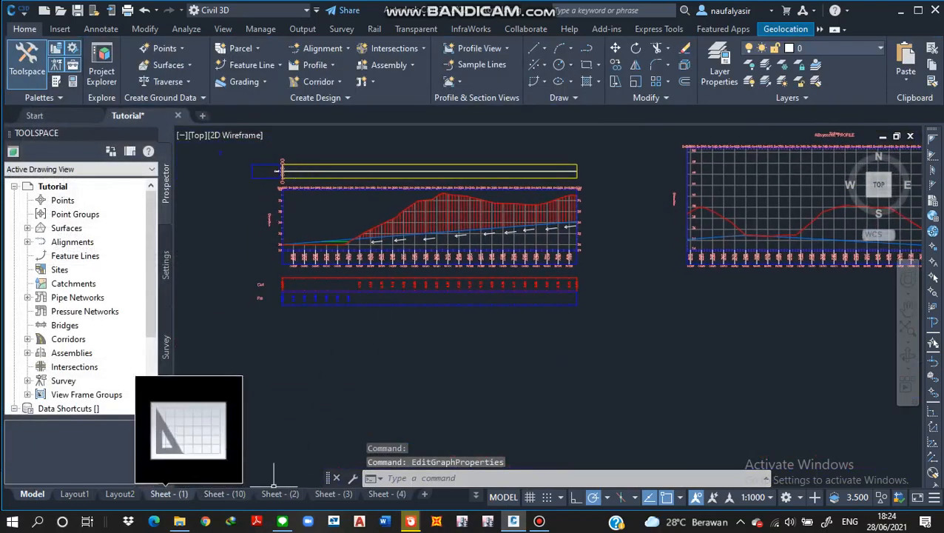
Step: Switch to the Sheet - (1) layout and check how the profile view and its bands fit the lower viewport
{"action": "left_click", "coordinate": [169, 493]}
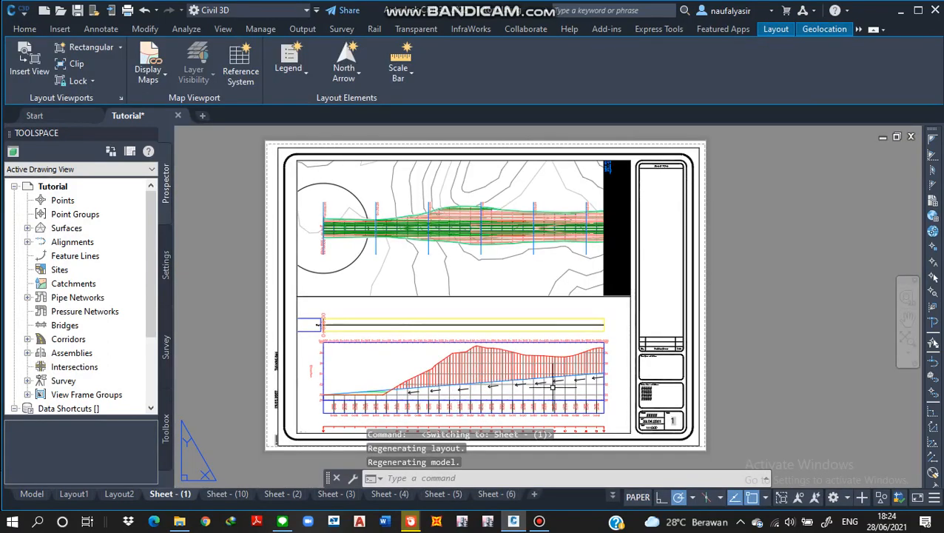
{"action": "scroll", "coordinate": [552, 386], "scroll_direction": "up", "scroll_amount": 2}
{"action": "middle_click_drag", "start_coordinate": [557, 397], "coordinate": [643, 255]}
{"action": "middle_click_drag", "start_coordinate": [628, 293], "coordinate": [624, 353]}
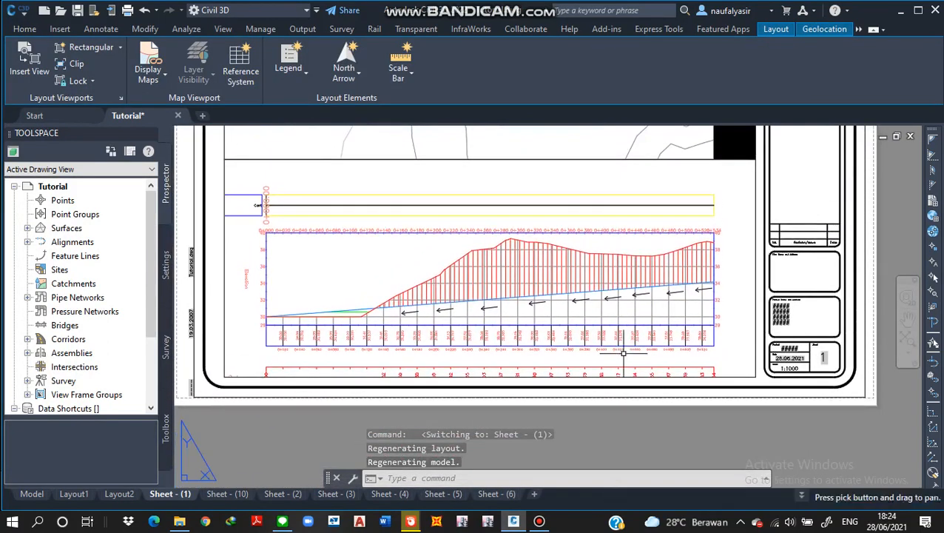
{"action": "scroll", "coordinate": [623, 353], "scroll_direction": "down", "scroll_amount": 4}
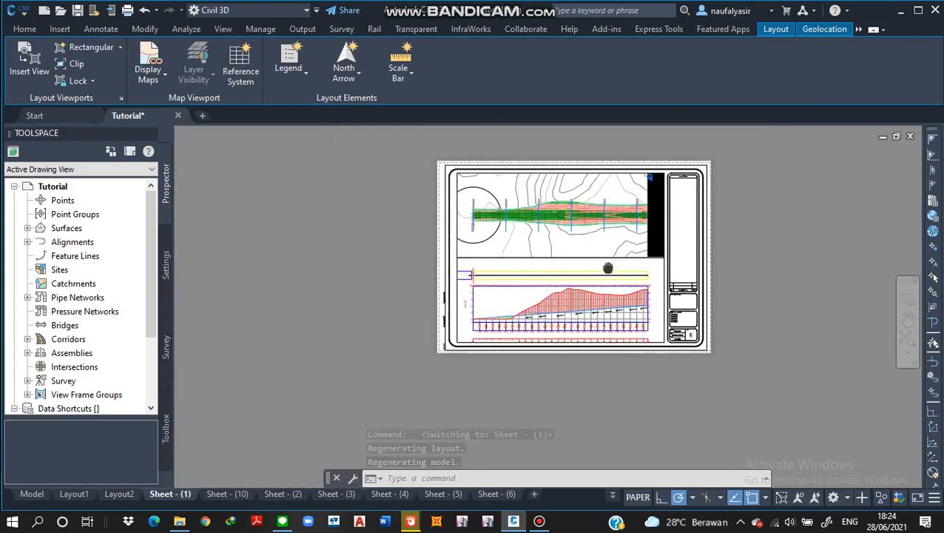
{"action": "middle_click_drag", "start_coordinate": [609, 270], "coordinate": [591, 234]}
{"action": "scroll", "coordinate": [598, 321], "scroll_direction": "up", "scroll_amount": 4}
{"action": "scroll", "coordinate": [594, 328], "scroll_direction": "down", "scroll_amount": 2}
{"action": "scroll", "coordinate": [591, 314], "scroll_direction": "up", "scroll_amount": 2}
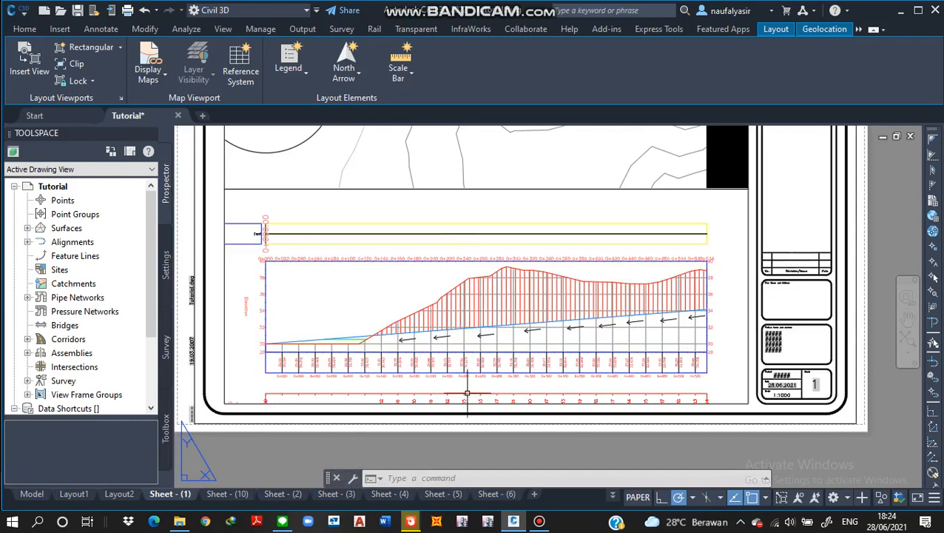
Step: Activate the profile viewport on the sheet and move the profile view straight up by about 35 m
{"action": "left_click", "coordinate": [567, 224]}
{"action": "key", "text": "Escape"}
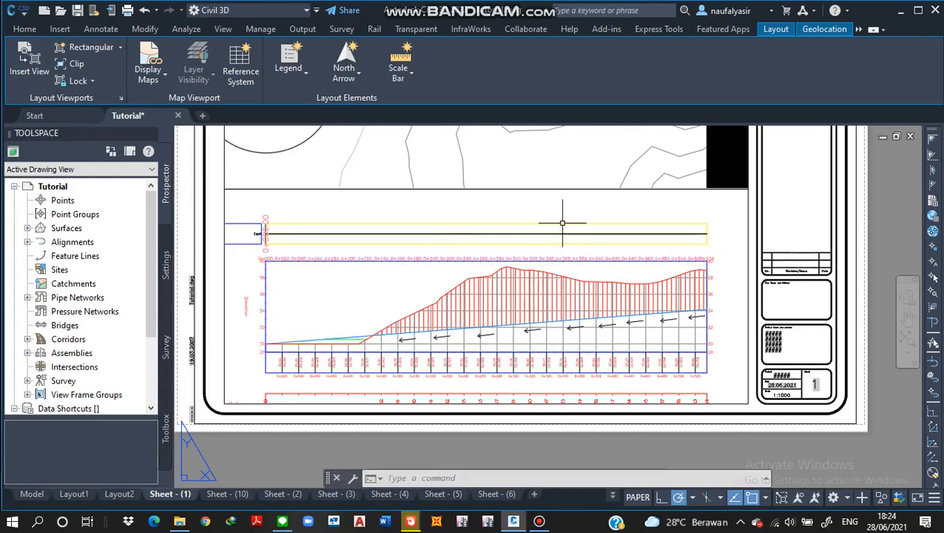
{"action": "double_click", "coordinate": [564, 212]}
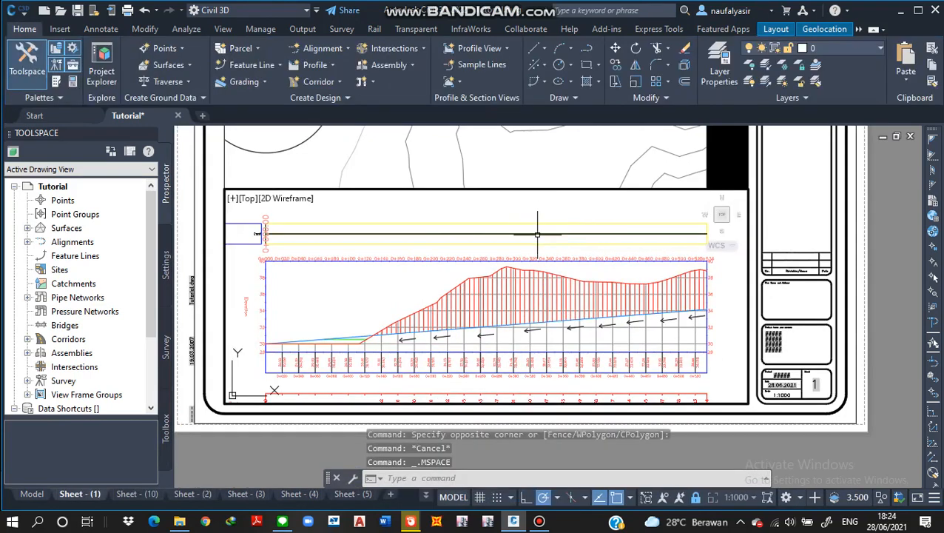
{"action": "left_click", "coordinate": [537, 235]}
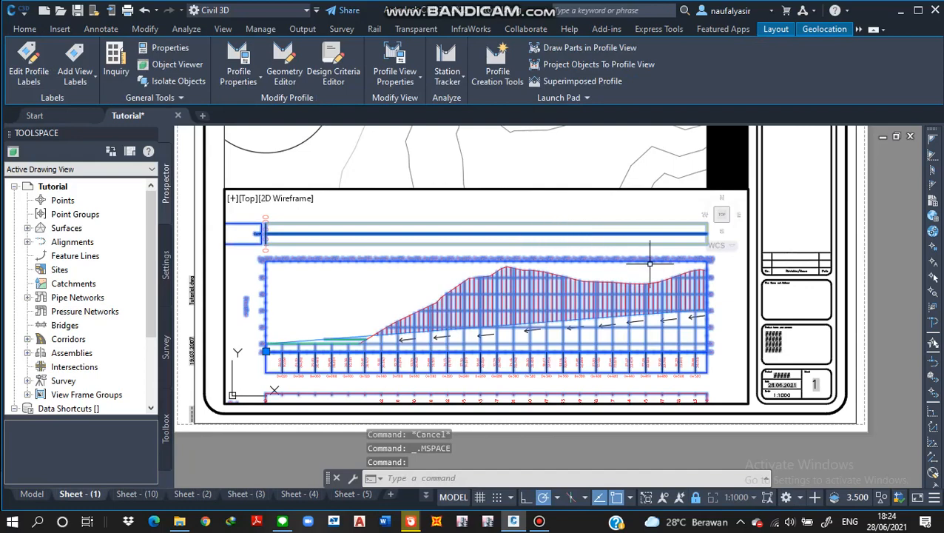
{"action": "type", "text": "M"}
{"action": "key", "text": "Return"}
{"action": "left_click", "coordinate": [724, 304]}
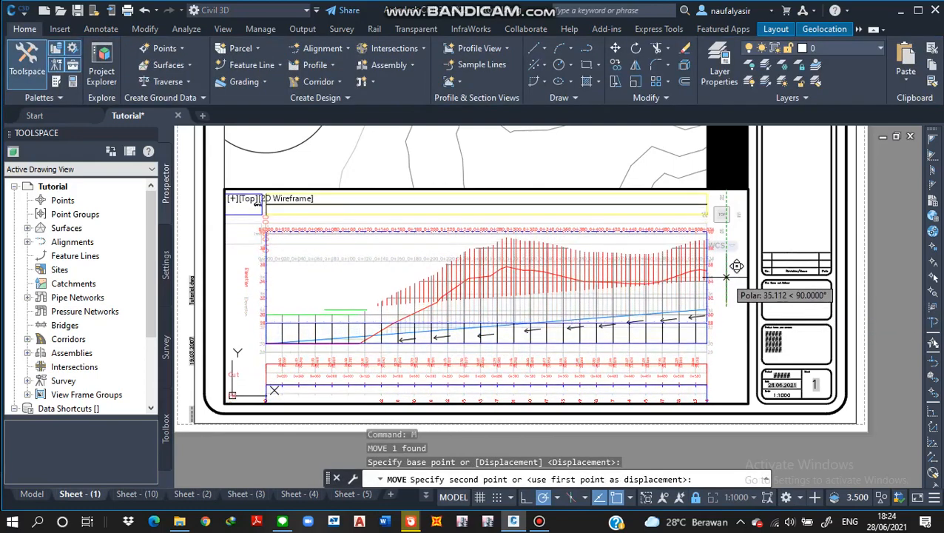
{"action": "left_click", "coordinate": [725, 277]}
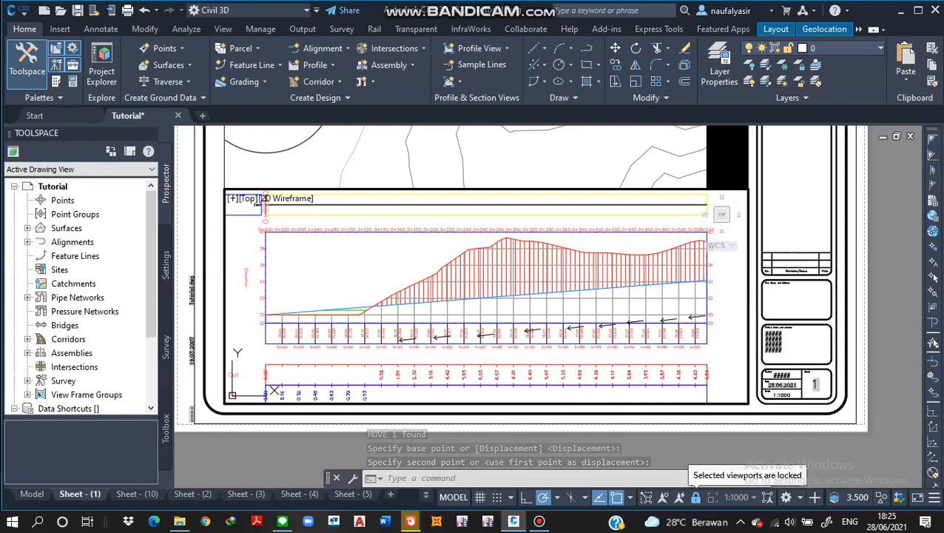
Step: Compare the profile viewport at scales 1:1250 and 1:1000 and leave it set to 1:1250
{"action": "left_click", "coordinate": [736, 496]}
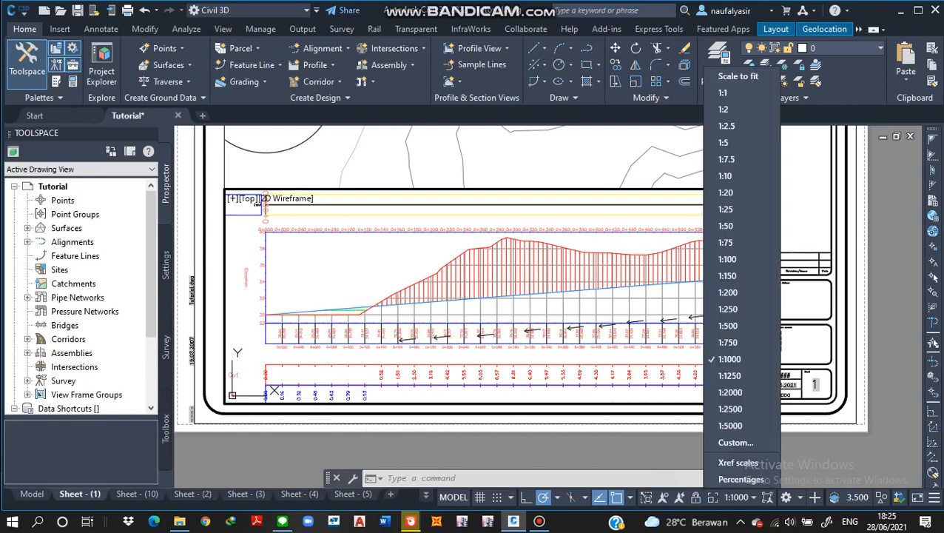
{"action": "left_click", "coordinate": [796, 379]}
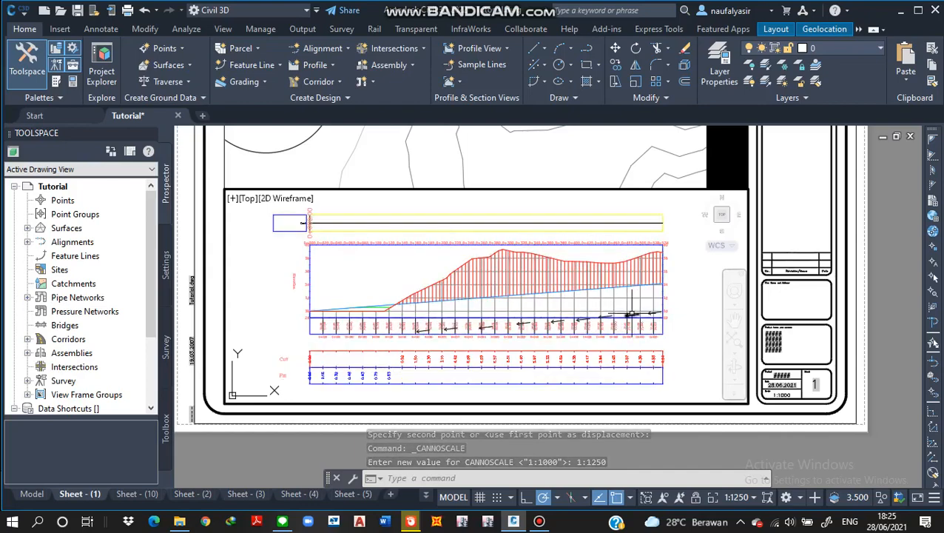
{"action": "left_click", "coordinate": [736, 497]}
{"action": "left_click", "coordinate": [729, 359]}
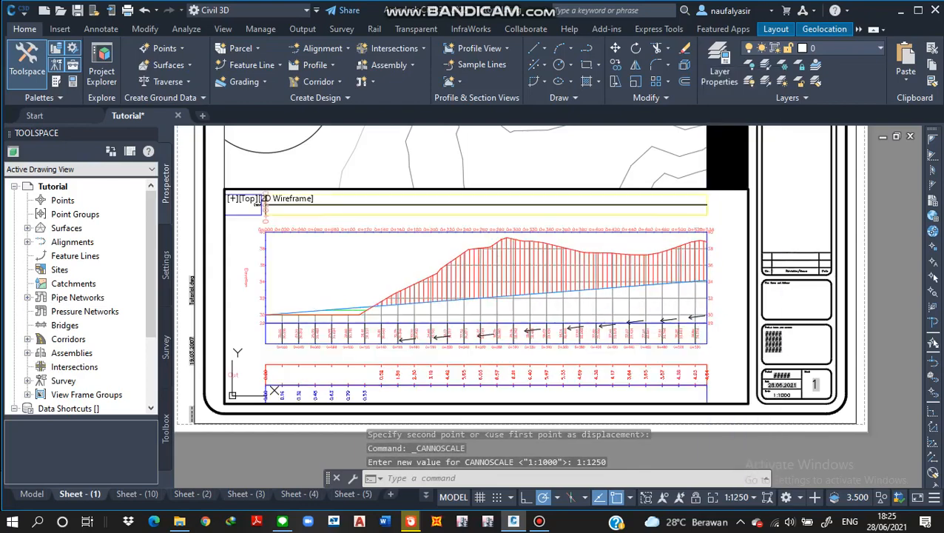
{"action": "left_click", "coordinate": [392, 320]}
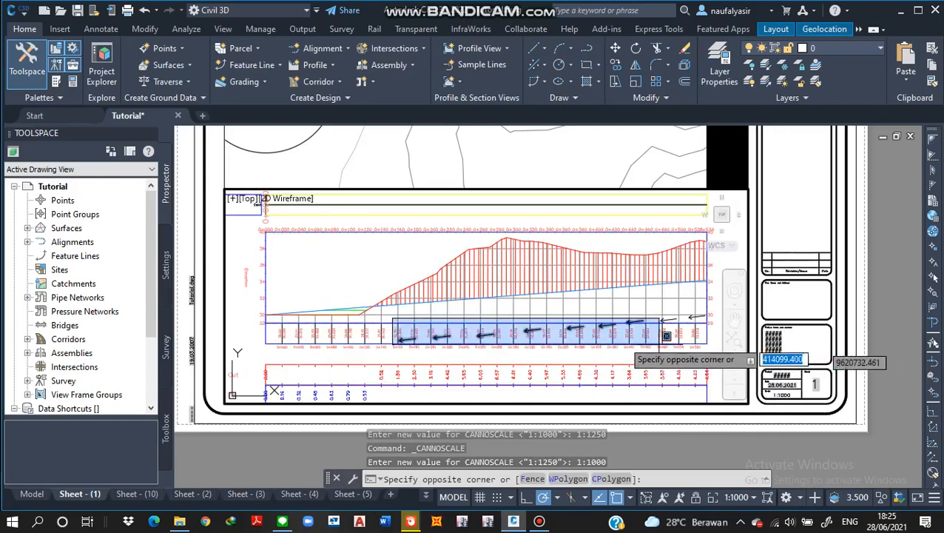
{"action": "key", "text": "Escape"}
{"action": "left_click", "coordinate": [736, 496]}
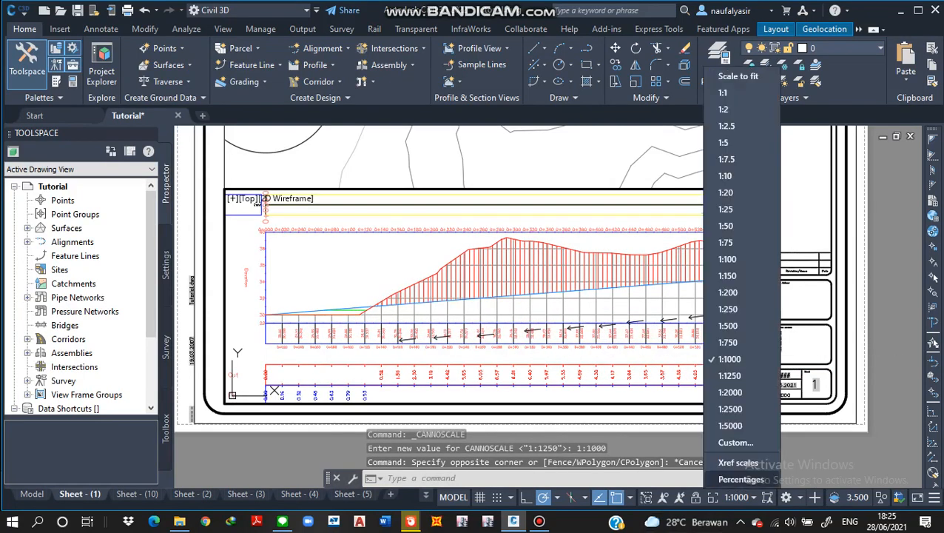
{"action": "left_click", "coordinate": [732, 379]}
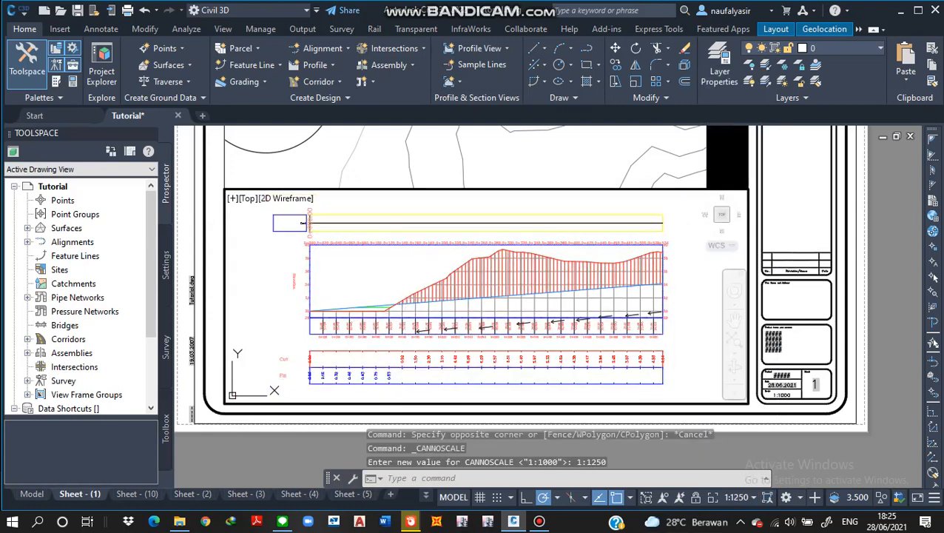
{"action": "left_click", "coordinate": [405, 323]}
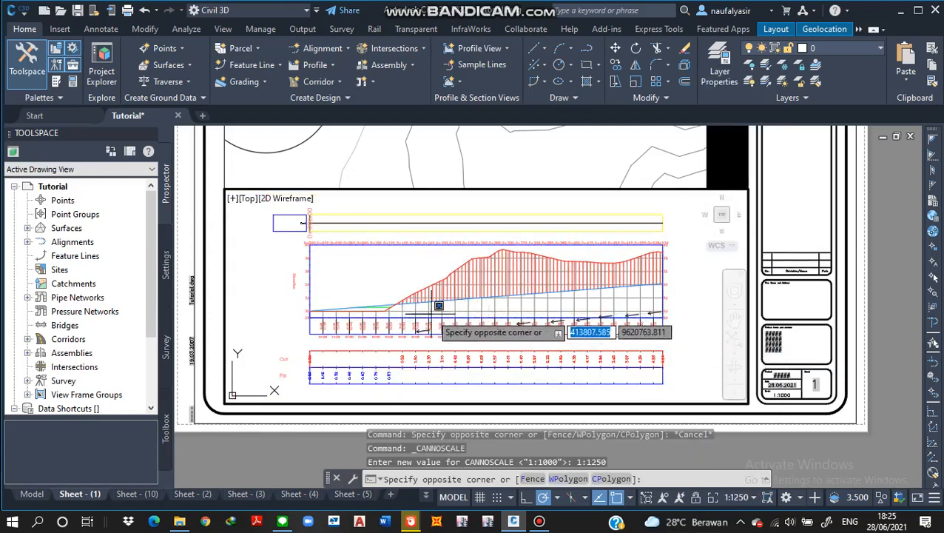
{"action": "left_click", "coordinate": [405, 309]}
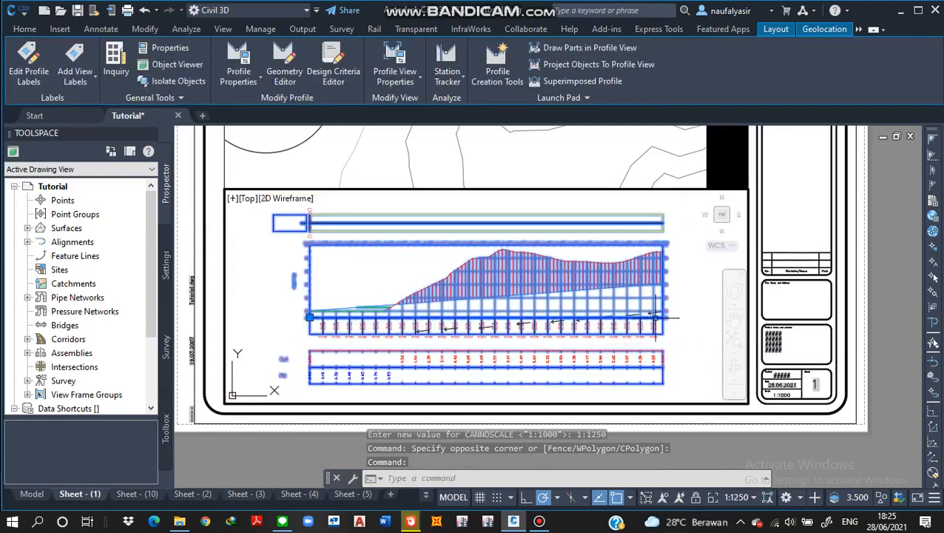
{"action": "key", "text": "Escape"}
Step: Select all the slope arrows in the band below the profile view and move them straight up to just beneath the design profile line
{"action": "scroll", "coordinate": [411, 309], "scroll_direction": "up", "scroll_amount": 2}
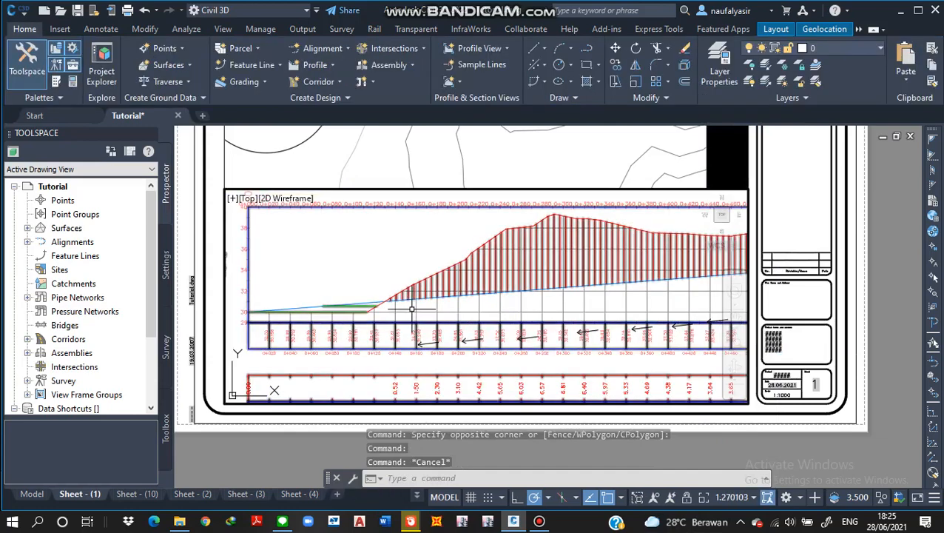
{"action": "left_click", "coordinate": [412, 309]}
{"action": "scroll", "coordinate": [480, 381], "scroll_direction": "down", "scroll_amount": 2}
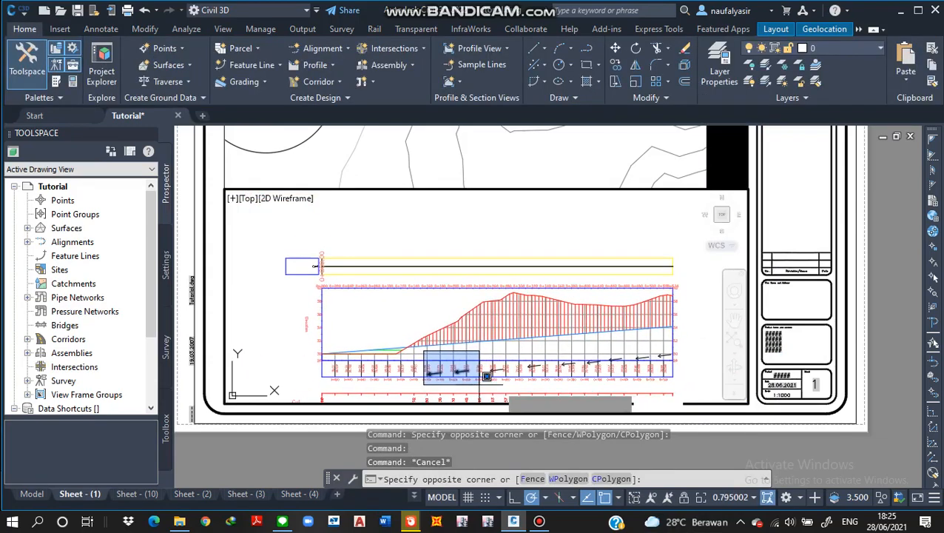
{"action": "left_click", "coordinate": [694, 386]}
{"action": "type", "text": "m"}
{"action": "key", "text": "Return"}
{"action": "left_click", "coordinate": [695, 378]}
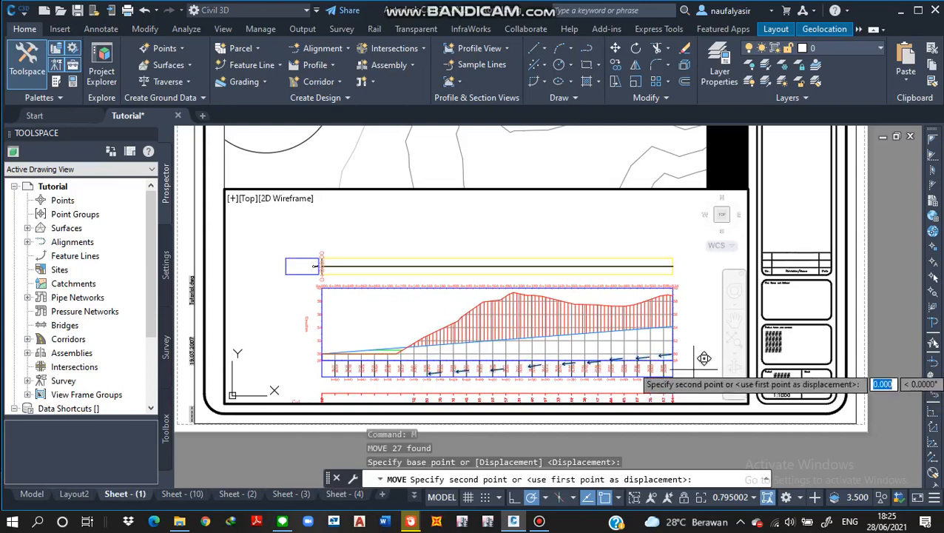
{"action": "left_click", "coordinate": [695, 349]}
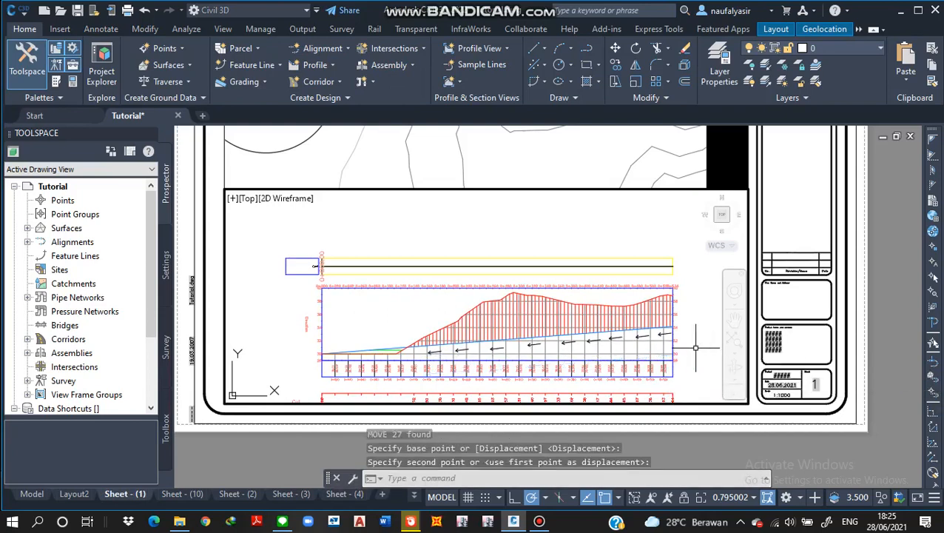
Step: Set the profile viewport back to scale 1:1250 and center the profile view with its bands in it
{"action": "scroll", "coordinate": [691, 347], "scroll_direction": "down", "scroll_amount": 2}
{"action": "mouse_move", "coordinate": [691, 351]}
{"action": "middle_mouse_down"}
{"action": "mouse_move", "coordinate": [649, 289]}
{"action": "mouse_move", "coordinate": [603, 286]}
{"action": "middle_mouse_up"}
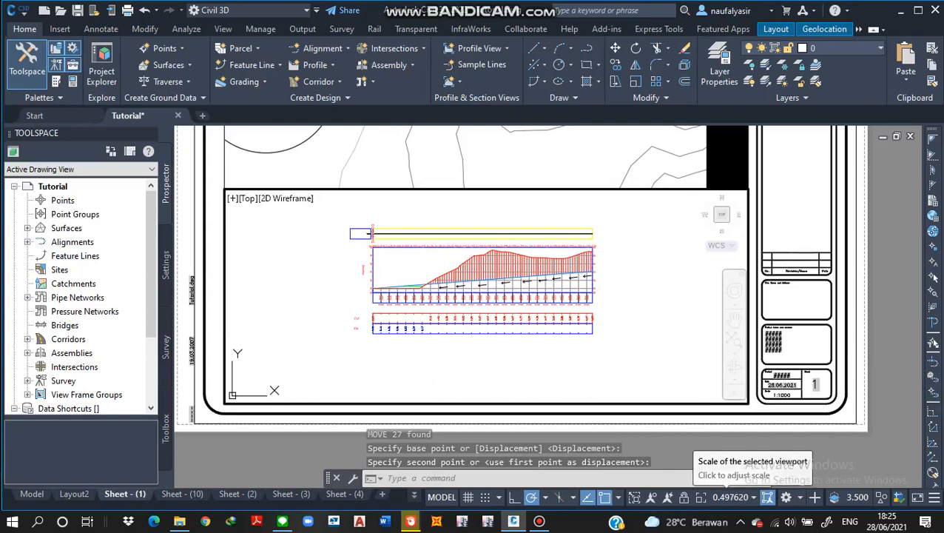
{"action": "left_click", "coordinate": [733, 497]}
{"action": "left_click", "coordinate": [726, 376]}
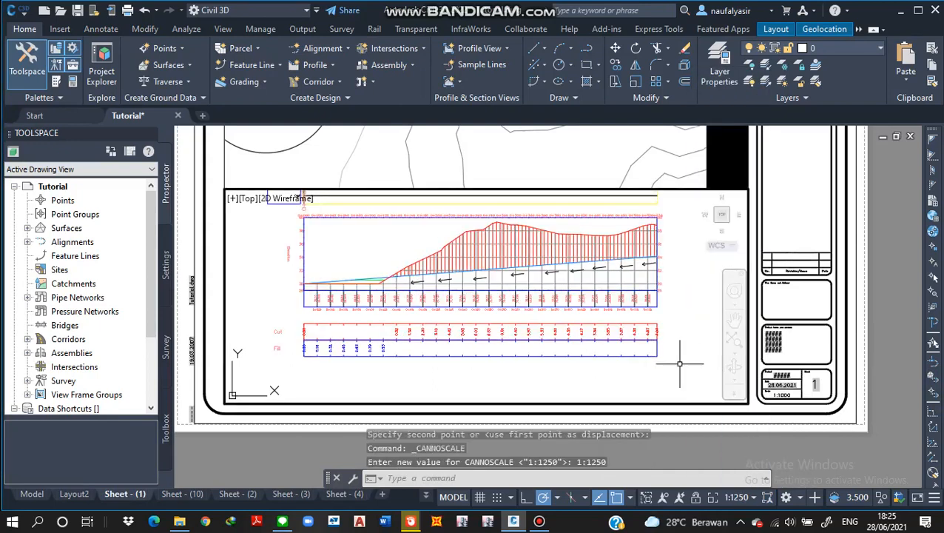
{"action": "middle_click_drag", "start_coordinate": [679, 362], "coordinate": [680, 382]}
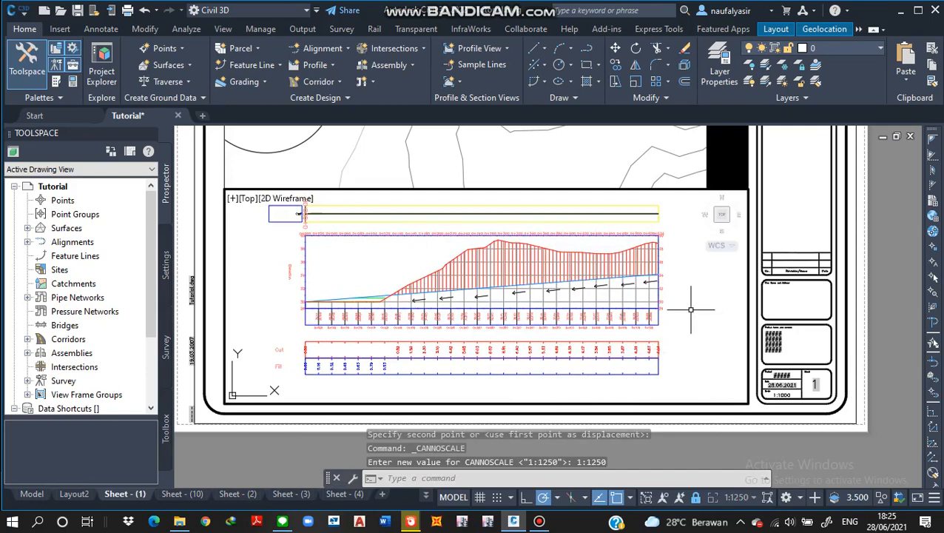
Step: Unlock the plan viewport on the sheet and set its scale to 1:1250
{"action": "middle_click_drag", "start_coordinate": [691, 309], "coordinate": [674, 373]}
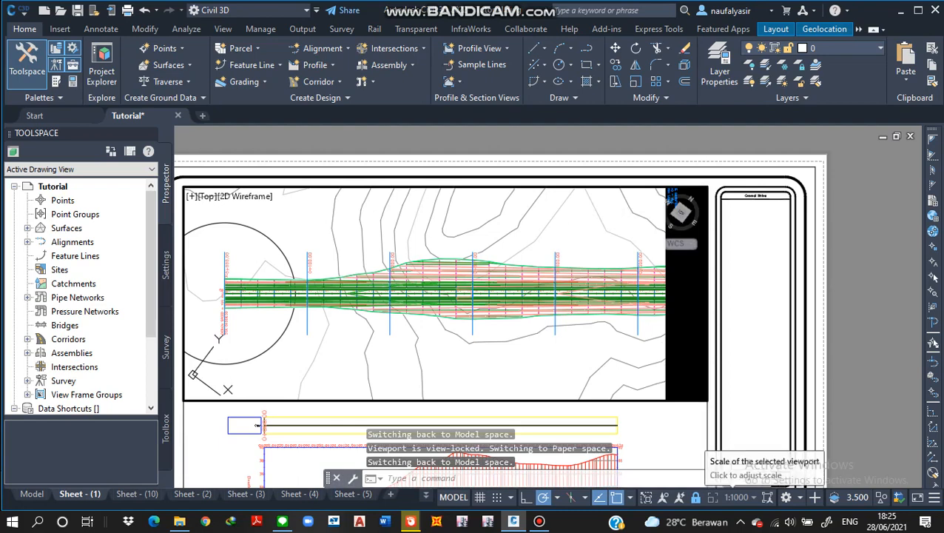
{"action": "left_click", "coordinate": [736, 496]}
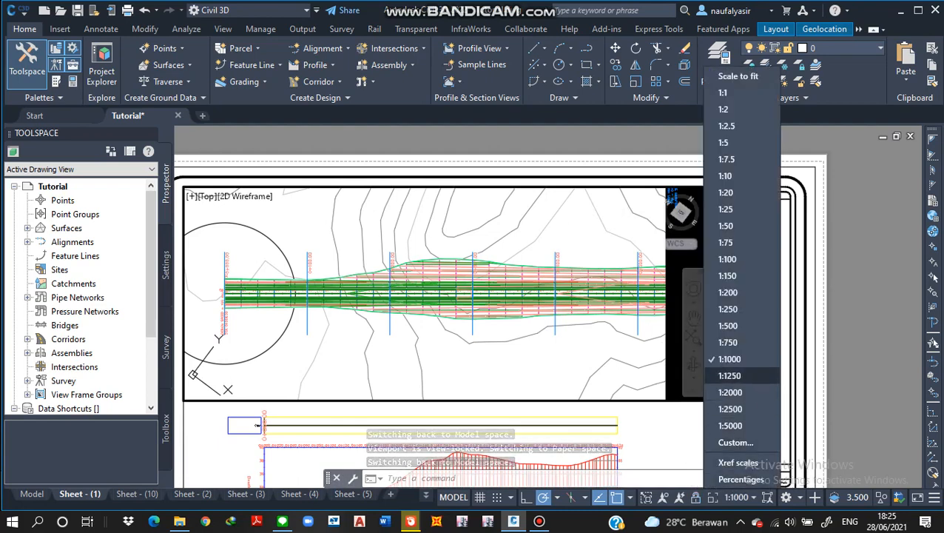
{"action": "left_click", "coordinate": [729, 375]}
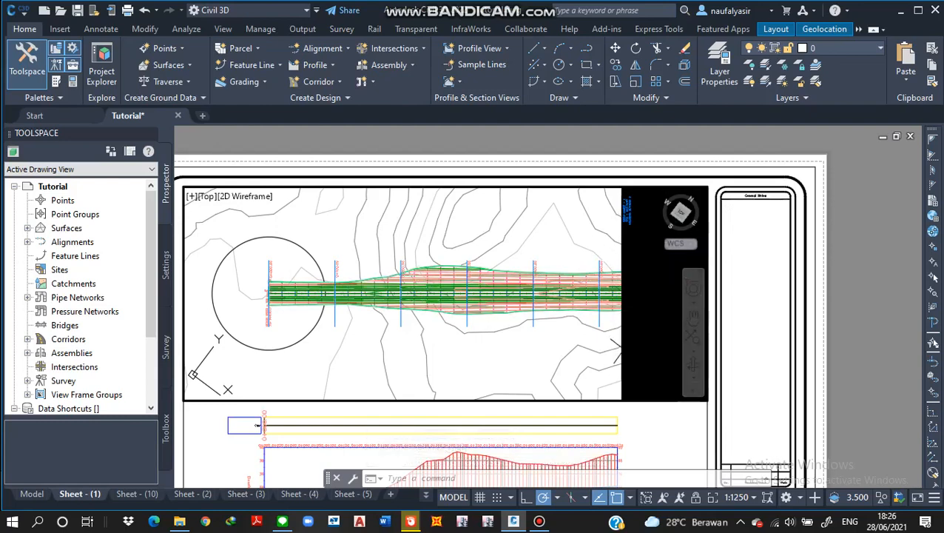
{"action": "key", "text": "Escape"}
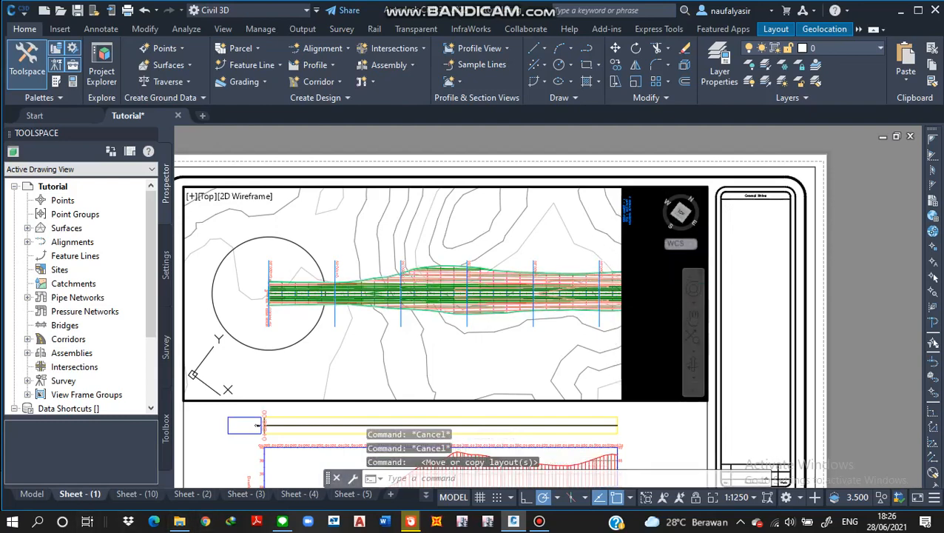
Step: Switch to model space and select all match lines similar to the one near station 0+500 on the alignment
{"action": "left_click", "coordinate": [32, 493]}
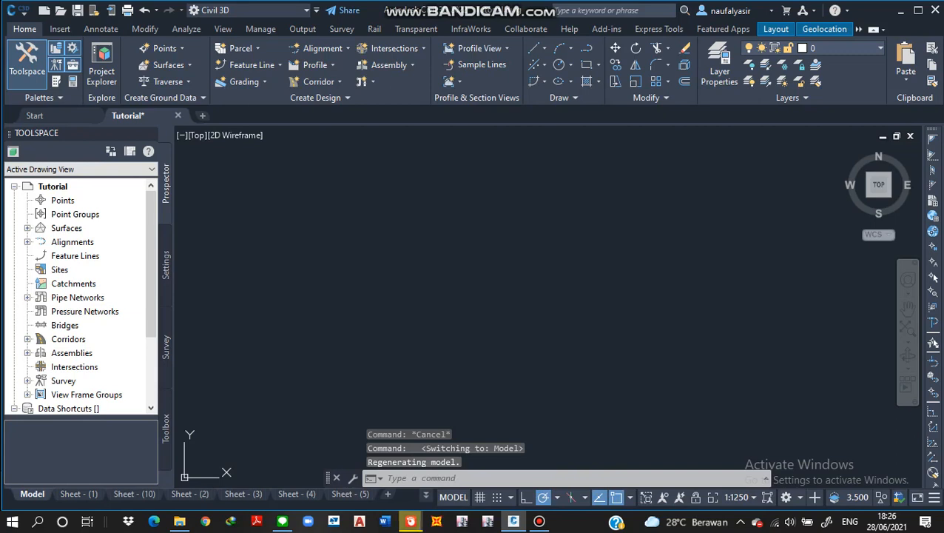
{"action": "mouse_move", "coordinate": [409, 521]}
{"action": "middle_click_drag", "start_coordinate": [517, 368], "coordinate": [522, 405]}
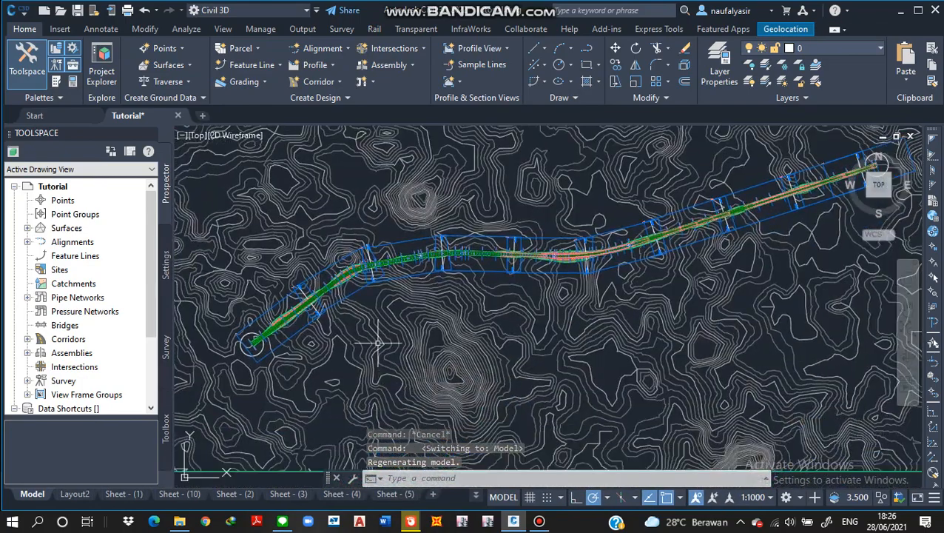
{"action": "scroll", "coordinate": [414, 303], "scroll_direction": "up", "scroll_amount": 5}
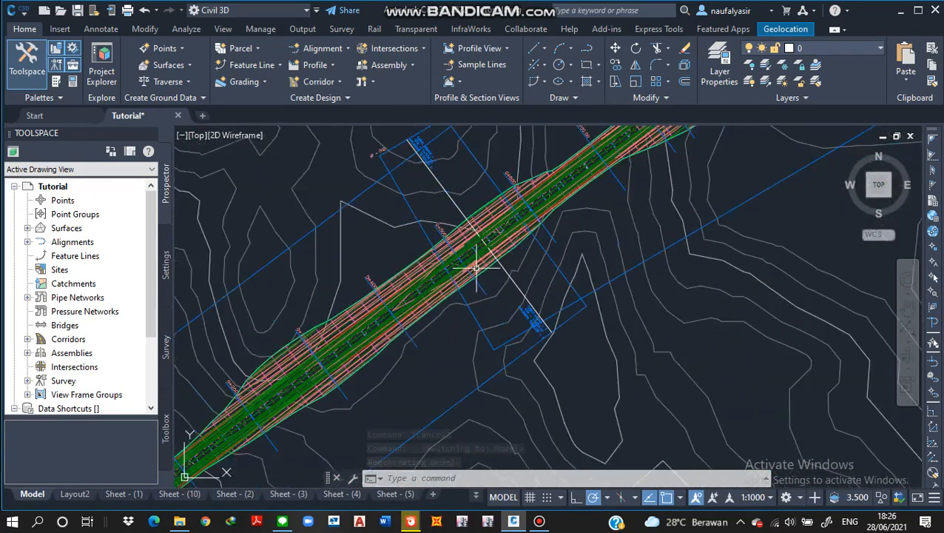
{"action": "scroll", "coordinate": [476, 269], "scroll_direction": "up", "scroll_amount": 2}
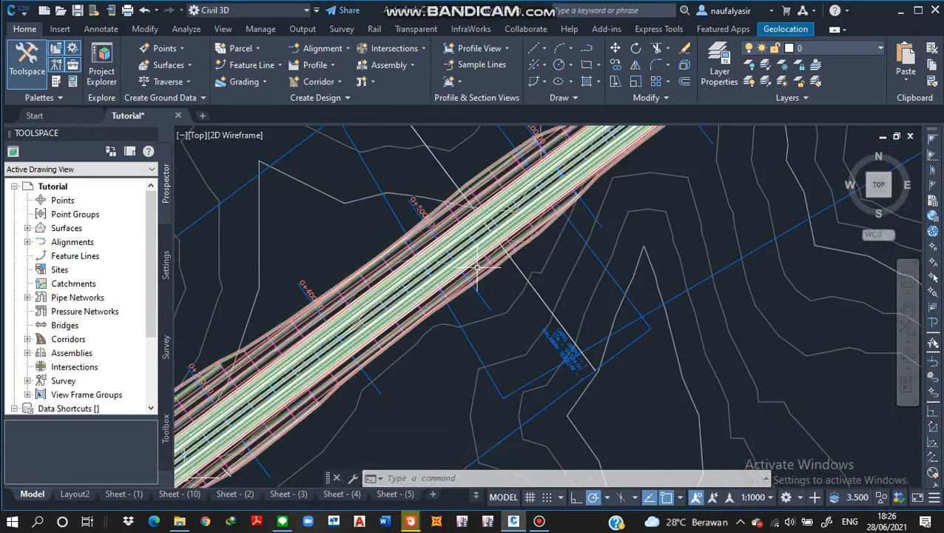
{"action": "left_click", "coordinate": [520, 271]}
{"action": "middle_click_drag", "start_coordinate": [520, 270], "coordinate": [420, 367]}
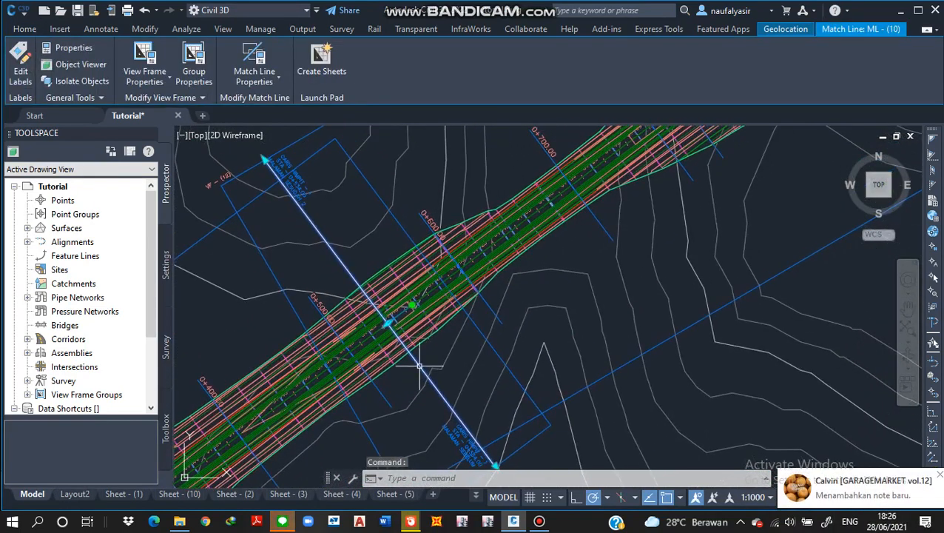
{"action": "right_click", "coordinate": [420, 367]}
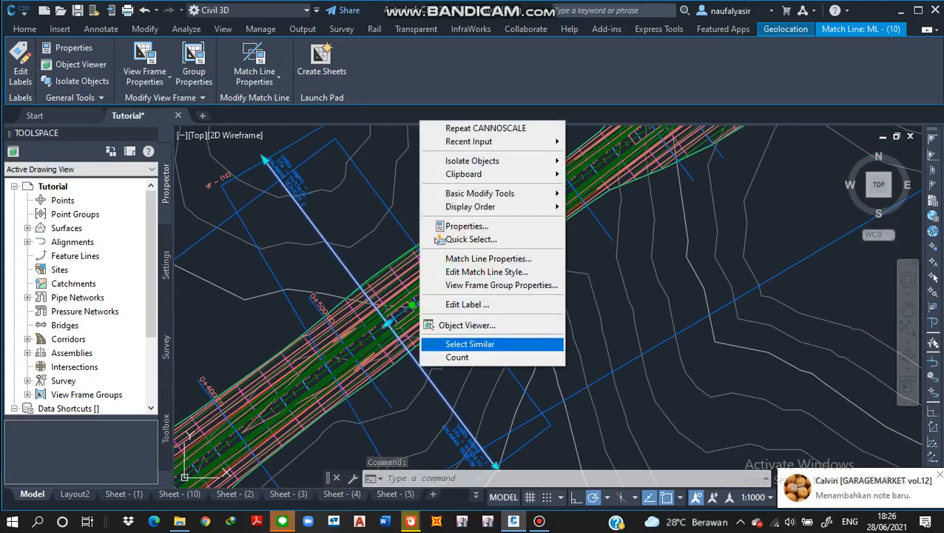
{"action": "left_click", "coordinate": [469, 344]}
{"action": "scroll", "coordinate": [401, 337], "scroll_direction": "down", "scroll_amount": 3}
{"action": "scroll", "coordinate": [400, 337], "scroll_direction": "up", "scroll_amount": 2}
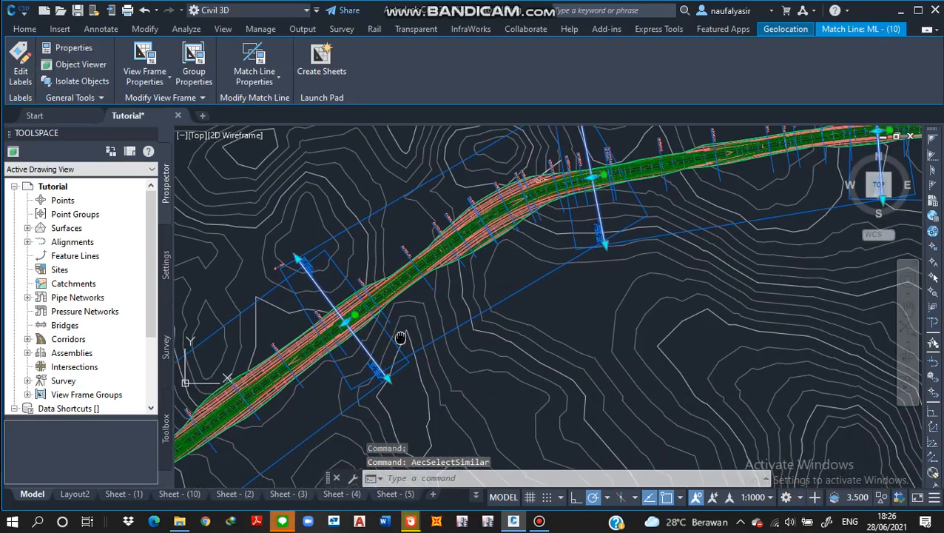
{"action": "scroll", "coordinate": [368, 333], "scroll_direction": "up", "scroll_amount": 2}
{"action": "scroll", "coordinate": [402, 316], "scroll_direction": "up", "scroll_amount": 1}
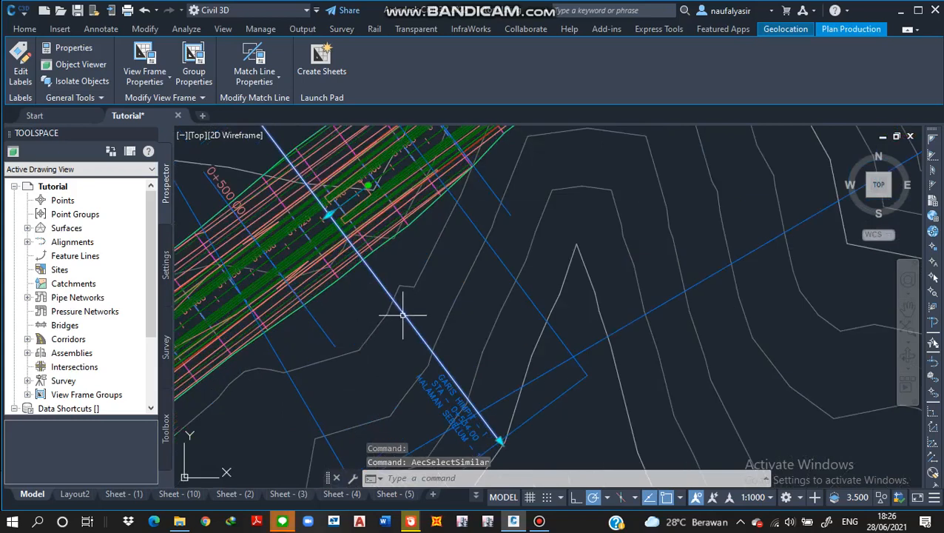
Step: In the Basic match line style's plan display, set Lines to white with linetype ACAD_ISO03W100 and linetype scale 3
{"action": "right_click", "coordinate": [409, 320]}
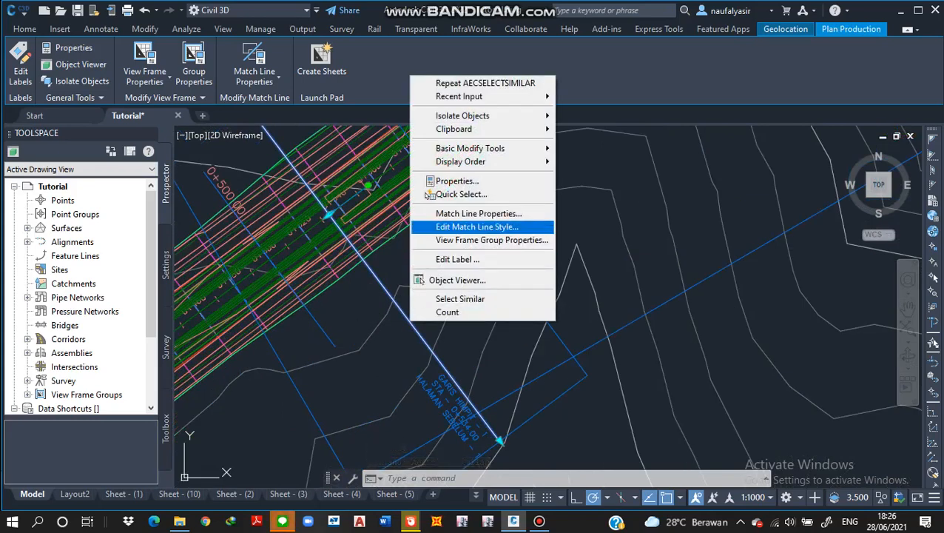
{"action": "left_click", "coordinate": [477, 226]}
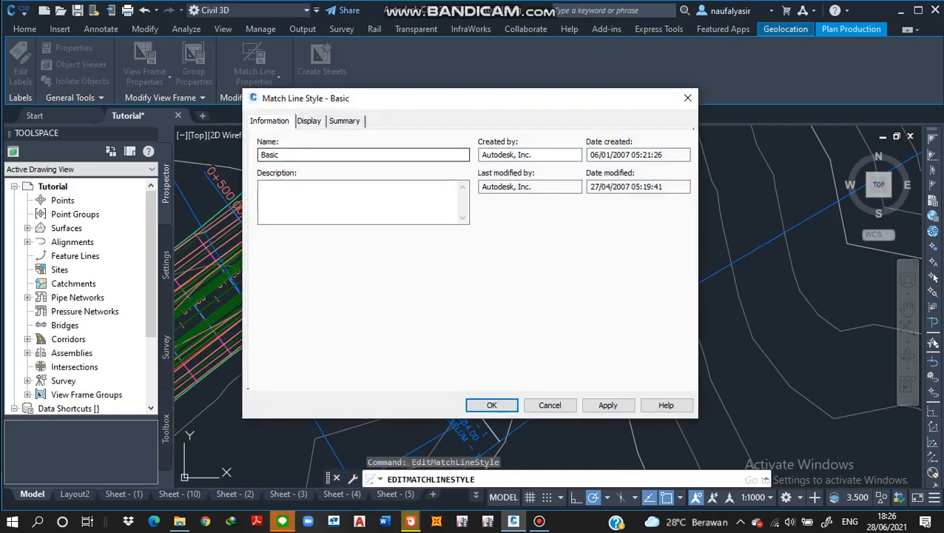
{"action": "left_click", "coordinate": [309, 121]}
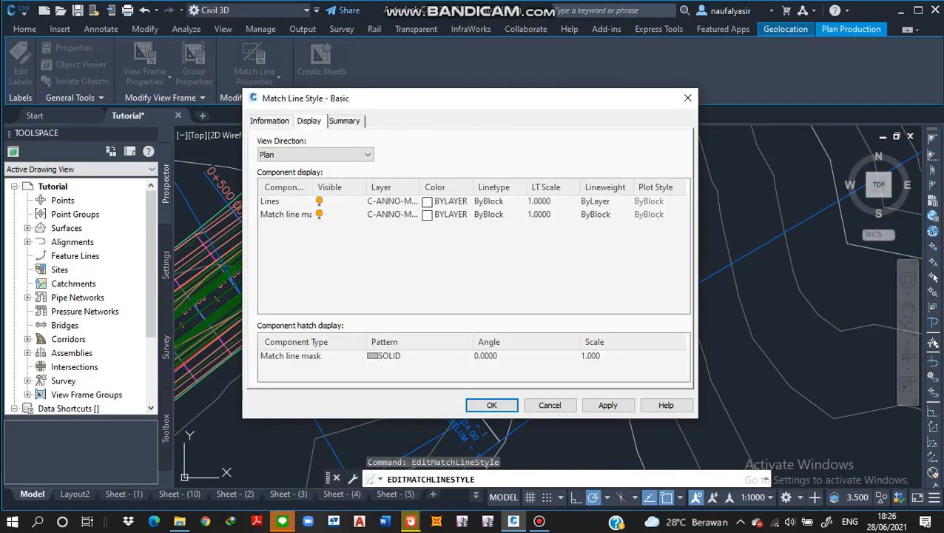
{"action": "left_click", "coordinate": [450, 201]}
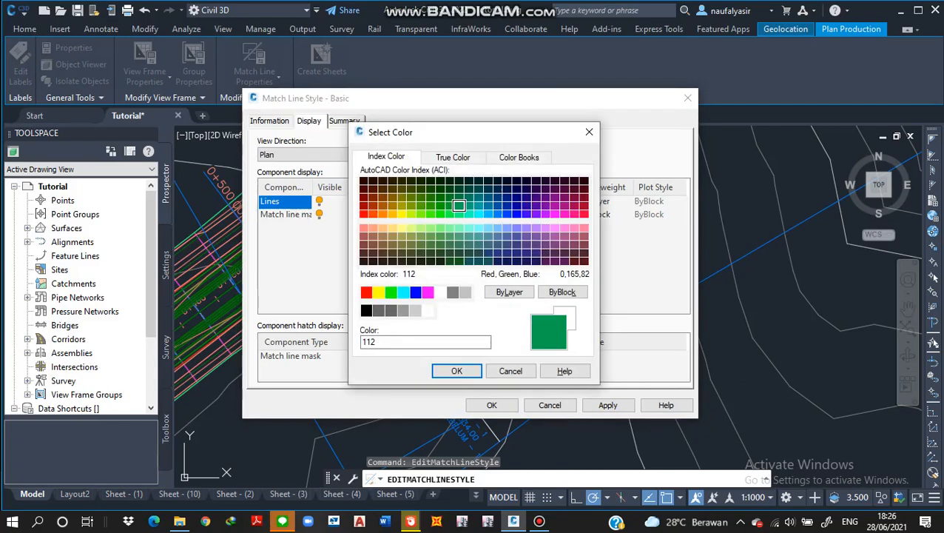
{"action": "left_click", "coordinate": [441, 293]}
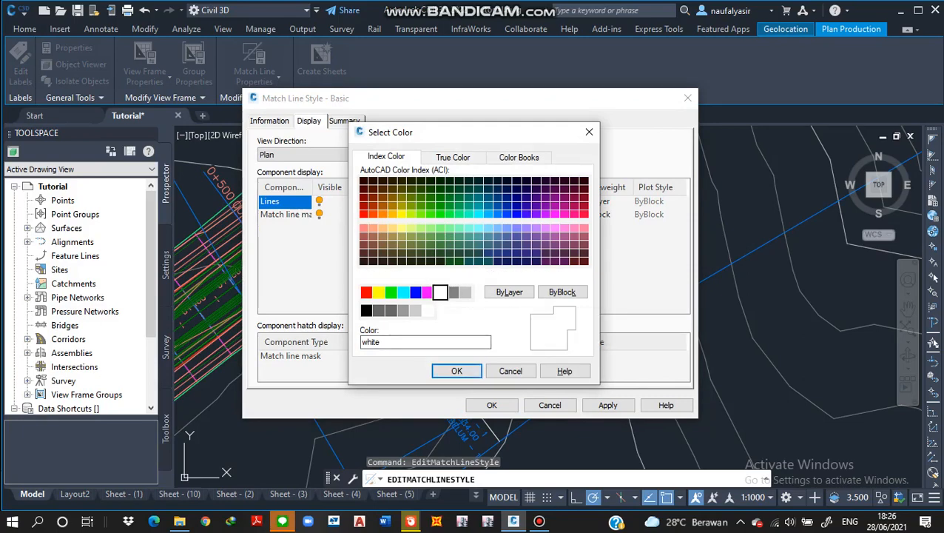
{"action": "key", "text": "Return"}
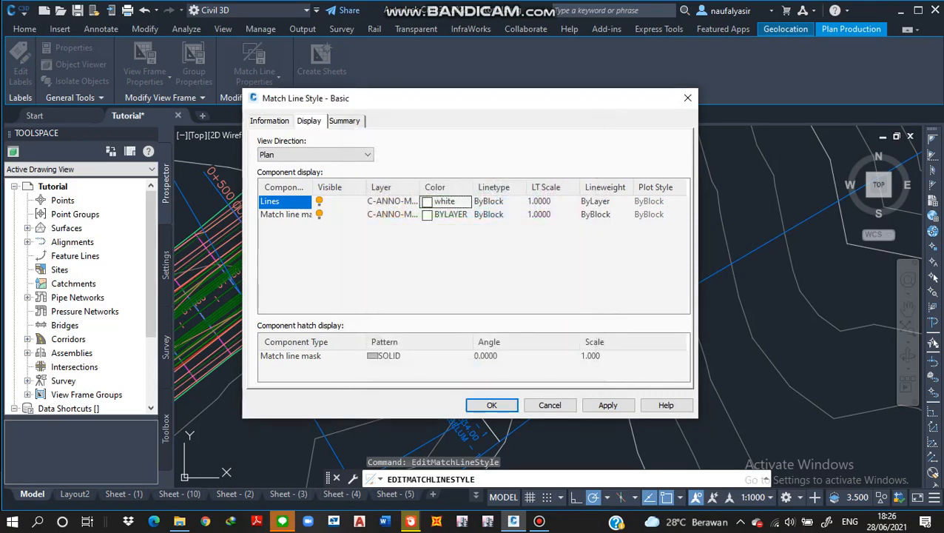
{"action": "left_click", "coordinate": [489, 201]}
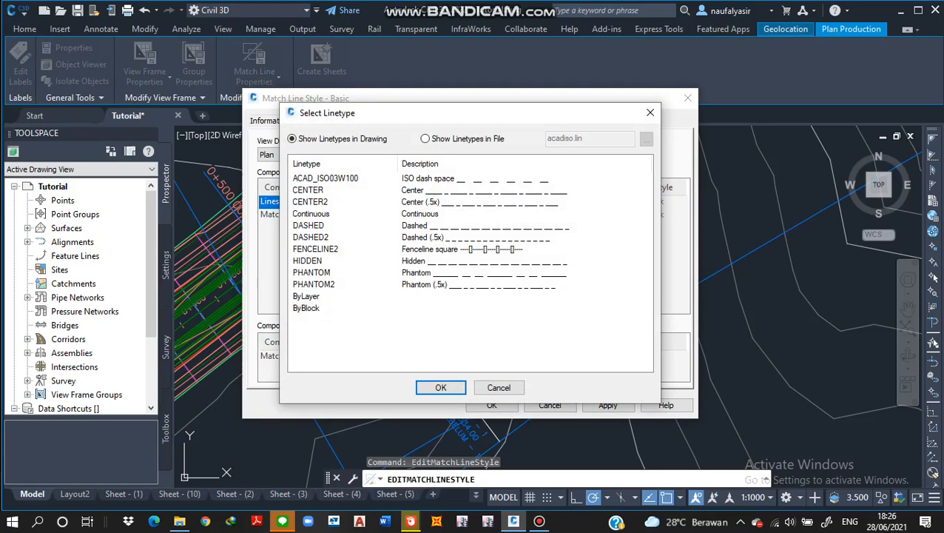
{"action": "left_click", "coordinate": [325, 177]}
{"action": "left_click", "coordinate": [440, 387]}
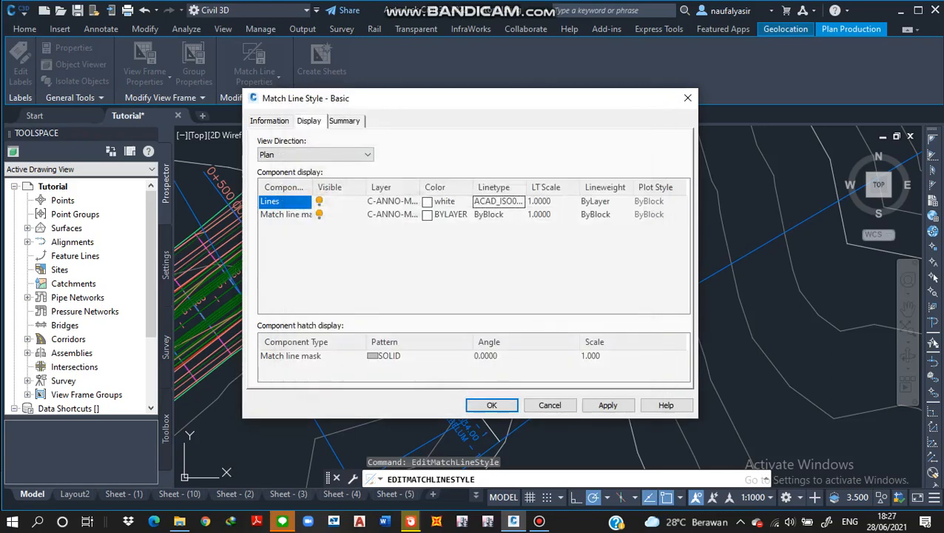
{"action": "left_click", "coordinate": [540, 202]}
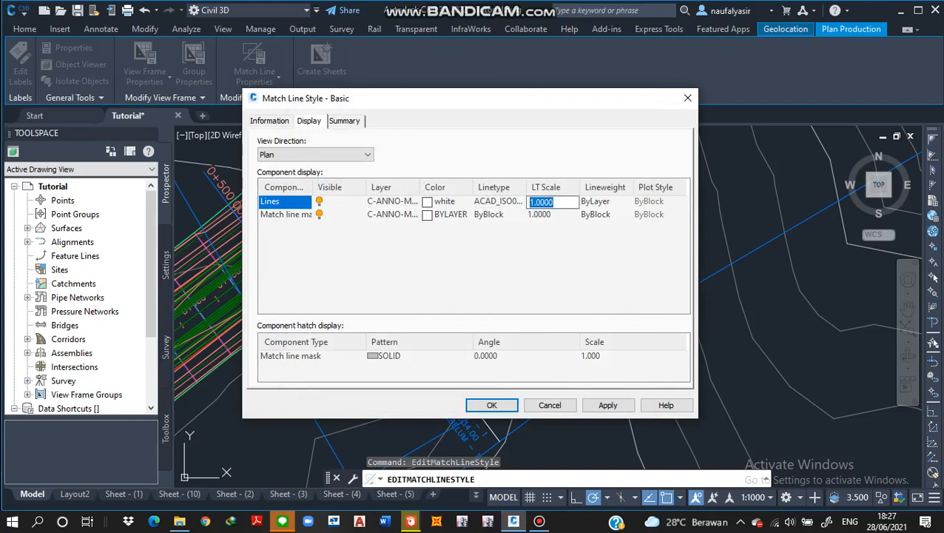
Step: Give the match line mask the Drafting layout tooltip color from the AutoCAD Map(R) 3D colors book, apply the style, and return to Sheet - (1)
{"action": "left_click", "coordinate": [450, 214]}
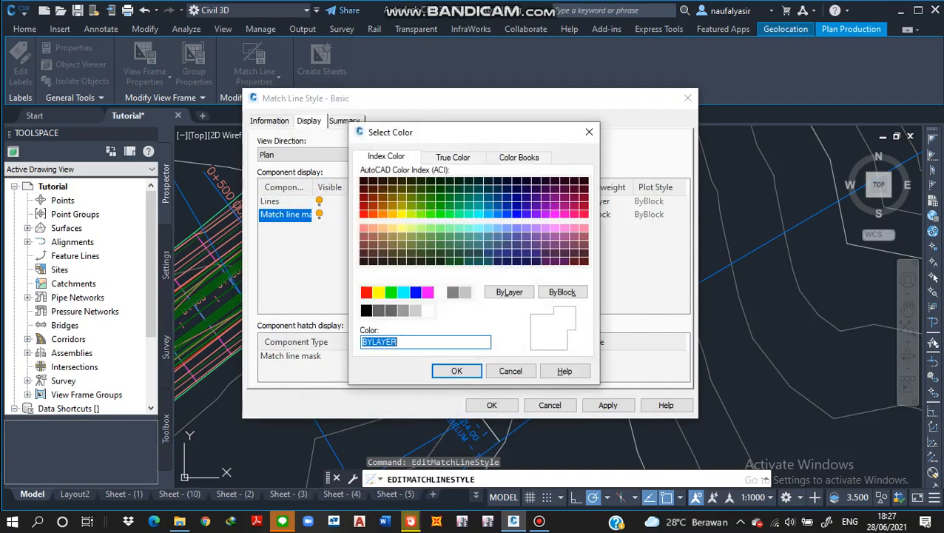
{"action": "left_click", "coordinate": [518, 157]}
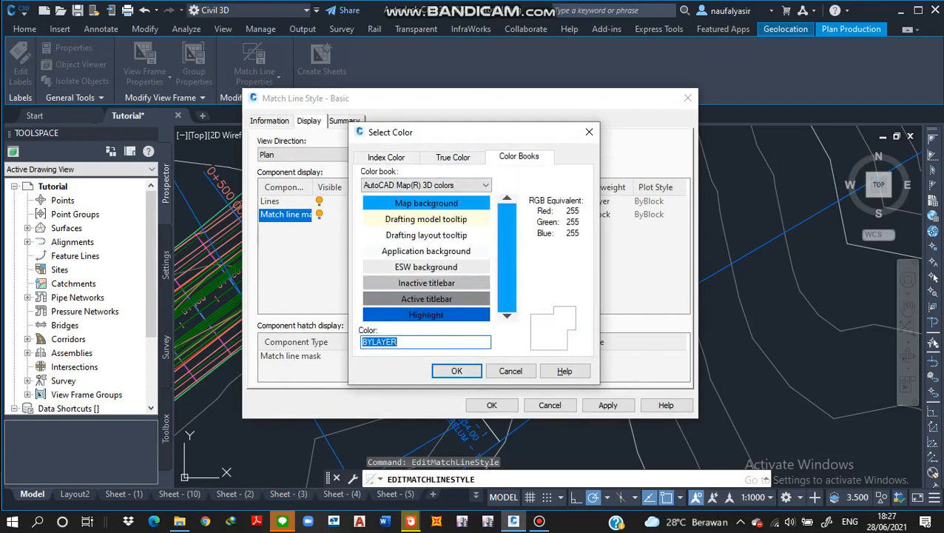
{"action": "left_click", "coordinate": [426, 234]}
{"action": "left_click", "coordinate": [456, 370]}
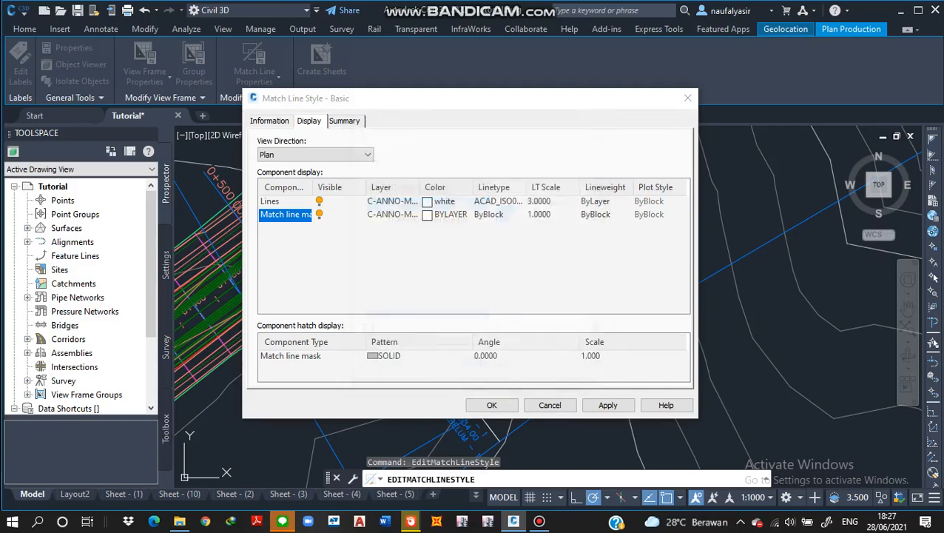
{"action": "left_click", "coordinate": [491, 404]}
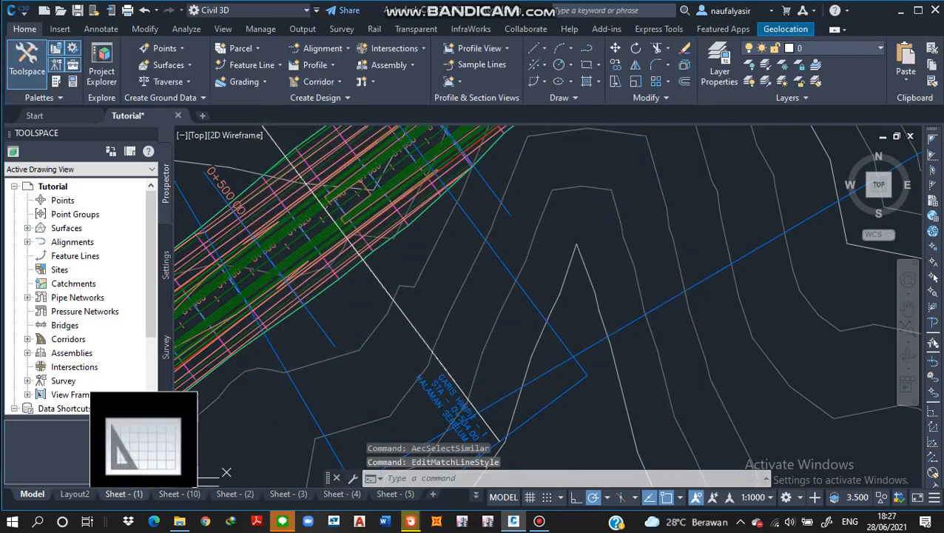
{"action": "left_click", "coordinate": [124, 493]}
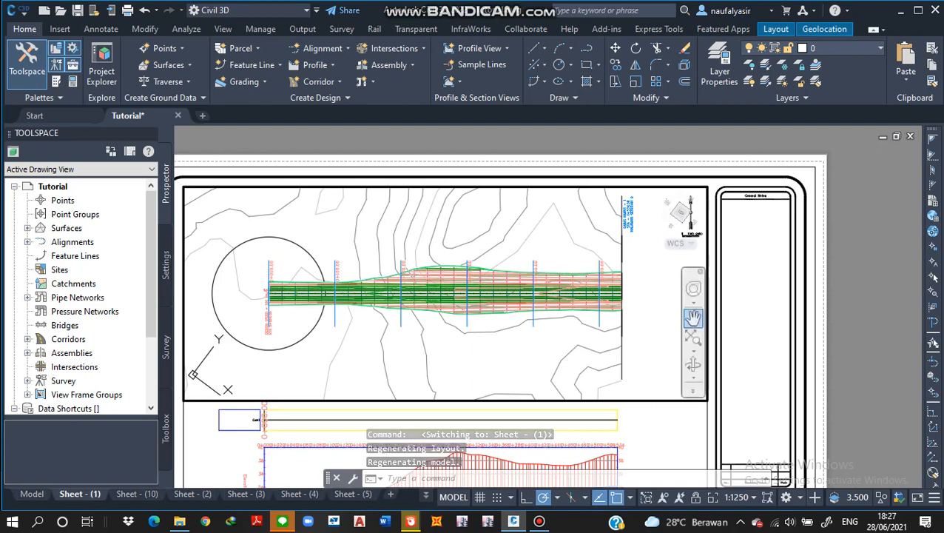
Step: Leave the plan viewport for paper space and examine the match line's dash pattern on the sheet up close
{"action": "middle_click_drag", "start_coordinate": [779, 349], "coordinate": [780, 274]}
{"action": "double_click", "coordinate": [780, 274]}
{"action": "scroll", "coordinate": [562, 254], "scroll_direction": "up", "scroll_amount": 8}
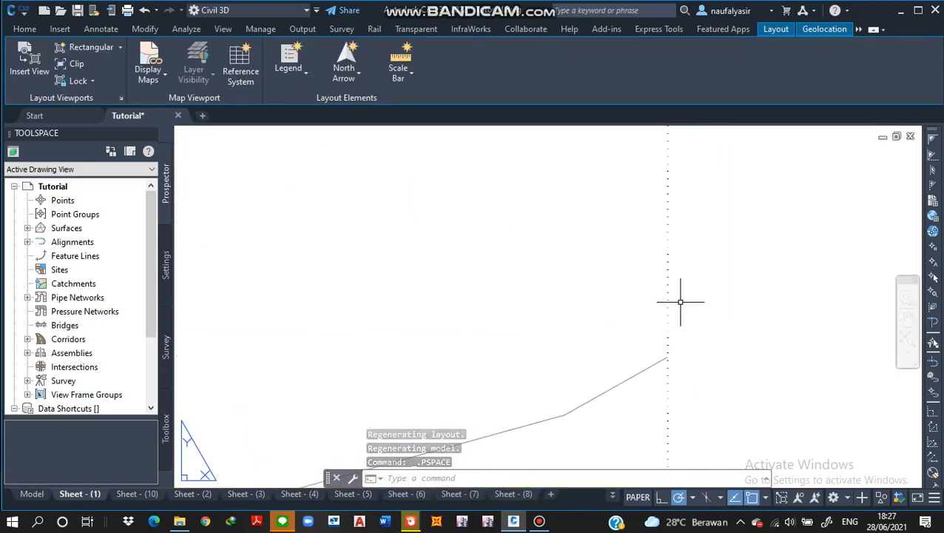
{"action": "scroll", "coordinate": [680, 299], "scroll_direction": "down", "scroll_amount": 2}
{"action": "scroll", "coordinate": [674, 285], "scroll_direction": "up", "scroll_amount": 2}
{"action": "scroll", "coordinate": [662, 256], "scroll_direction": "down", "scroll_amount": 8}
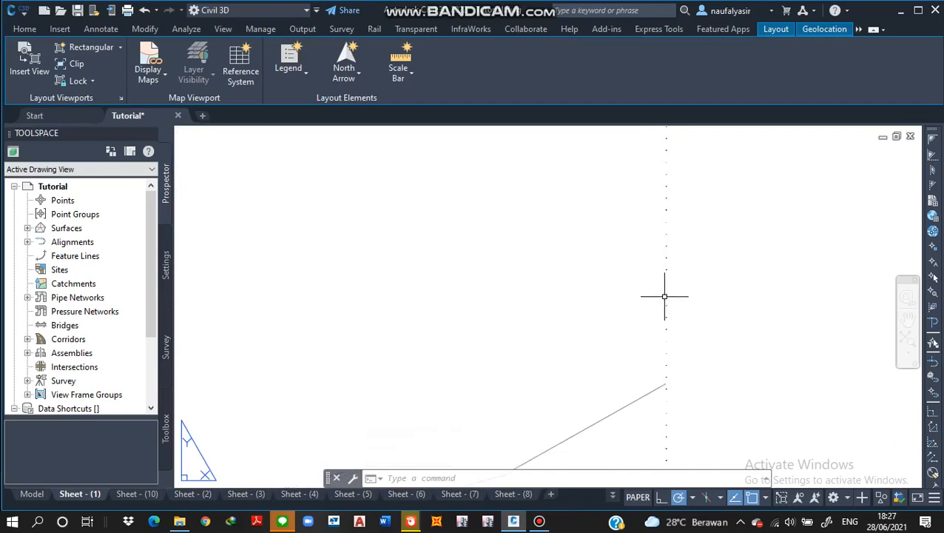
{"action": "scroll", "coordinate": [634, 316], "scroll_direction": "up", "scroll_amount": 3}
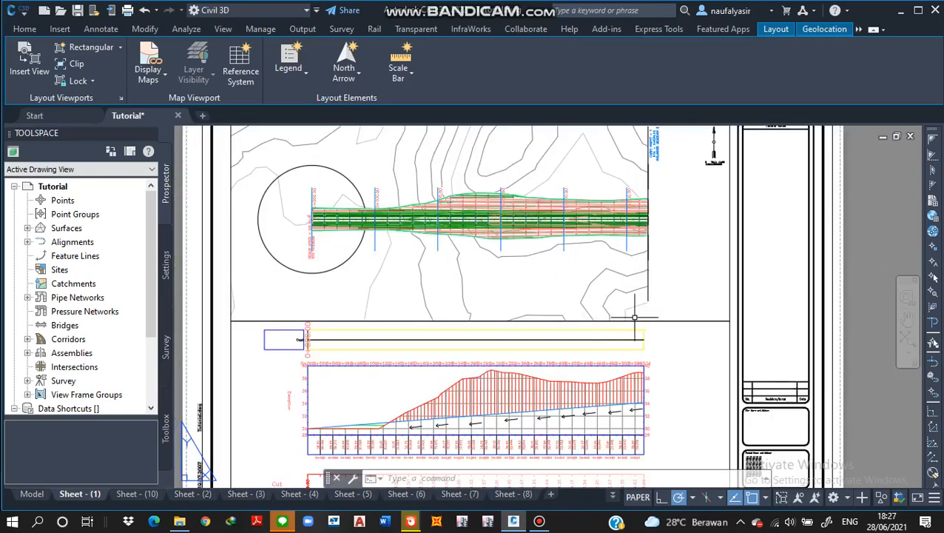
Step: Return to model space and select all match lines similar to the one just past station 0+500
{"action": "left_click", "coordinate": [32, 493]}
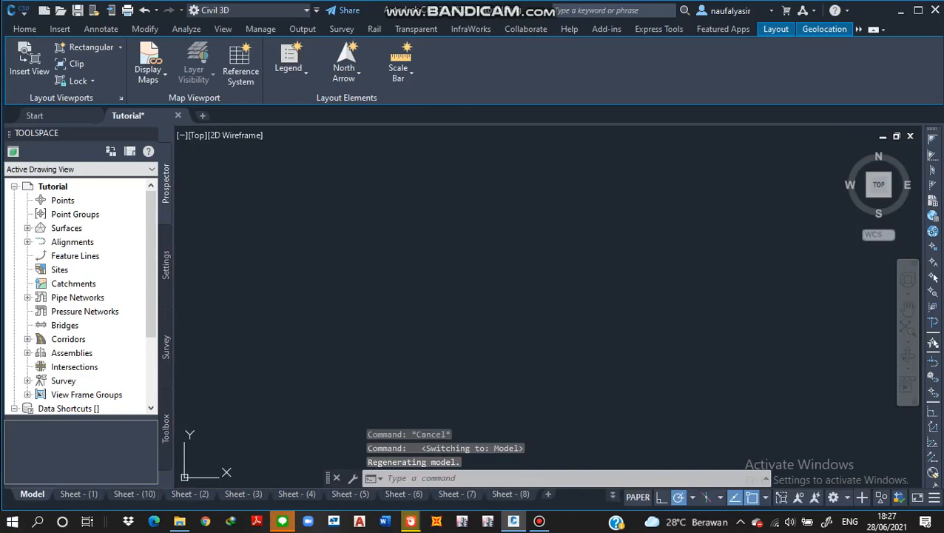
{"action": "left_click", "coordinate": [539, 521]}
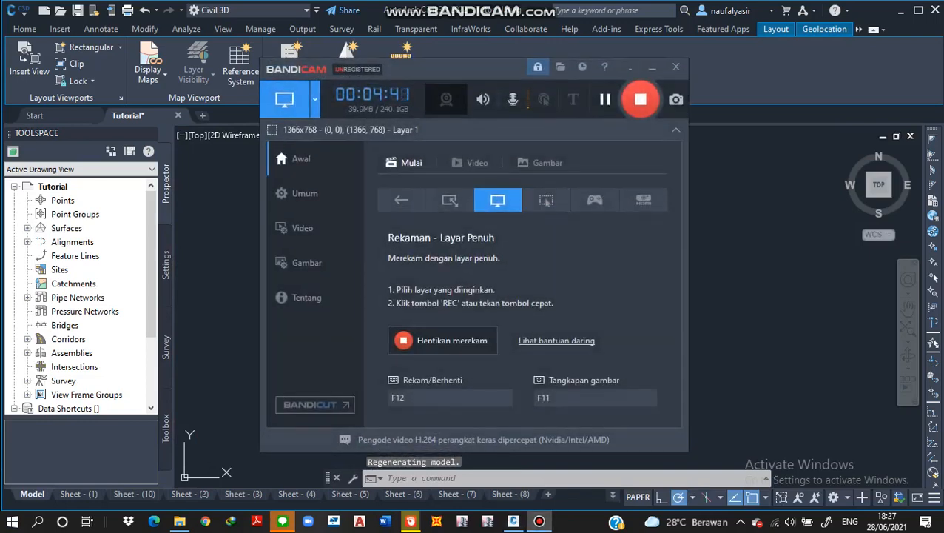
{"action": "left_click", "coordinate": [539, 520]}
{"action": "middle_click_drag", "start_coordinate": [393, 358], "coordinate": [409, 367]}
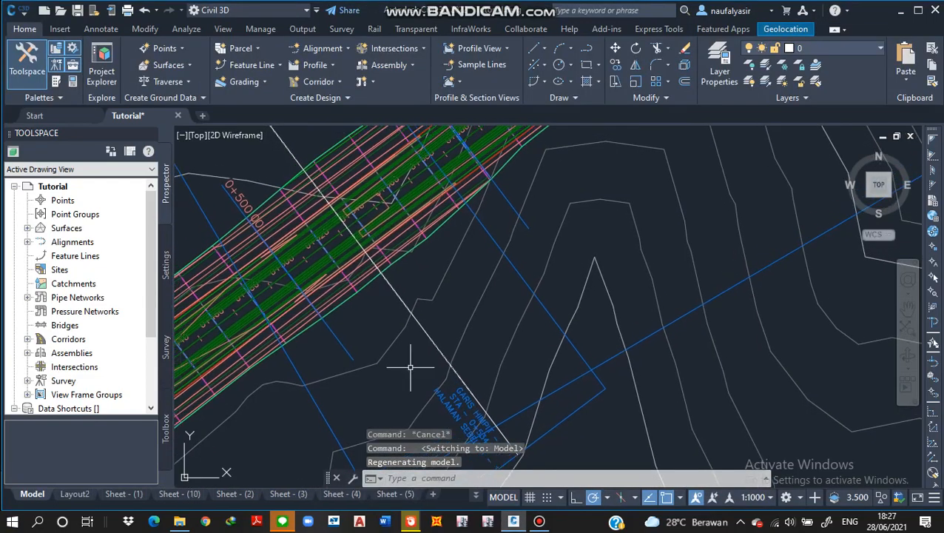
{"action": "scroll", "coordinate": [432, 327], "scroll_direction": "up", "scroll_amount": 2}
{"action": "left_click", "coordinate": [433, 324]}
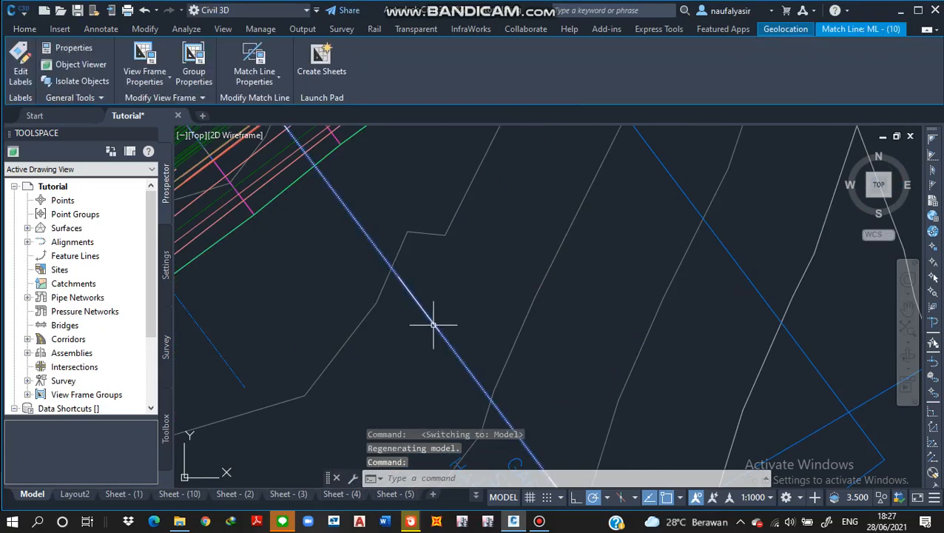
{"action": "right_click", "coordinate": [432, 324]}
{"action": "left_click", "coordinate": [485, 301]}
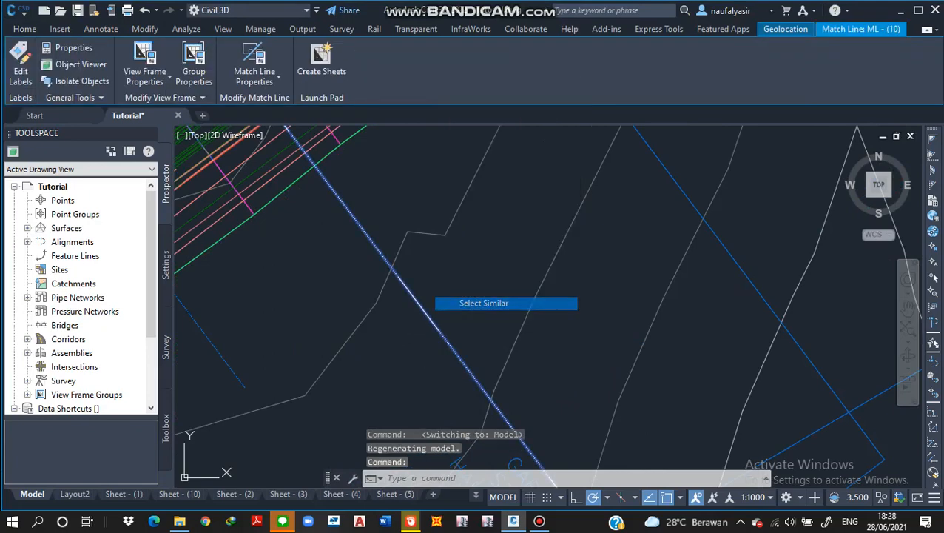
Step: In the Basic match line style's plan display, set the linetype scale of Lines to 10 and apply it
{"action": "right_click", "coordinate": [425, 317]}
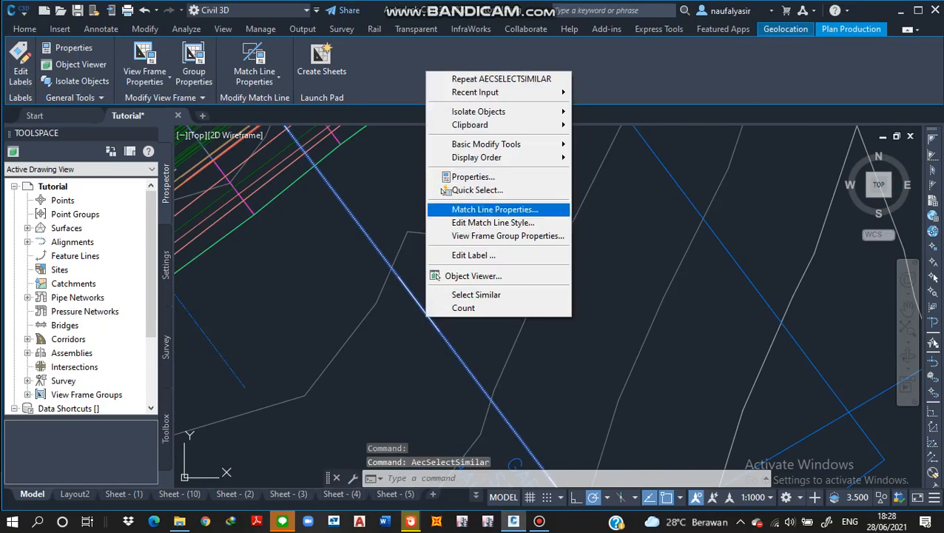
{"action": "left_click", "coordinate": [481, 222]}
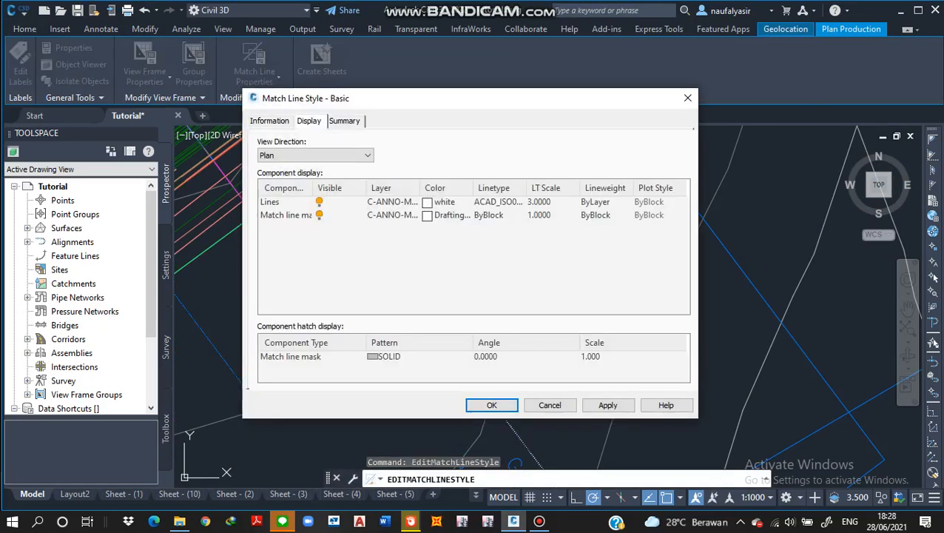
{"action": "left_click", "coordinate": [548, 202]}
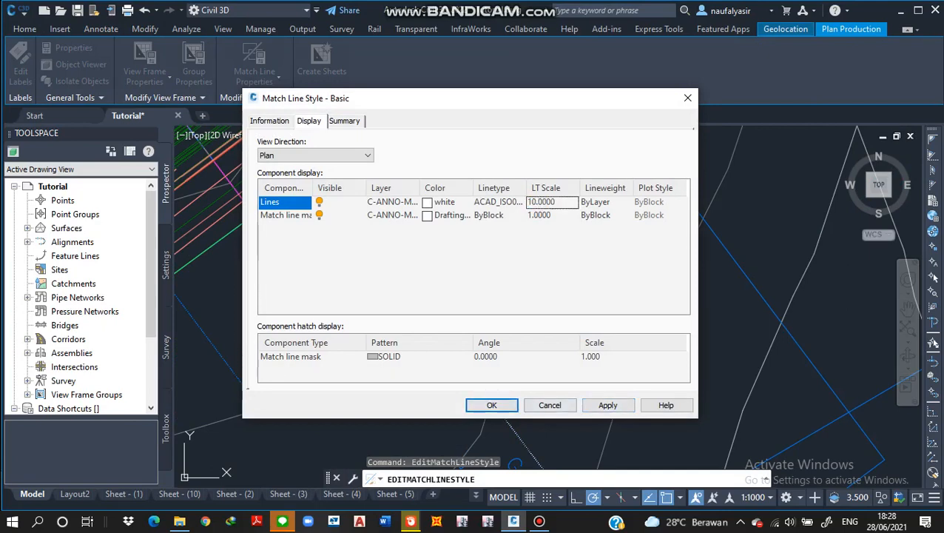
{"action": "left_click", "coordinate": [608, 405]}
{"action": "key", "text": "Escape"}
{"action": "scroll", "coordinate": [429, 358], "scroll_direction": "up", "scroll_amount": 5}
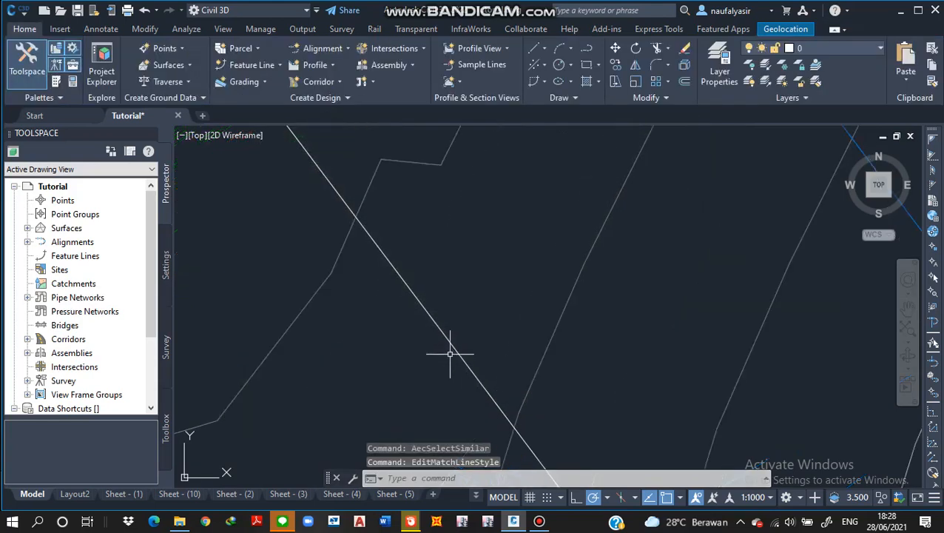
Step: Open Sheet - (1) and examine the match line in the plan viewport and the profile view with its bands
{"action": "left_click", "coordinate": [123, 494]}
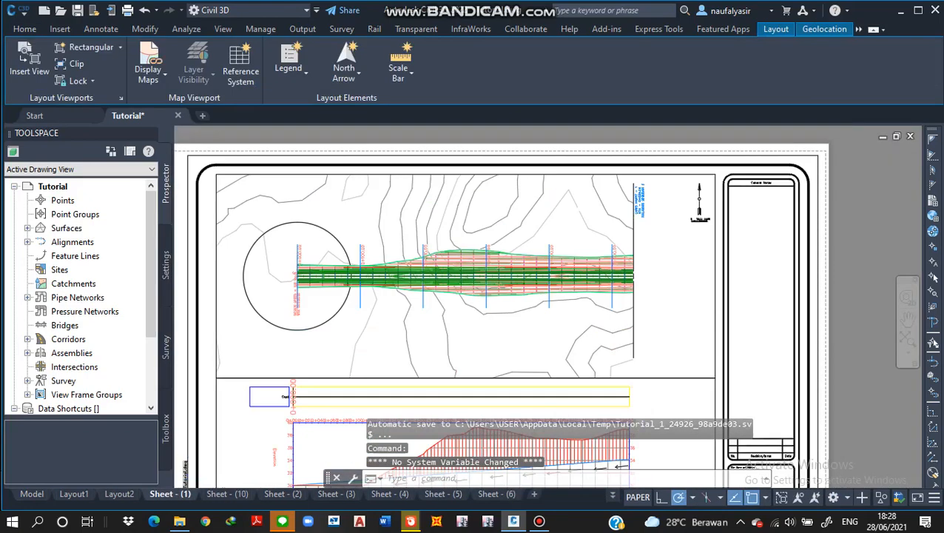
{"action": "scroll", "coordinate": [611, 332], "scroll_direction": "up", "scroll_amount": 3}
{"action": "scroll", "coordinate": [611, 332], "scroll_direction": "down", "scroll_amount": 1}
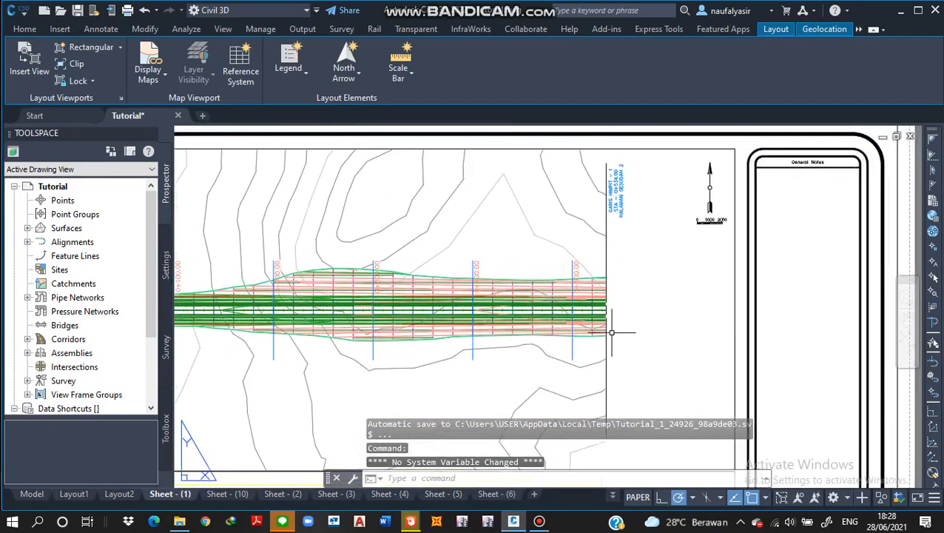
{"action": "scroll", "coordinate": [611, 332], "scroll_direction": "up", "scroll_amount": 4}
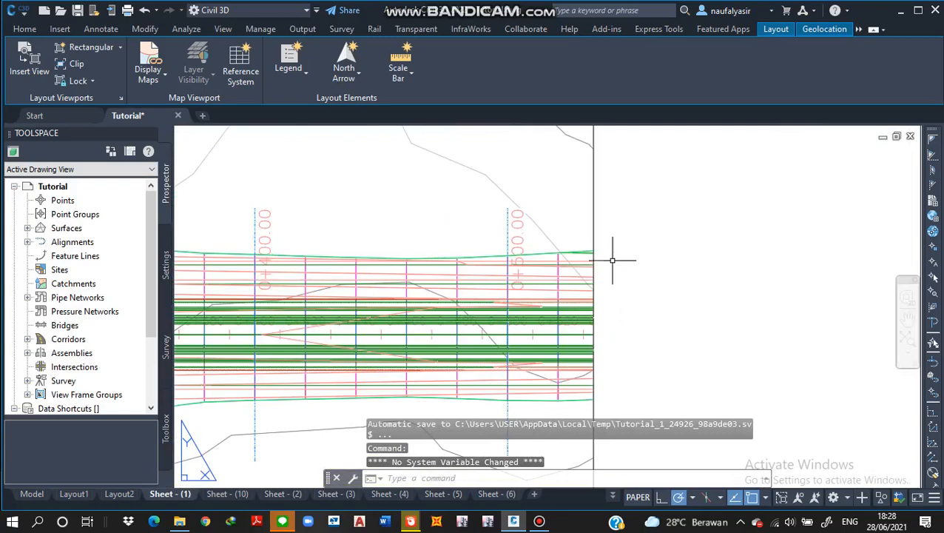
{"action": "left_click", "coordinate": [592, 217]}
{"action": "key", "text": "Escape"}
{"action": "scroll", "coordinate": [568, 311], "scroll_direction": "down", "scroll_amount": 3}
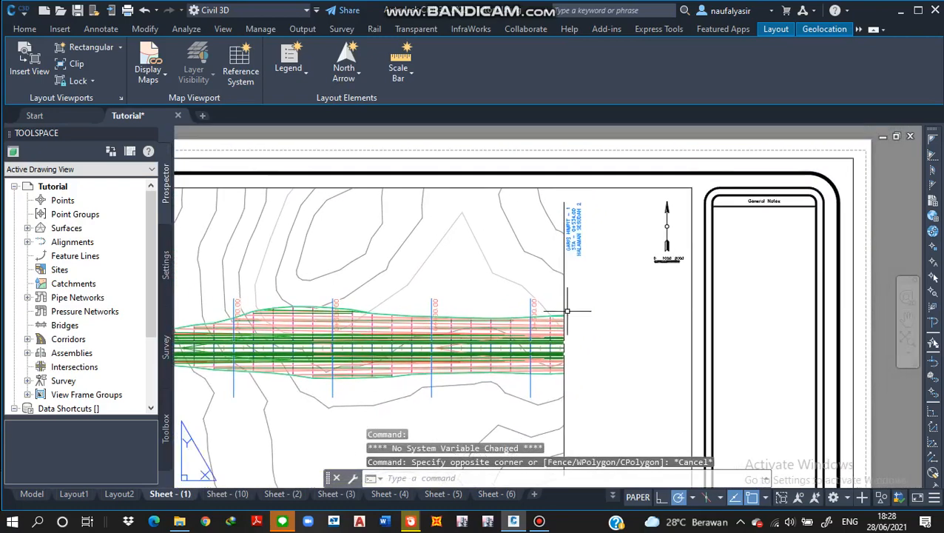
{"action": "scroll", "coordinate": [568, 310], "scroll_direction": "down", "scroll_amount": 6}
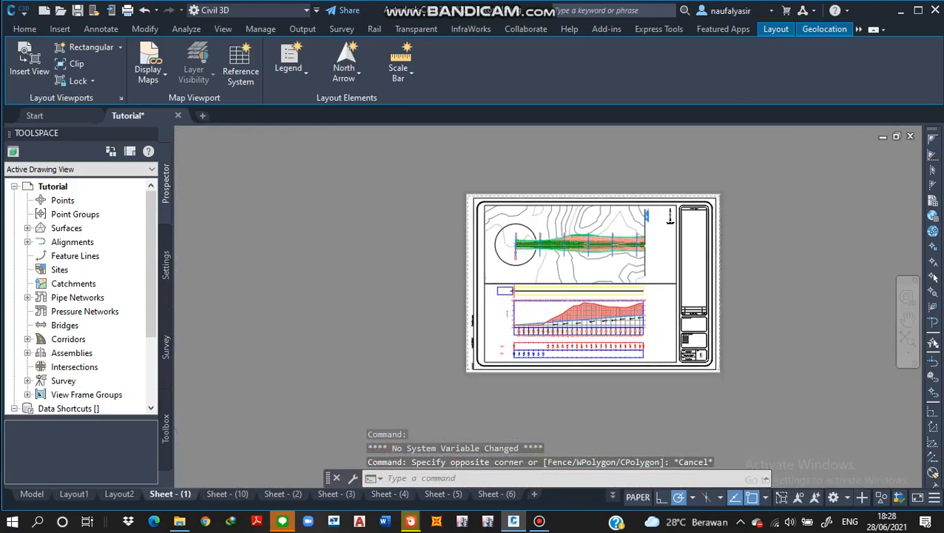
{"action": "scroll", "coordinate": [604, 324], "scroll_direction": "up", "scroll_amount": 5}
{"action": "scroll", "coordinate": [604, 324], "scroll_direction": "down", "scroll_amount": 2}
{"action": "scroll", "coordinate": [604, 323], "scroll_direction": "up", "scroll_amount": 1}
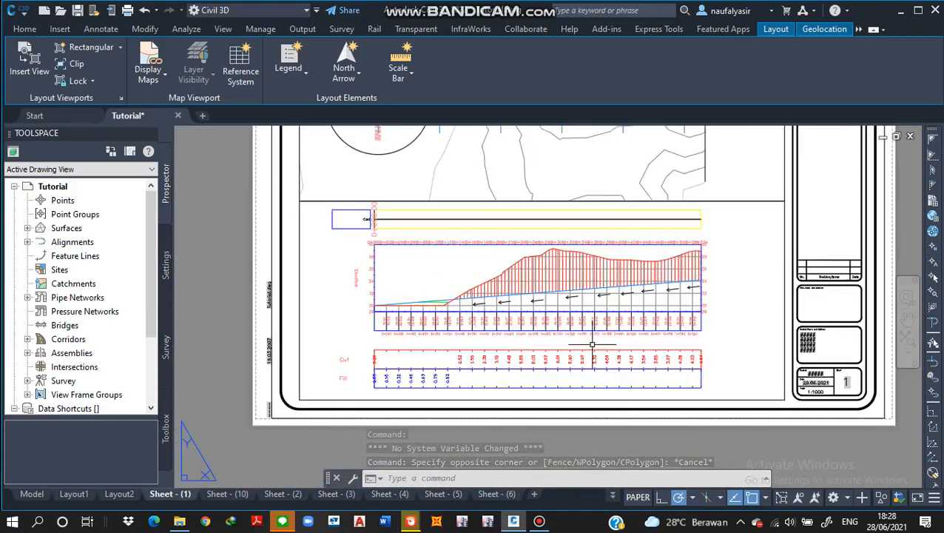
{"action": "middle_click_drag", "start_coordinate": [687, 308], "coordinate": [559, 467]}
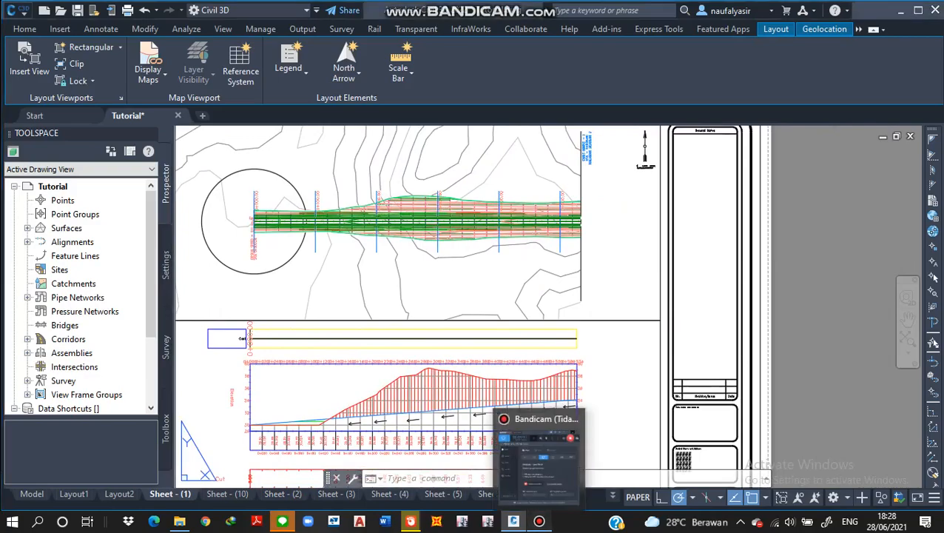